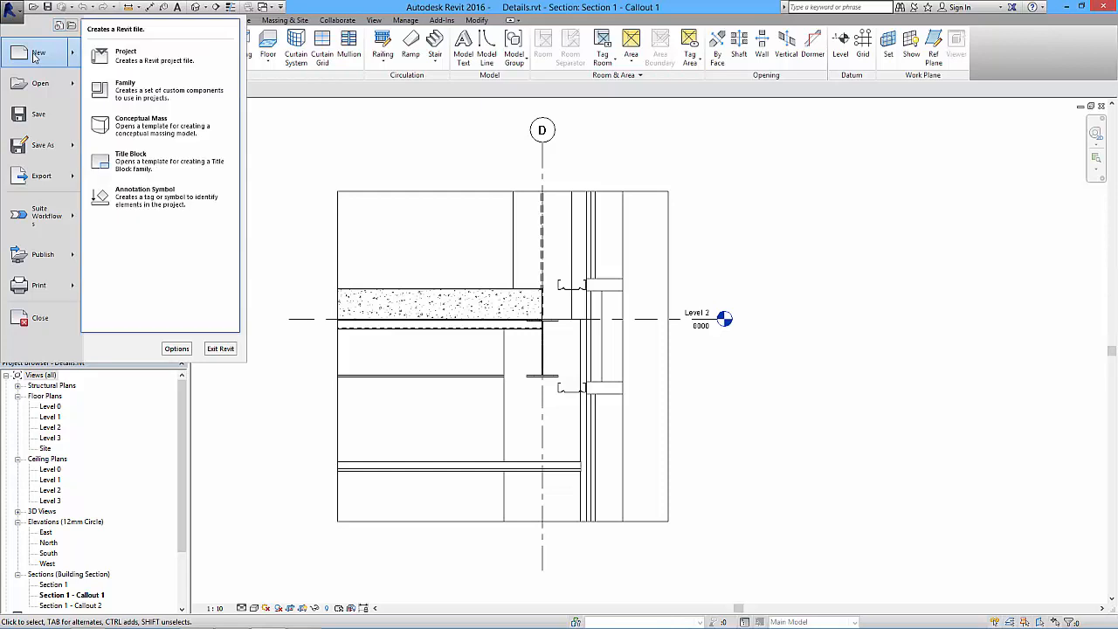
# - Create a new family from the Metric Detail Item.rft template
pyautogui.click(135, 94)
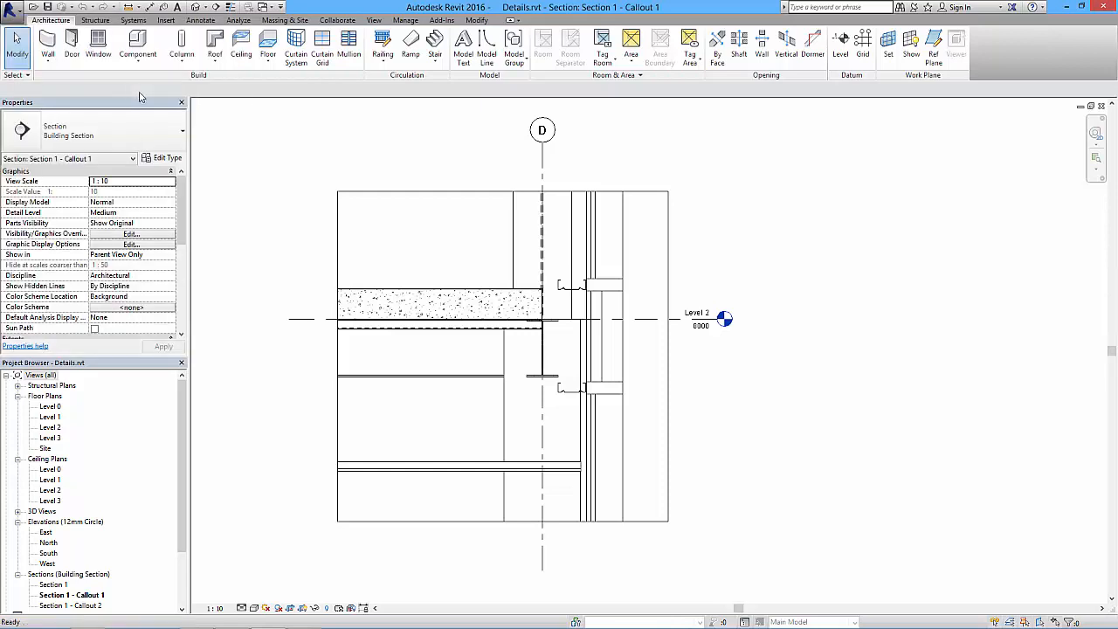
pyautogui.moveTo(666, 188)
pyautogui.mouseDown()
pyautogui.moveTo(666, 249)
pyautogui.moveTo(668, 212)
pyautogui.mouseUp()
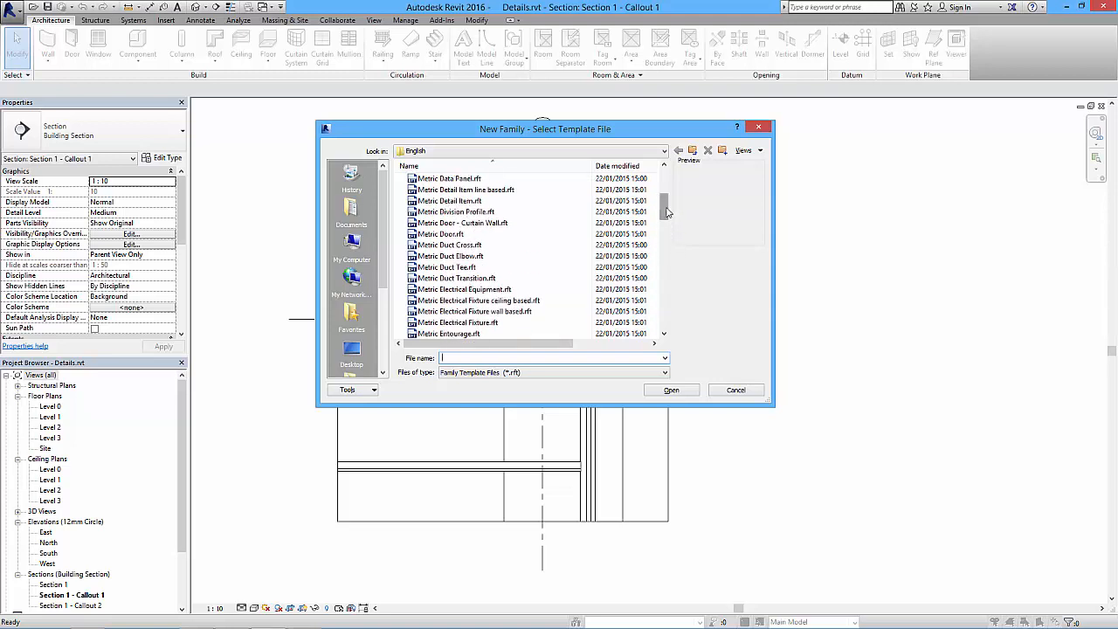
pyautogui.click(458, 190)
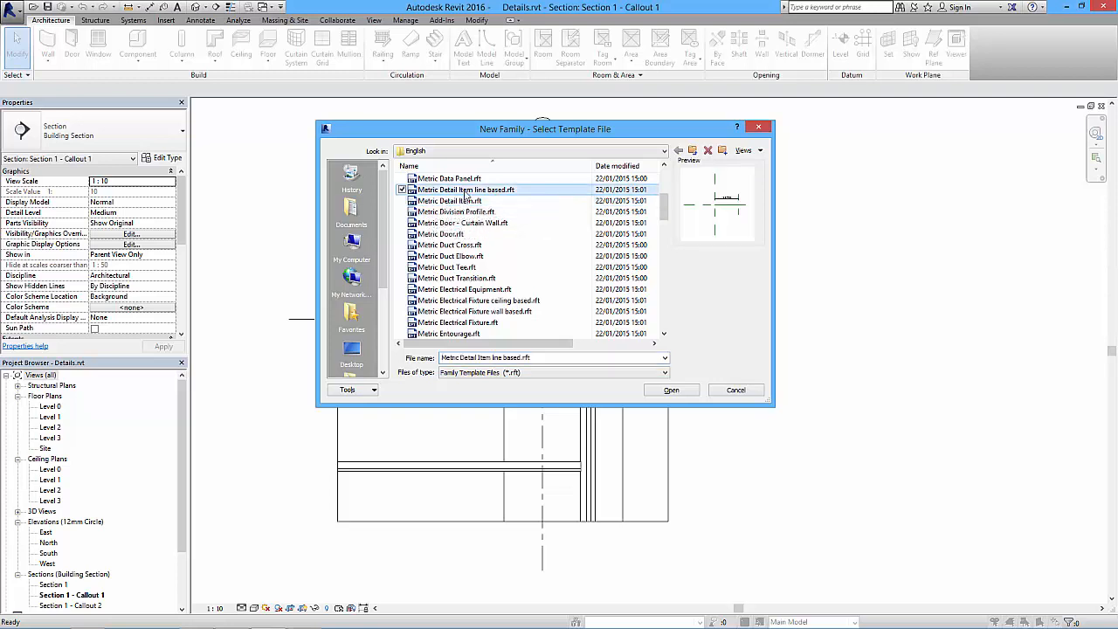
pyautogui.click(456, 201)
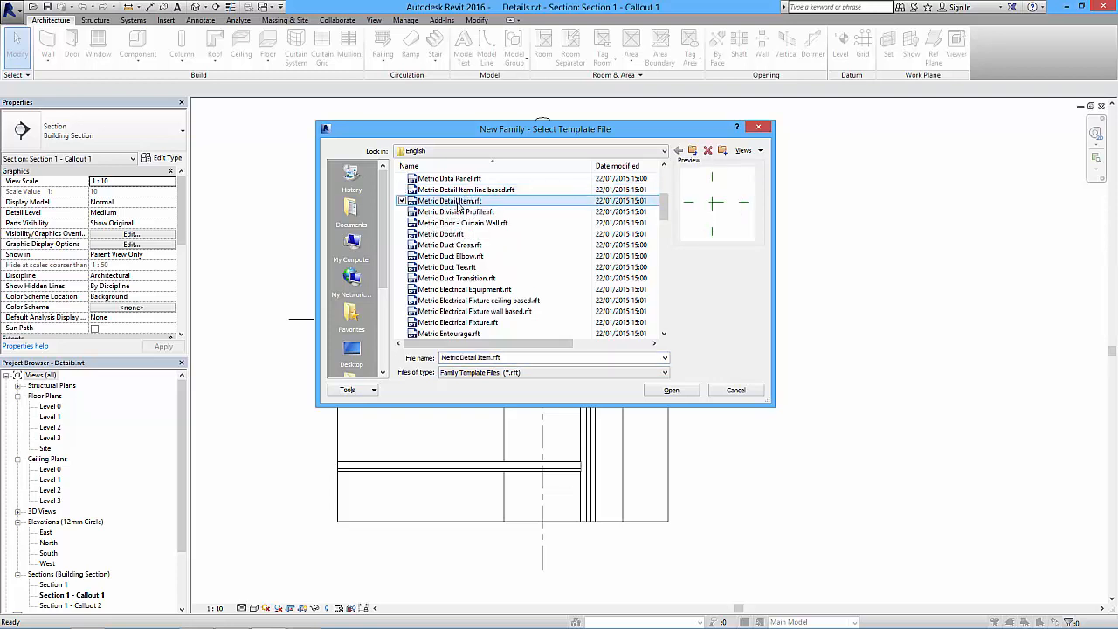
pyautogui.click(675, 392)
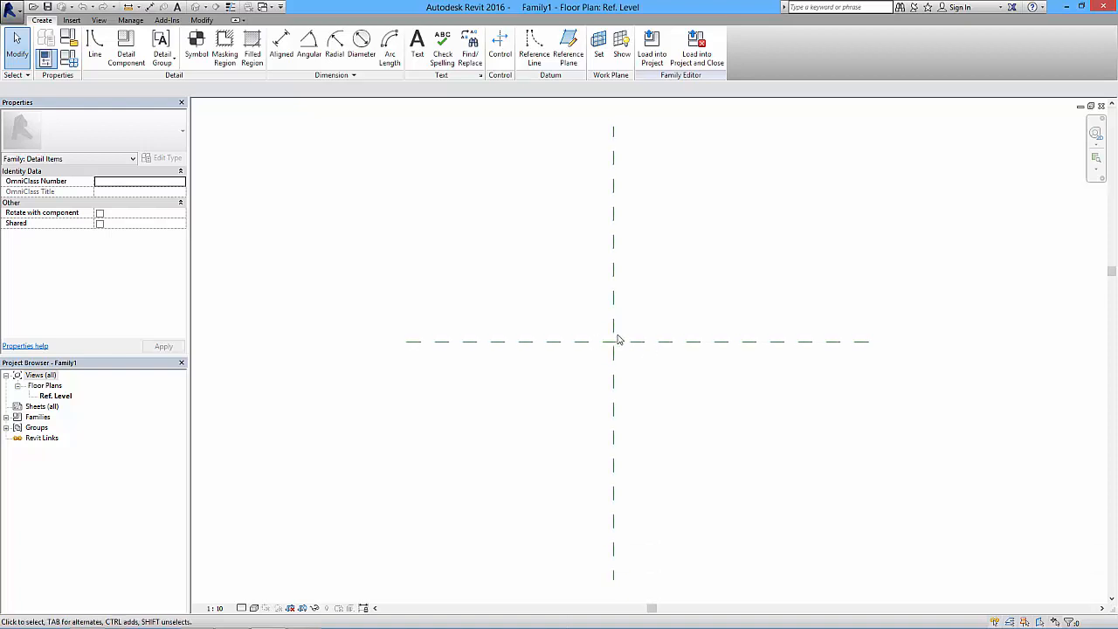
# - Examine the Center (Left/Right) and Center (Front/Back) reference planes that cross at the family origin
pyautogui.click(616, 346)
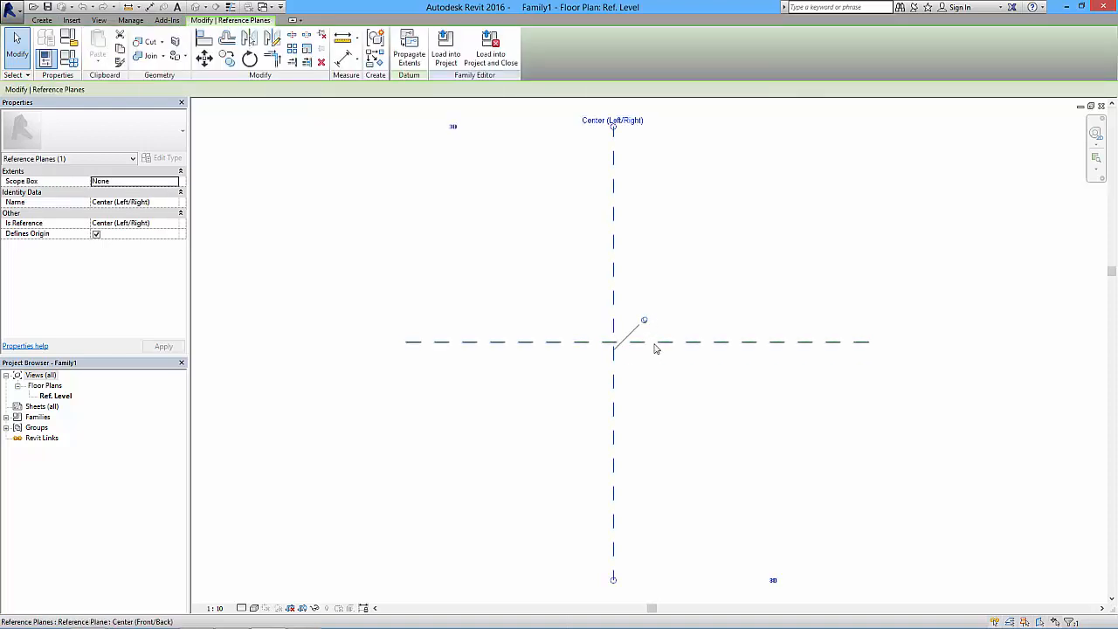
pyautogui.click(655, 343)
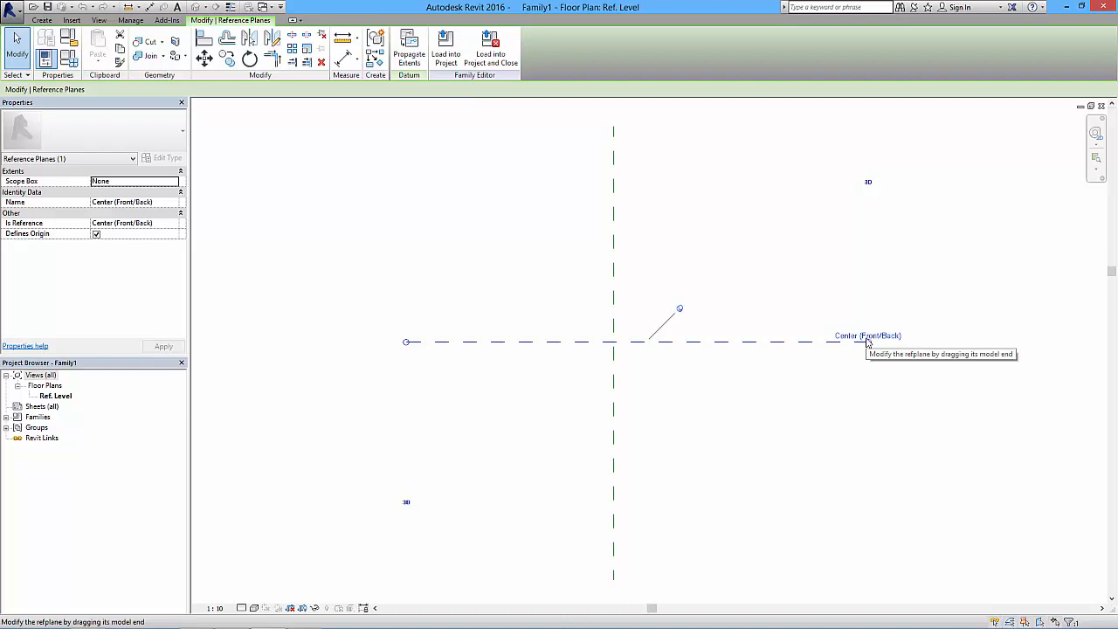
pyautogui.click(615, 285)
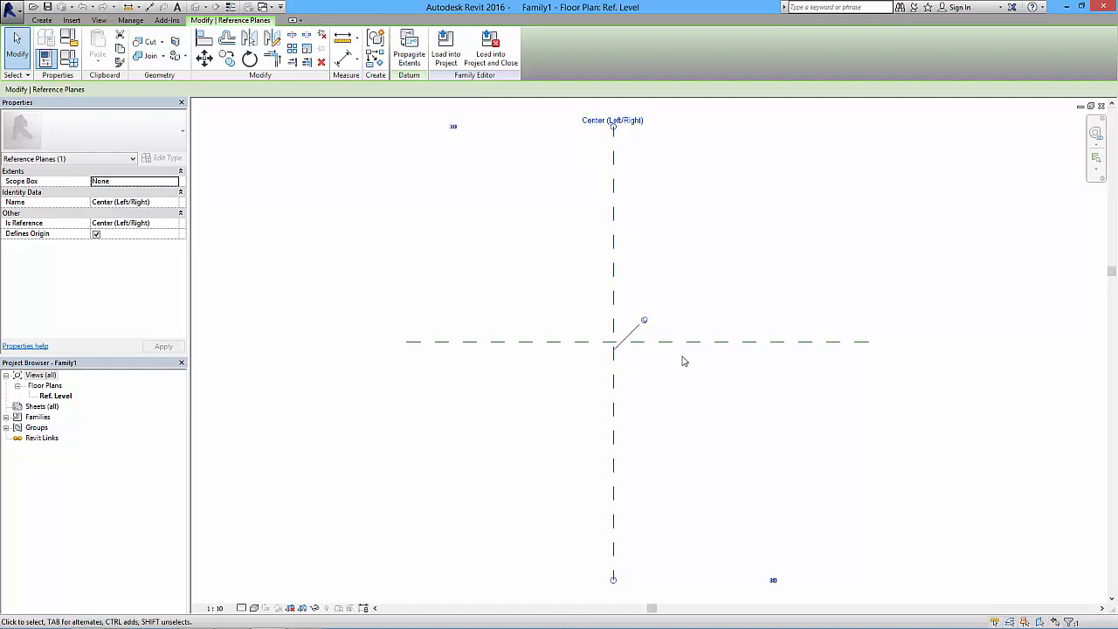
pyautogui.click(646, 409)
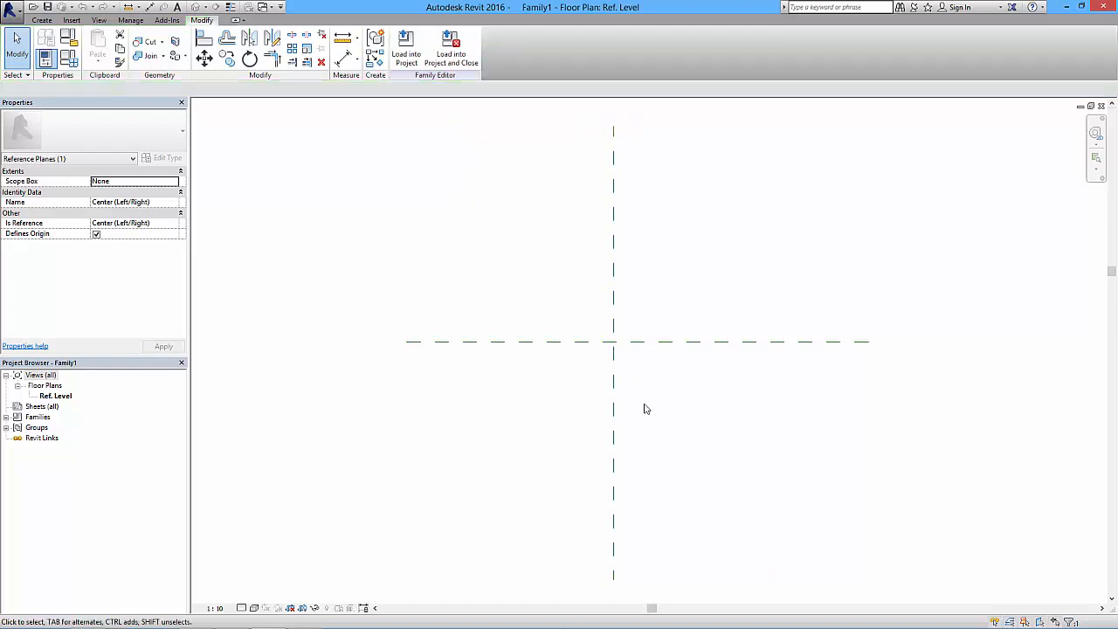
# - Start a CAD import and choose Intermediate section.dwg from the A202CAB Details folder
pyautogui.click(72, 21)
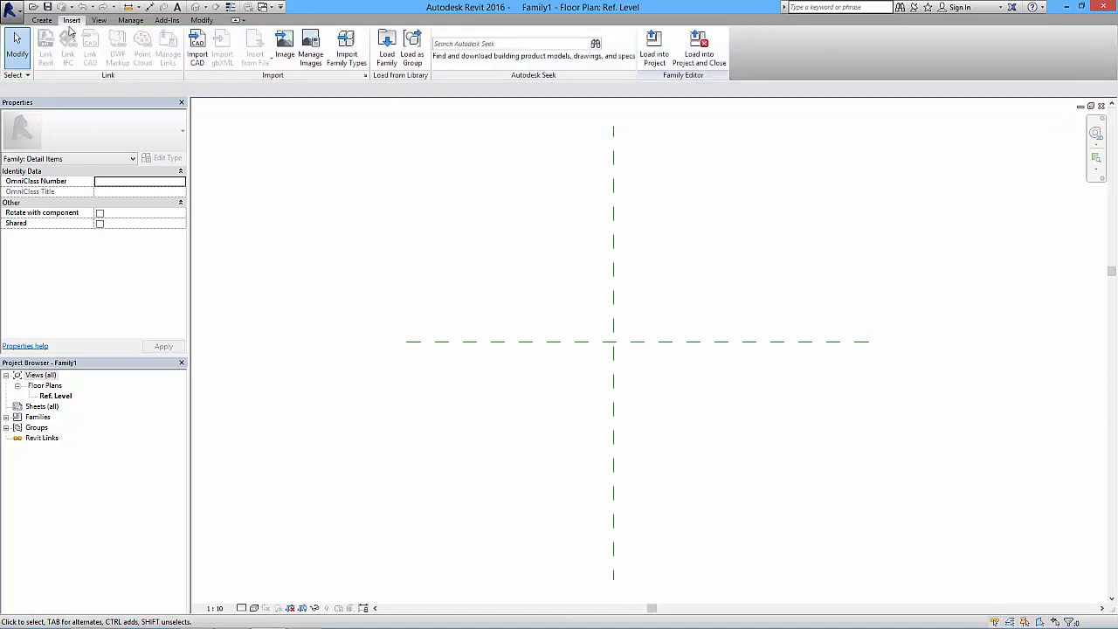
pyautogui.click(196, 45)
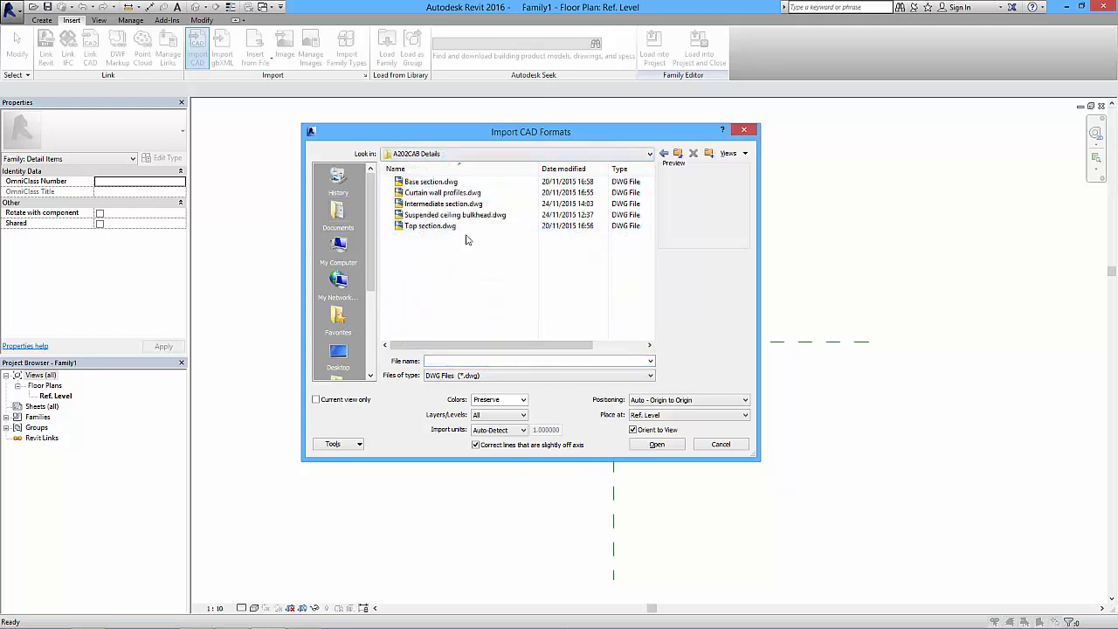
pyautogui.click(425, 207)
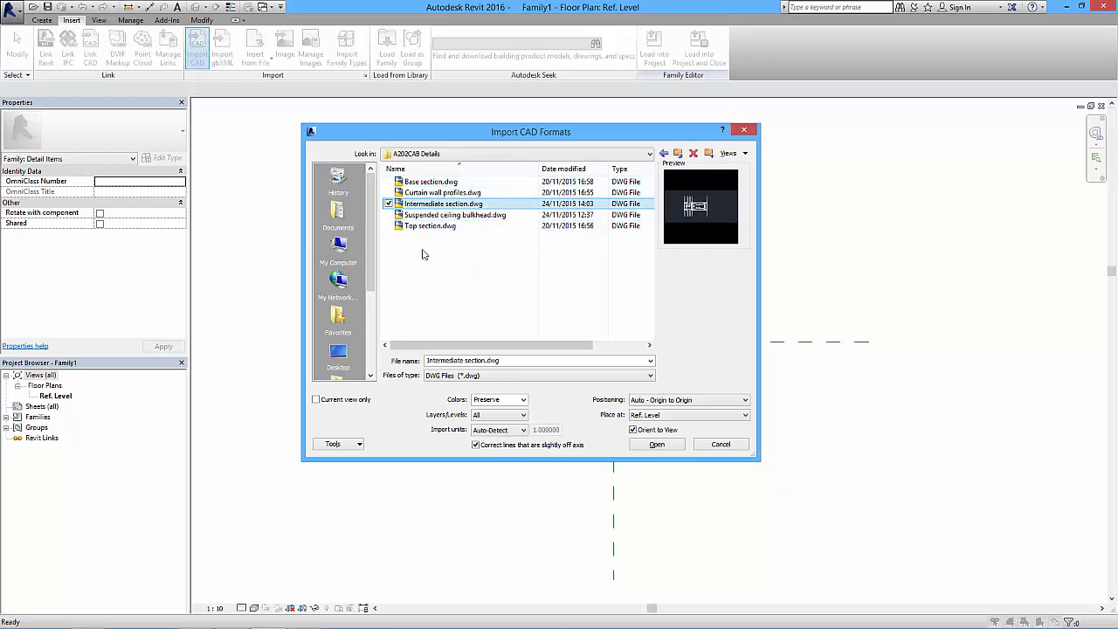
pyautogui.click(431, 216)
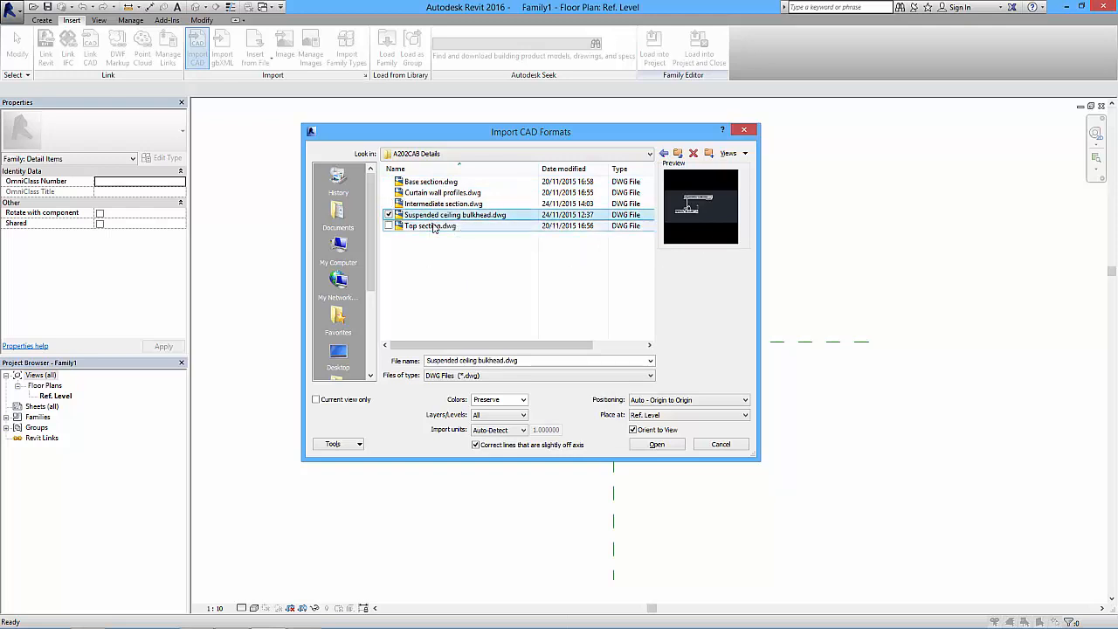
pyautogui.click(423, 205)
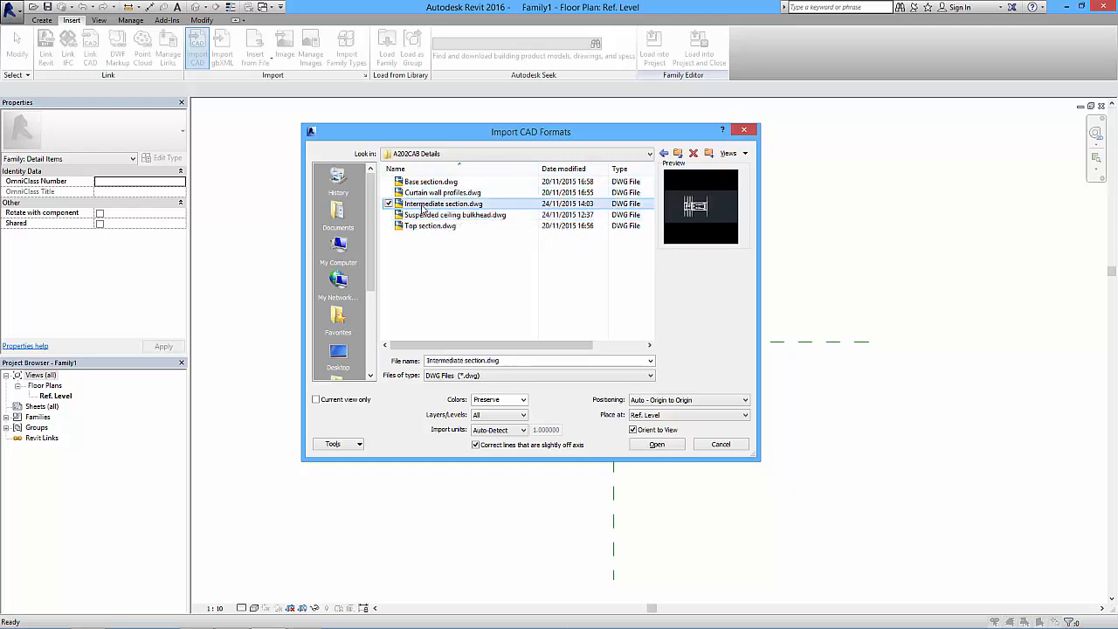
pyautogui.click(428, 193)
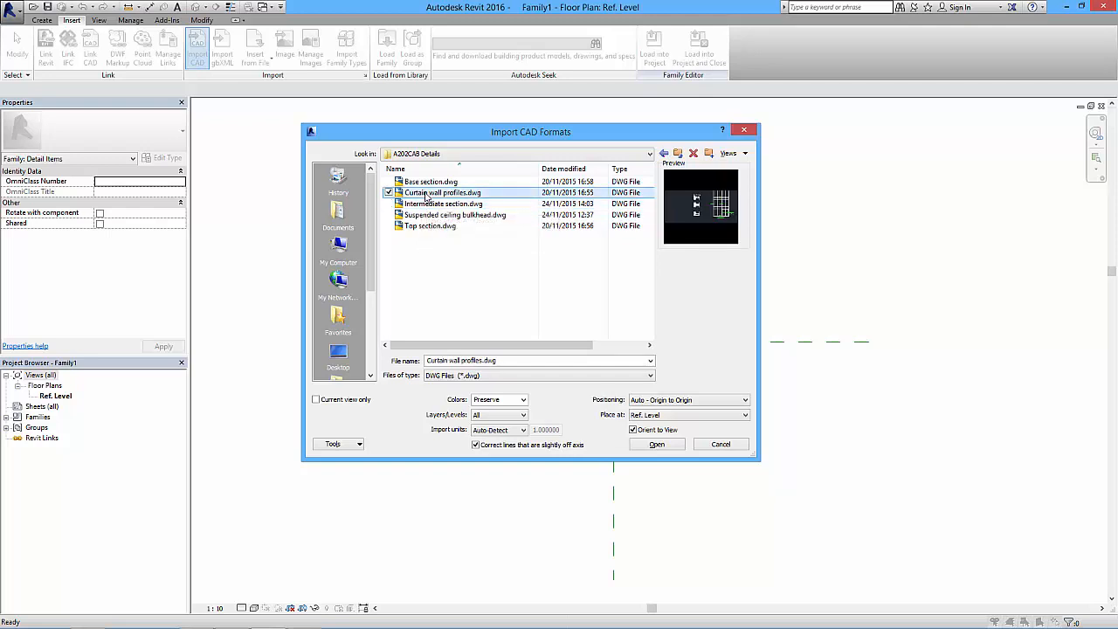
pyautogui.click(440, 206)
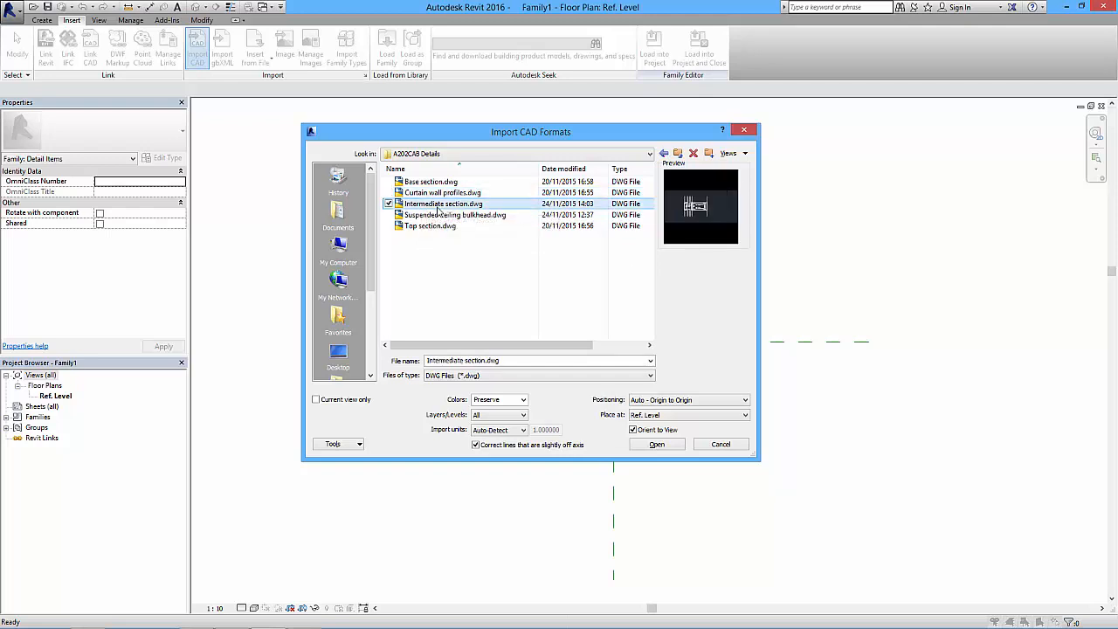
# - Set the import units to millimeter and import the drawing with Auto - Origin to Origin positioning
pyautogui.click(515, 435)
pyautogui.click(513, 439)
pyautogui.click(509, 432)
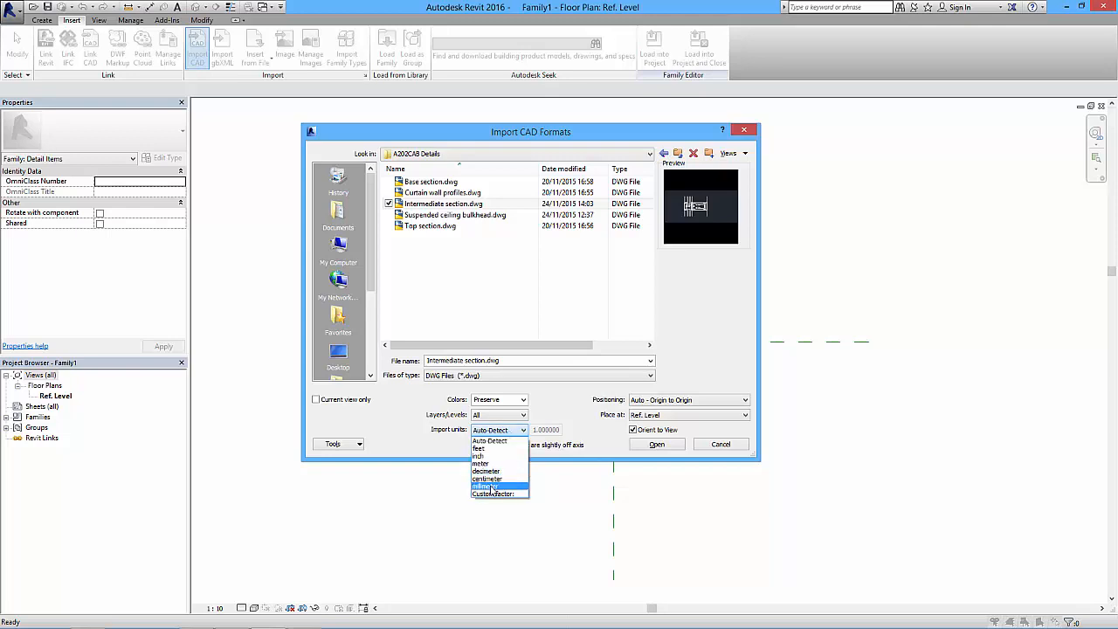
pyautogui.click(489, 486)
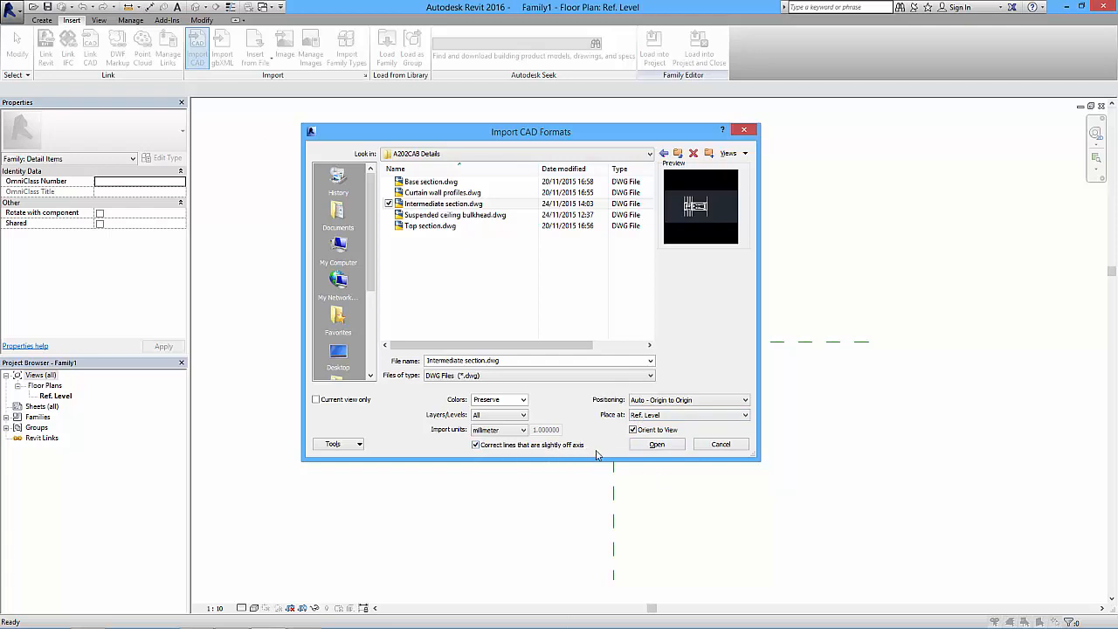
pyautogui.click(656, 445)
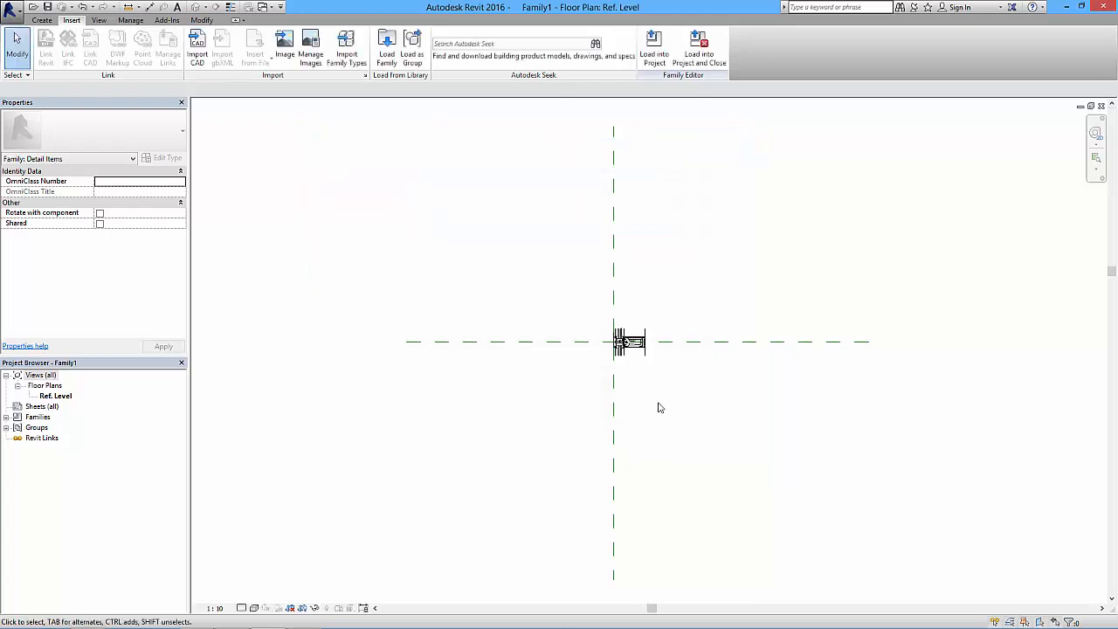
# - Switch the view to thin lines so the imported detail is drawn with fine line weights
pyautogui.scroll(5, 617, 369)
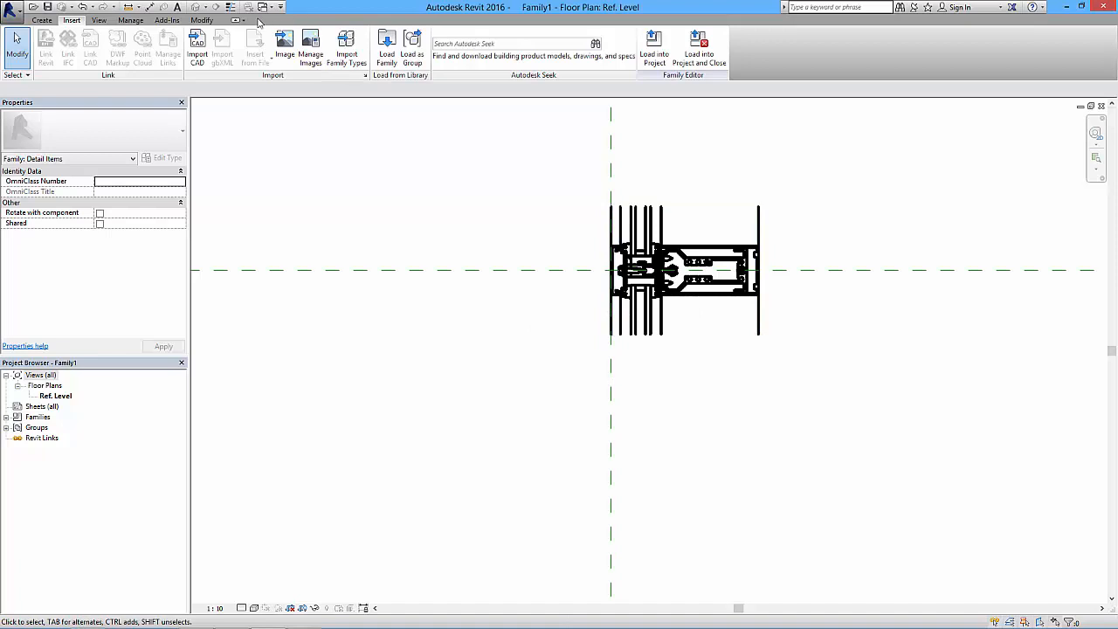
pyautogui.click(231, 8)
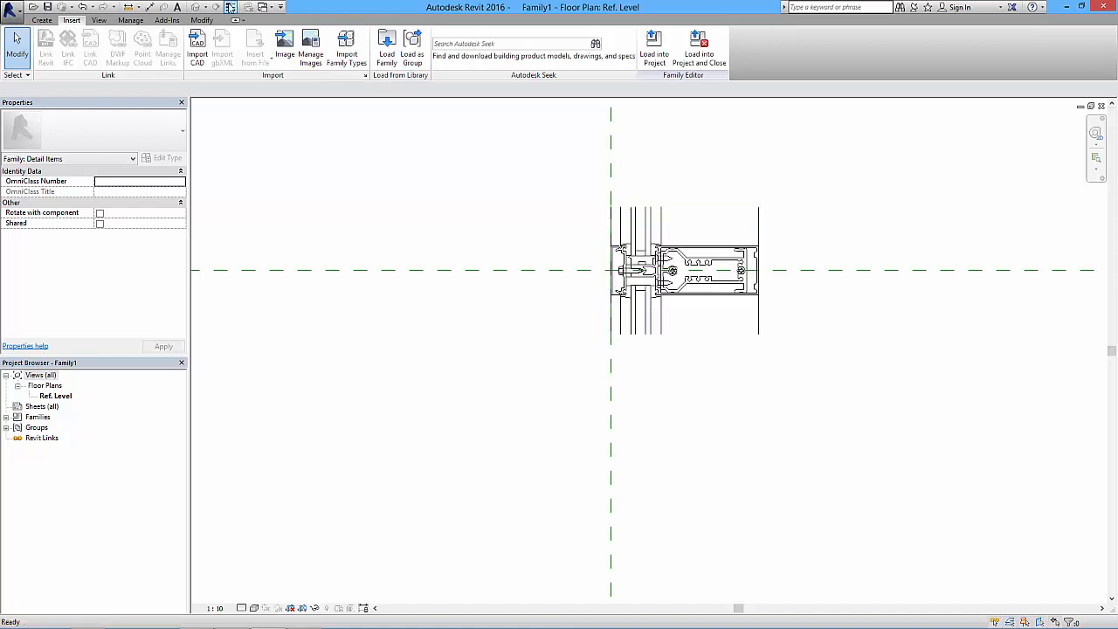
pyautogui.moveTo(700, 343); pyautogui.dragTo(600, 370, button='middle')
pyautogui.scroll(2, 536, 348)
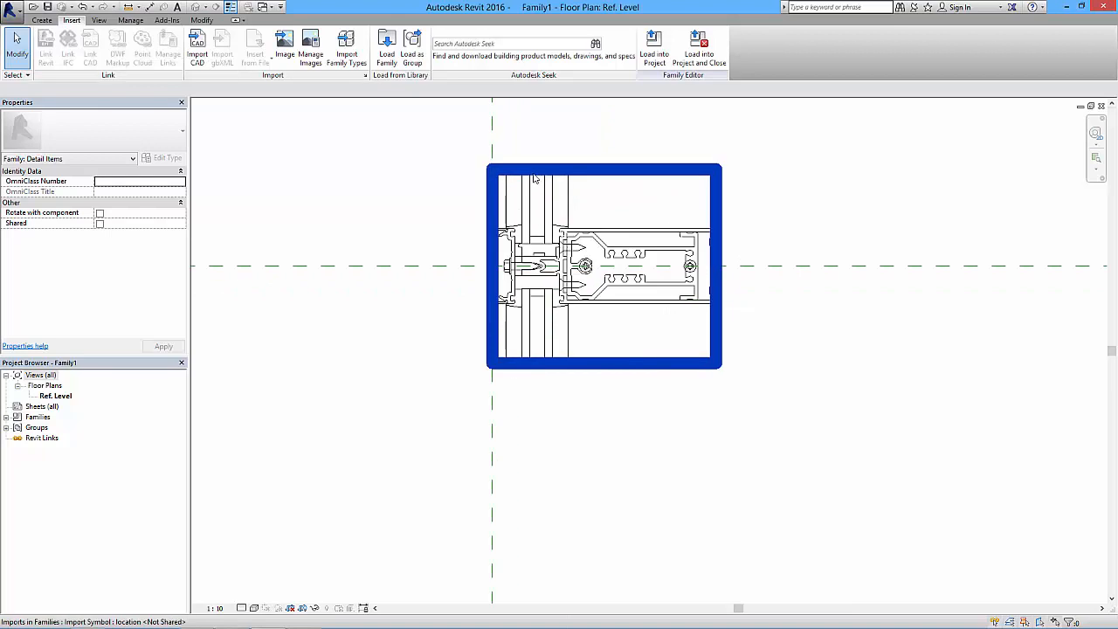
# - Select the imported drawing, then switch selection of pinned elements off and on again
pyautogui.click(586, 296)
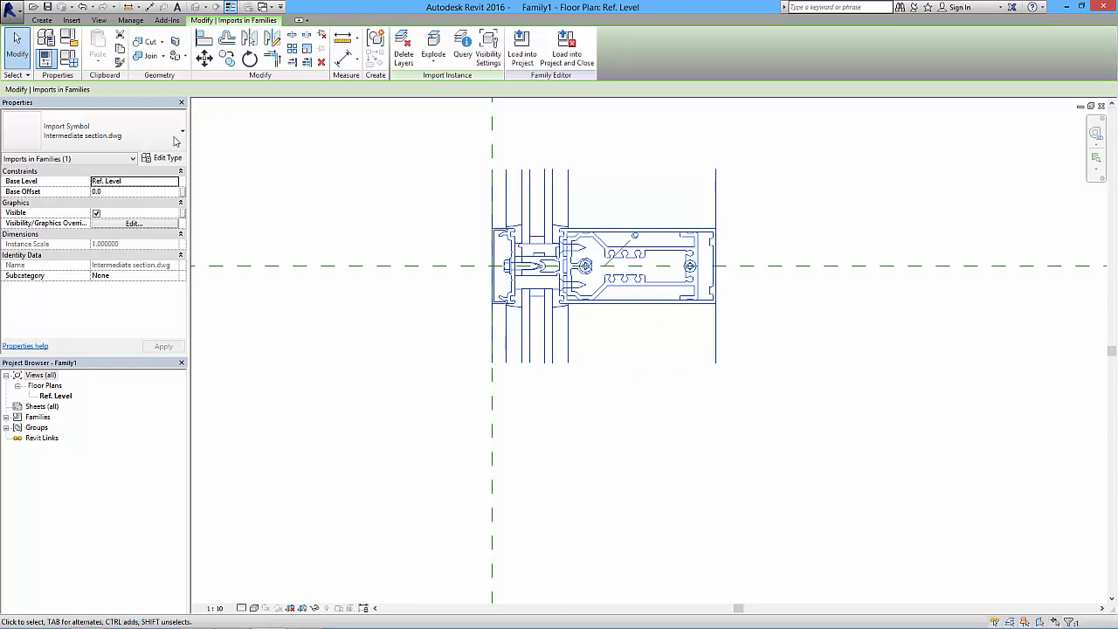
pyautogui.click(27, 76)
pyautogui.click(23, 75)
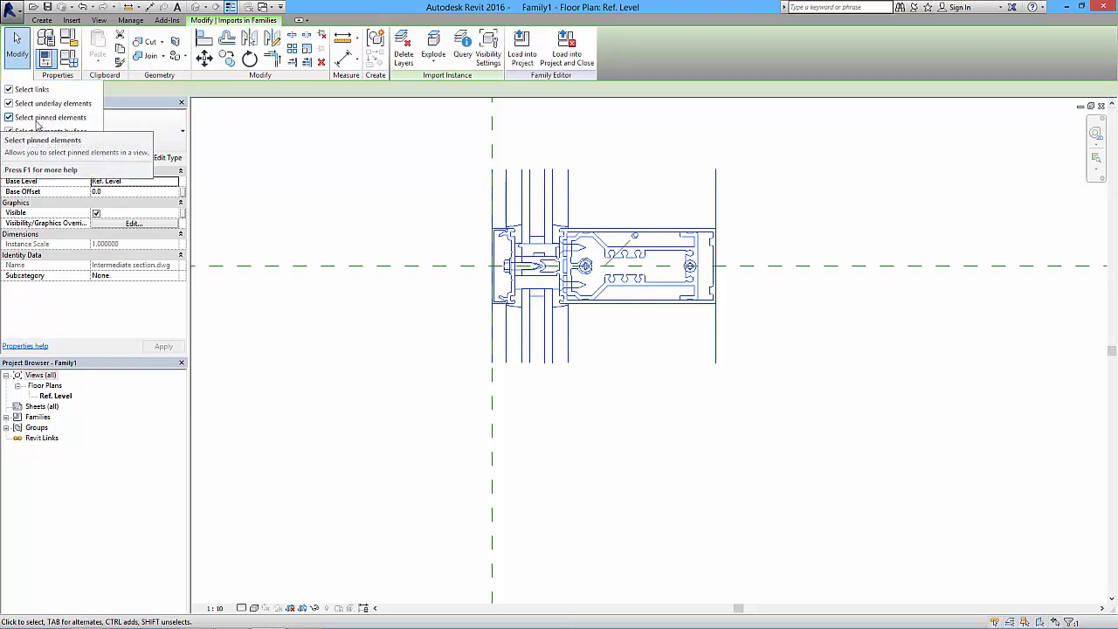
pyautogui.click(37, 119)
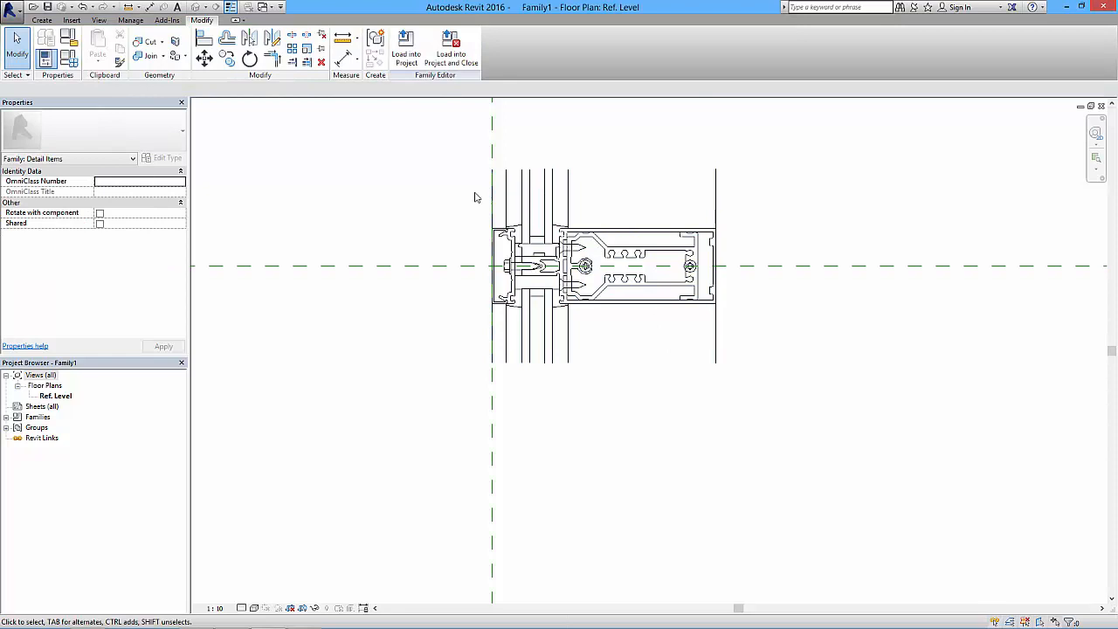
pyautogui.click(15, 75)
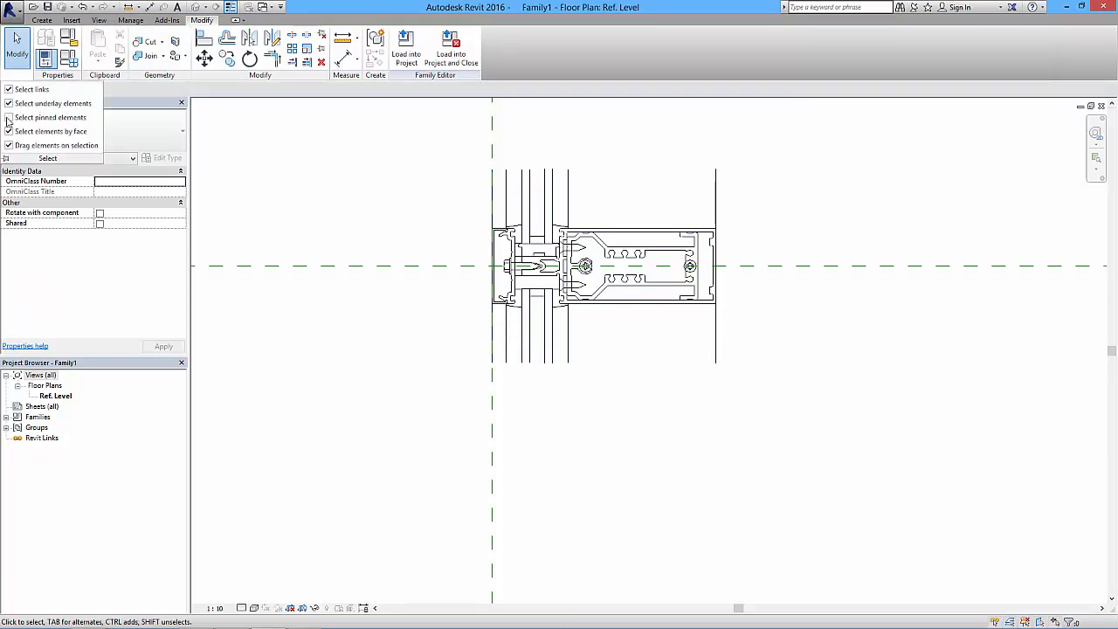
# - Explode the imported Intermediate section.dwg into individual lines
pyautogui.click(601, 354)
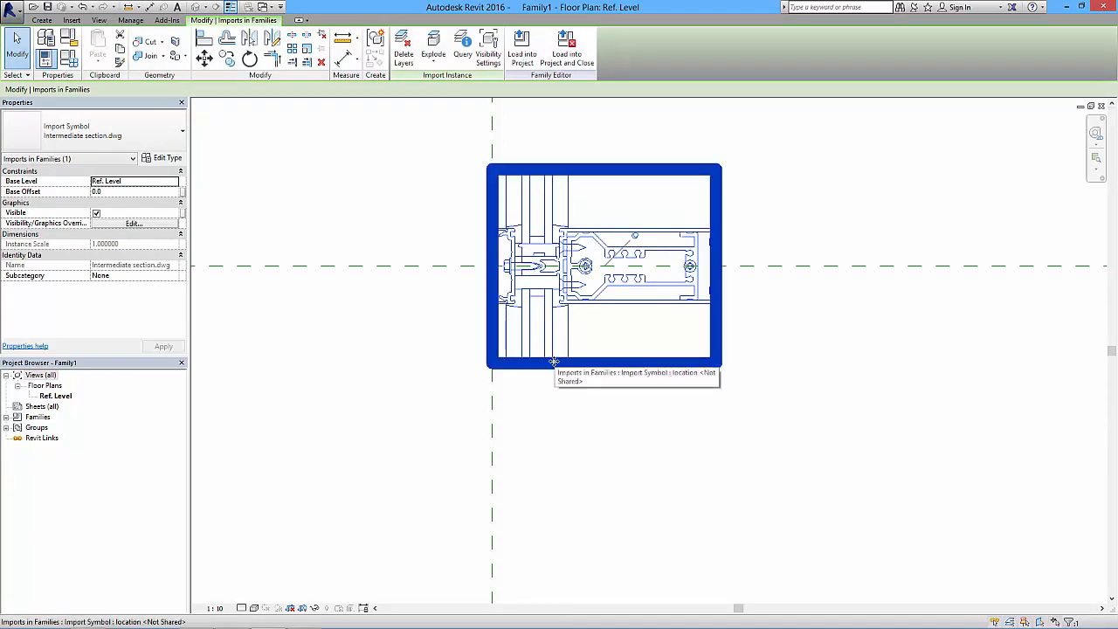
pyautogui.click(441, 55)
pyautogui.hotkey('ctrl', 'z')
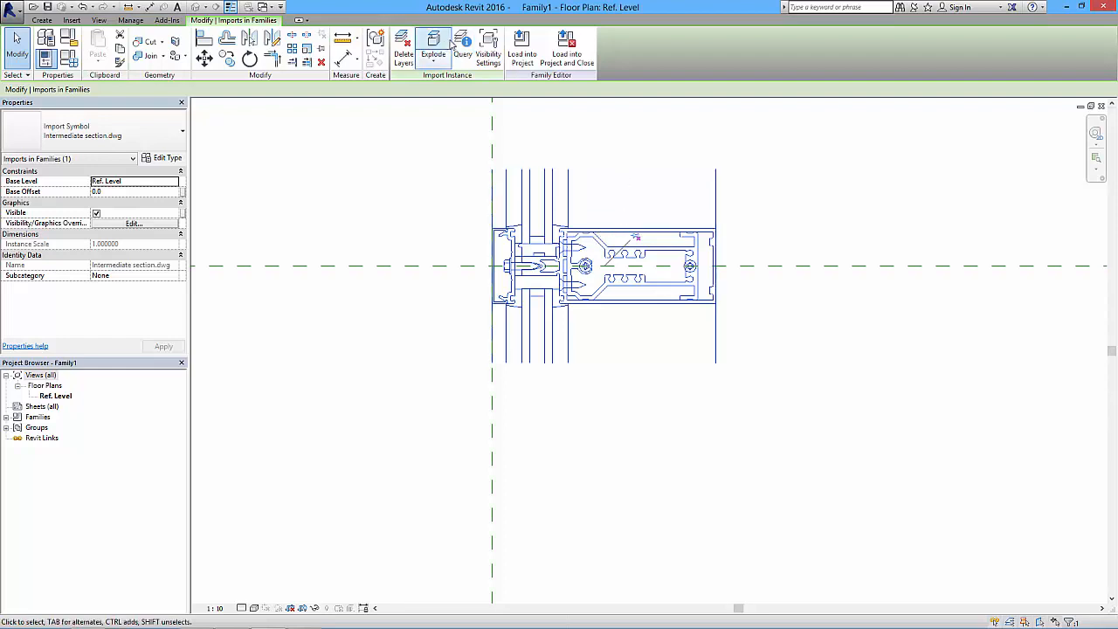
pyautogui.click(432, 66)
pyautogui.click(407, 81)
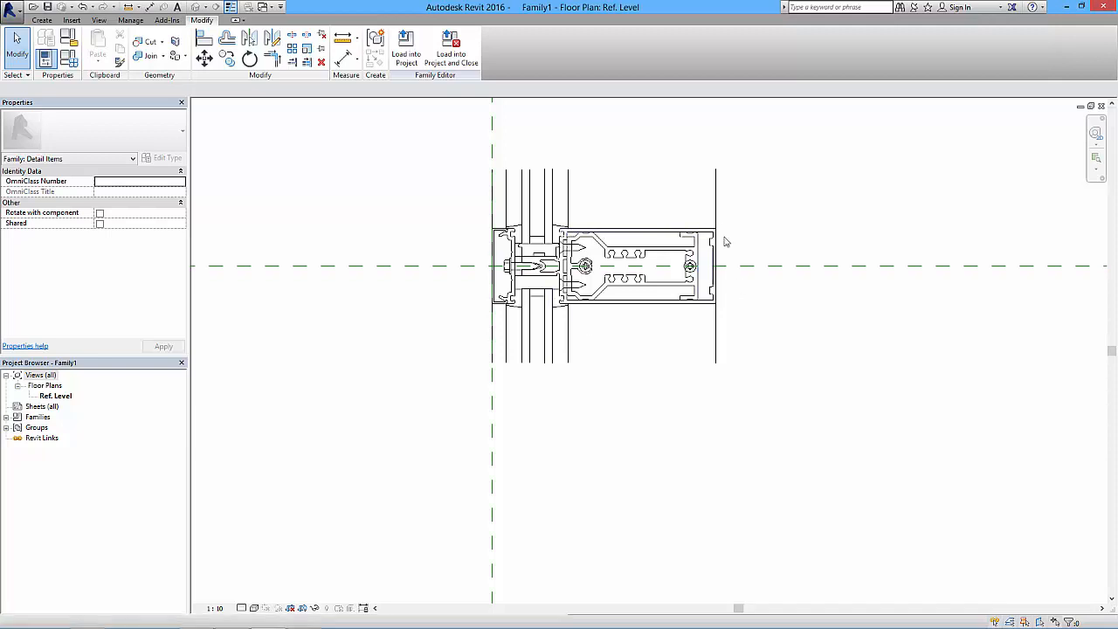
# - Delete the two vertical lines extending above and below the far right edge of the mullion profile
pyautogui.click(716, 196)
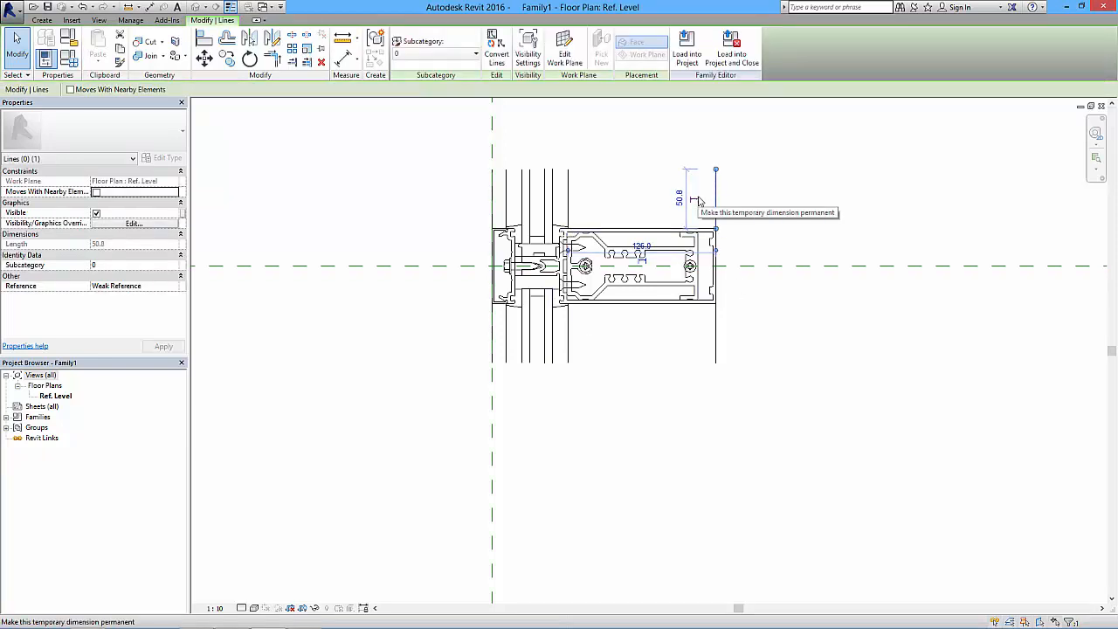
pyautogui.press('Delete')
pyautogui.click(715, 347)
pyautogui.press('Delete')
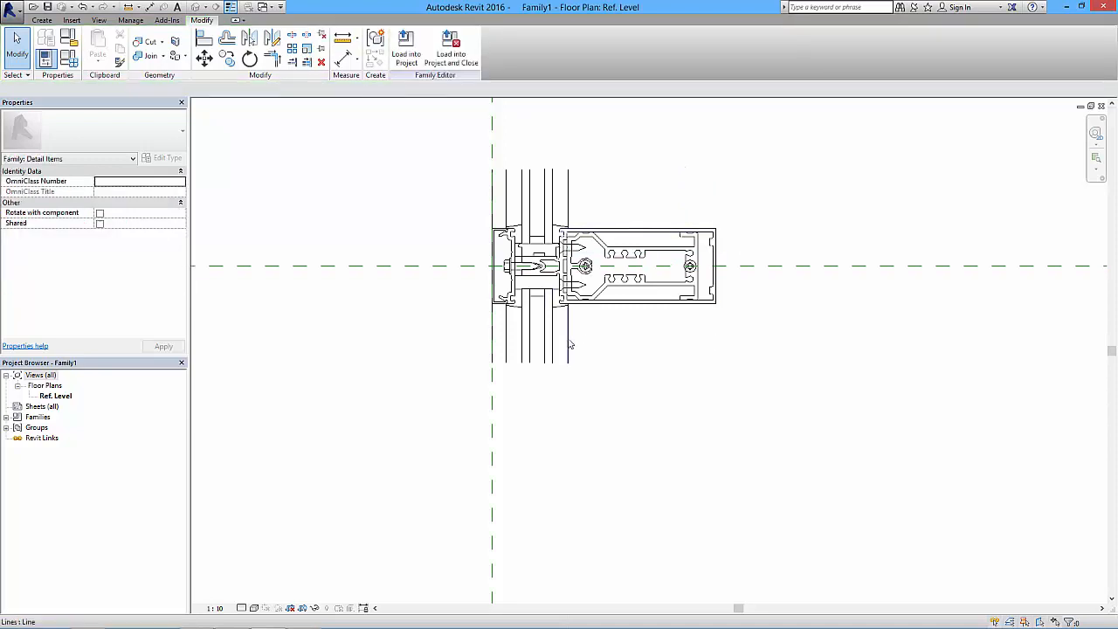
# - Start a filled region and pick the mullion's connected three-sided outer outline as its first boundary lines
pyautogui.scroll(2, 576, 332)
pyautogui.moveTo(576, 332); pyautogui.dragTo(566, 428, button='middle')
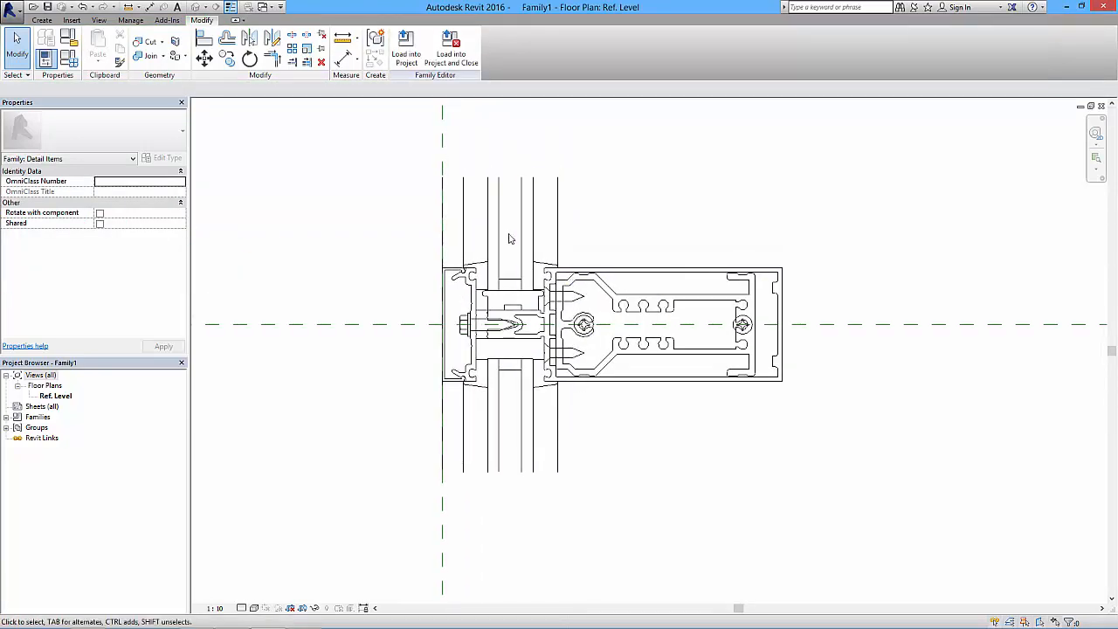
pyautogui.click(41, 20)
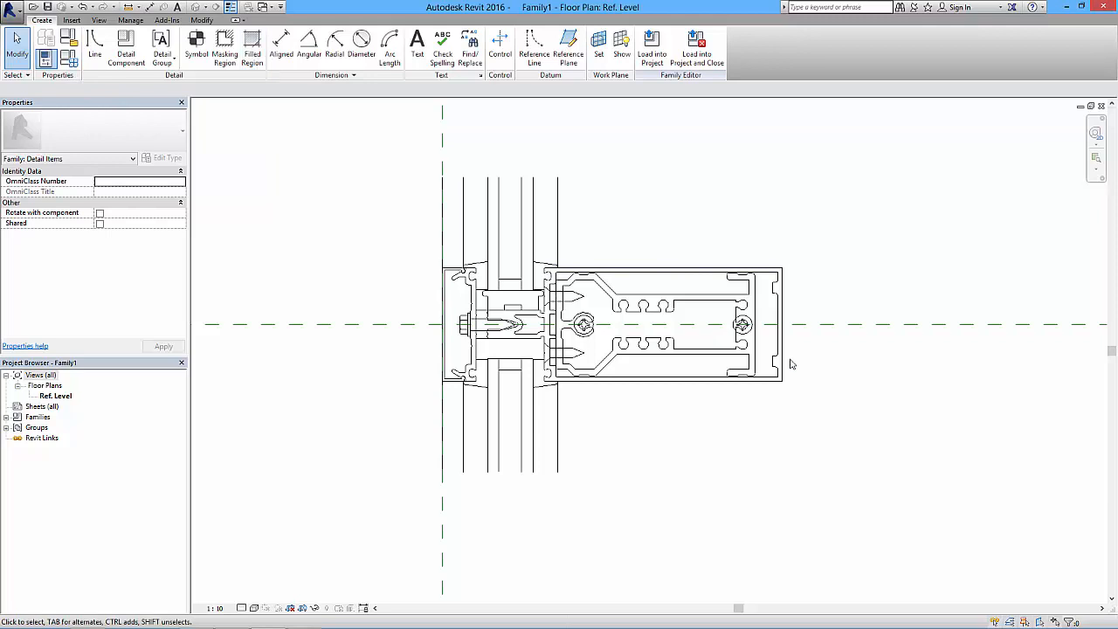
pyautogui.click(252, 43)
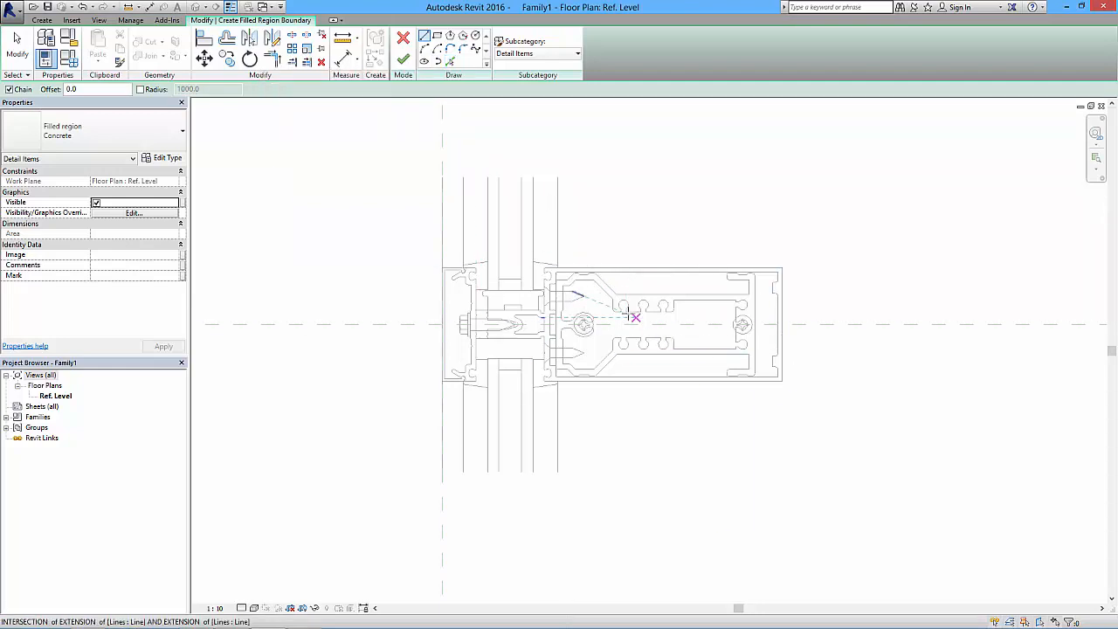
pyautogui.press('Escape')
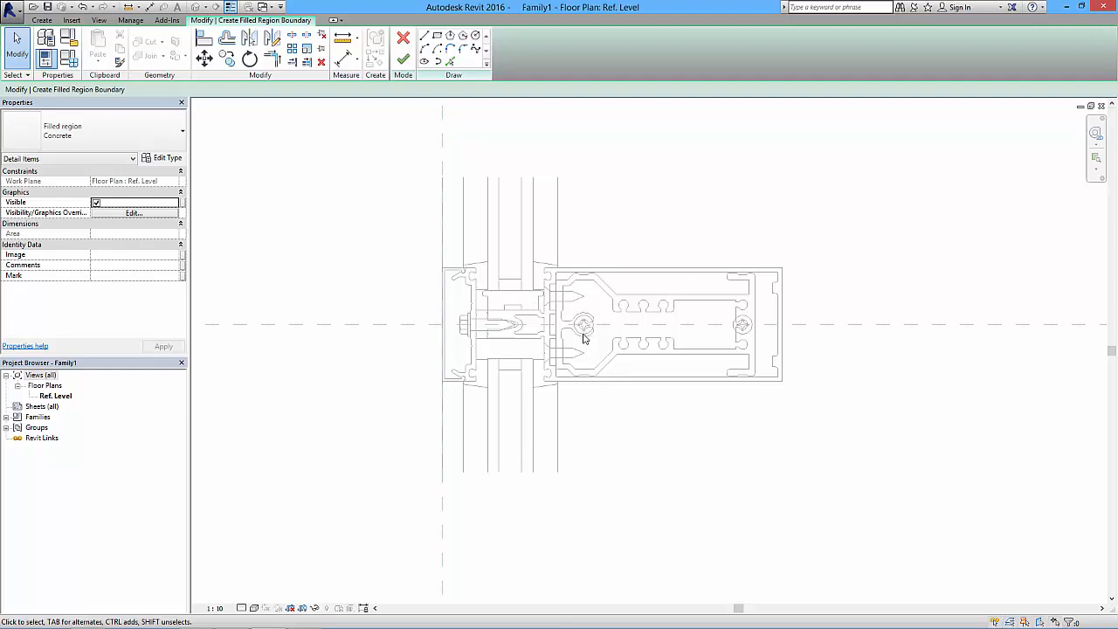
pyautogui.scroll(3, 613, 336)
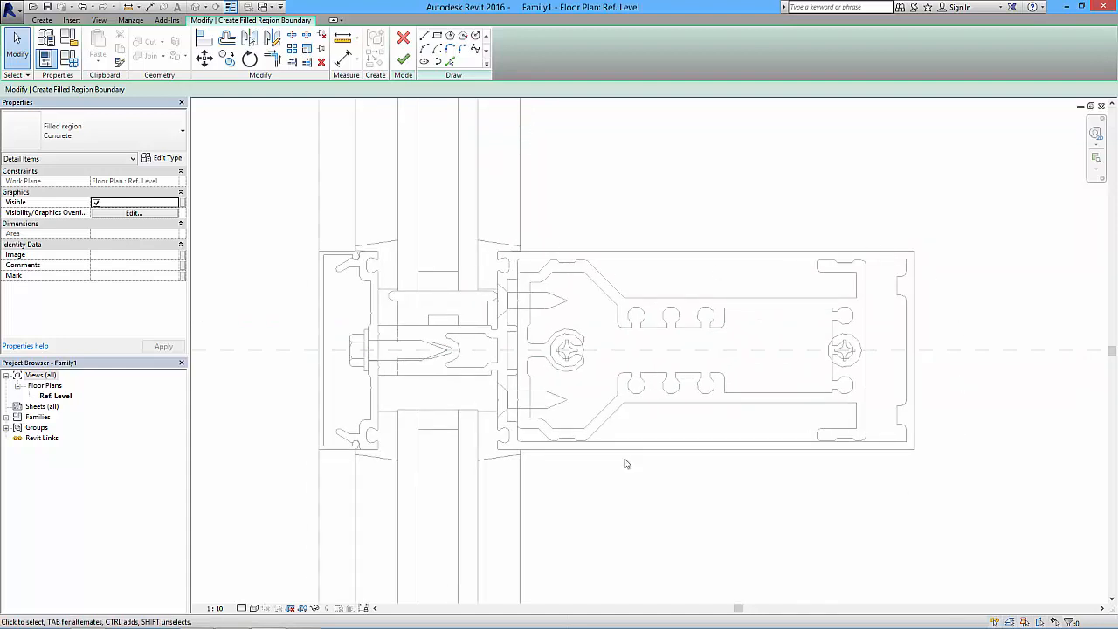
pyautogui.click(450, 61)
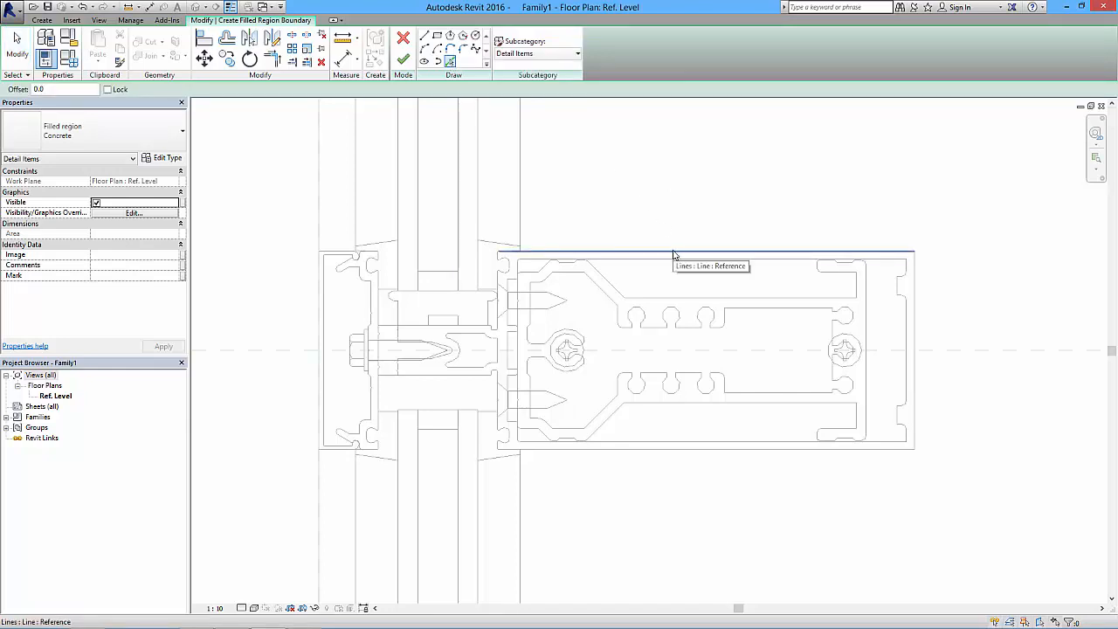
pyautogui.press('Tab')
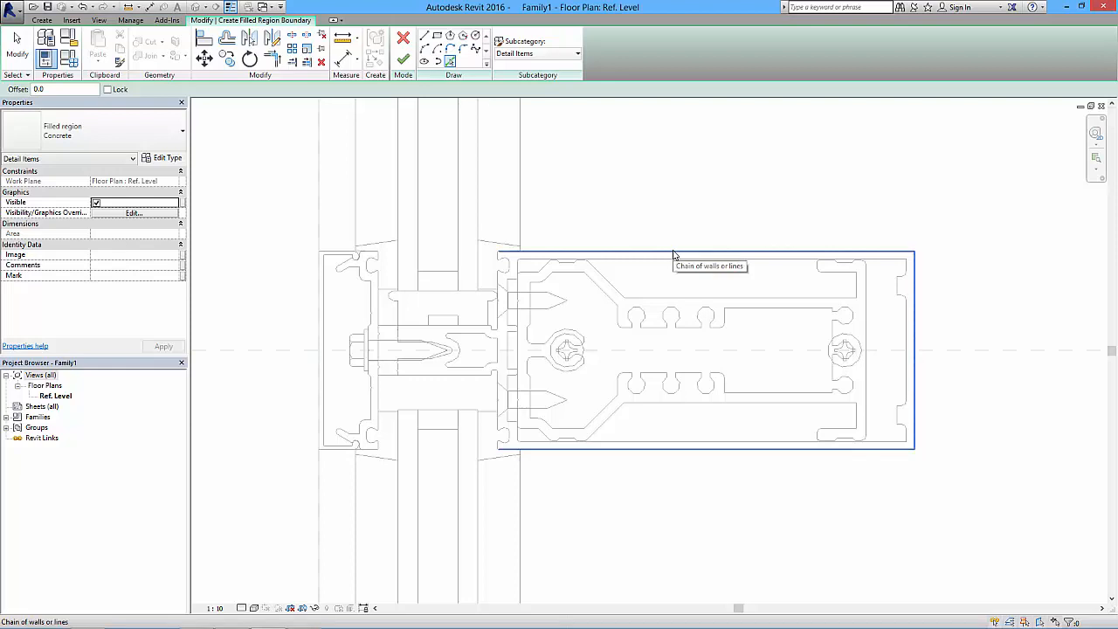
pyautogui.click(672, 250)
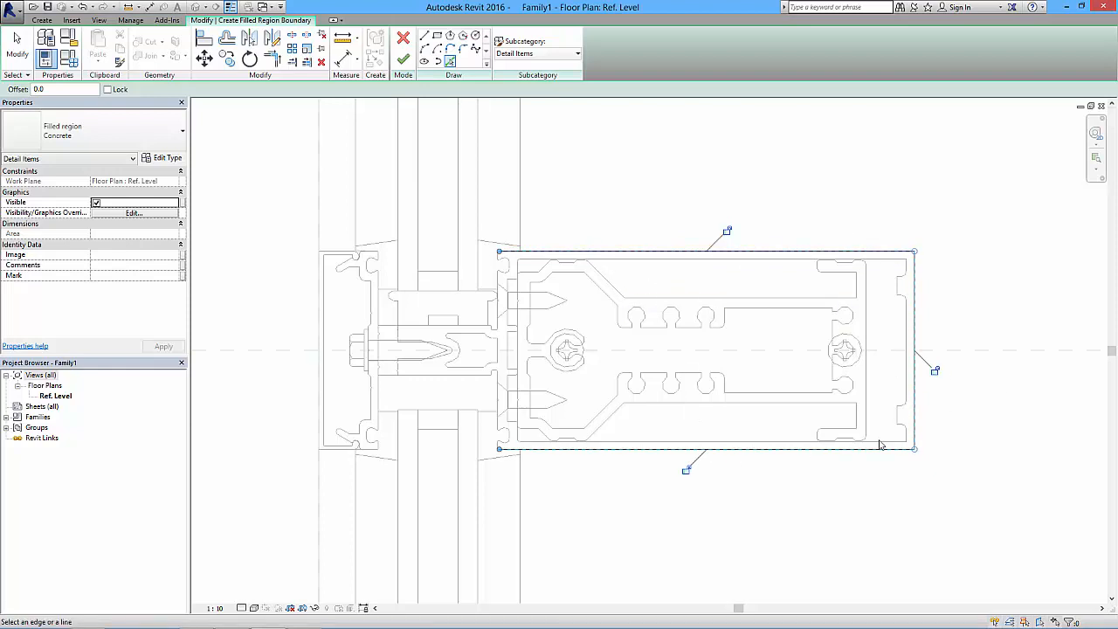
# - Add the outline of the mullion's lower screw groove and the vertical edge segments above it to the region boundary
pyautogui.scroll(3, 504, 450)
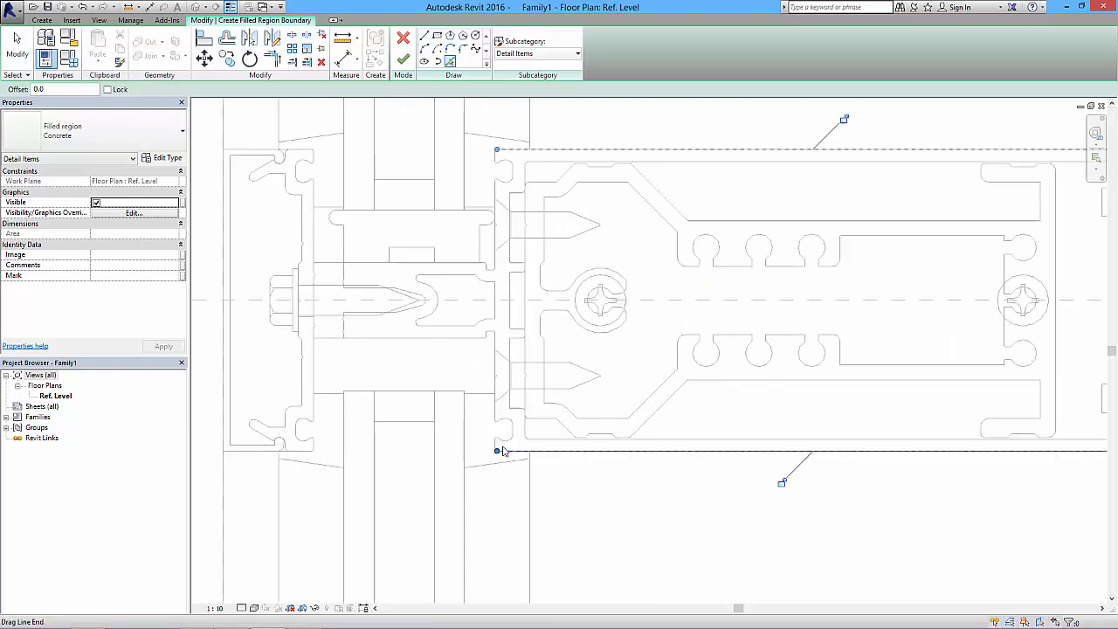
pyautogui.moveTo(619, 497); pyautogui.dragTo(596, 502, button='middle')
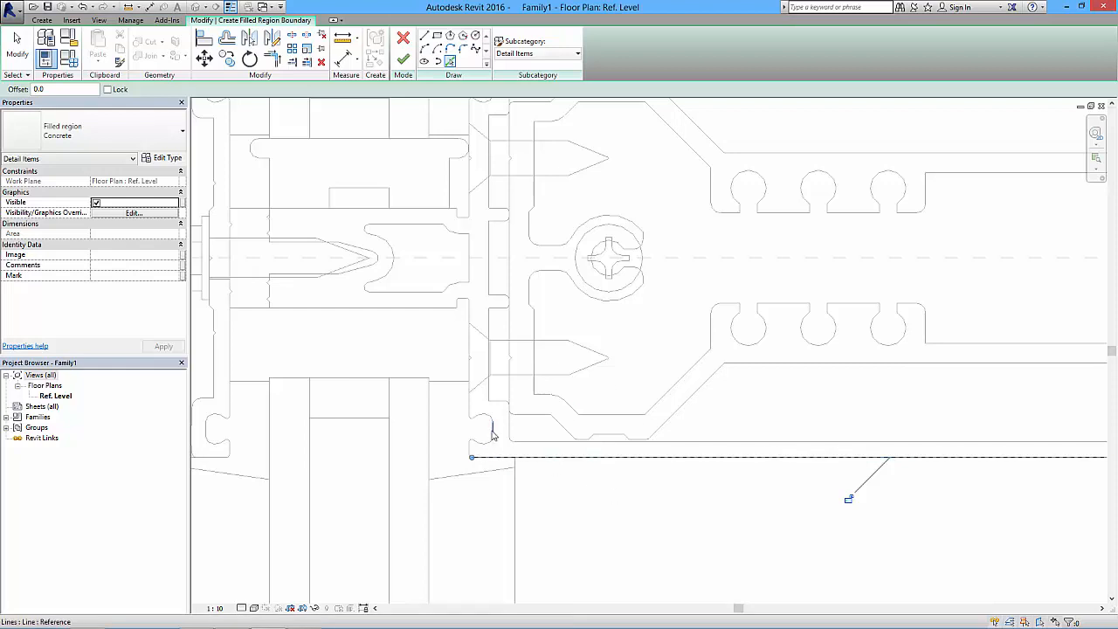
pyautogui.press('Tab')
pyautogui.click(493, 429)
pyautogui.click(469, 379)
pyautogui.click(470, 343)
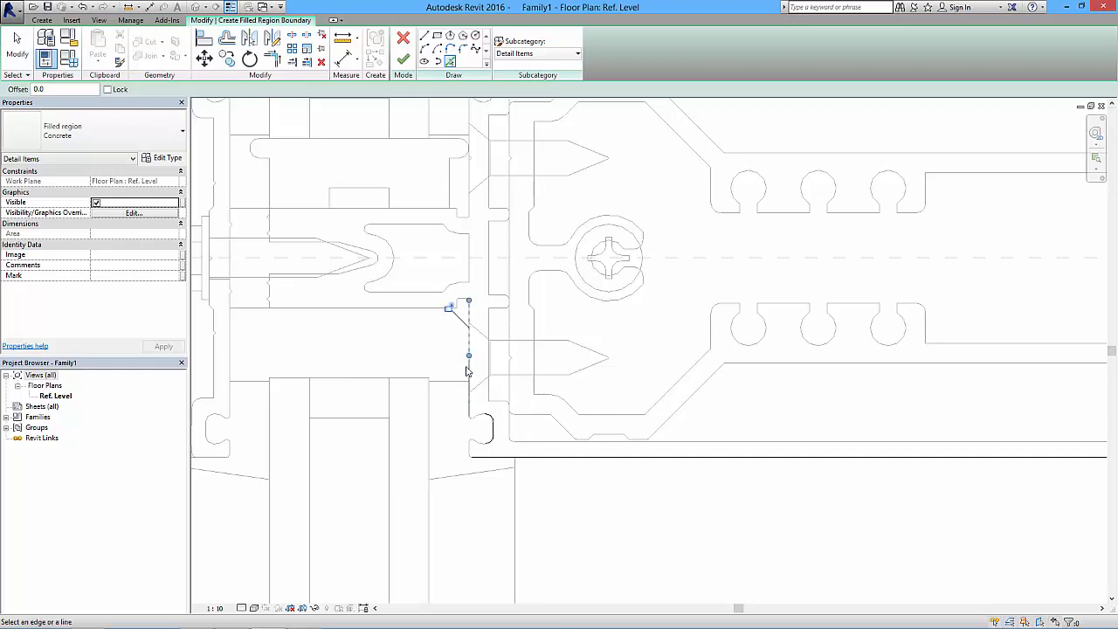
pyautogui.scroll(3, 470, 364)
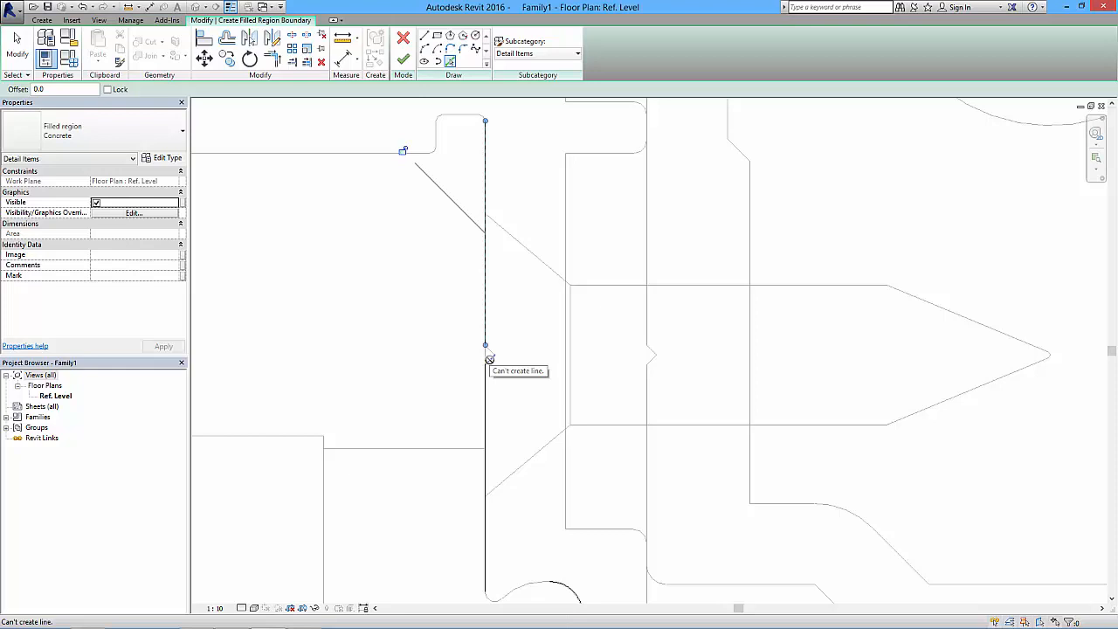
pyautogui.scroll(-2, 494, 355)
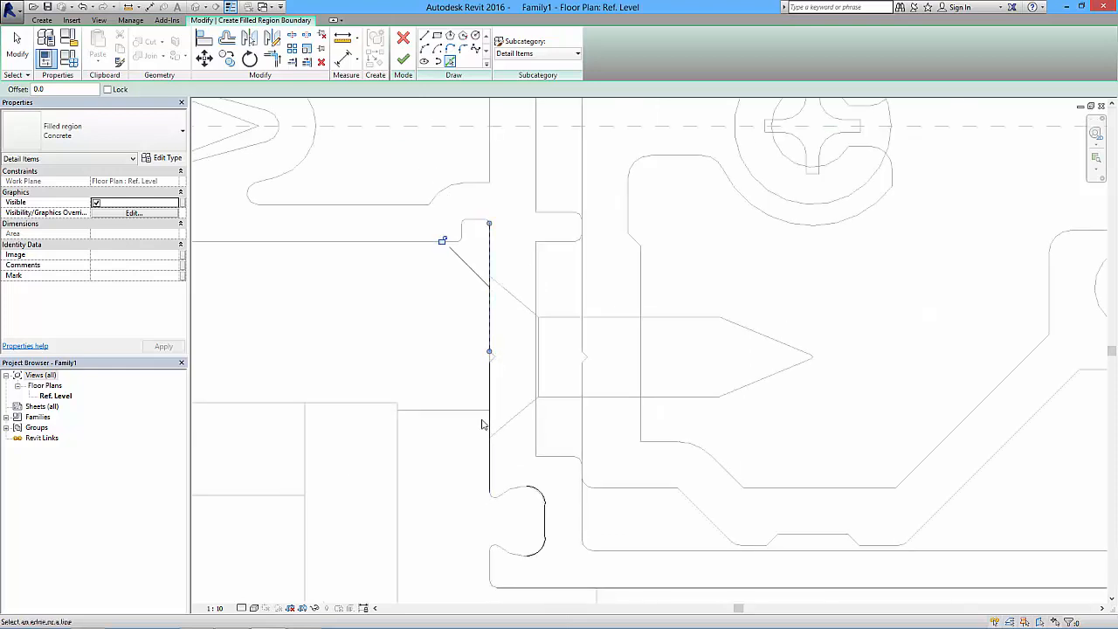
# - Close the boundary around the narrow central neck and the upper groove, and finish the filled region
pyautogui.scroll(-3, 495, 381)
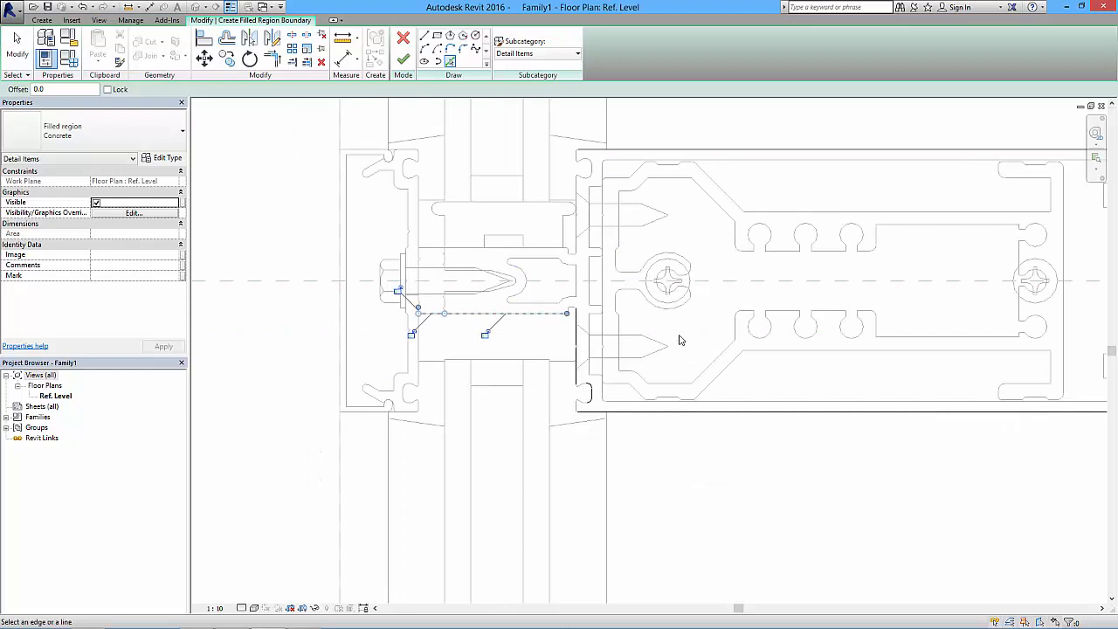
pyautogui.moveTo(649, 367); pyautogui.dragTo(536, 408, button='middle')
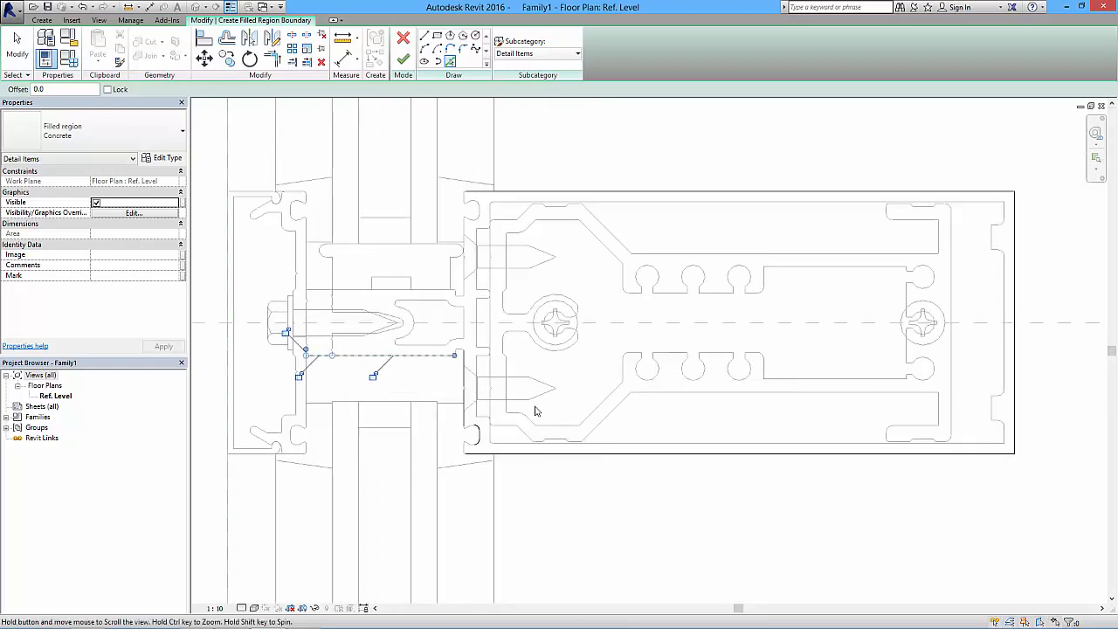
pyautogui.press('Escape')
pyautogui.press('Escape')
pyautogui.scroll(-2, 439, 290)
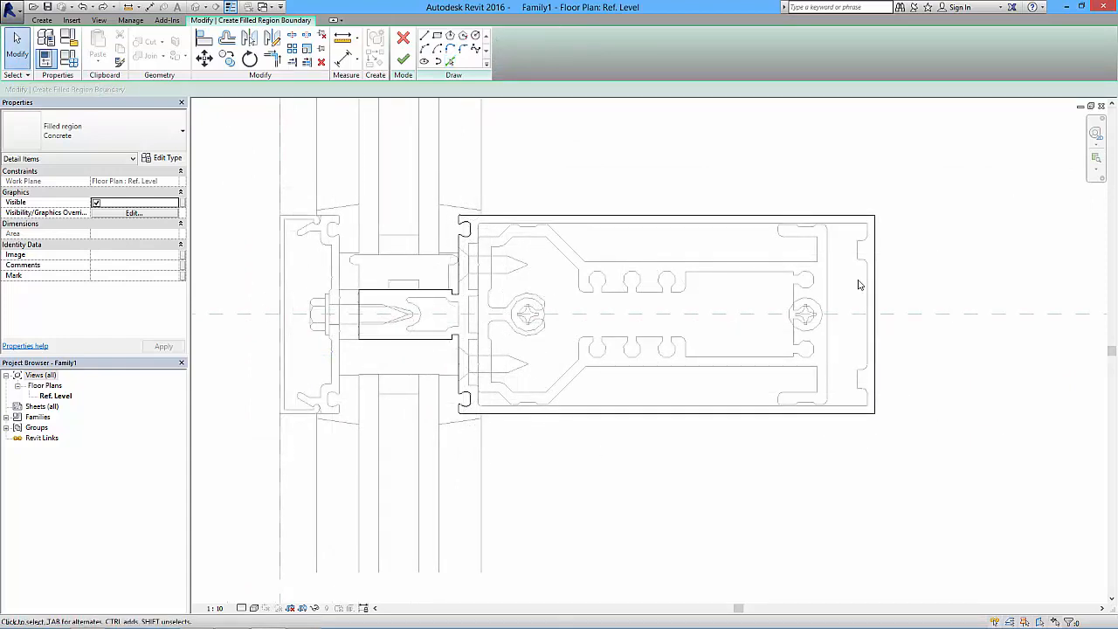
pyautogui.click(404, 59)
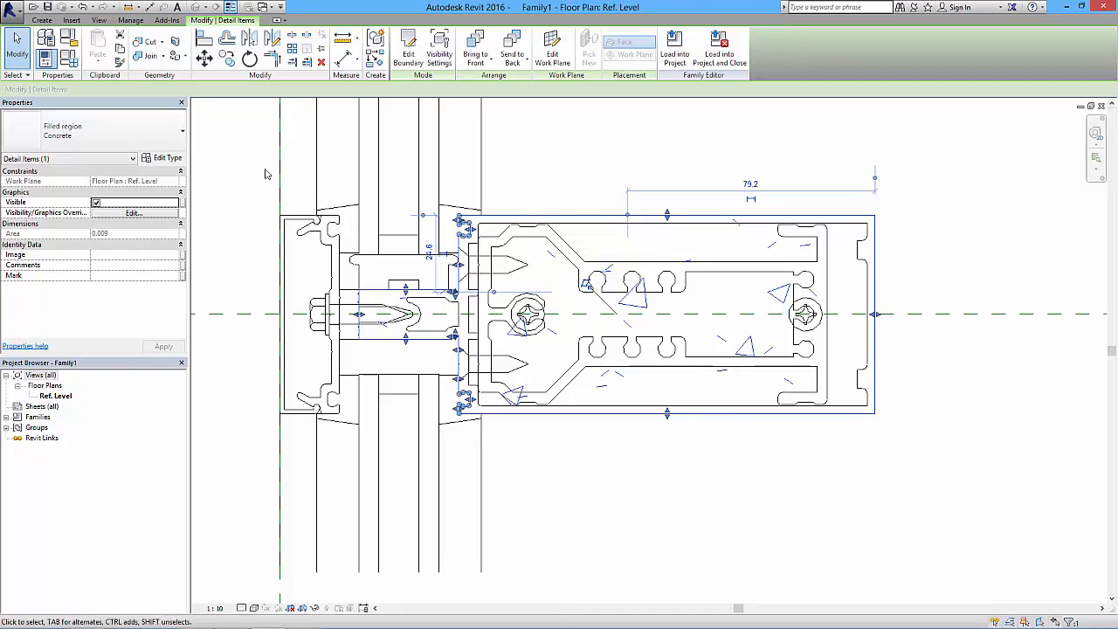
# - Change the mullion's filled region type to Solid Fill - Black
pyautogui.click(156, 138)
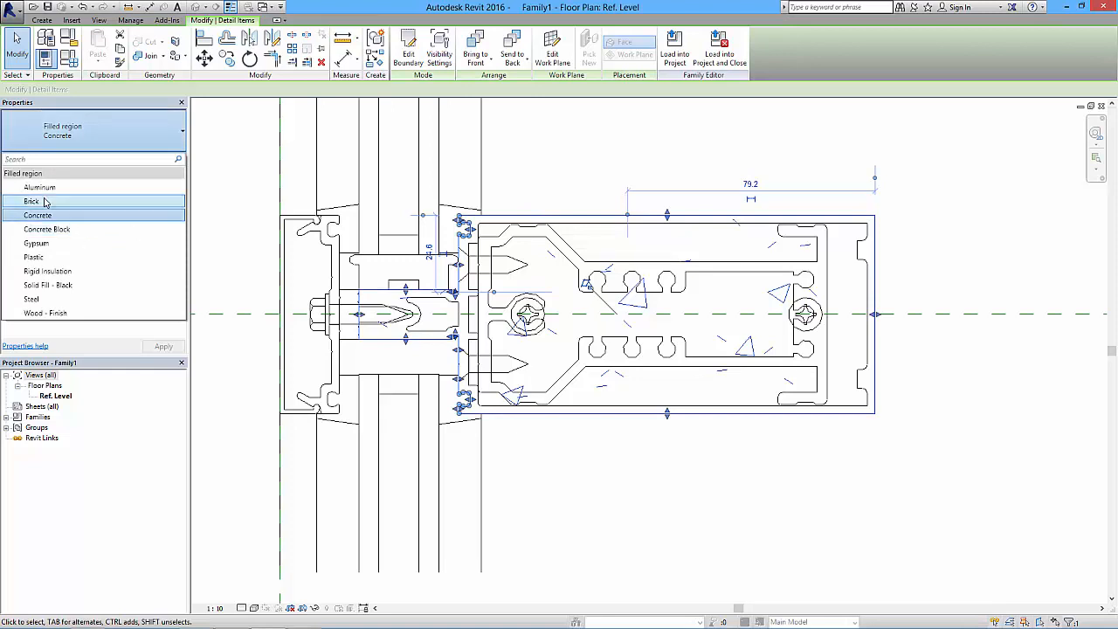
pyautogui.click(63, 289)
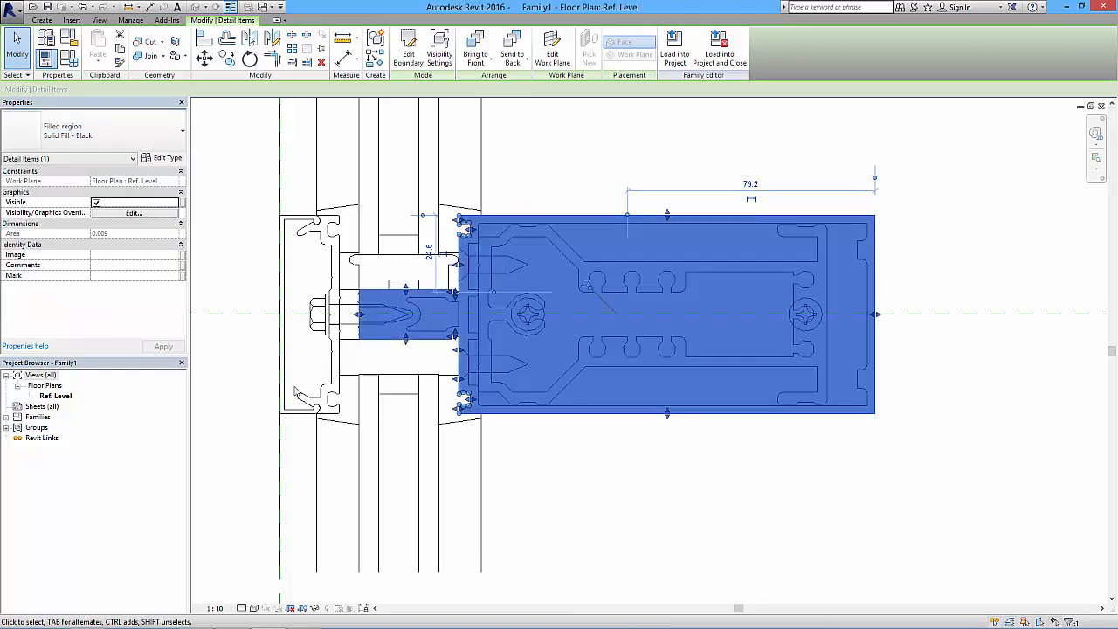
pyautogui.click(559, 476)
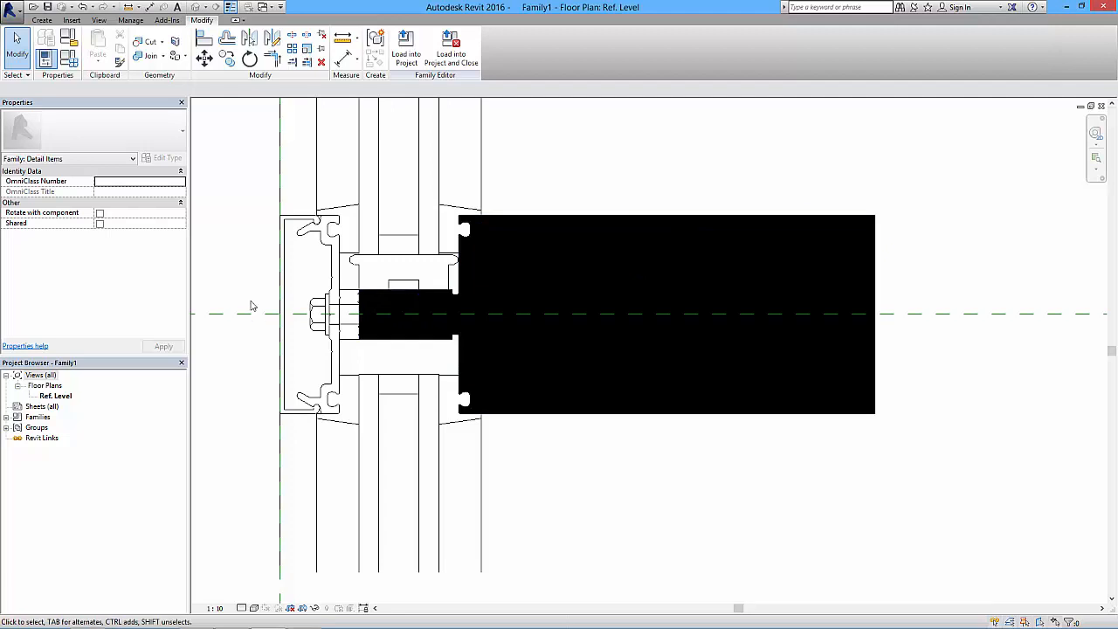
# - Duplicate the mullion region's type under the name Solid Fill - Grey
pyautogui.click(491, 215)
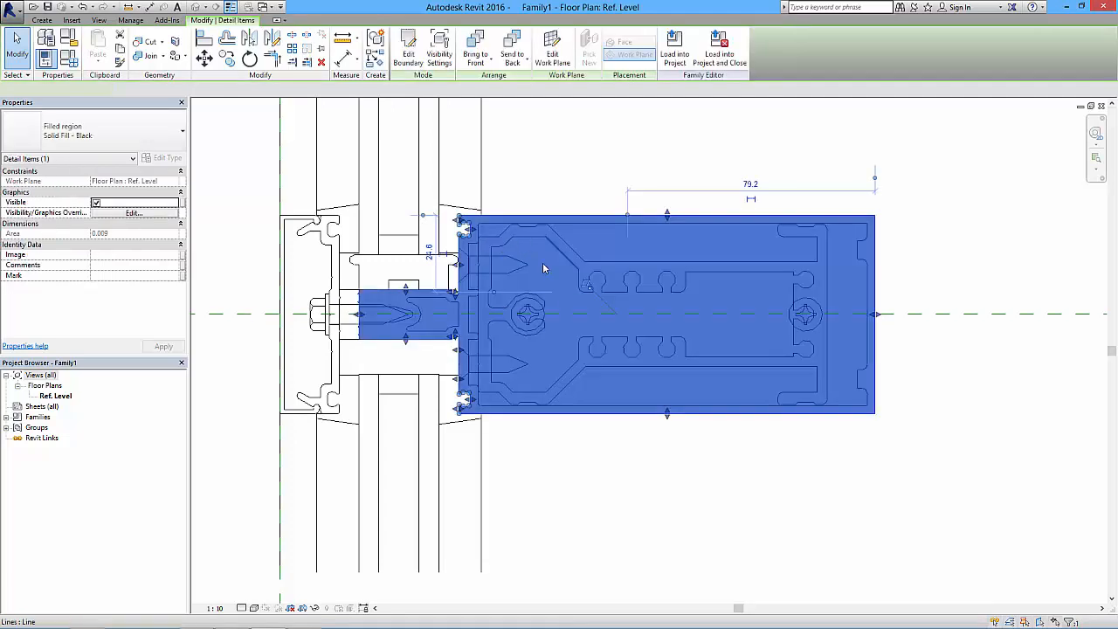
pyautogui.click(165, 158)
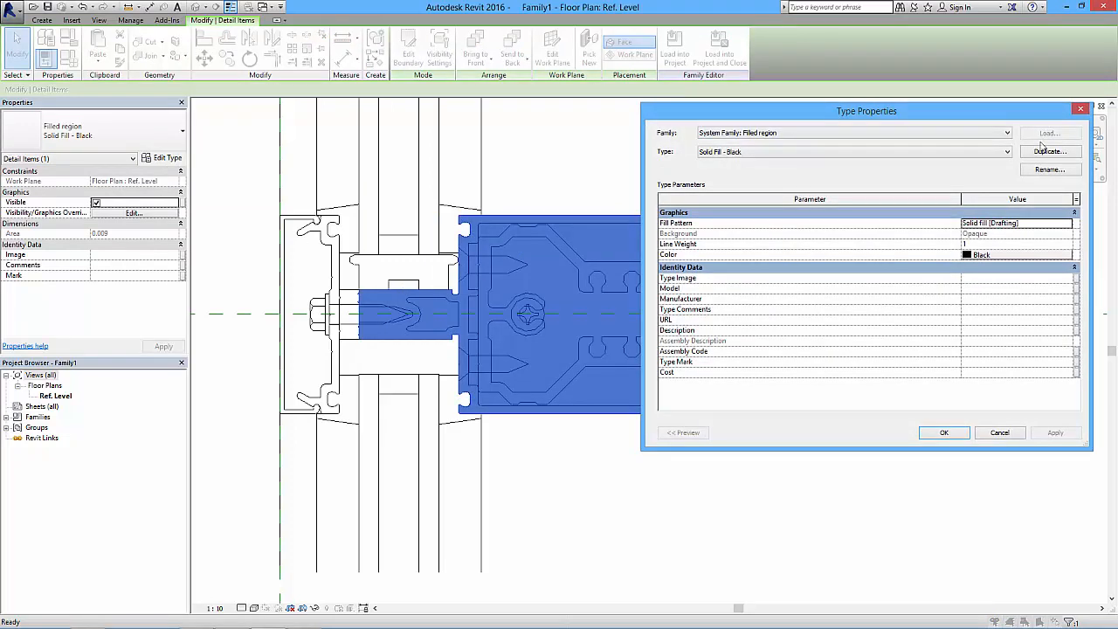
pyautogui.click(1045, 152)
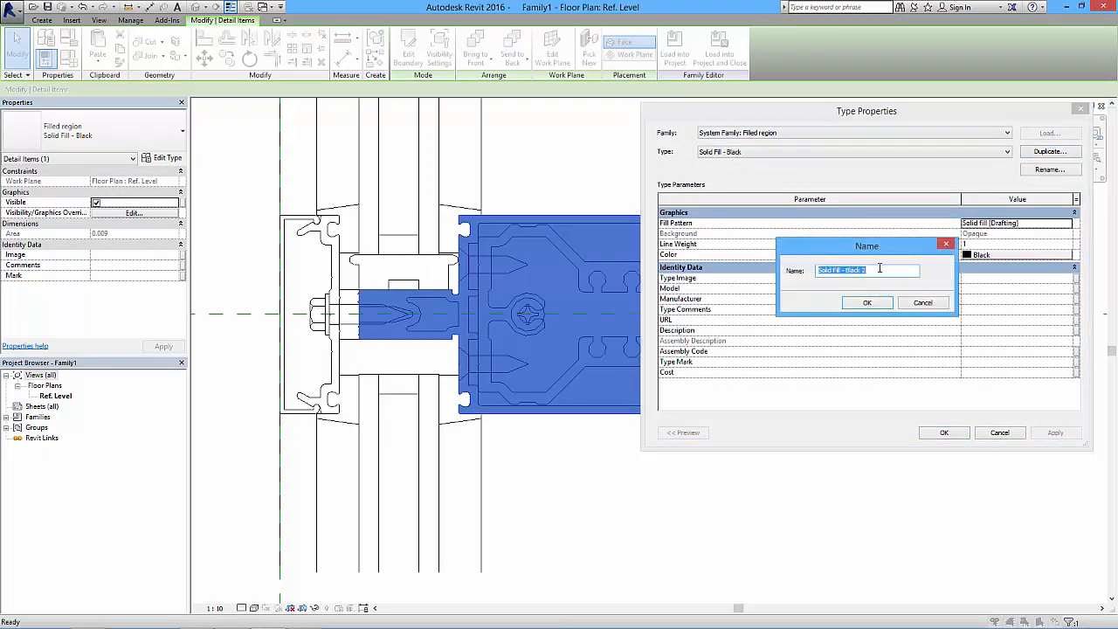
pyautogui.moveTo(846, 271); pyautogui.dragTo(887, 273)
pyautogui.click(863, 303)
# - Set the Solid Fill - Grey type's colour to RGB 192-192-192 and apply it to the mullion region
pyautogui.click(978, 254)
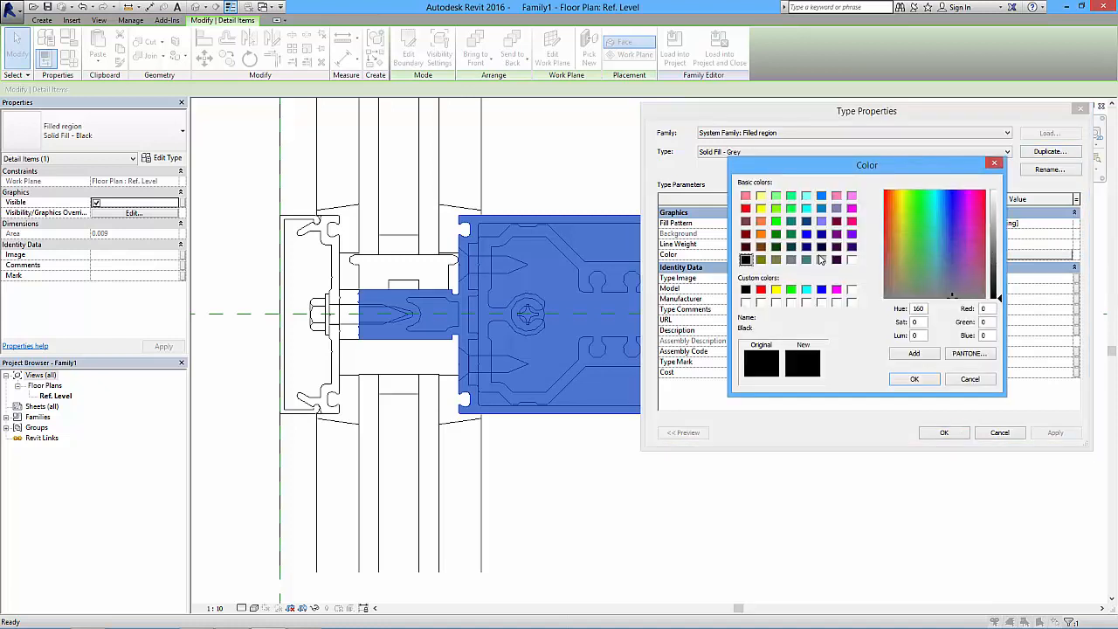
pyautogui.click(821, 259)
pyautogui.click(791, 259)
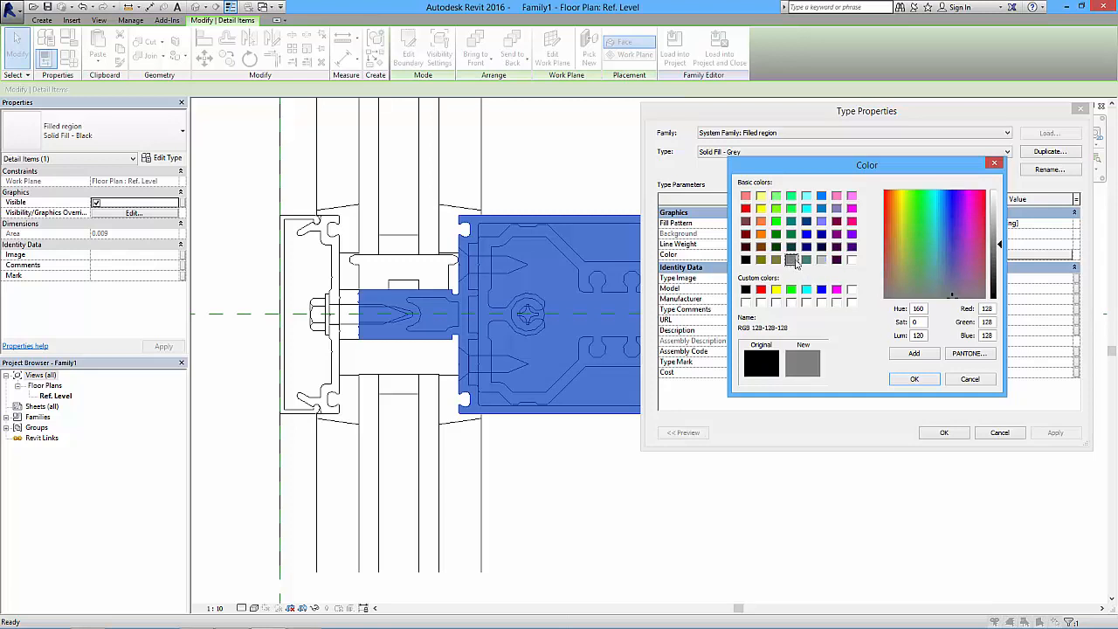
pyautogui.click(821, 259)
pyautogui.click(915, 379)
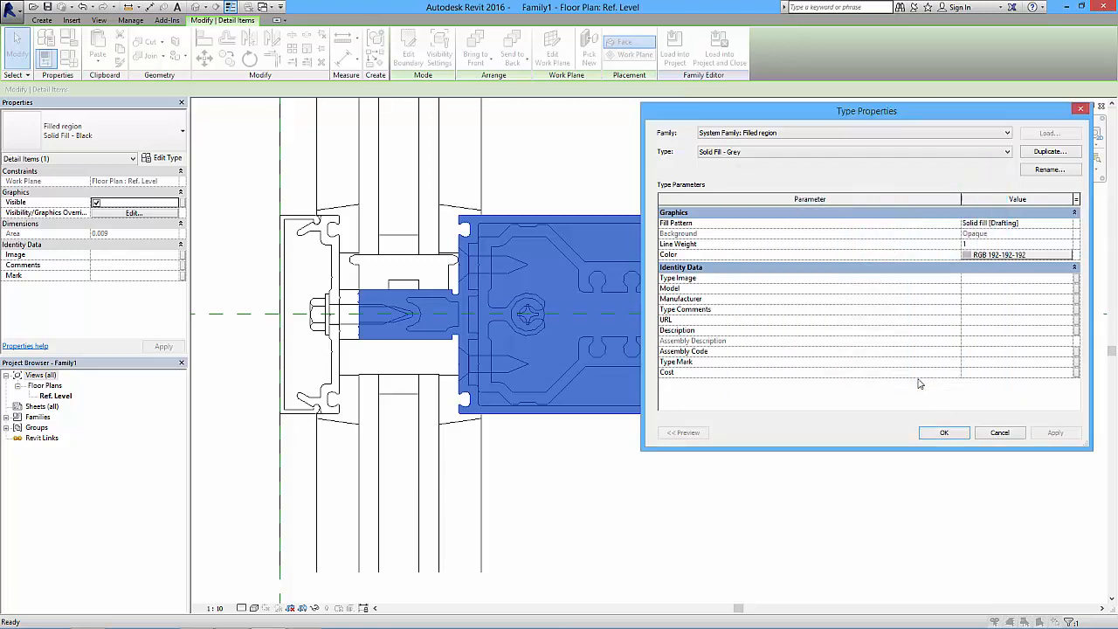
pyautogui.click(943, 433)
pyautogui.click(727, 469)
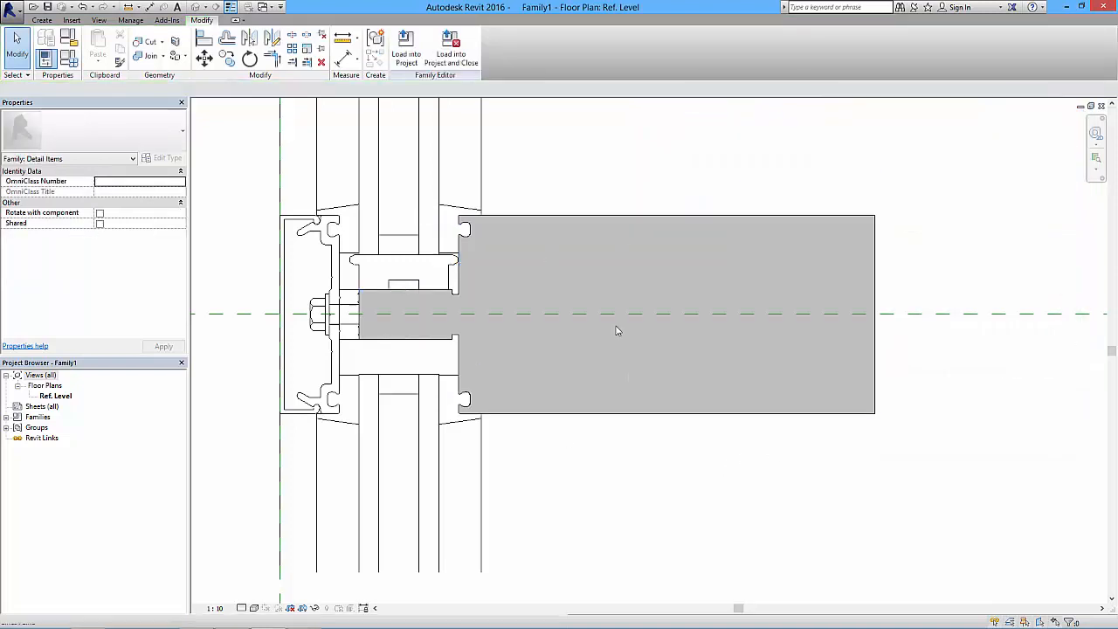
# - Move the grey filled region off the mullion to the empty area above and right of the detail
pyautogui.scroll(-3, 643, 398)
pyautogui.scroll(1, 585, 372)
pyautogui.click(587, 415)
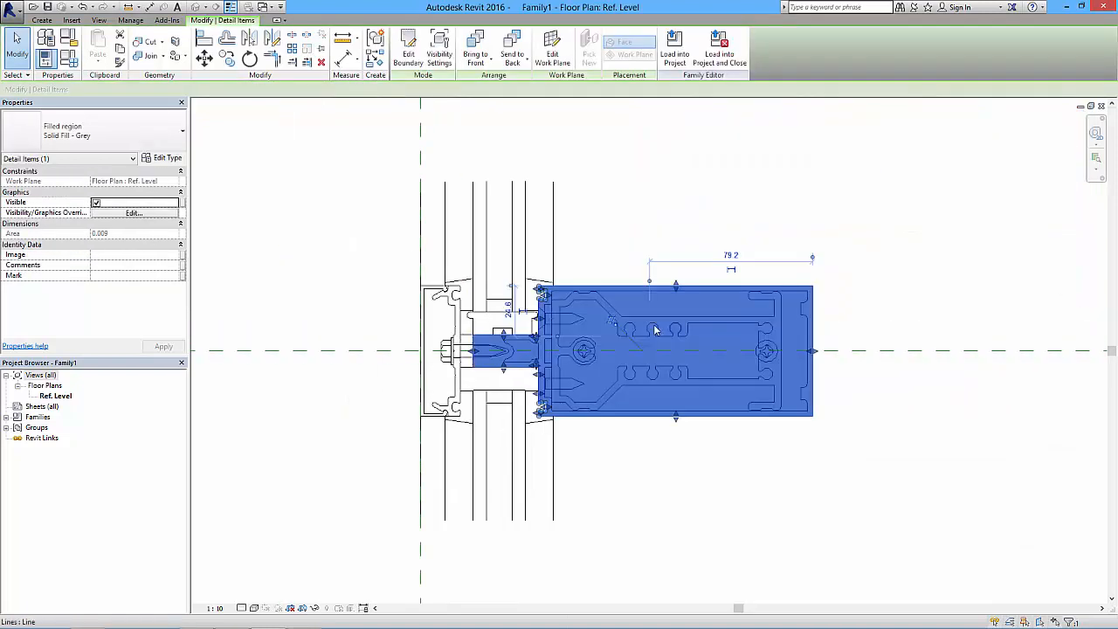
pyautogui.moveTo(639, 286); pyautogui.dragTo(888, 108)
pyautogui.click(879, 462)
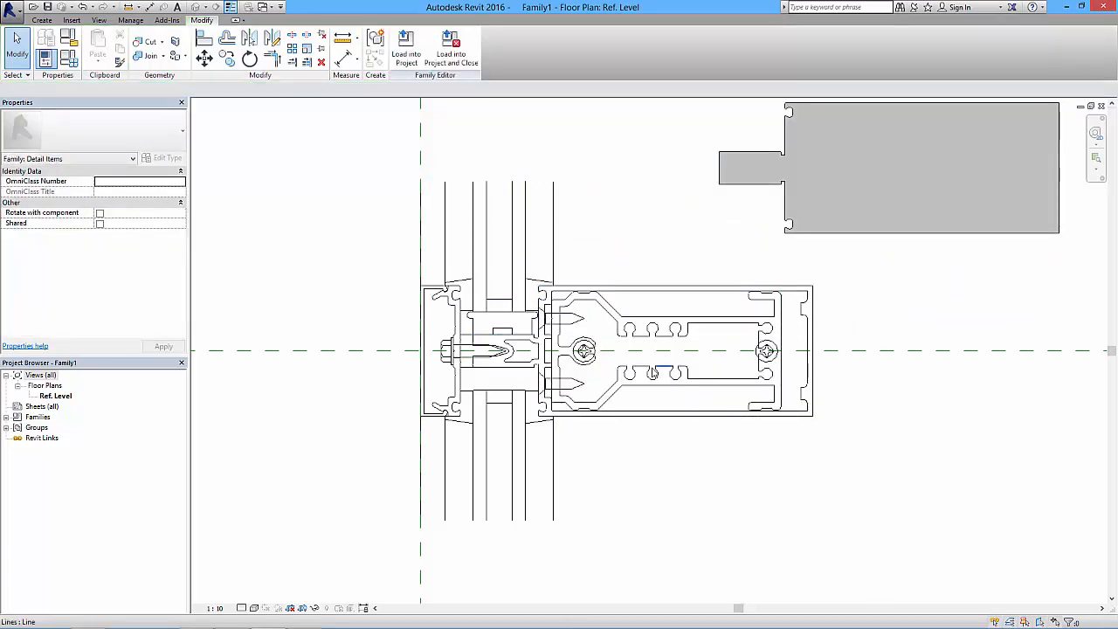
# - Start a Solid Fill - Grey filled region and pick the mullion's inner outline and the recessed line chains at its glazing end as boundary
pyautogui.scroll(2, 653, 374)
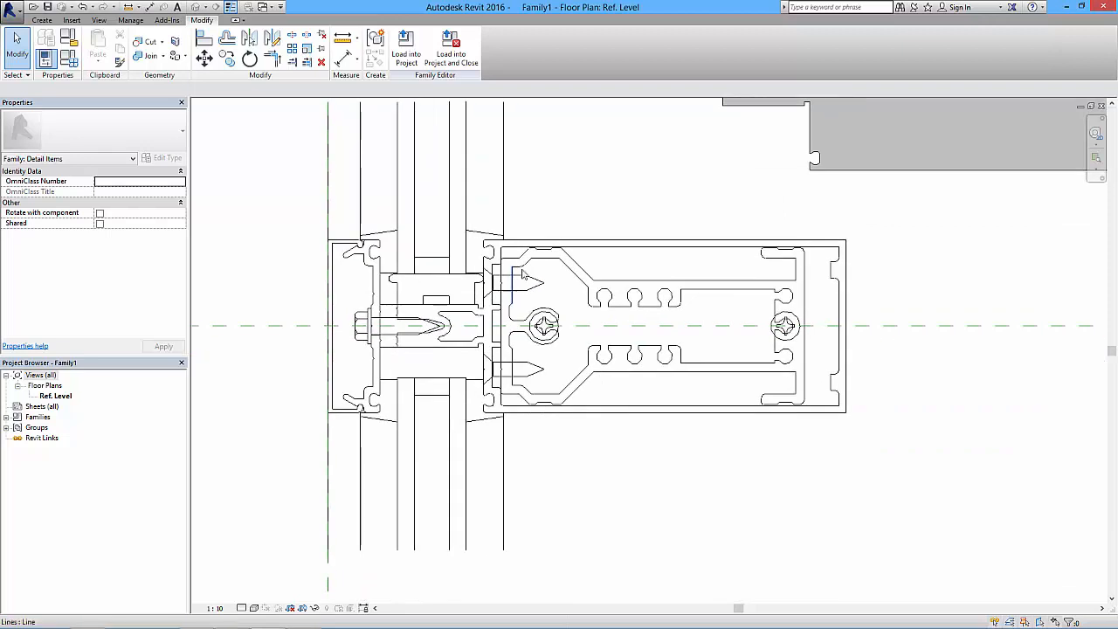
pyautogui.scroll(1, 518, 269)
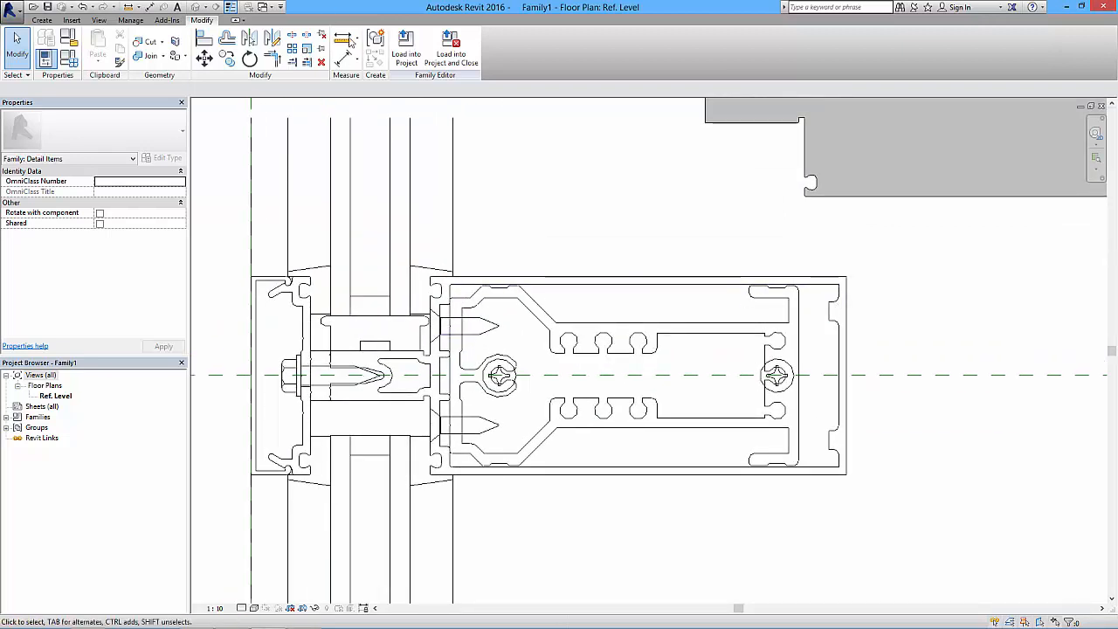
pyautogui.click(44, 20)
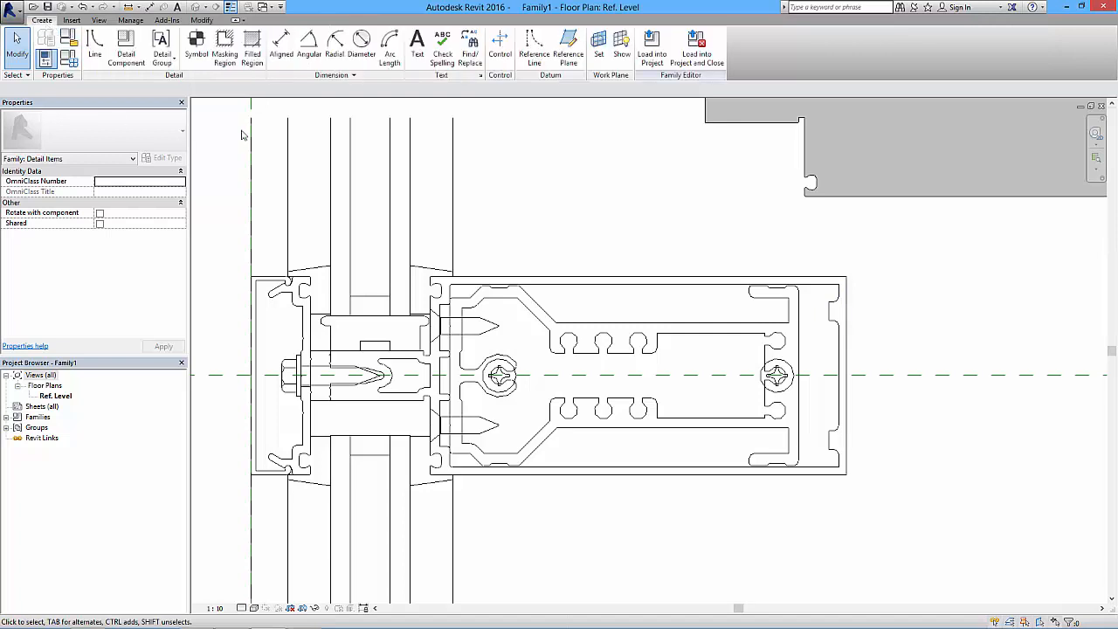
pyautogui.click(252, 48)
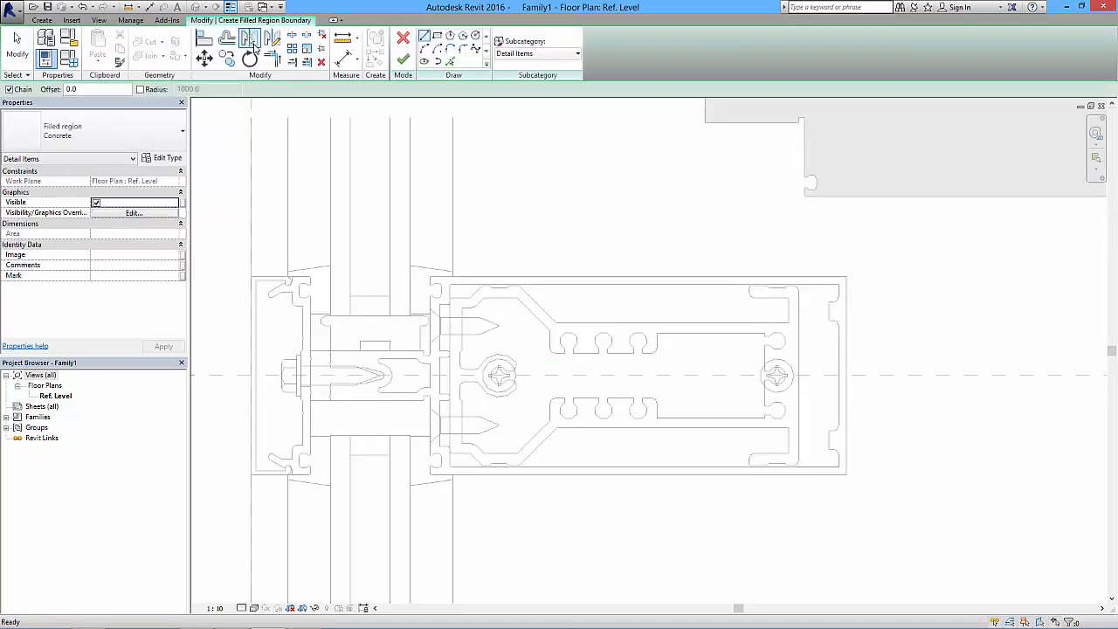
pyautogui.click(127, 147)
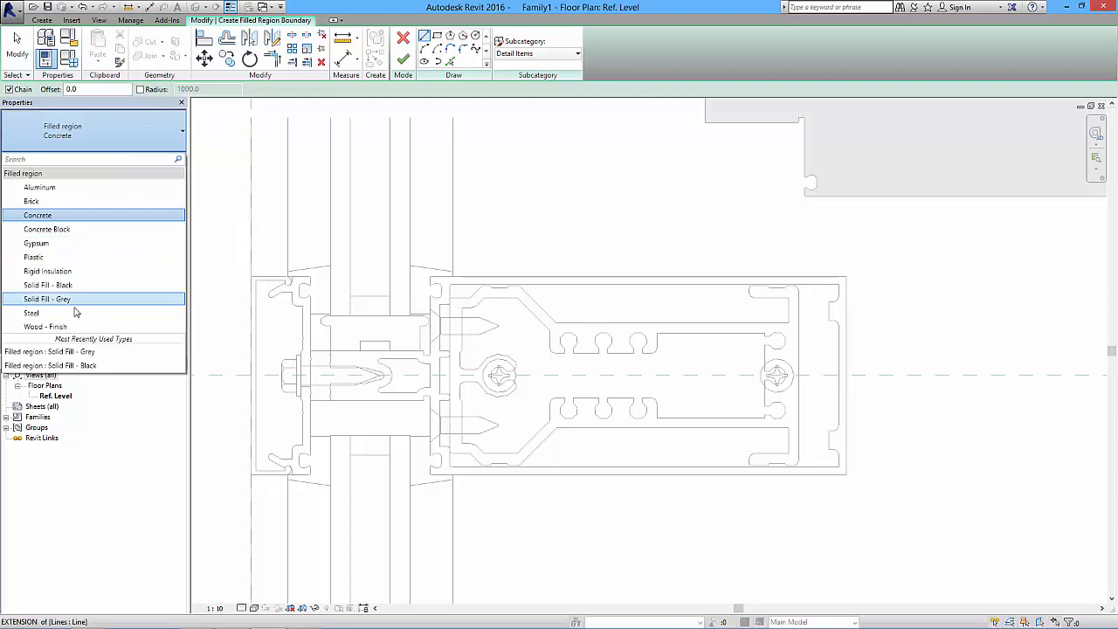
pyautogui.click(52, 298)
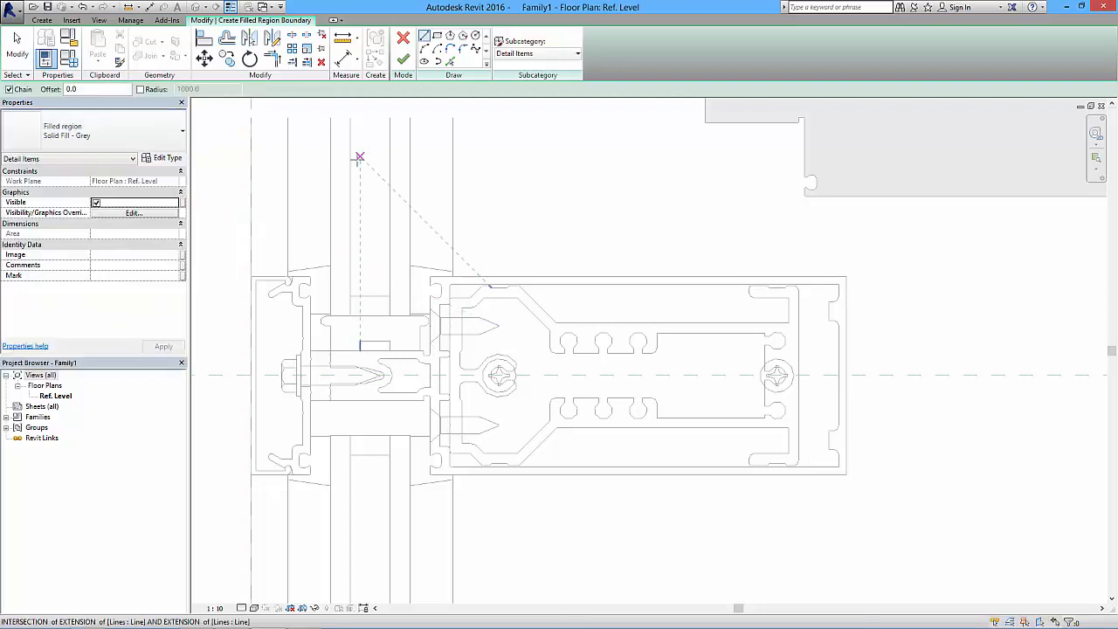
pyautogui.click(450, 61)
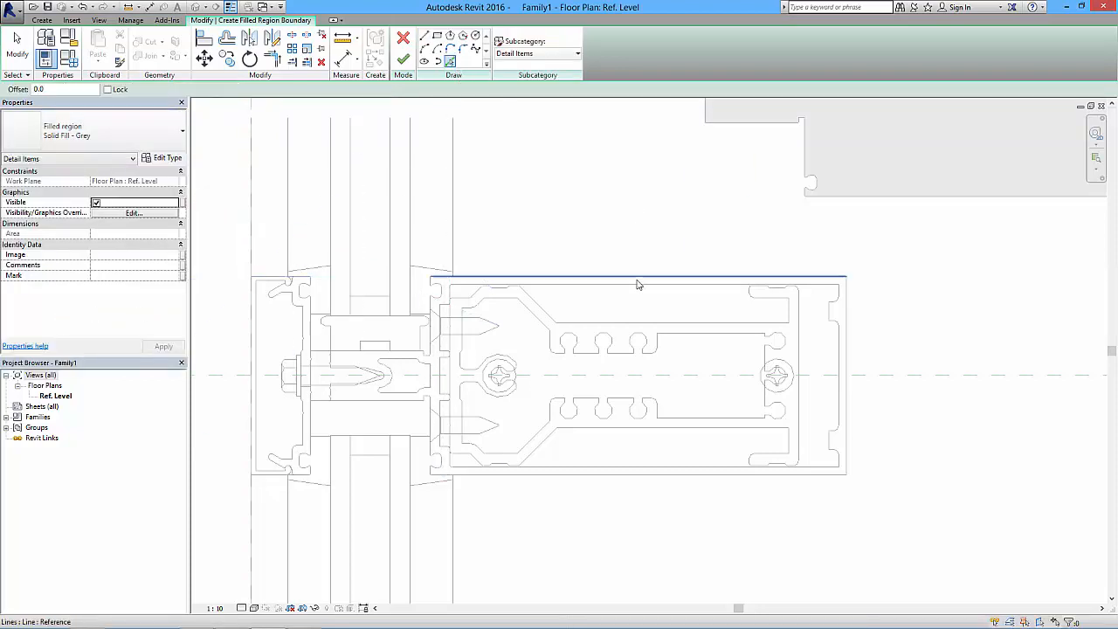
pyautogui.press('Tab')
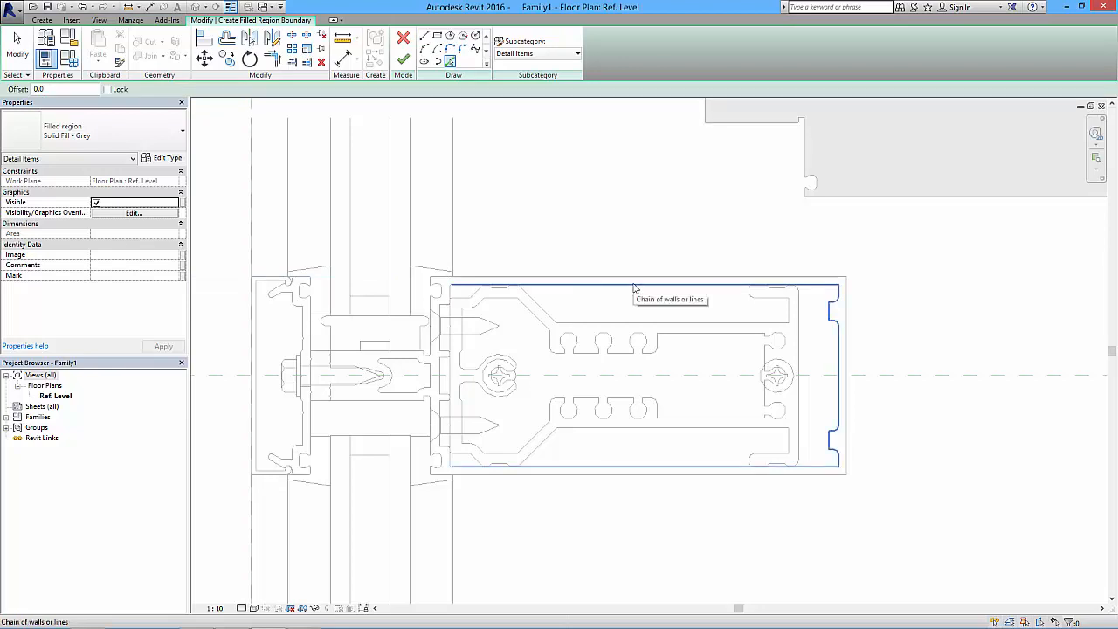
pyautogui.scroll(2, 437, 374)
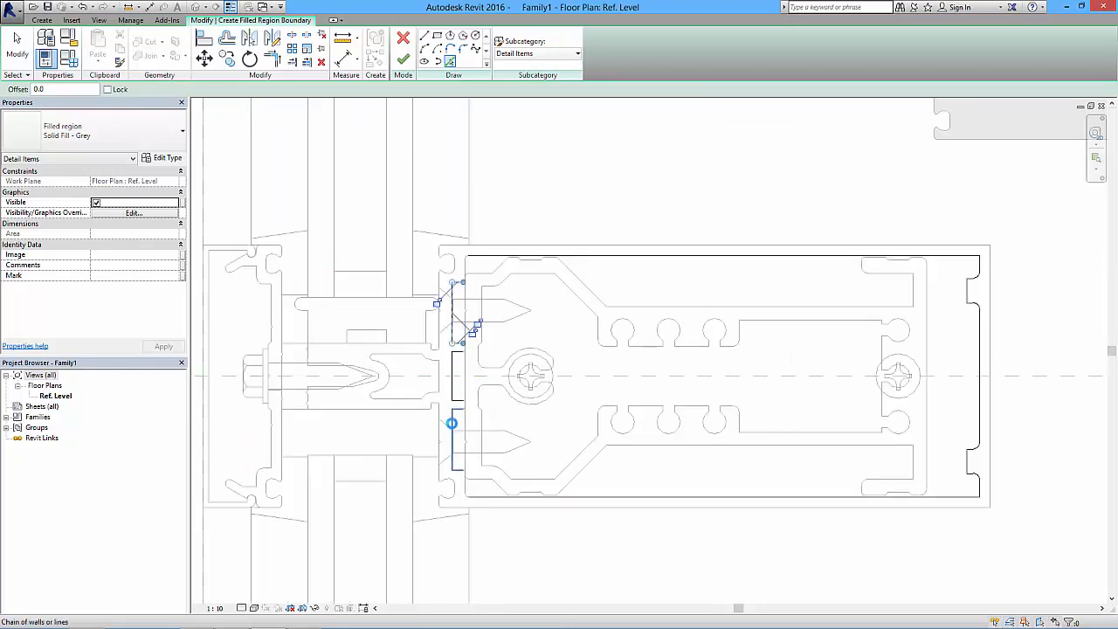
pyautogui.scroll(5, 453, 427)
# - Trim the sketch lines into the boundary's lower corner and close the lower notch at the glazing end with a picked line
pyautogui.click(277, 59)
pyautogui.click(506, 397)
pyautogui.click(525, 424)
pyautogui.click(487, 330)
pyautogui.click(507, 349)
pyautogui.moveTo(492, 314); pyautogui.dragTo(484, 484, button='middle')
pyautogui.click(450, 61)
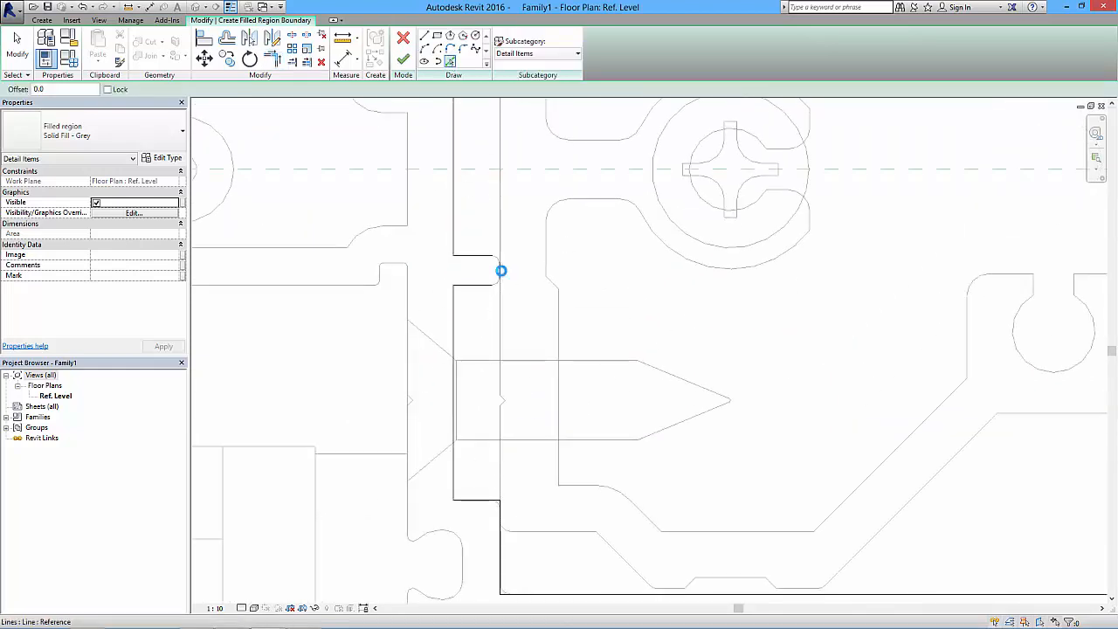
pyautogui.press('t')
pyautogui.press('r')
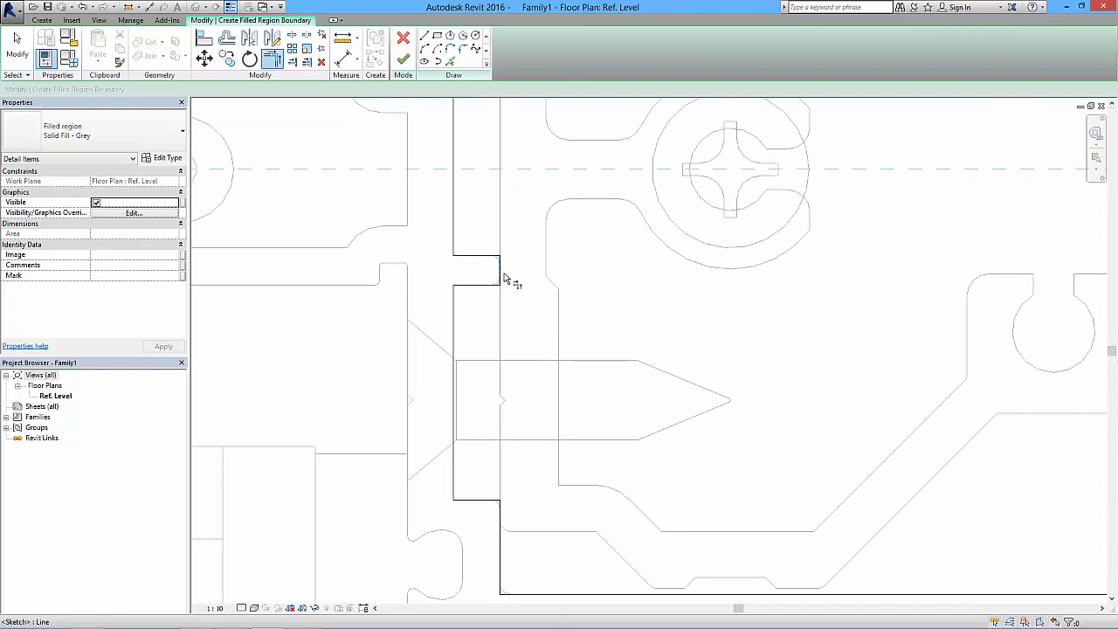
# - Pick the short edge at the upper notch of the glazing end and trim the neighbouring boundary lines to it
pyautogui.moveTo(503, 278); pyautogui.dragTo(518, 460, button='middle')
pyautogui.click(450, 62)
pyautogui.click(515, 250)
pyautogui.click(274, 60)
pyautogui.click(486, 266)
pyautogui.click(516, 252)
pyautogui.click(505, 237)
pyautogui.click(515, 247)
# - Close the boundary's upper corner at the glazing end with the picked vertical line and corner arc, and finish the filled region
pyautogui.scroll(1, 516, 240)
pyautogui.moveTo(519, 157); pyautogui.dragTo(541, 236, button='middle')
pyautogui.click(450, 61)
pyautogui.click(517, 194)
pyautogui.click(520, 171)
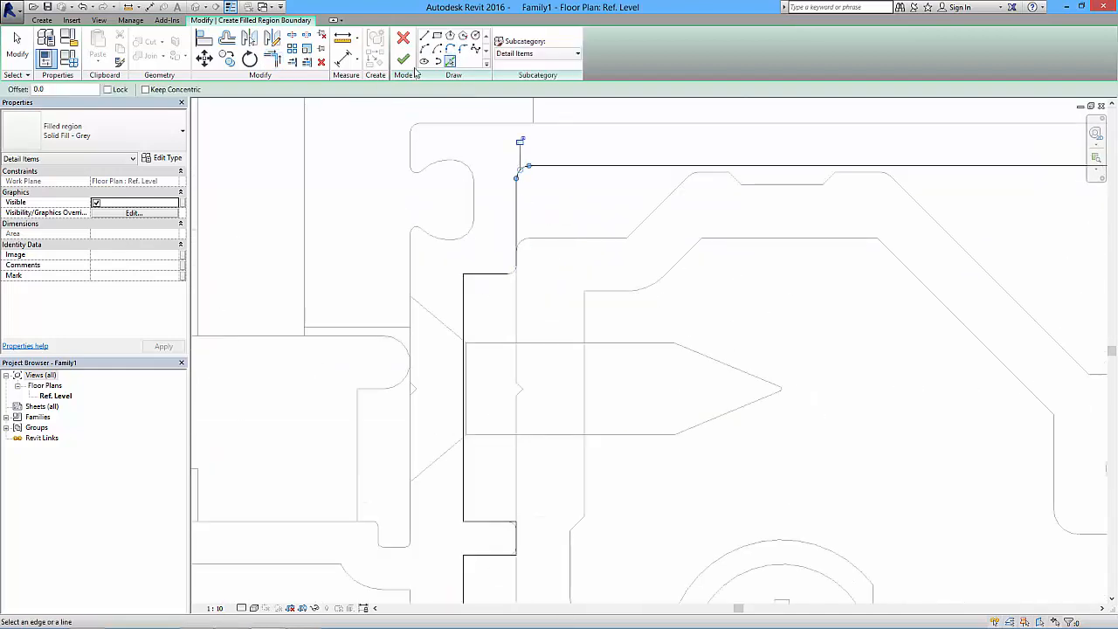
pyautogui.press('t')
pyautogui.press('r')
pyautogui.scroll(-3, 517, 232)
pyautogui.moveTo(634, 330); pyautogui.dragTo(644, 206, button='middle')
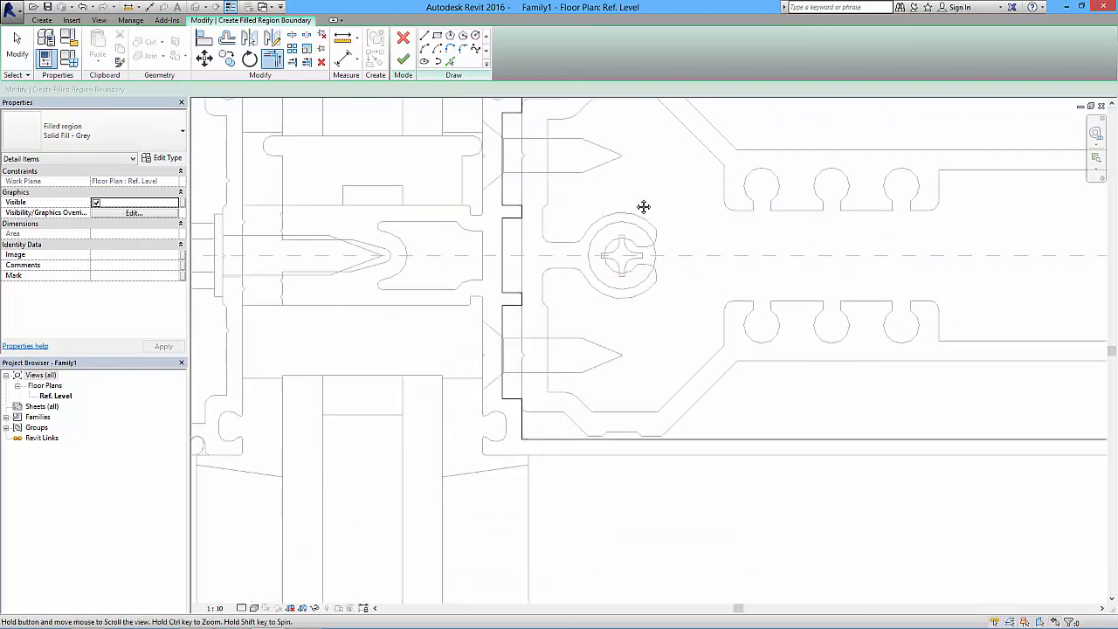
pyautogui.scroll(-3, 583, 265)
pyautogui.moveTo(634, 312); pyautogui.dragTo(584, 374, button='middle')
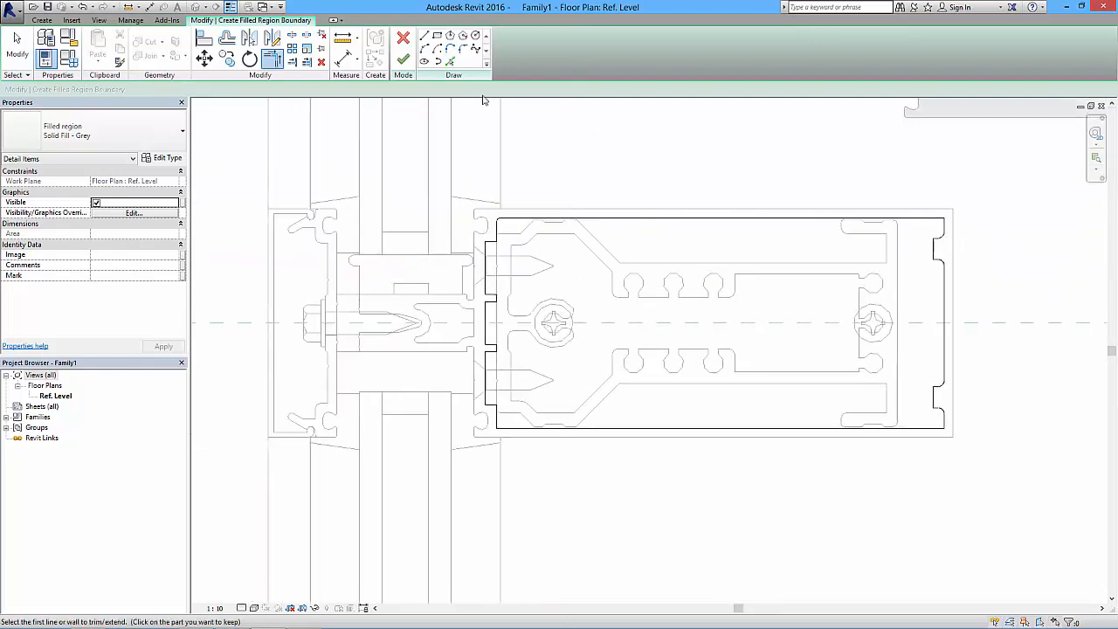
pyautogui.click(401, 58)
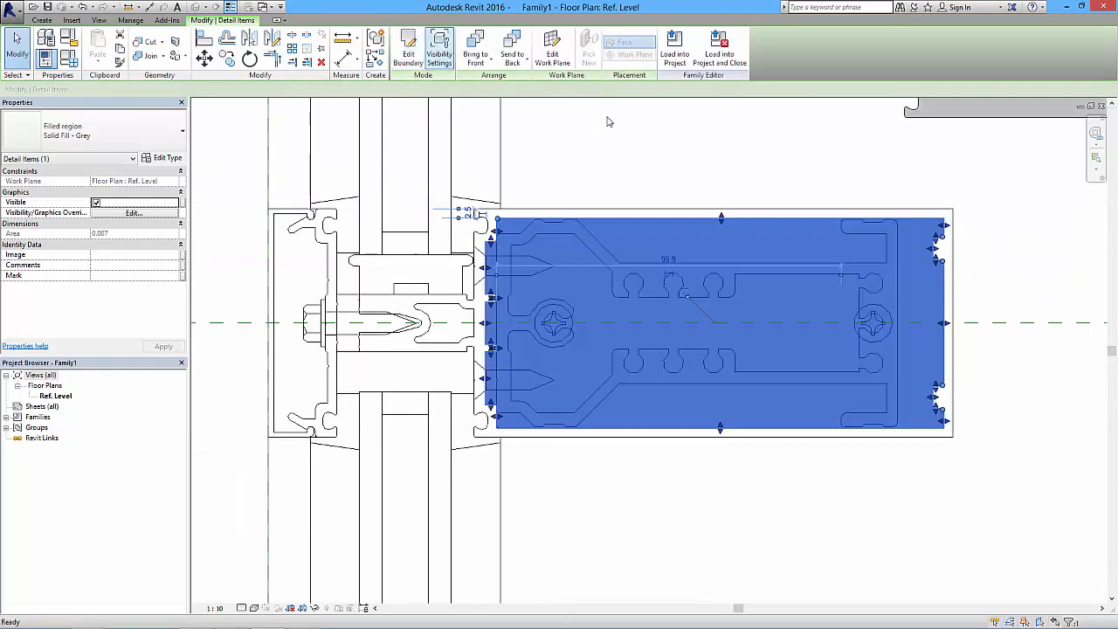
# - Copy the mullion's inner grey region to its matching position on the detached outer grey region
pyautogui.click(680, 172)
pyautogui.scroll(1, 651, 300)
pyautogui.moveTo(651, 299); pyautogui.dragTo(567, 342, button='middle')
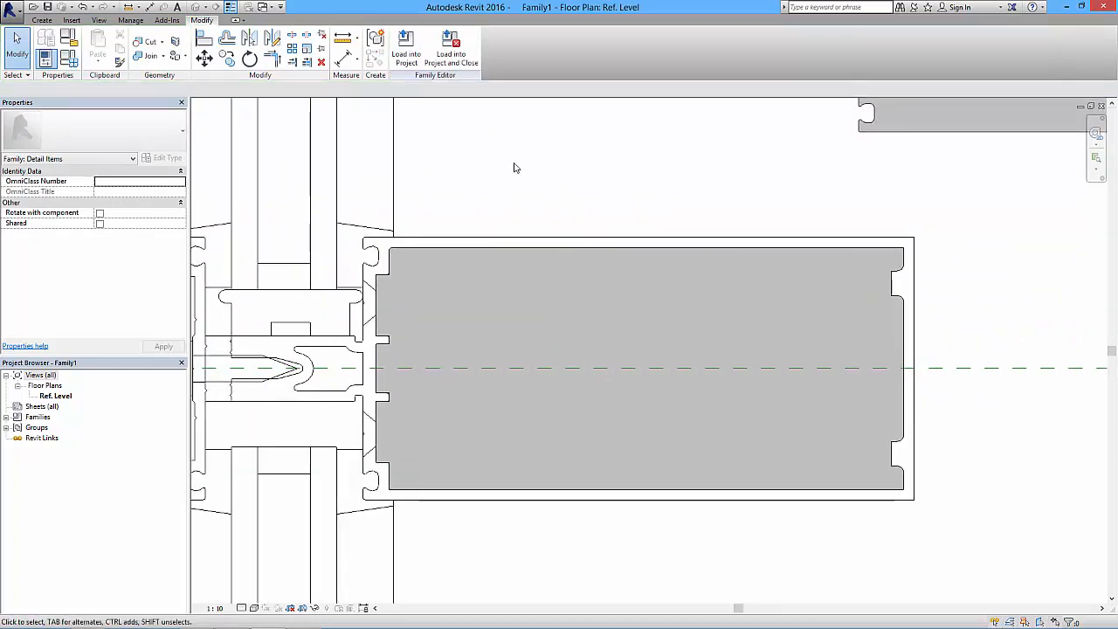
pyautogui.moveTo(497, 262); pyautogui.dragTo(524, 338, button='middle')
pyautogui.scroll(-5, 858, 290)
pyautogui.moveTo(859, 291); pyautogui.dragTo(769, 336, button='middle')
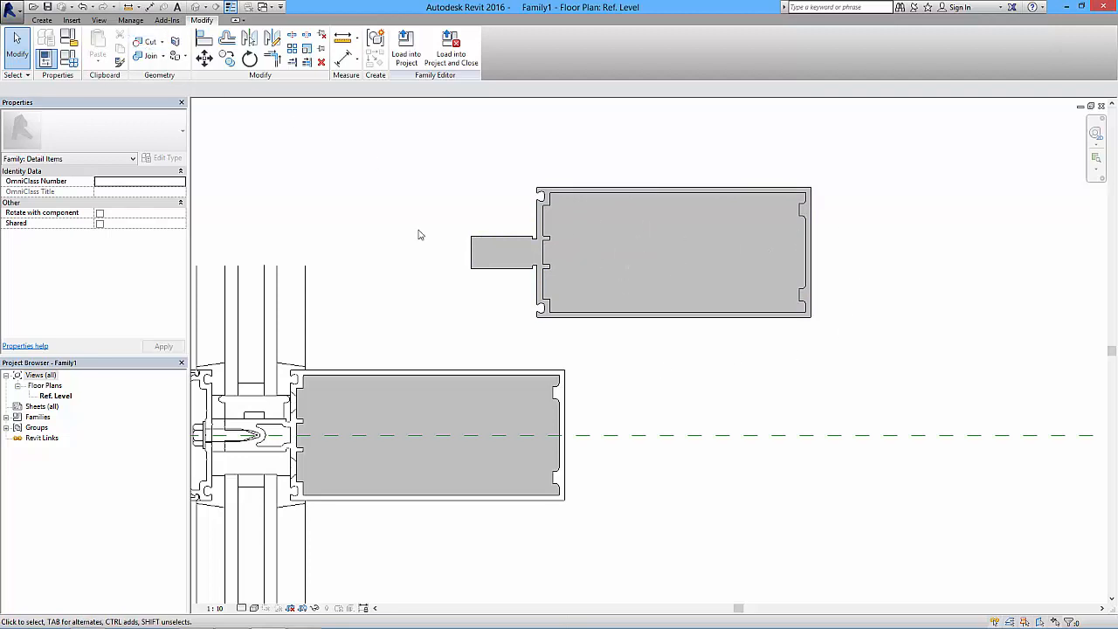
# - Add the copied inner region's outline as an inner loop to the detached outer region's boundary, and finish the edit
pyautogui.click(489, 243)
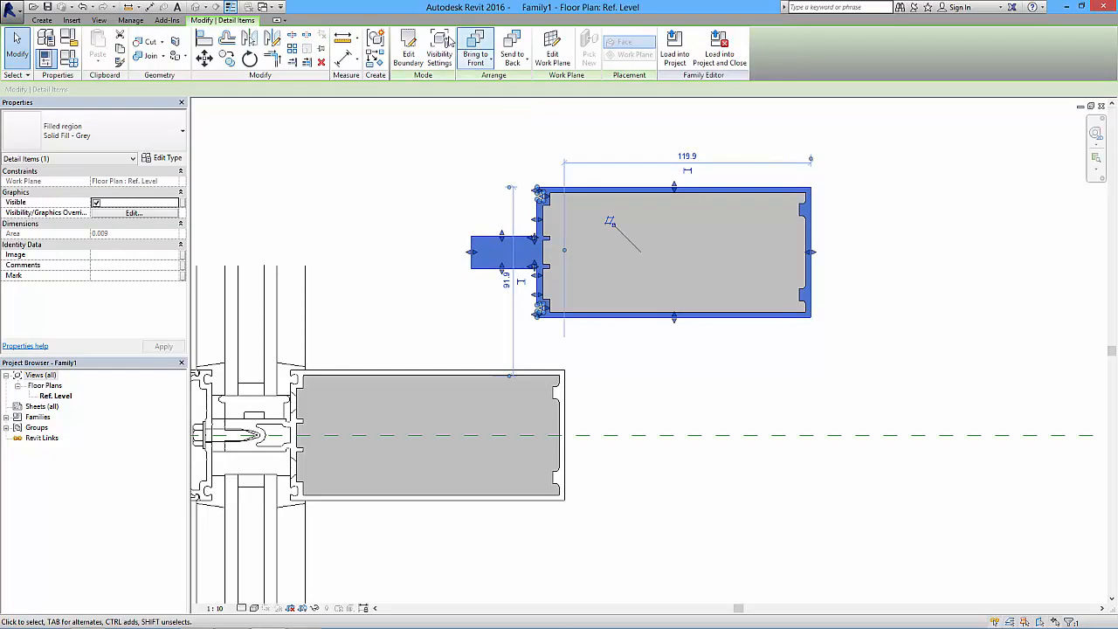
pyautogui.click(410, 54)
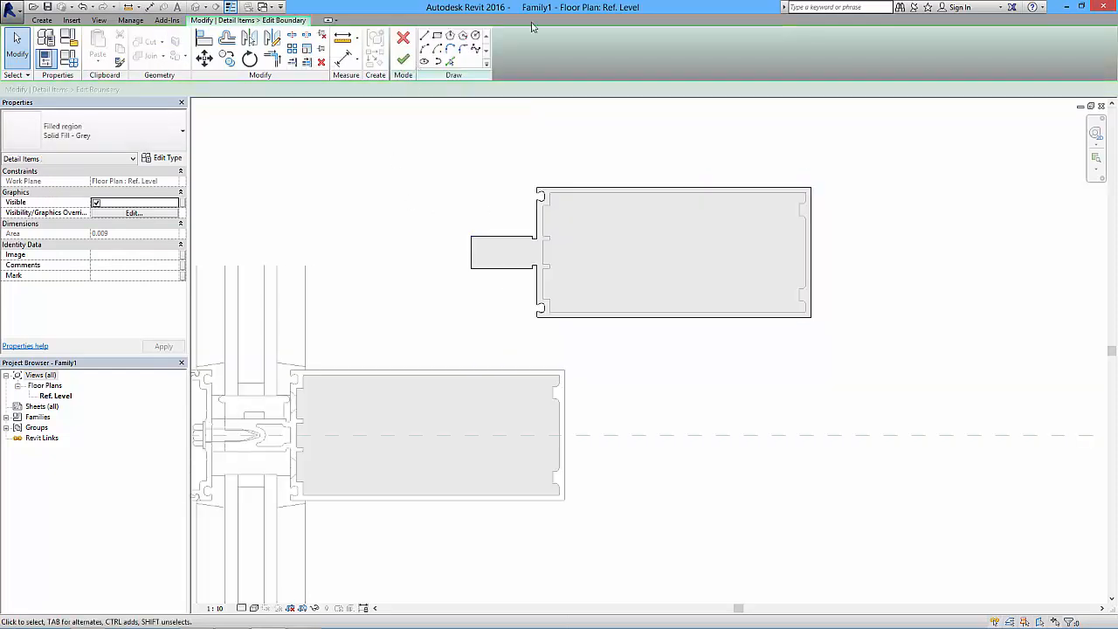
pyautogui.click(450, 61)
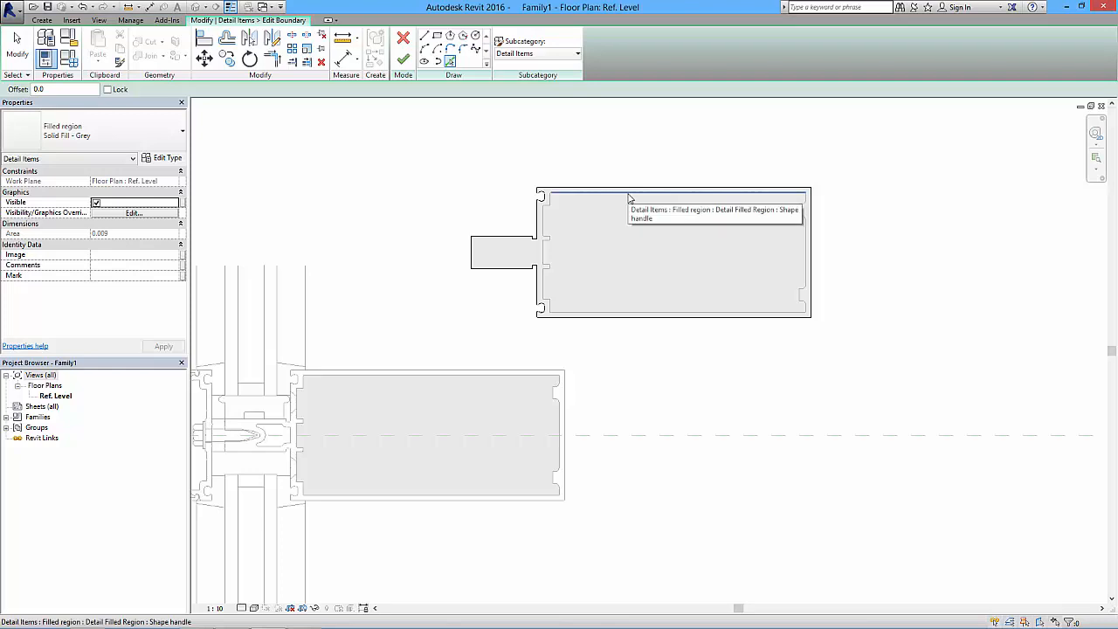
pyautogui.press('Tab')
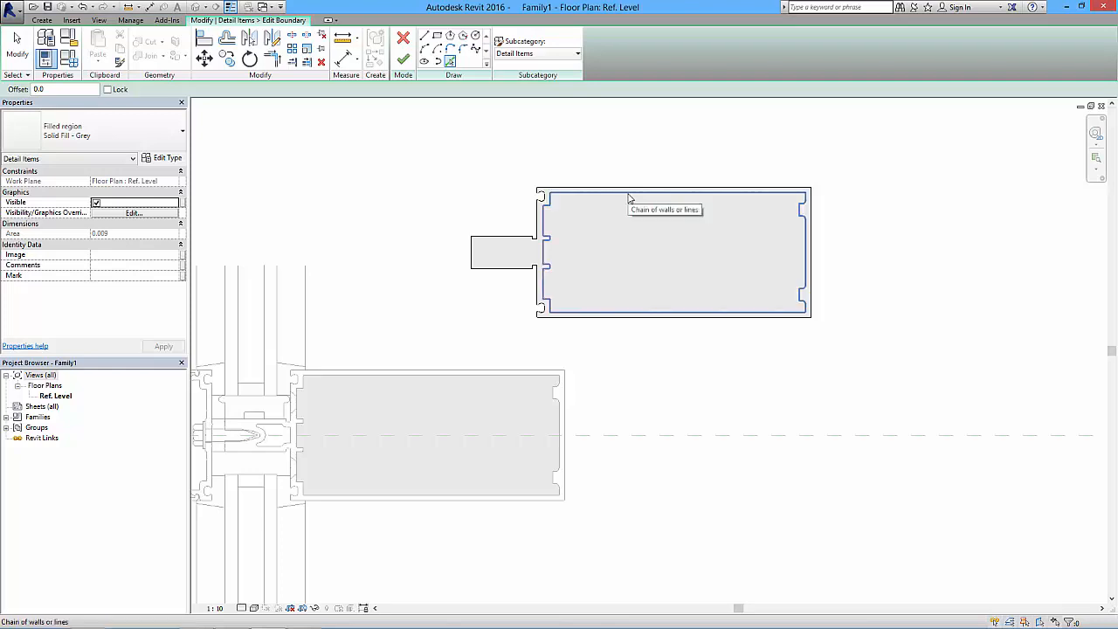
pyautogui.click(628, 199)
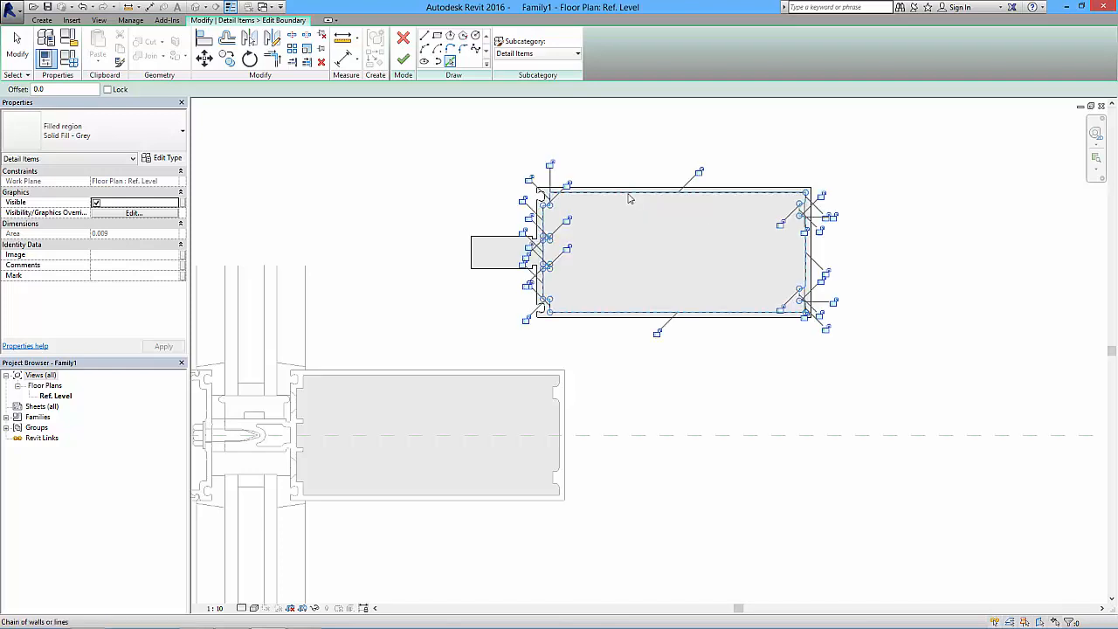
pyautogui.click(403, 61)
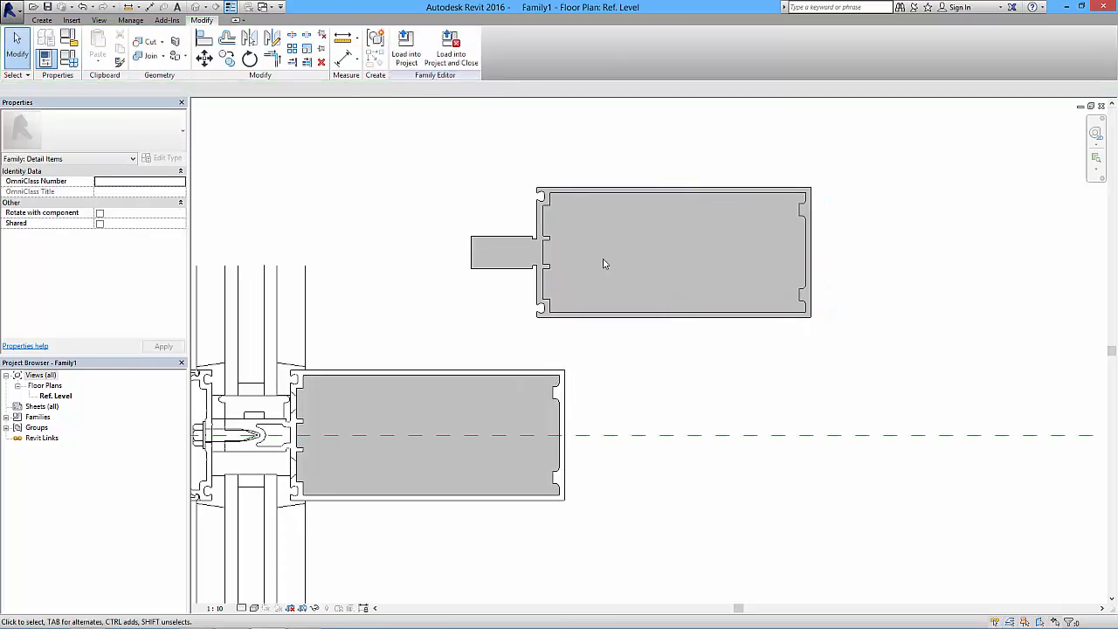
# - Delete the inner region copy lying inside the detached mullion profile
pyautogui.click(604, 199)
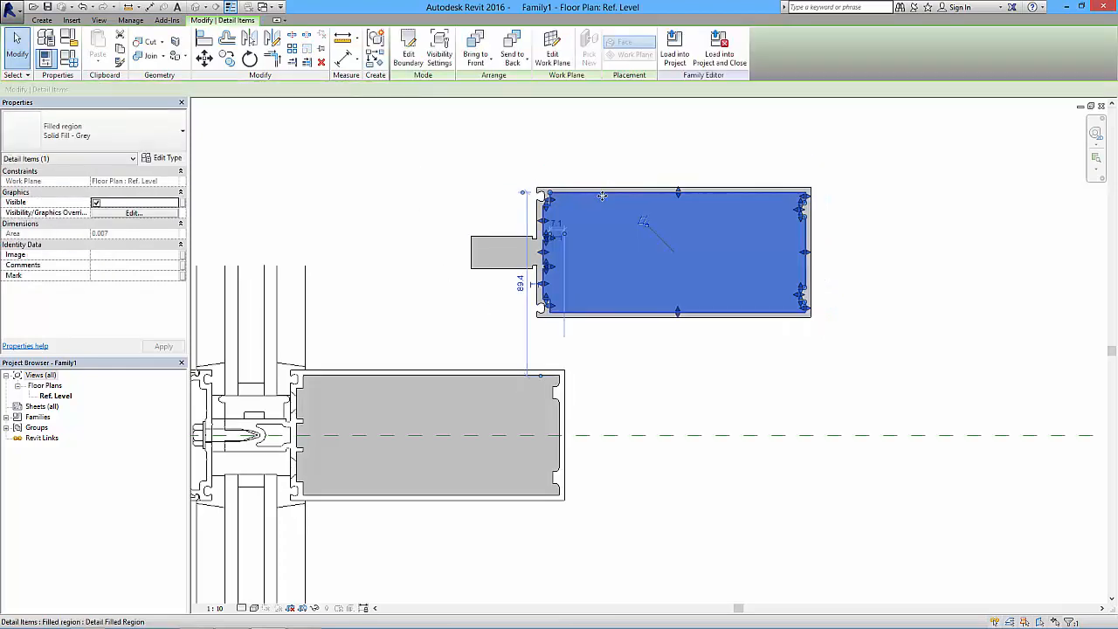
pyautogui.press('Delete')
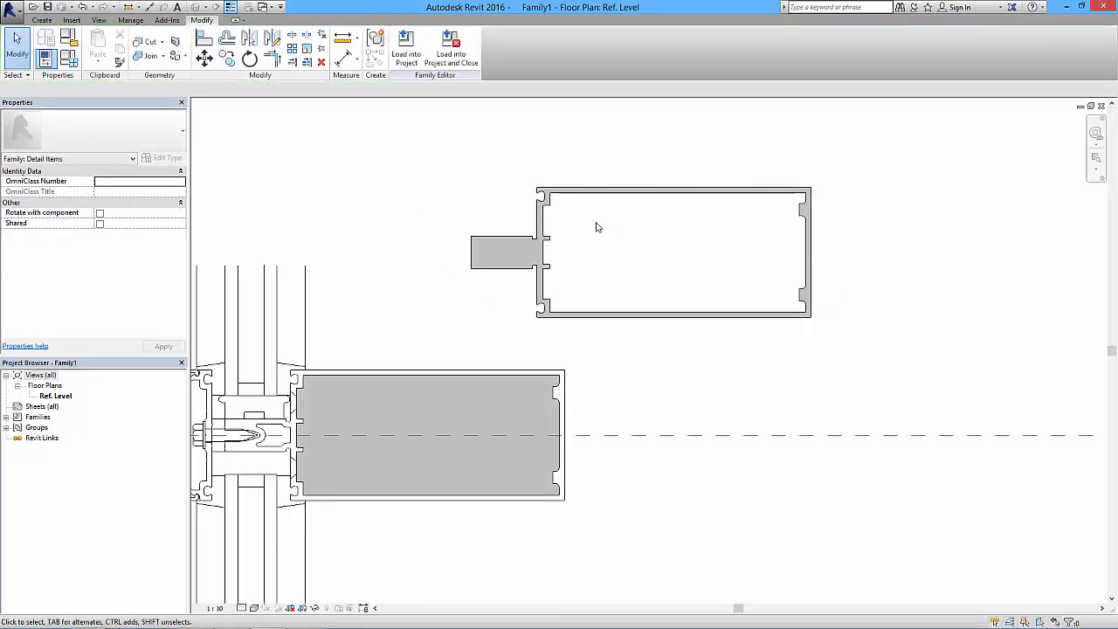
pyautogui.click(524, 247)
pyautogui.click(407, 237)
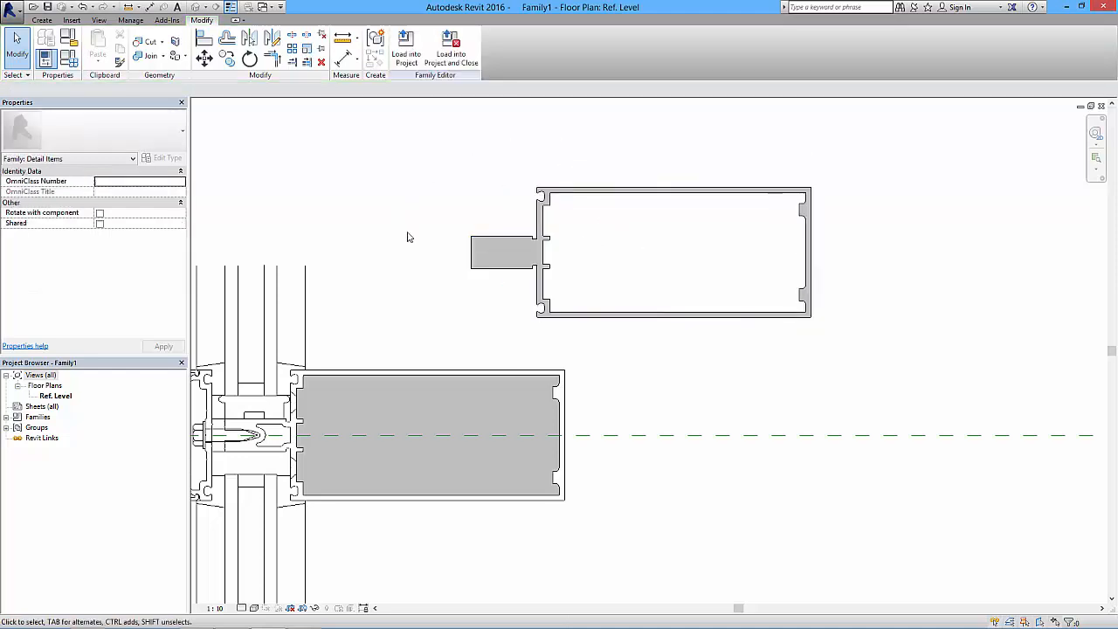
# - Delete the grey filled region covering the mullion's interior in the original detail
pyautogui.moveTo(402, 265); pyautogui.dragTo(540, 219, button='middle')
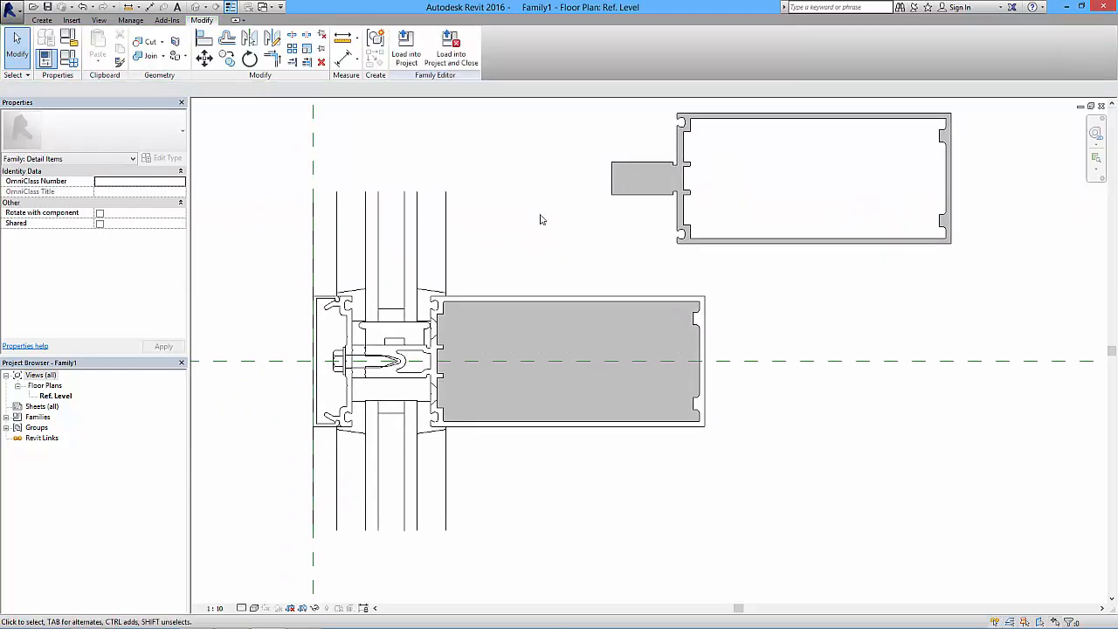
pyautogui.scroll(1, 554, 219)
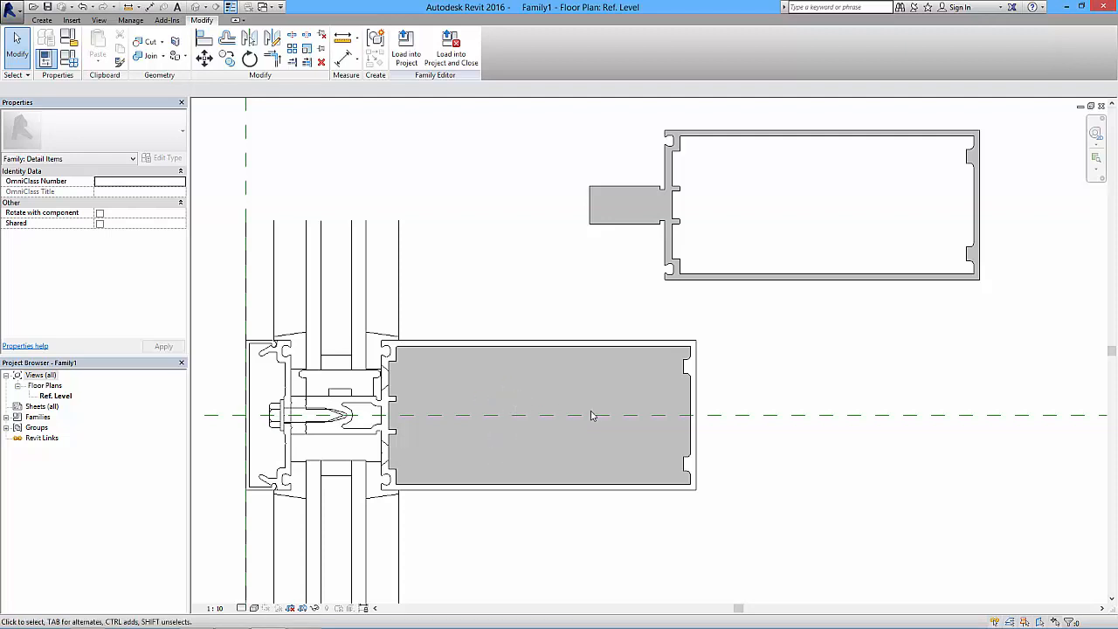
pyautogui.scroll(-2, 591, 416)
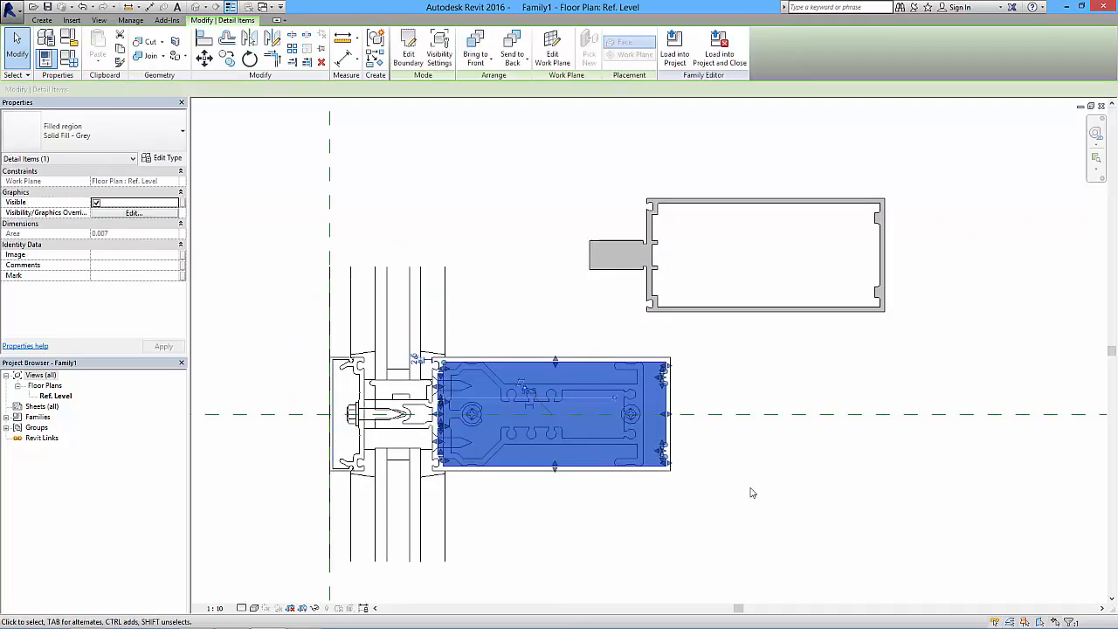
pyautogui.click(751, 492)
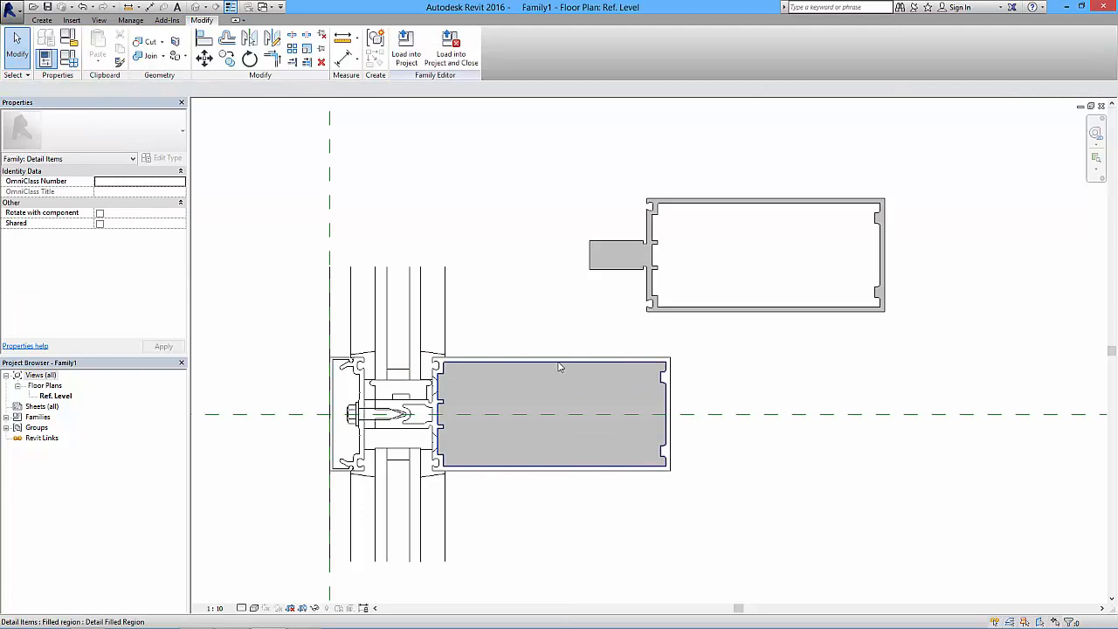
pyautogui.click(559, 364)
pyautogui.press('Escape')
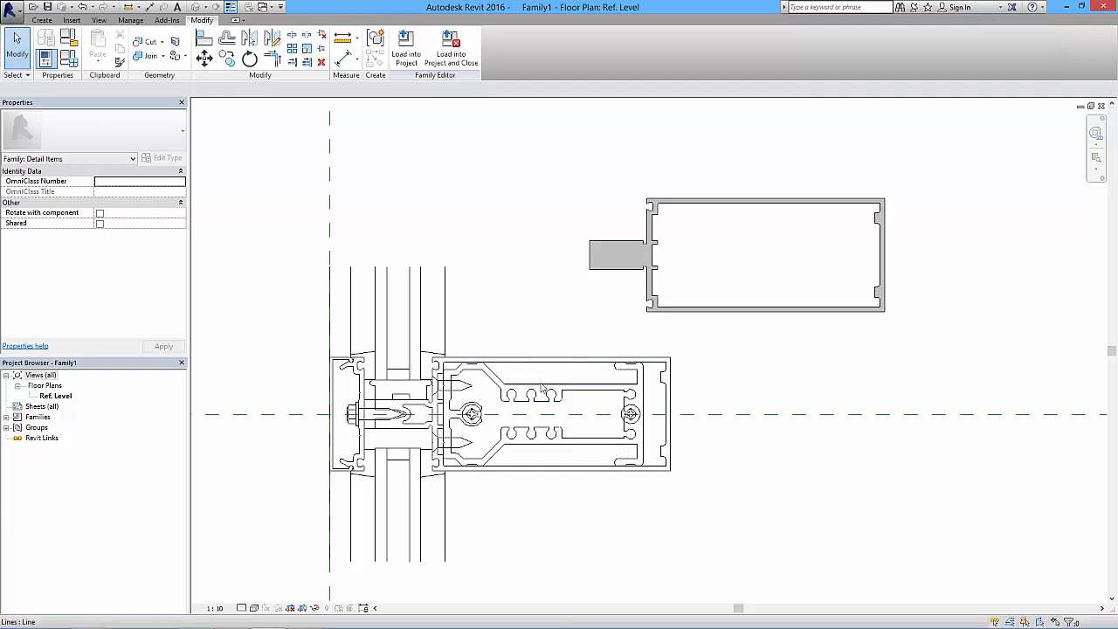
# - Examine the mullion's upper outline lines and the Convert Lines option offered for them
pyautogui.click(459, 357)
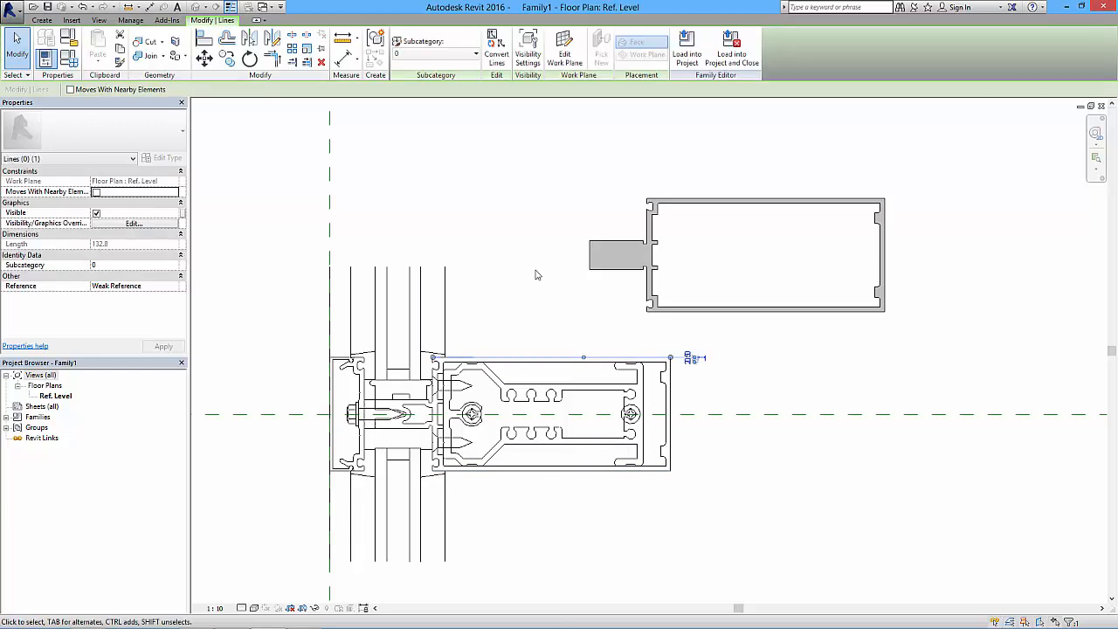
pyautogui.click(538, 384)
pyautogui.click(537, 362)
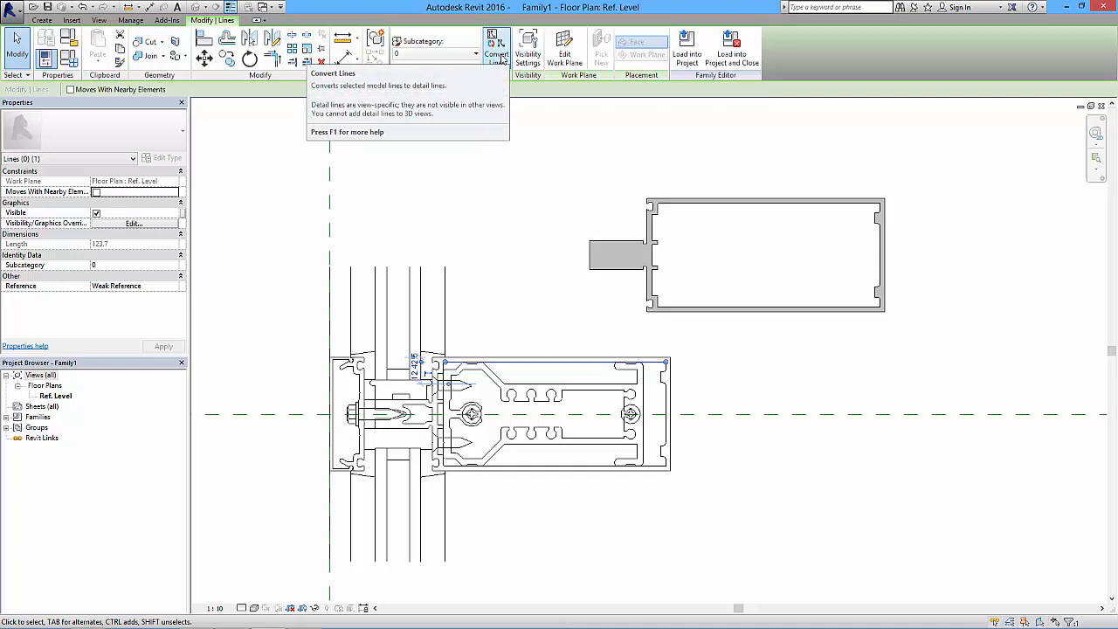
pyautogui.click(554, 287)
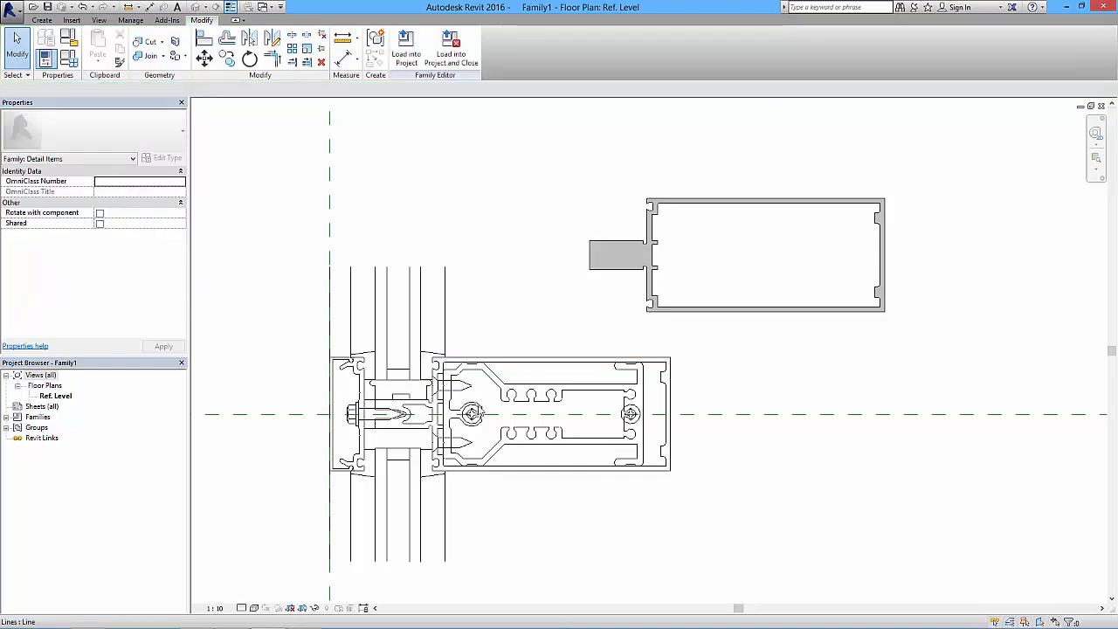
pyautogui.moveTo(483, 410)
pyautogui.mouseDown(button='middle')
pyautogui.moveTo(500, 336)
pyautogui.moveTo(512, 368)
pyautogui.mouseUp(button='middle')
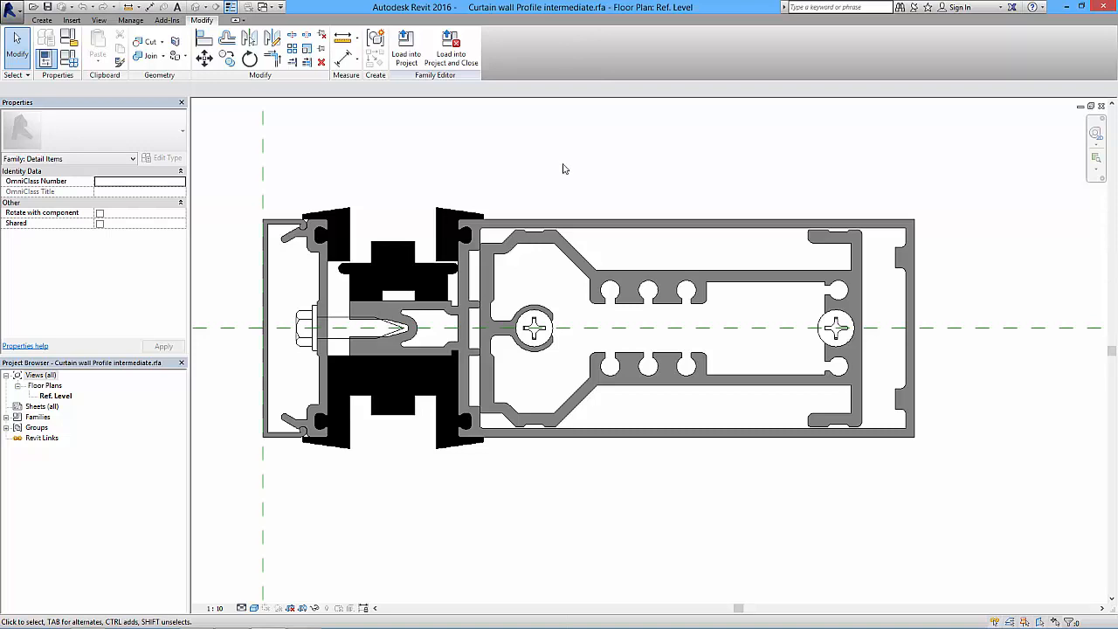
# - Load the curtain wall profile family into the Details.rvt project and leave the component placement
pyautogui.click(408, 53)
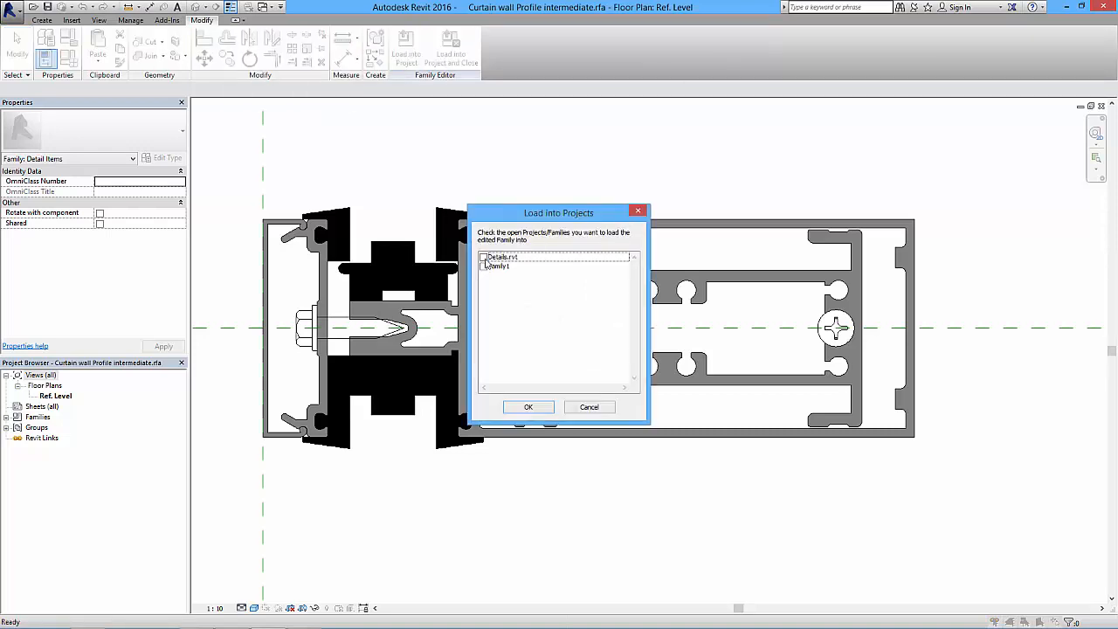
pyautogui.click(483, 258)
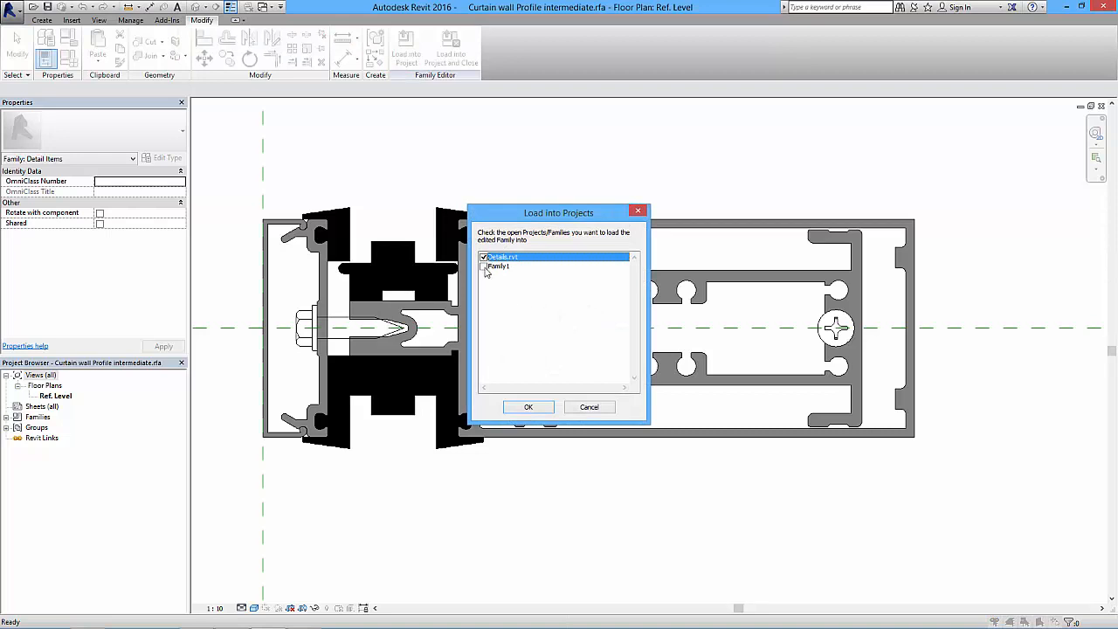
pyautogui.click(529, 408)
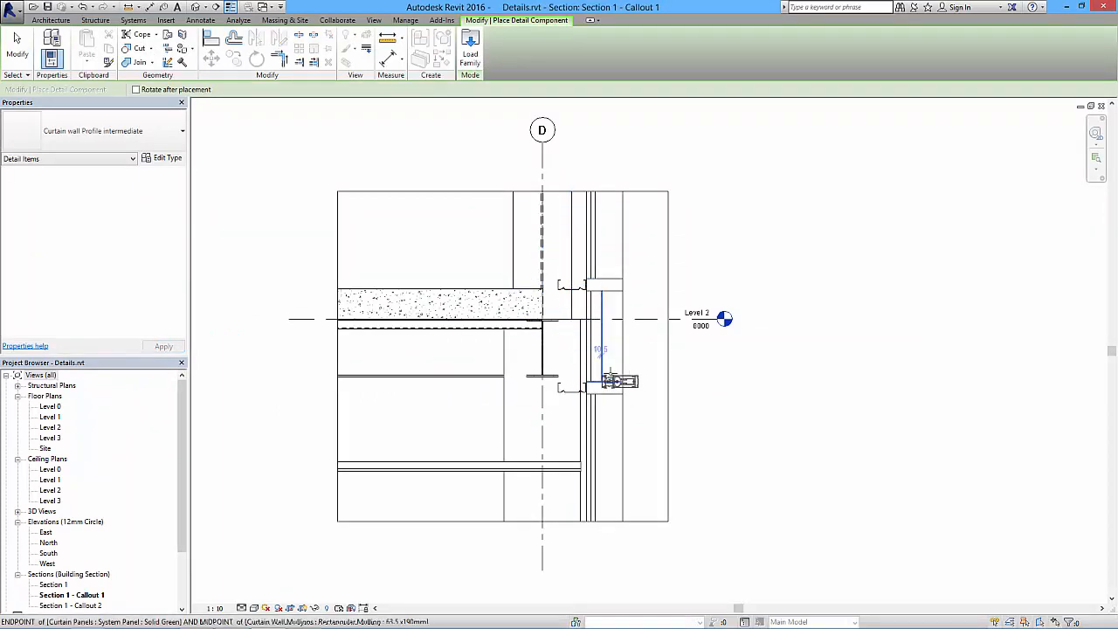
pyautogui.scroll(5, 621, 349)
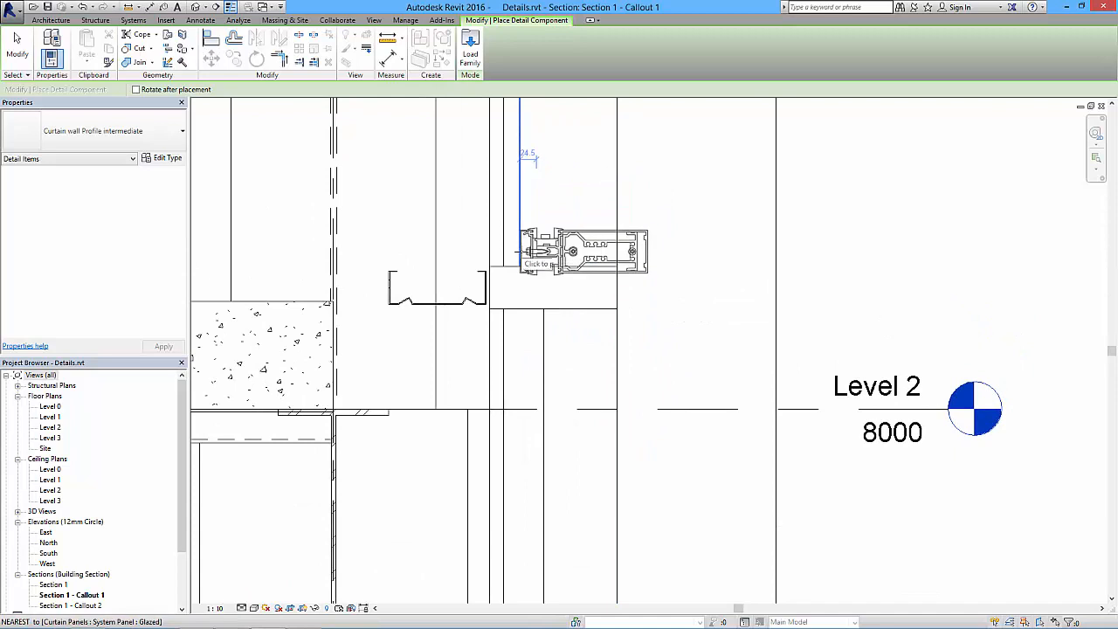
pyautogui.press('Escape')
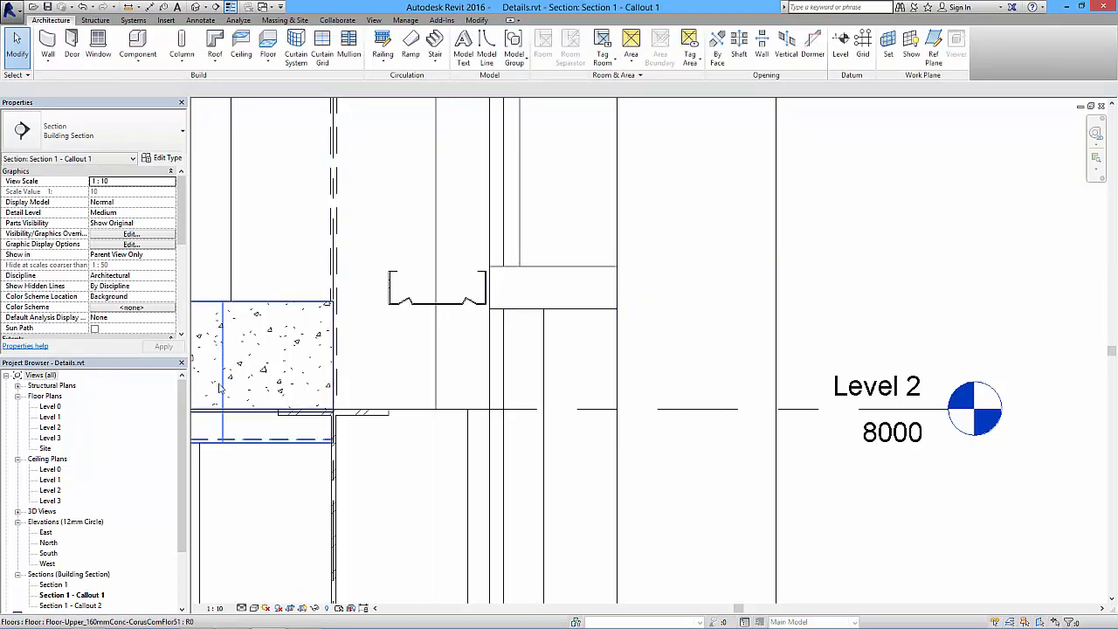
# - Find the Curtain wall Profile intermediate type among the project's Detail Items families and try placing it in the section callout
pyautogui.moveTo(180, 422); pyautogui.dragTo(181, 493)
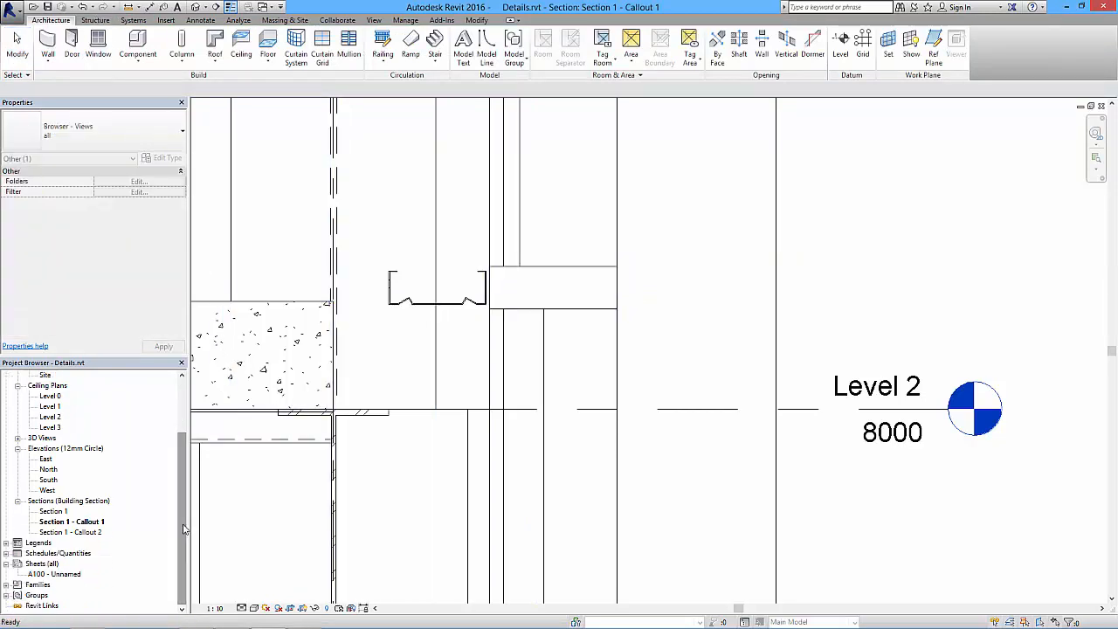
pyautogui.click(6, 585)
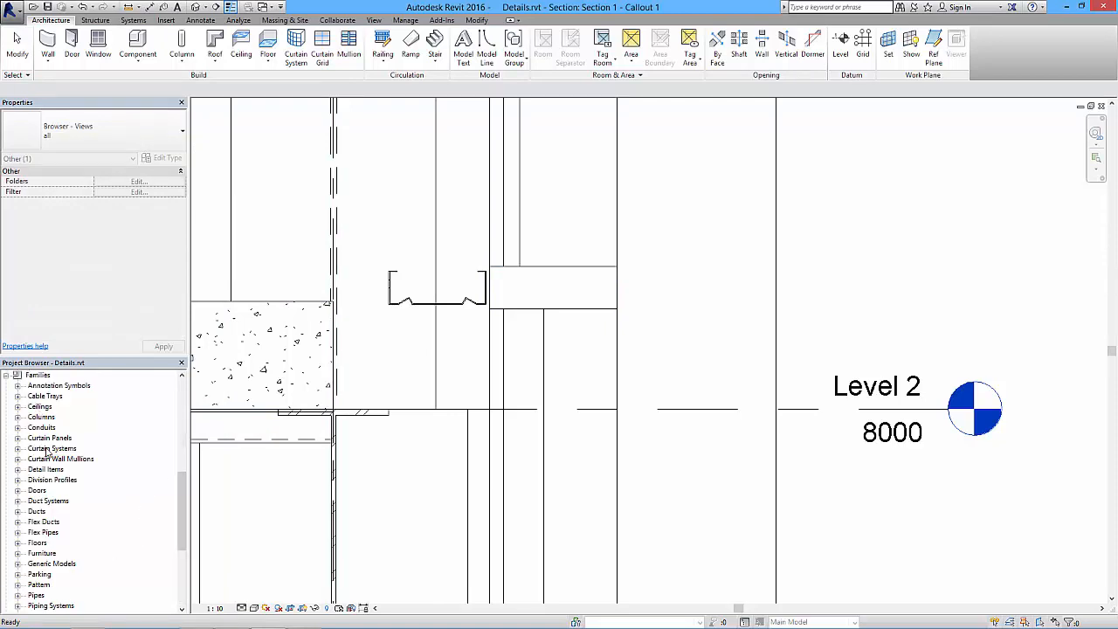
pyautogui.click(18, 470)
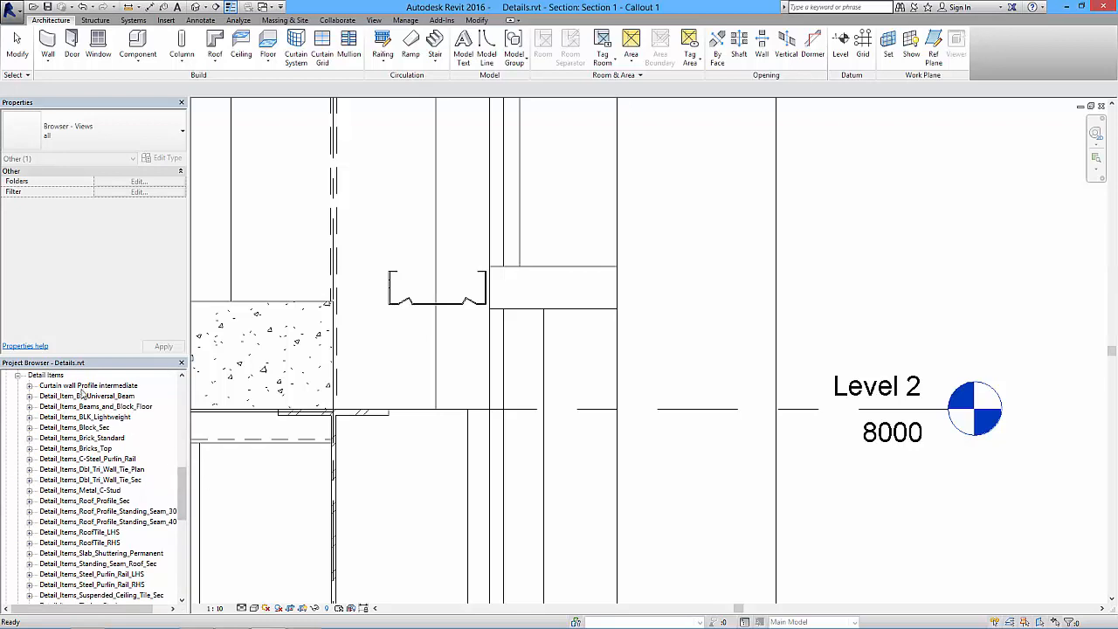
pyautogui.click(30, 385)
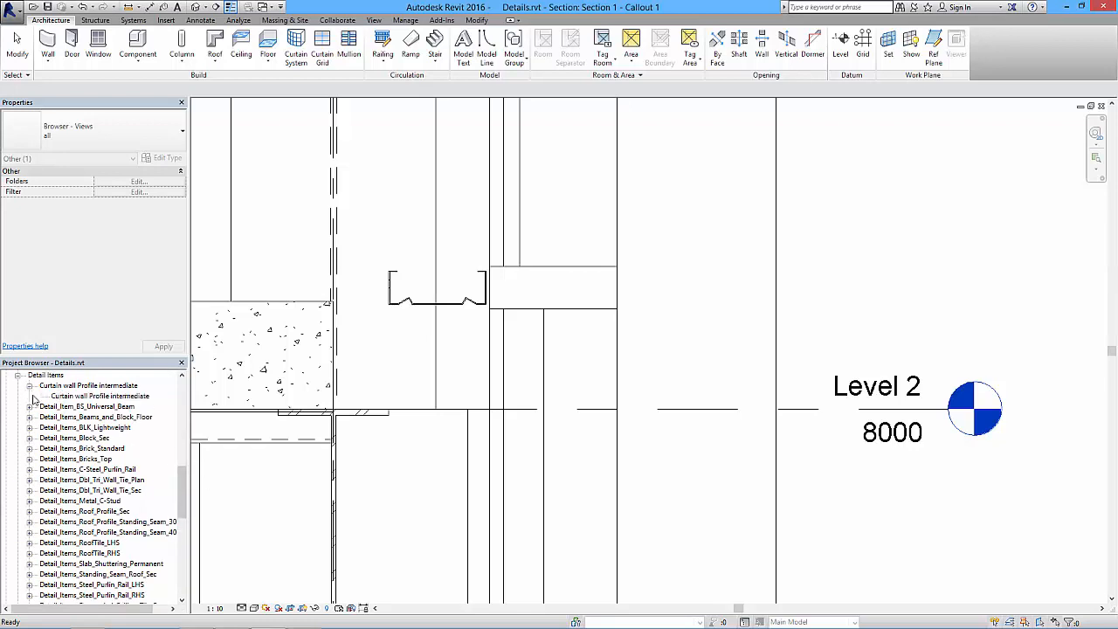
pyautogui.click(87, 399)
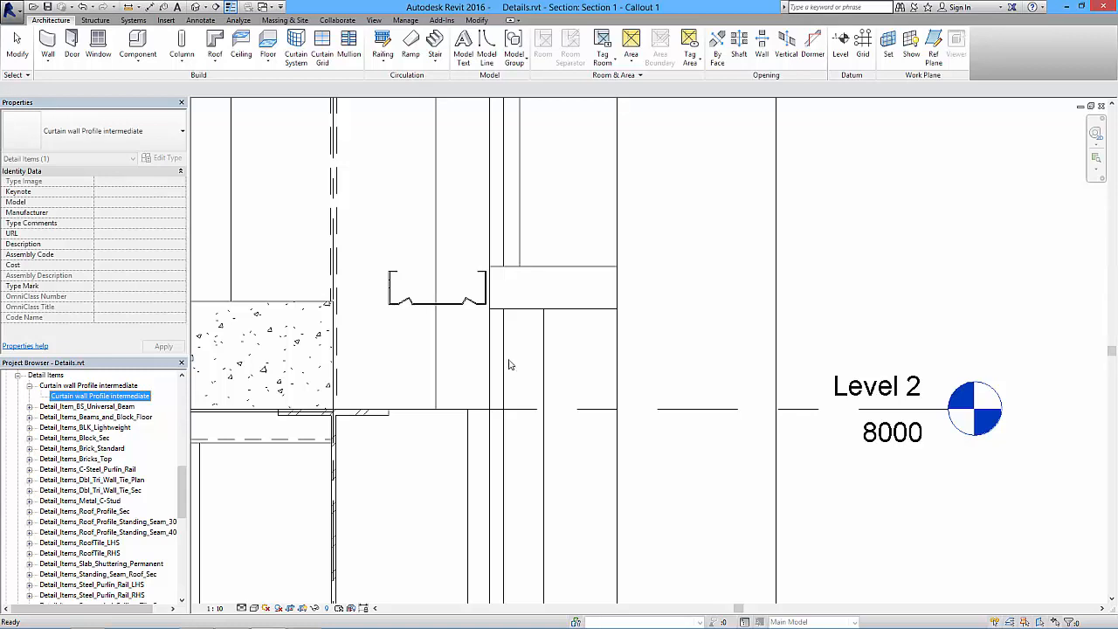
pyautogui.moveTo(514, 365); pyautogui.dragTo(517, 365)
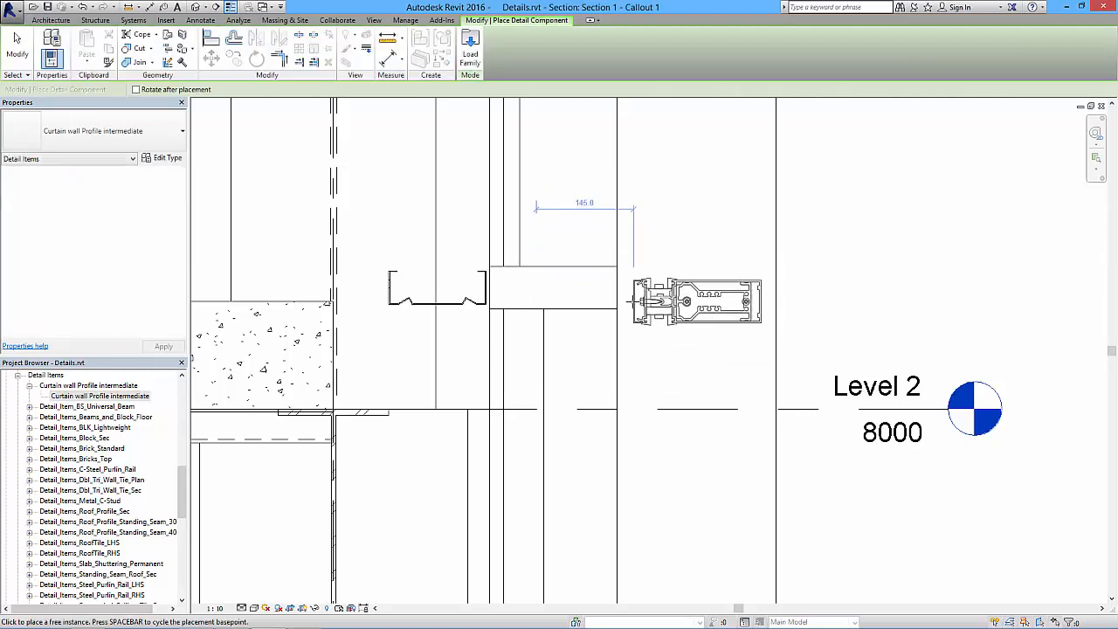
pyautogui.press('Escape')
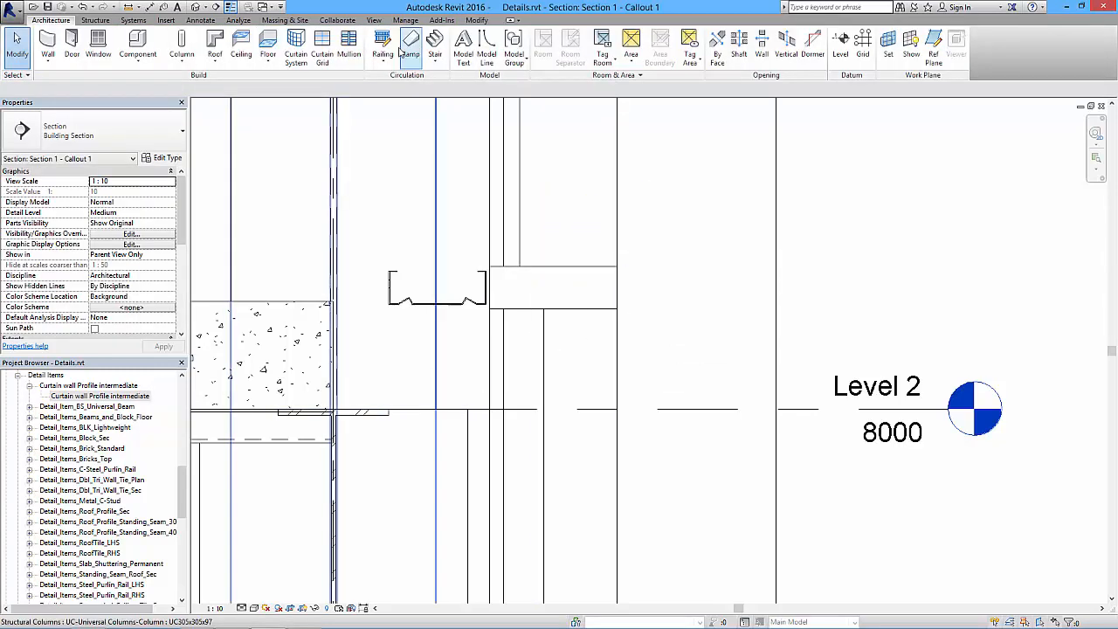
pyautogui.click(201, 21)
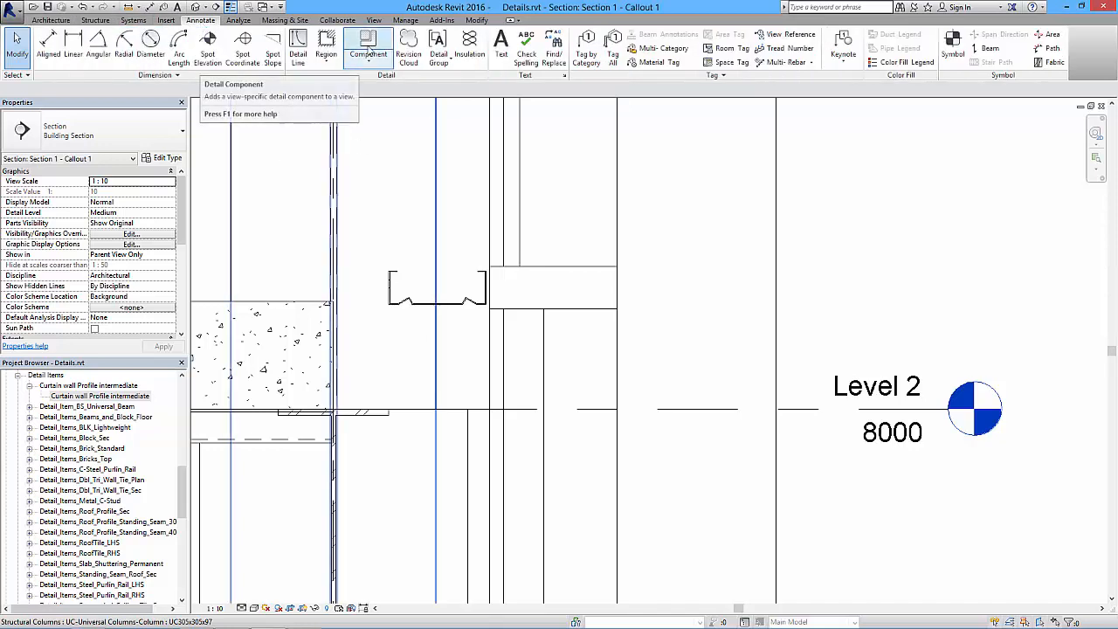
pyautogui.click(369, 43)
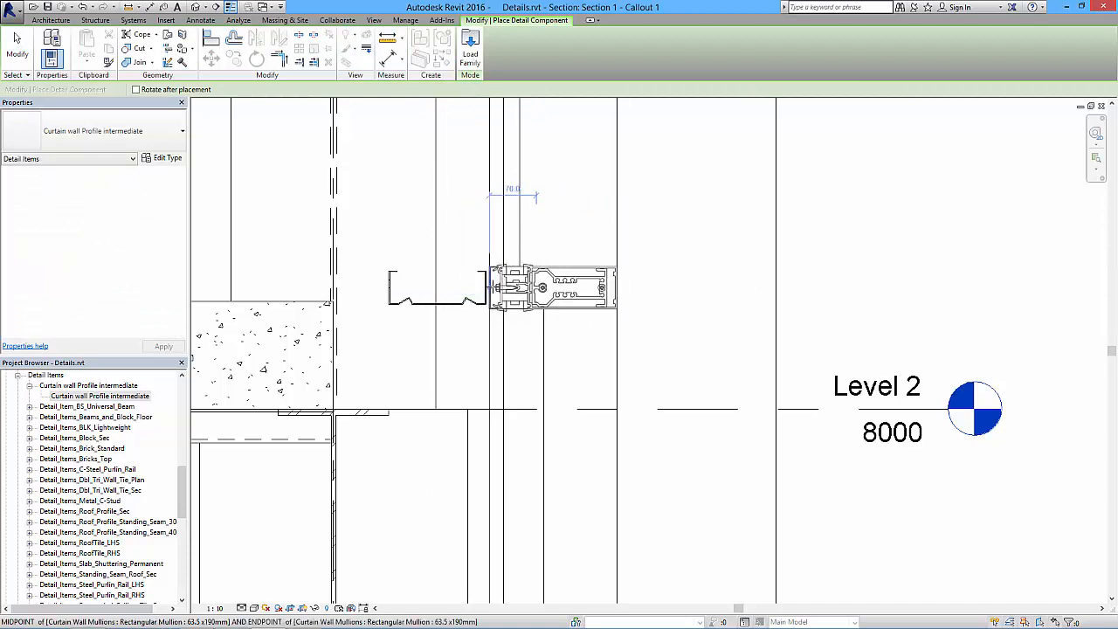
pyautogui.press('Escape')
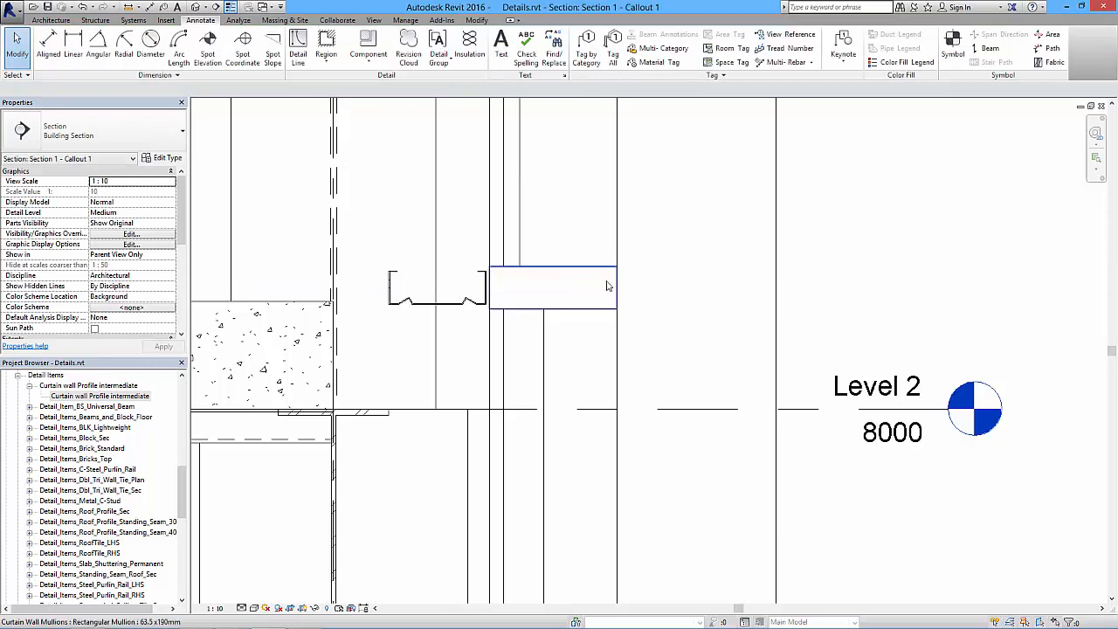
# - Select the storefront curtain wall in the section callout, and open the Level 0 floor plan
pyautogui.scroll(-1, 602, 287)
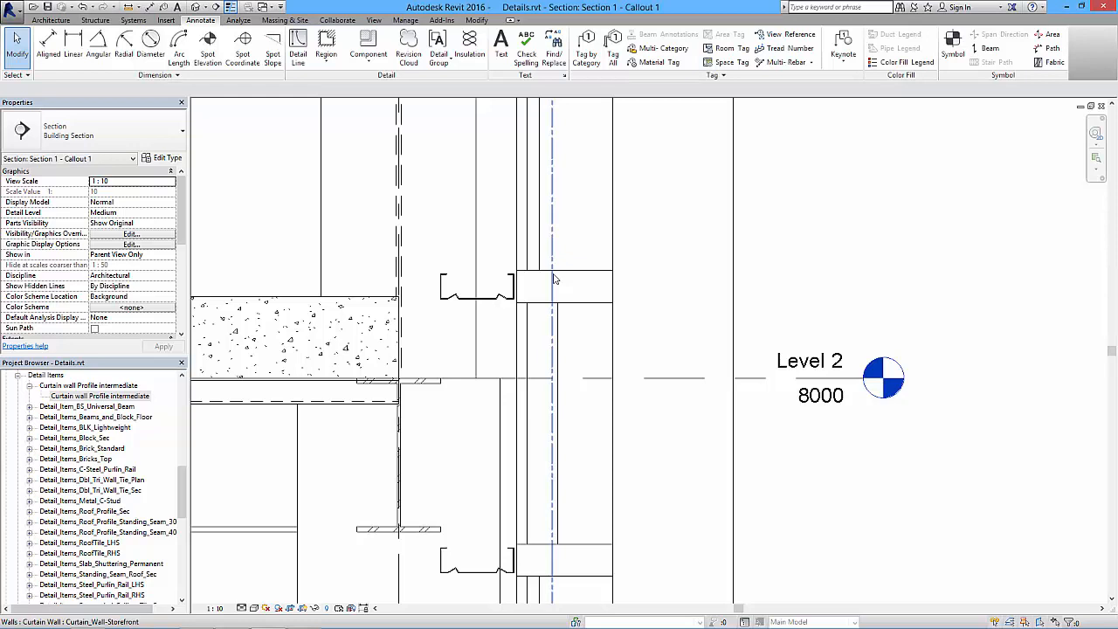
pyautogui.click(554, 280)
pyautogui.scroll(-2, 573, 289)
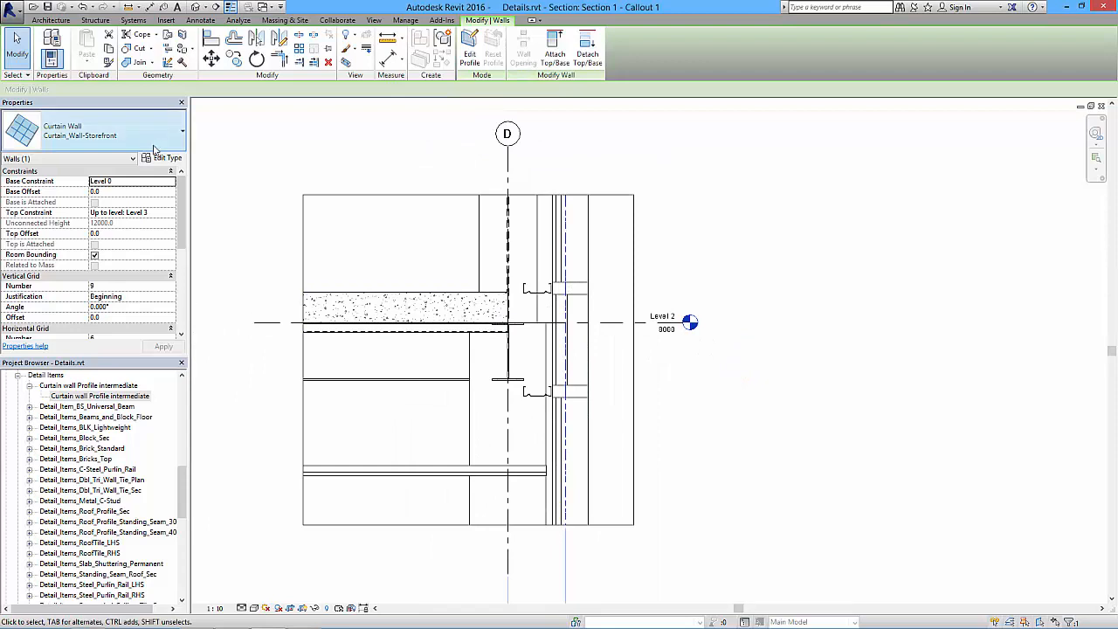
pyautogui.moveTo(185, 479); pyautogui.dragTo(187, 371)
pyautogui.doubleClick(49, 407)
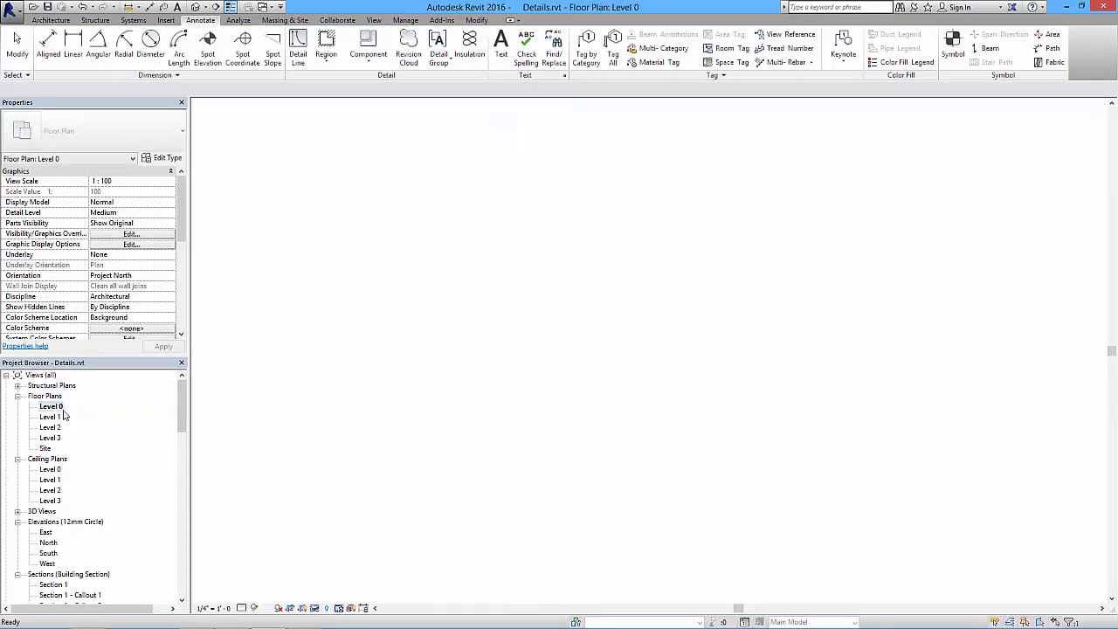
# - Flip the storefront curtain wall along grid D in the Level 0 floor plan
pyautogui.click(968, 282)
pyautogui.scroll(3, 790, 372)
pyautogui.click(776, 332)
pyautogui.click(786, 353)
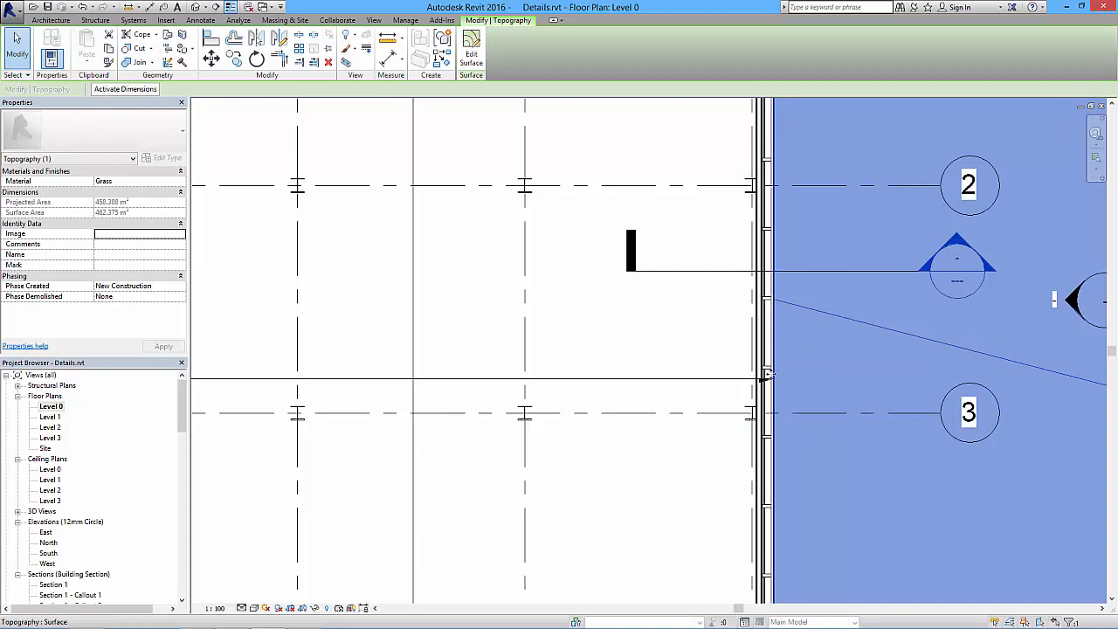
pyautogui.scroll(-3, 766, 376)
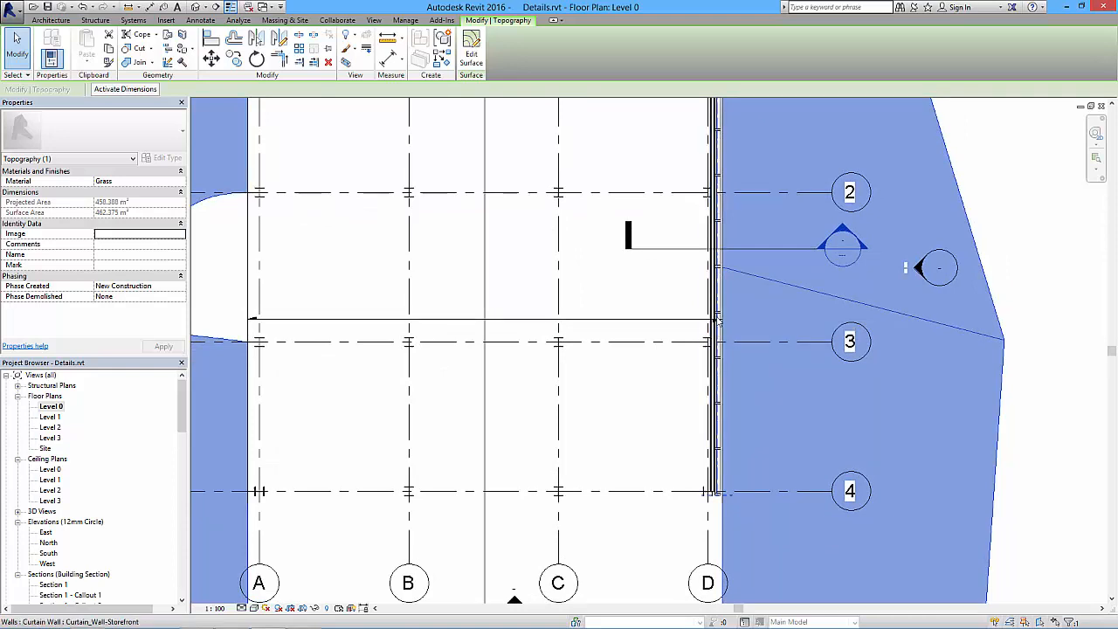
pyautogui.click(716, 321)
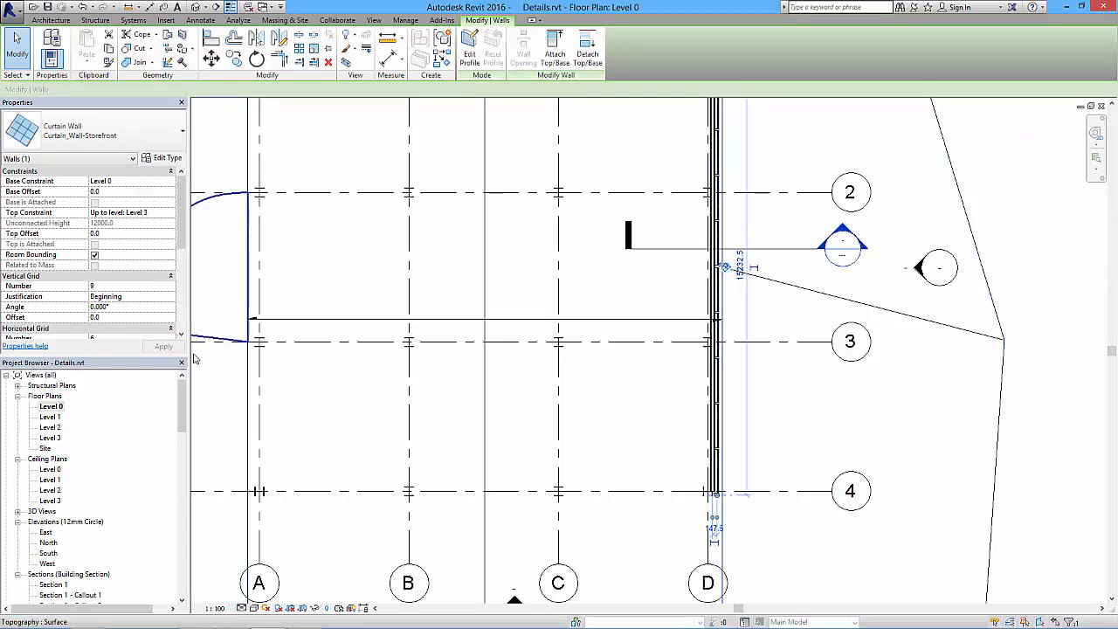
# - Reopen the Section 1 - Callout 1 view
pyautogui.moveTo(184, 410)
pyautogui.mouseDown()
pyautogui.moveTo(182, 465)
pyautogui.moveTo(166, 450)
pyautogui.mouseUp()
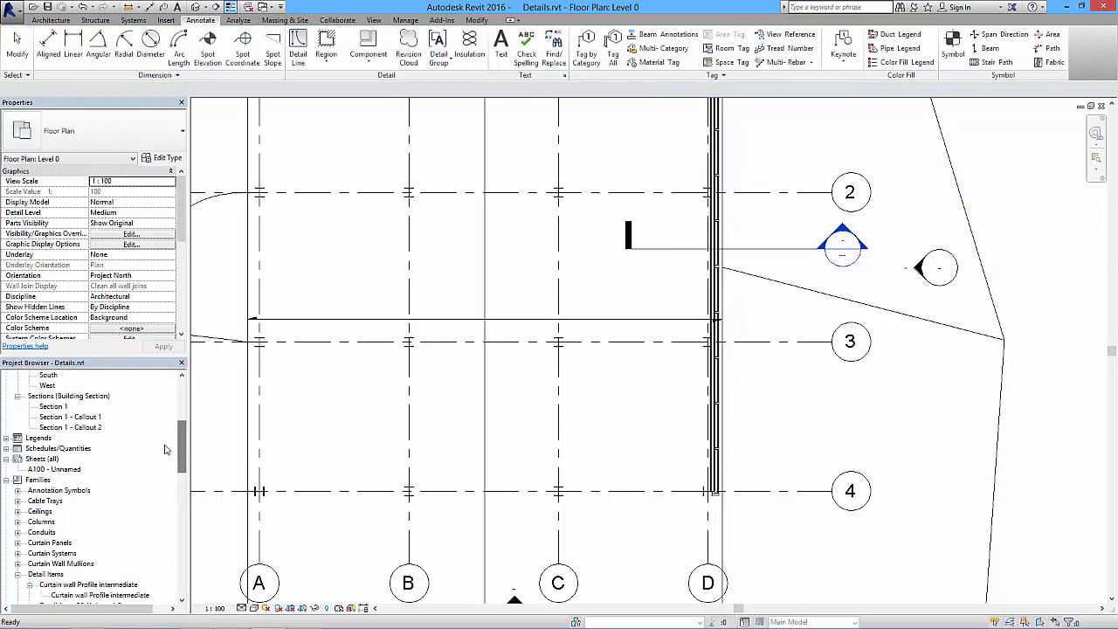
pyautogui.doubleClick(90, 418)
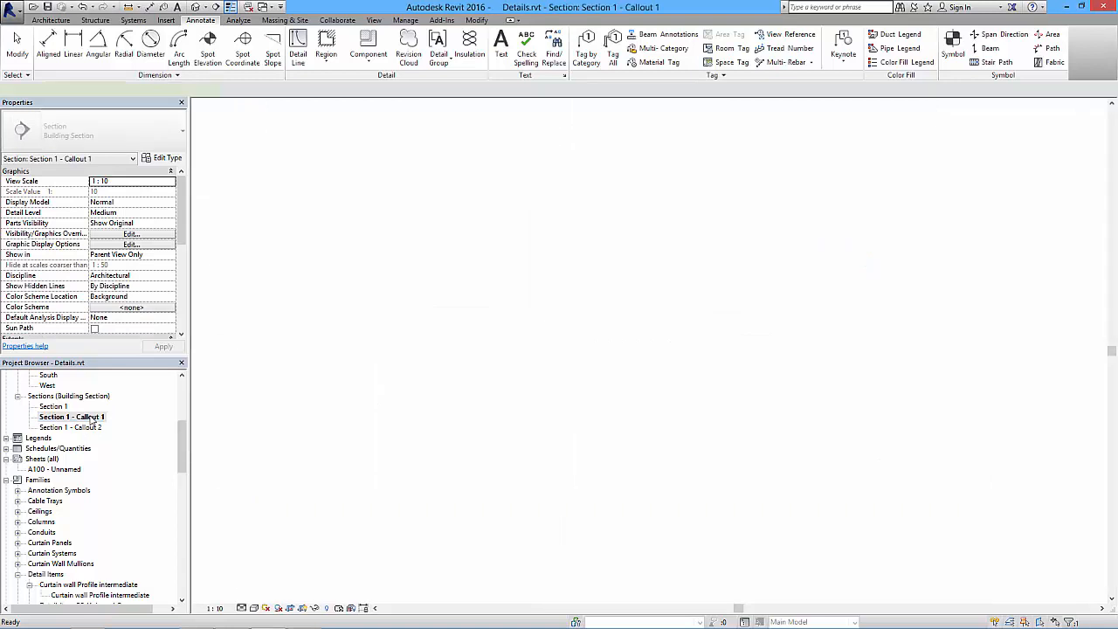
pyautogui.click(772, 426)
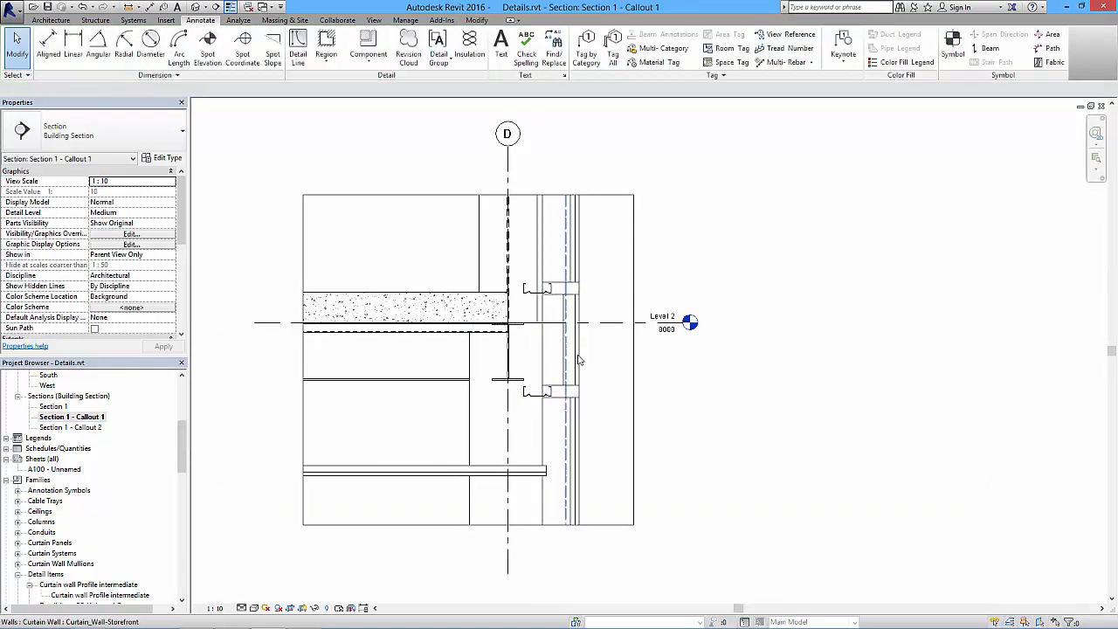
# - Move all Light Gauge-Ultra Beam C Rail instances in the entire project 45 mm horizontally so their flanges meet the mullions' inner faces
pyautogui.scroll(2, 525, 399)
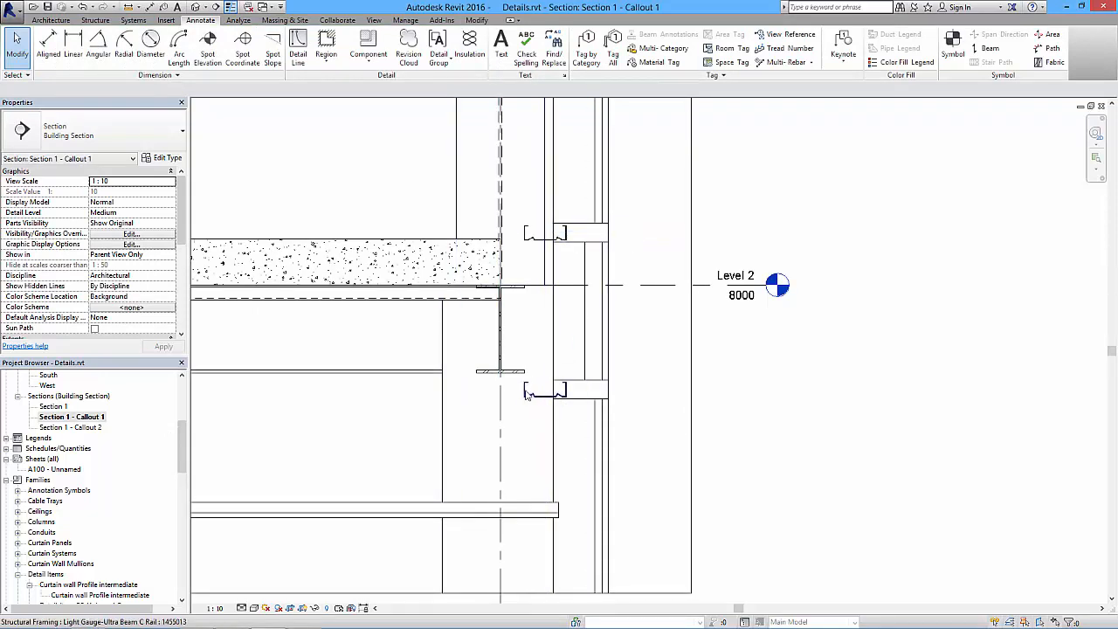
pyautogui.moveTo(599, 404); pyautogui.dragTo(662, 403, button='middle')
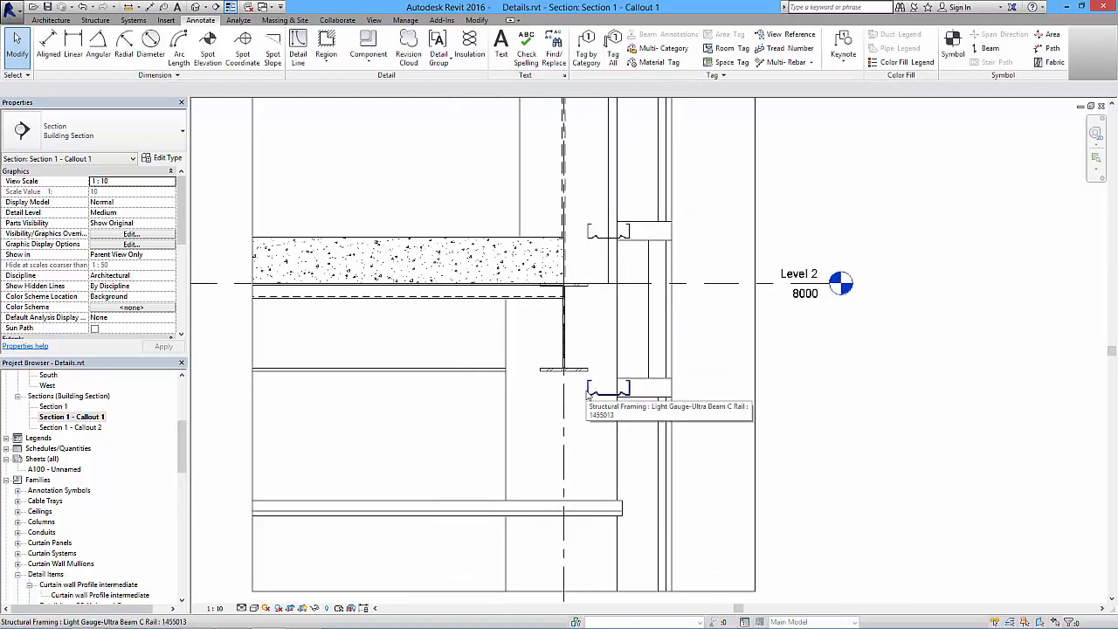
pyautogui.click(587, 395)
pyautogui.rightClick(588, 394)
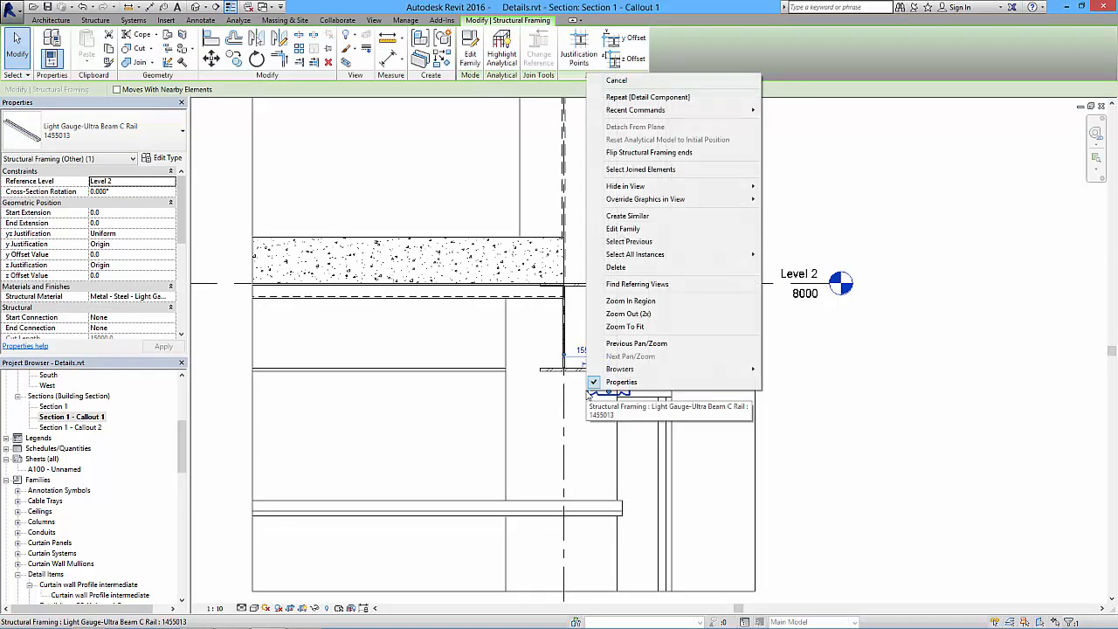
pyautogui.moveTo(665, 255)
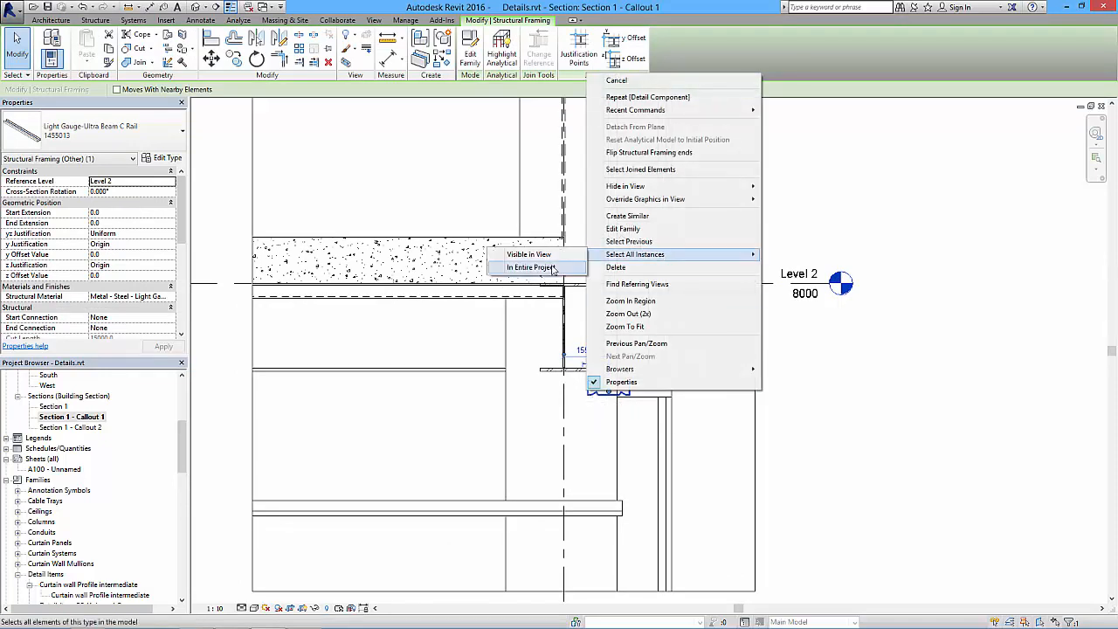
pyautogui.click(533, 267)
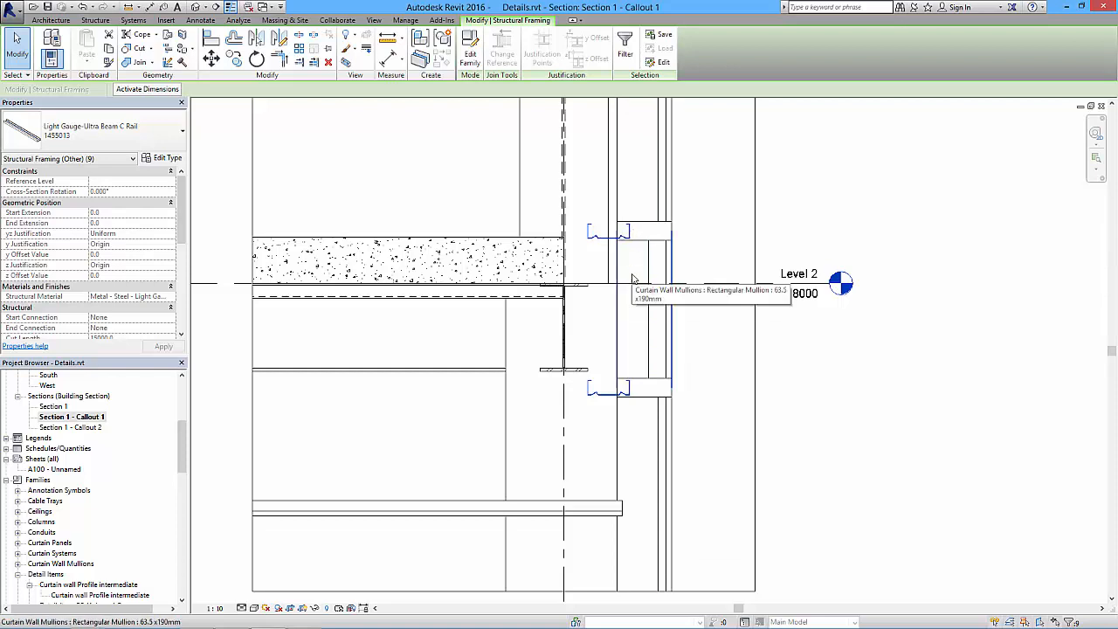
pyautogui.click(211, 58)
pyautogui.scroll(3, 637, 275)
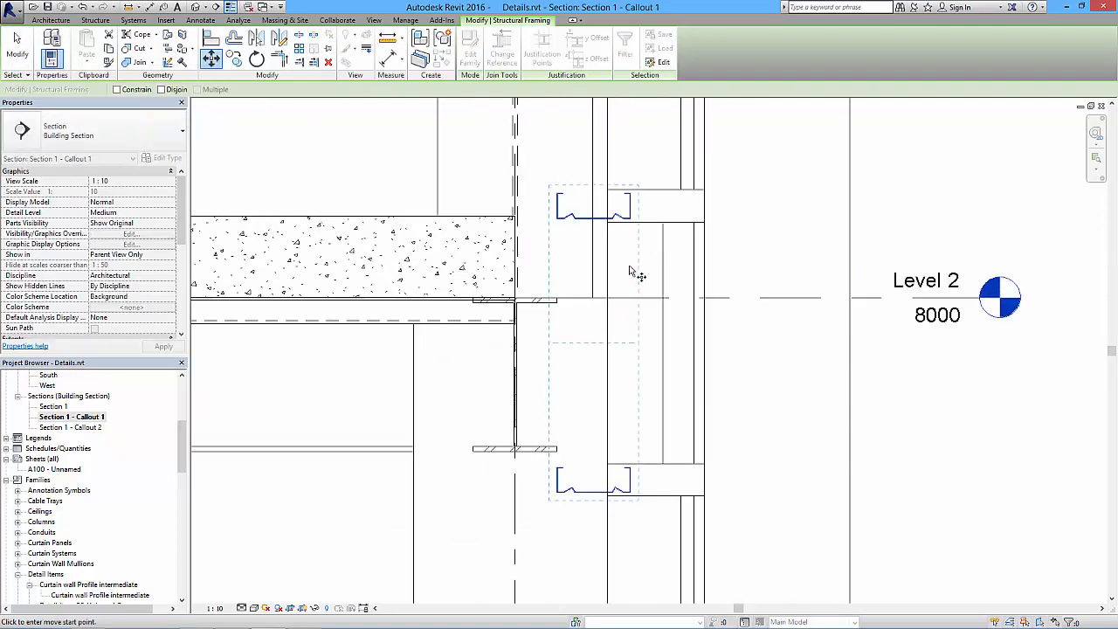
pyautogui.click(631, 206)
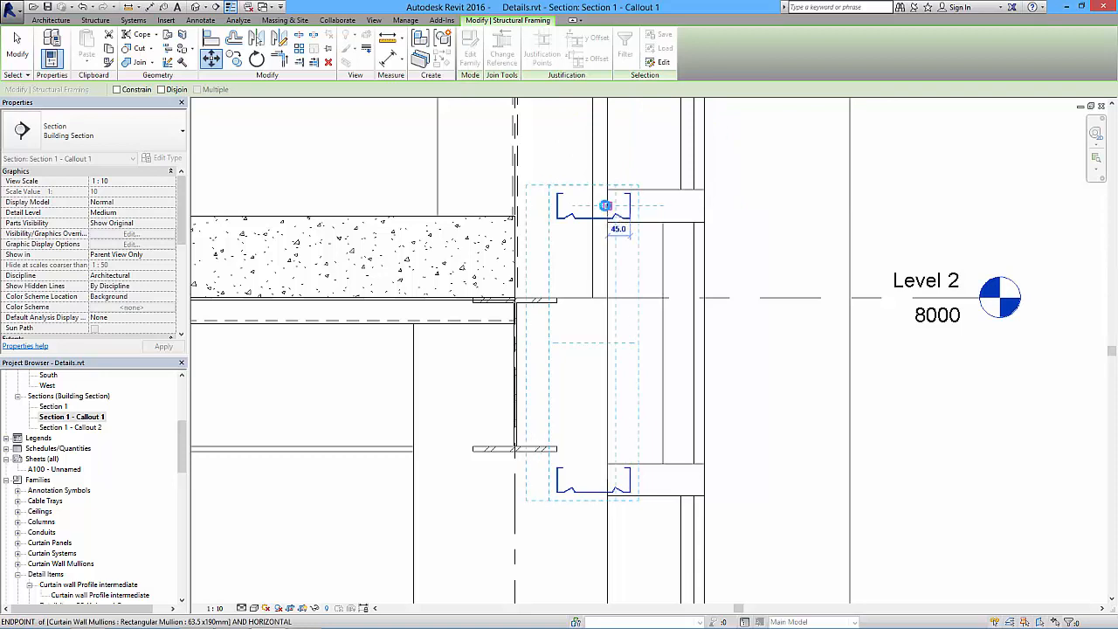
pyautogui.click(605, 206)
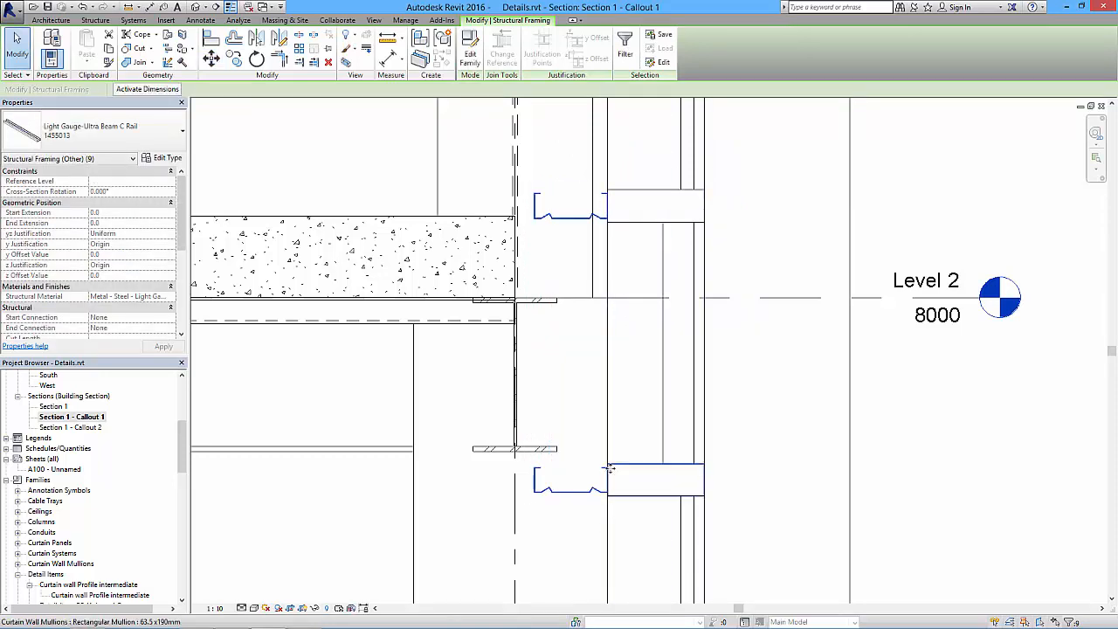
pyautogui.scroll(-2, 780, 252)
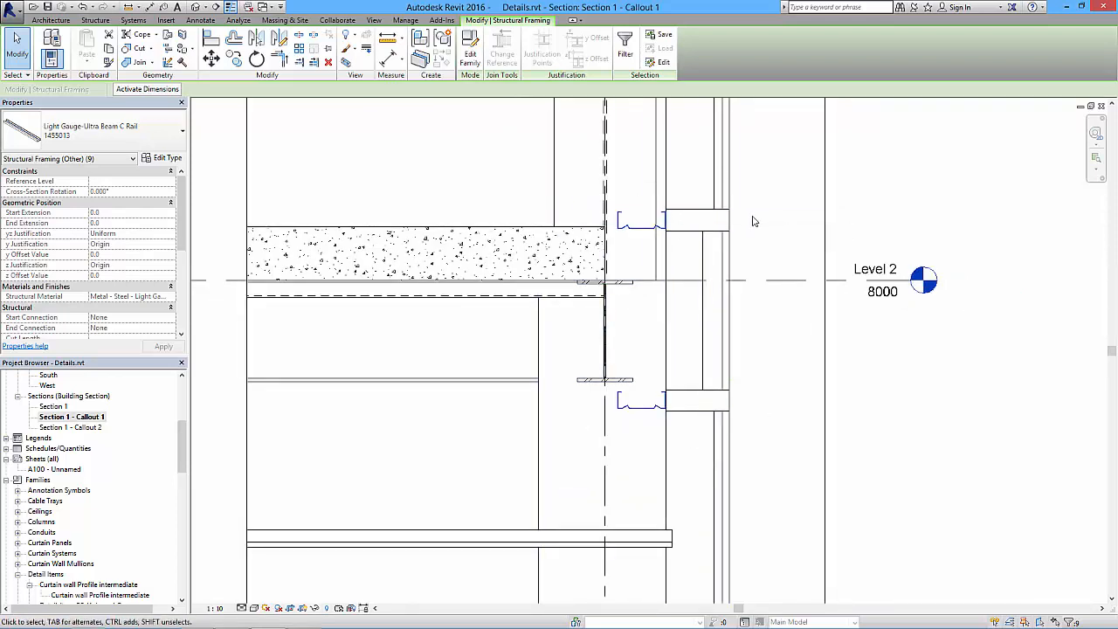
pyautogui.scroll(-3, 747, 249)
pyautogui.click(752, 318)
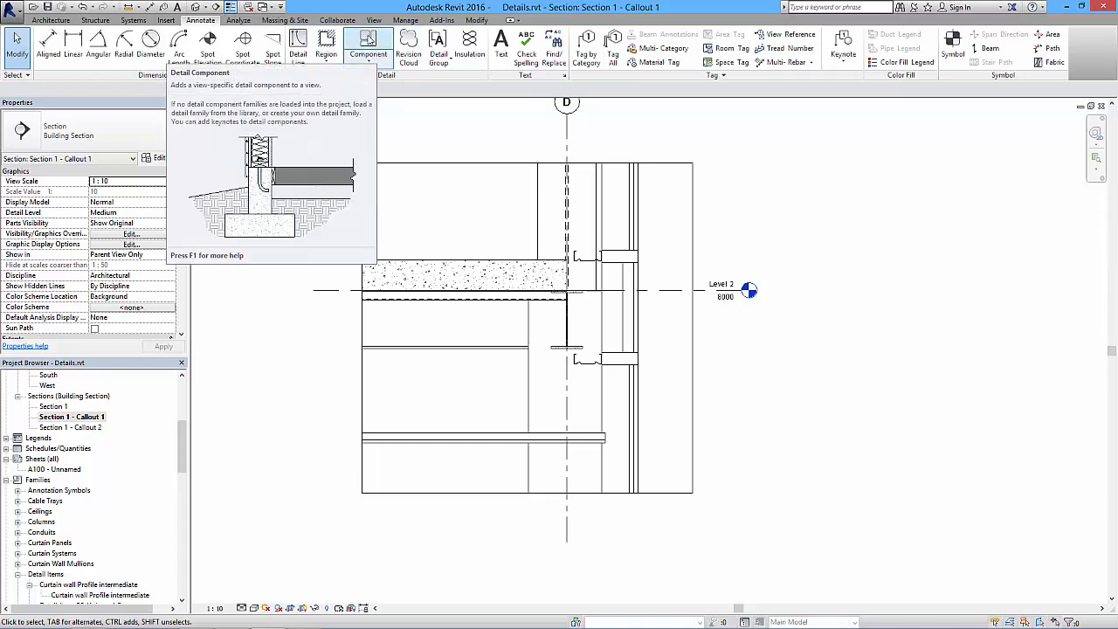
# - Place the Curtain wall Profile intermediate detail component over the upper mullion, aligned to the midpoint of its outer face
pyautogui.click(369, 39)
pyautogui.scroll(3, 623, 321)
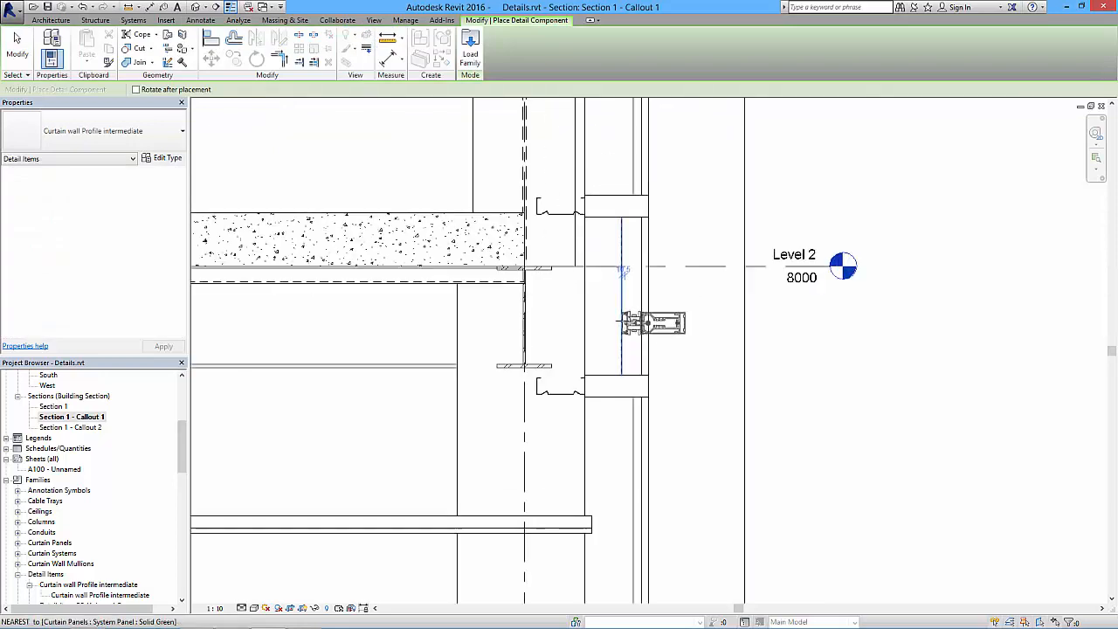
pyautogui.click(153, 133)
pyautogui.moveTo(206, 236)
pyautogui.mouseDown()
pyautogui.moveTo(209, 343)
pyautogui.moveTo(209, 241)
pyautogui.mouseUp()
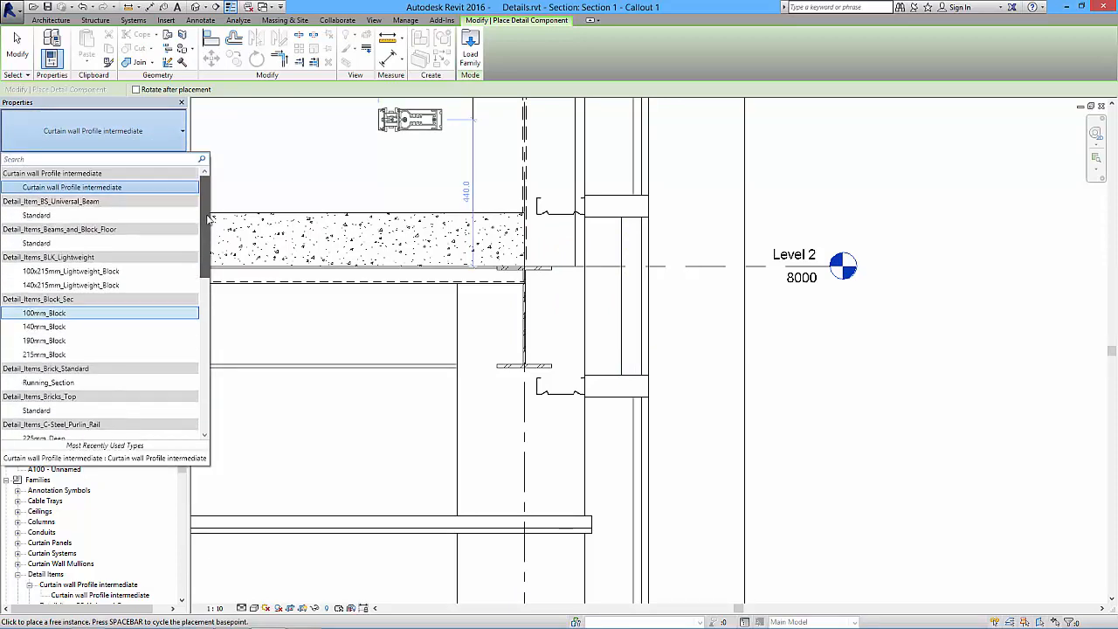
pyautogui.click(106, 189)
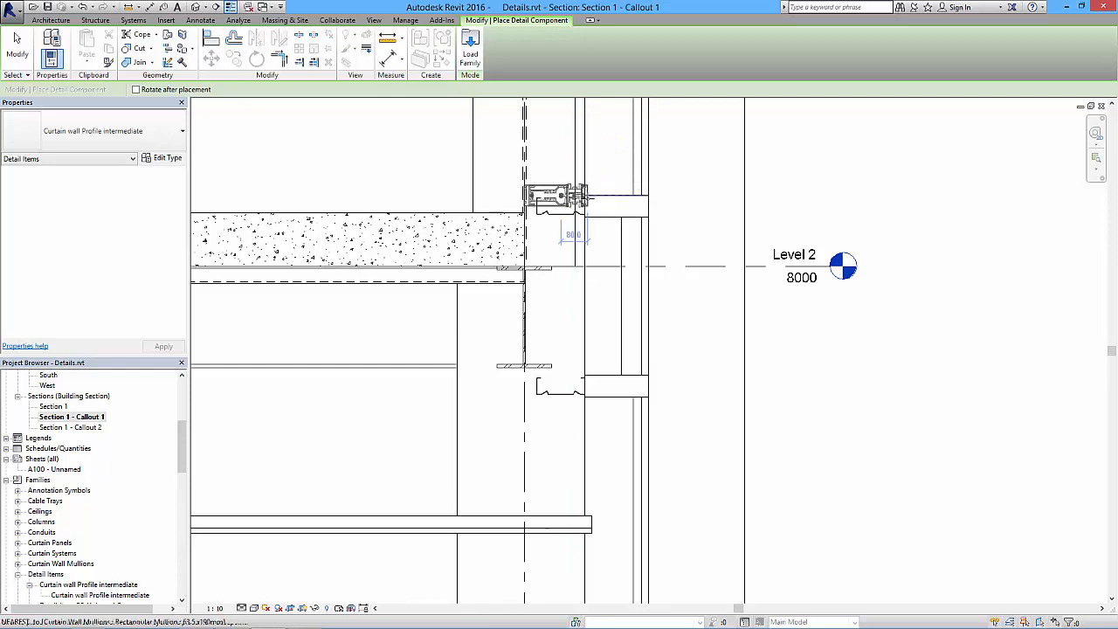
pyautogui.scroll(4, 587, 201)
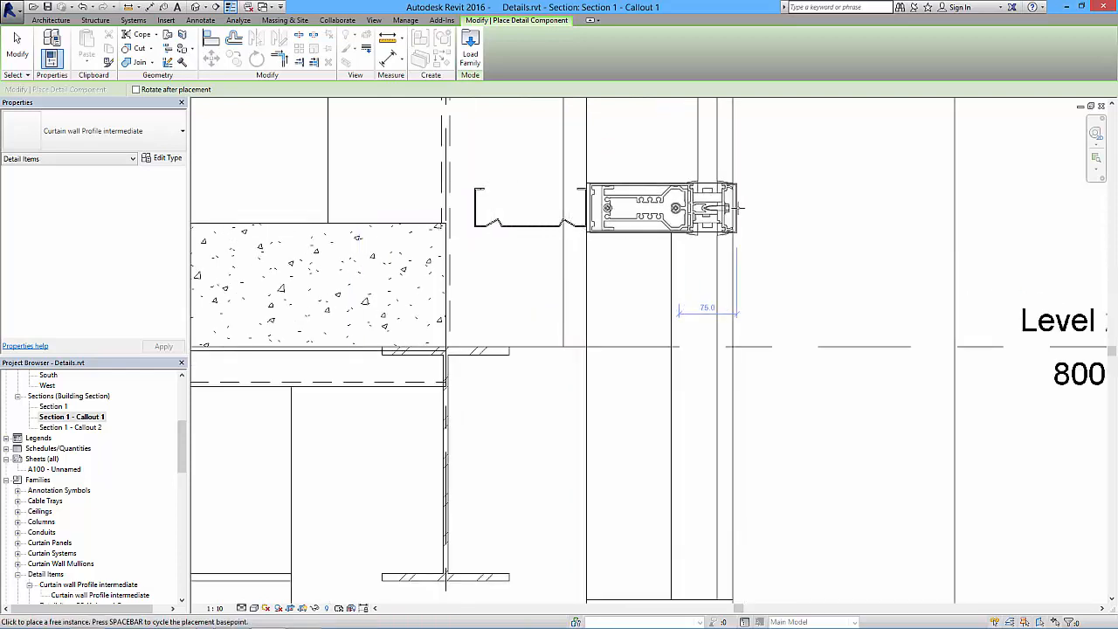
pyautogui.scroll(6, 736, 205)
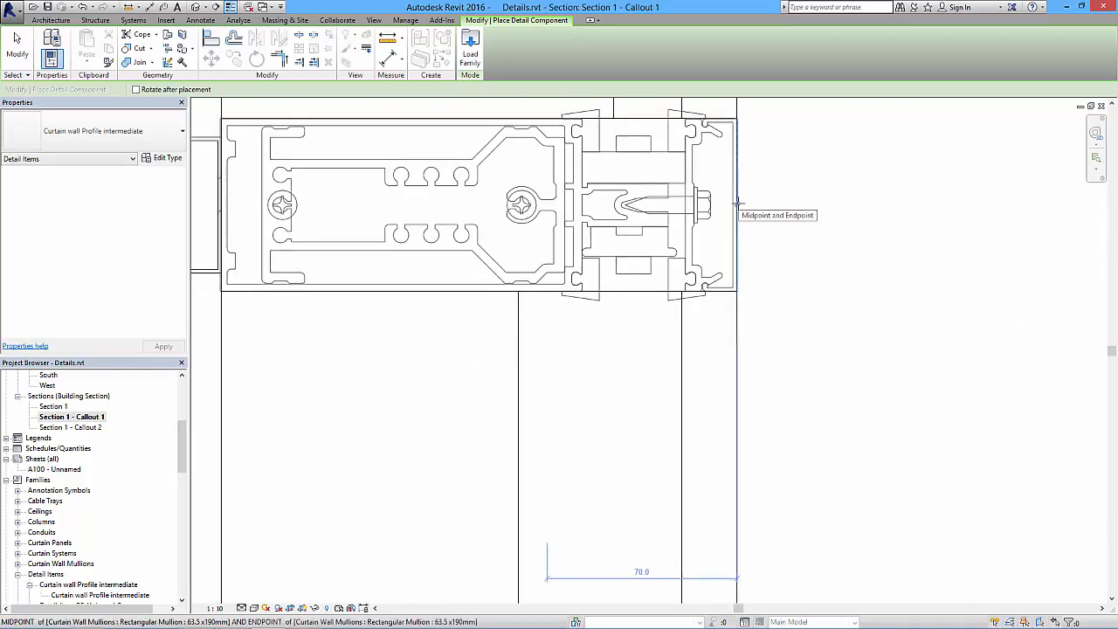
# - Place a second Curtain wall Profile intermediate detail component over the lower mullion, aligned to the midpoint of its outer face
pyautogui.scroll(-3, 738, 204)
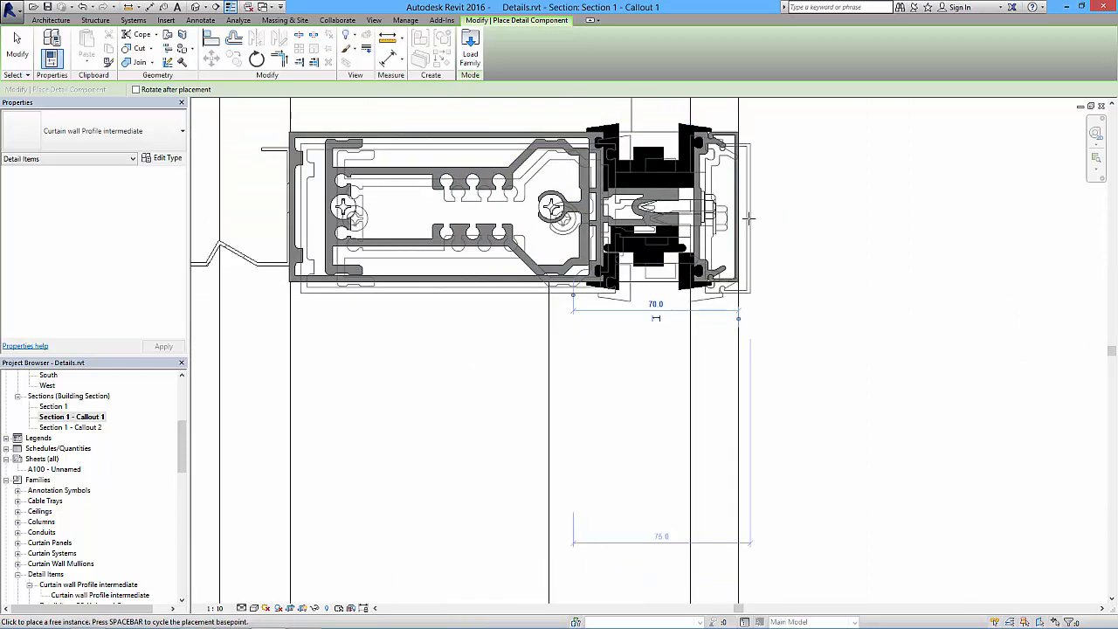
pyautogui.scroll(-2, 749, 278)
pyautogui.moveTo(796, 485); pyautogui.dragTo(784, 230, button='middle')
pyautogui.scroll(-2, 787, 307)
pyautogui.moveTo(748, 433); pyautogui.dragTo(725, 256, button='middle')
pyautogui.scroll(5, 723, 256)
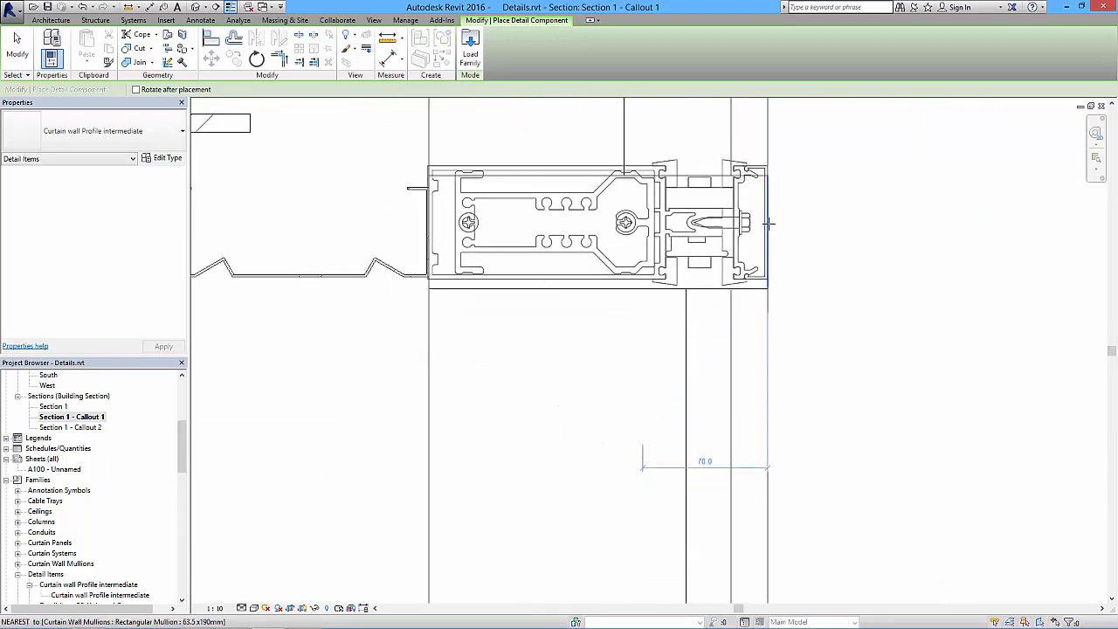
pyautogui.click(767, 229)
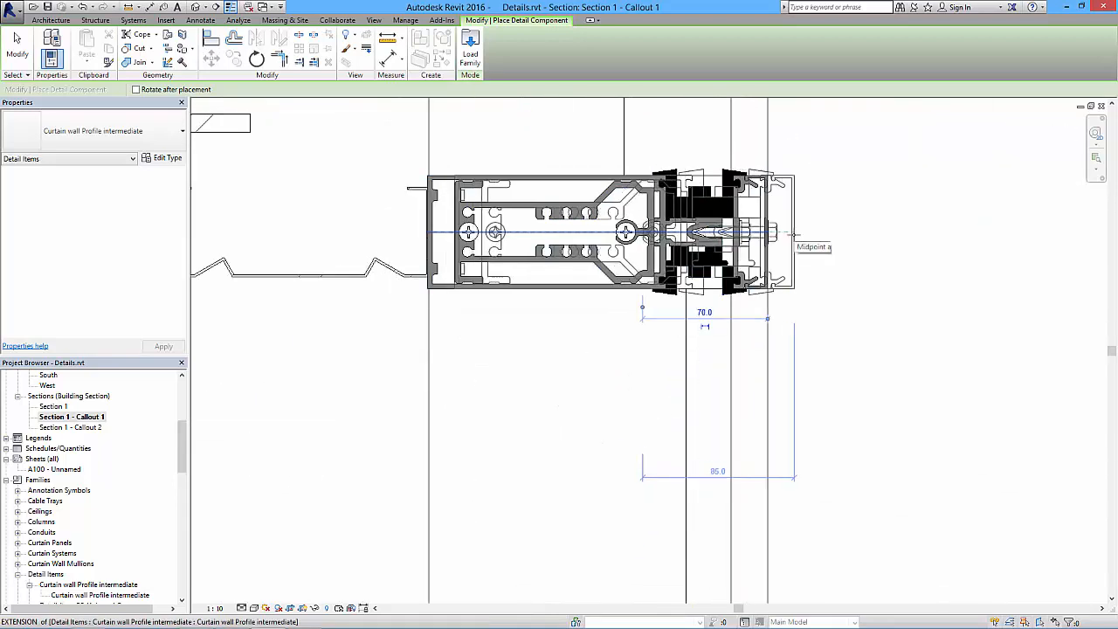
pyautogui.press('Escape')
pyautogui.press('Escape')
# - Set the callout's view scale to 1:5
pyautogui.scroll(-5, 699, 375)
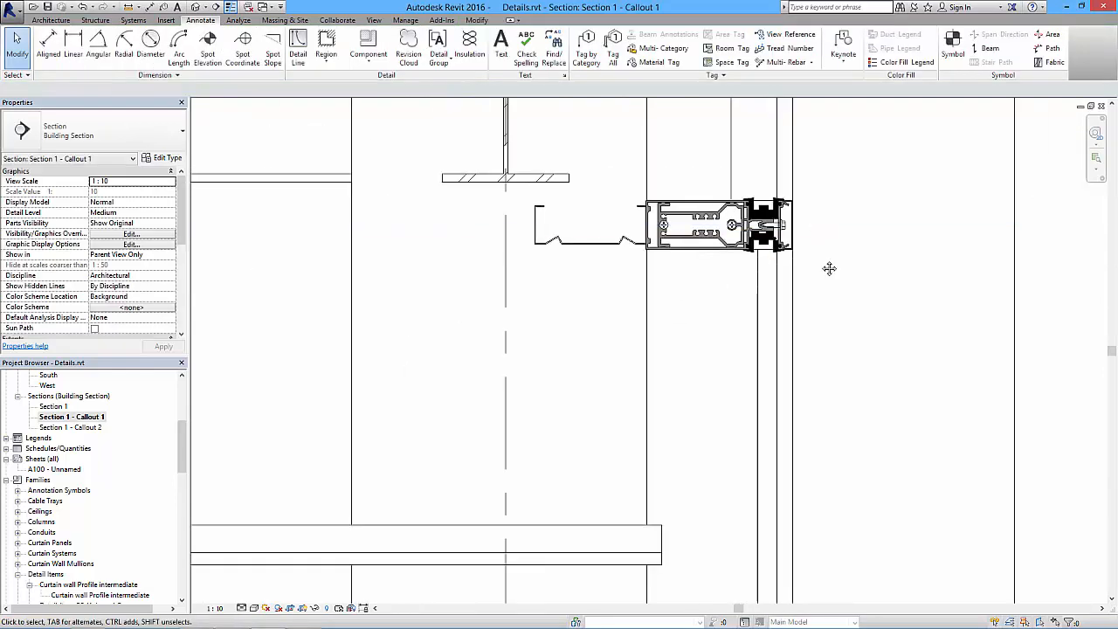
pyautogui.scroll(-2, 729, 342)
pyautogui.scroll(6, 690, 325)
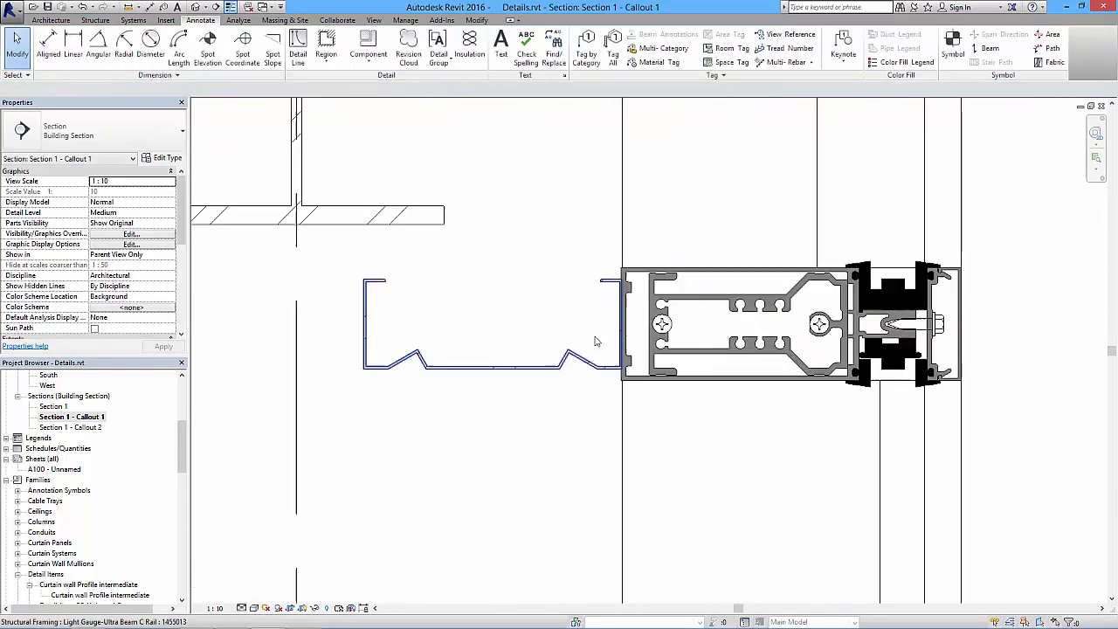
pyautogui.scroll(-4, 572, 367)
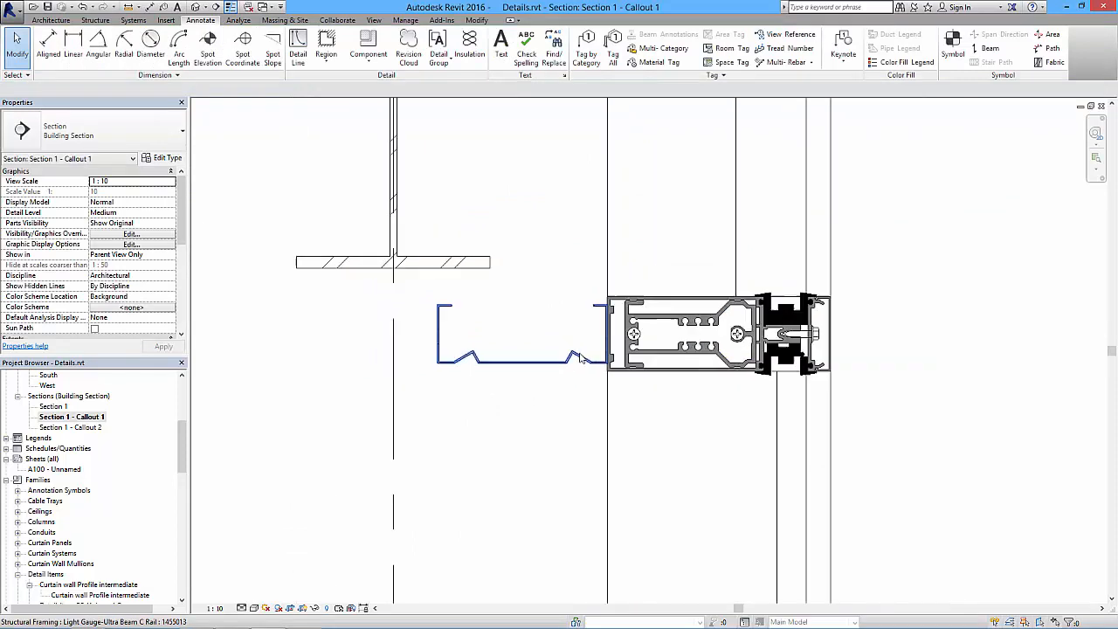
pyautogui.scroll(-4, 580, 354)
pyautogui.moveTo(673, 275); pyautogui.dragTo(679, 308, button='middle')
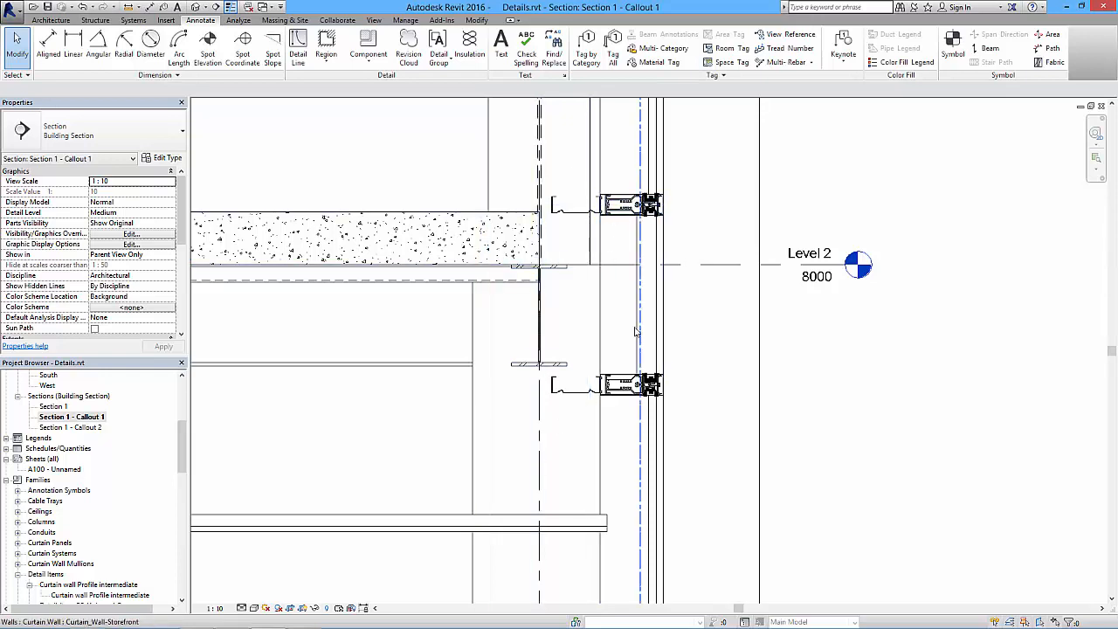
pyautogui.click(215, 608)
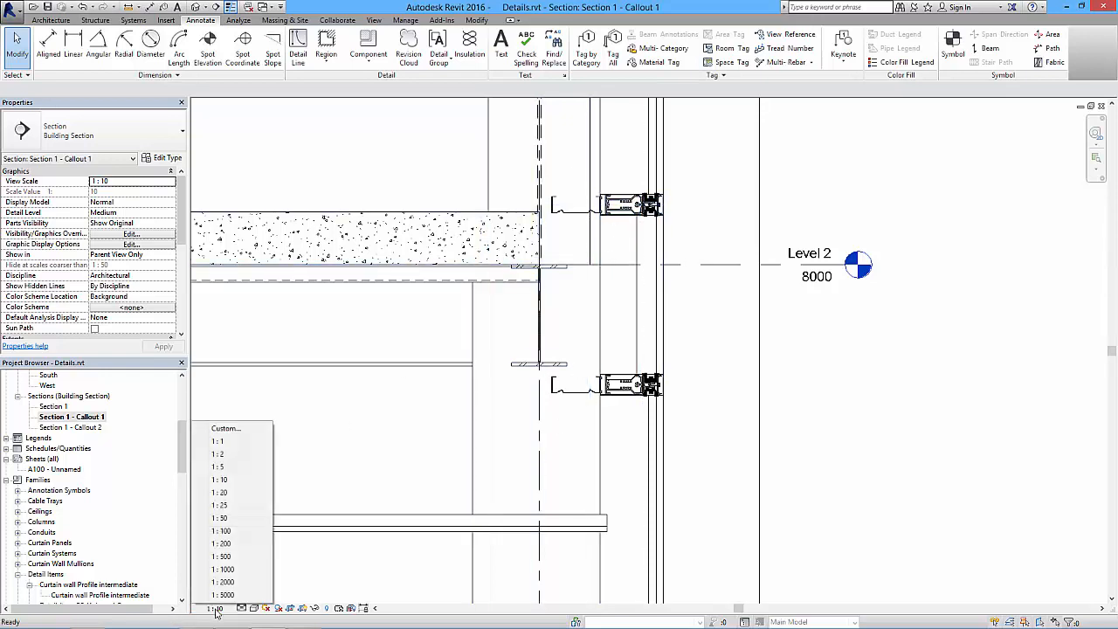
pyautogui.click(232, 467)
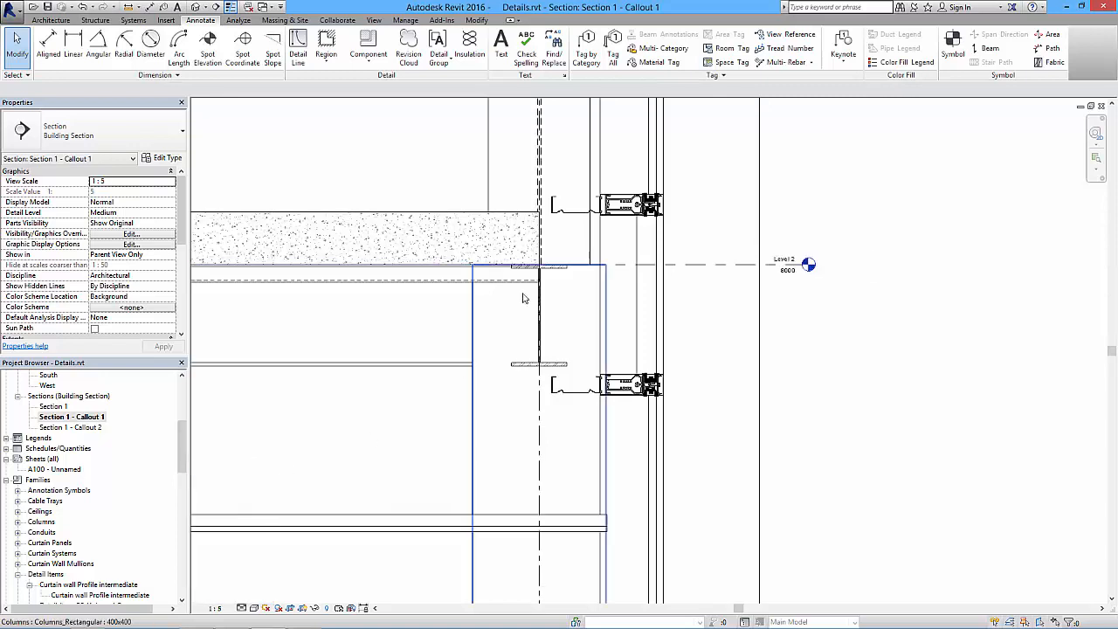
# - Hide the whole category of the storefront curtain wall in the callout view
pyautogui.scroll(-3, 563, 319)
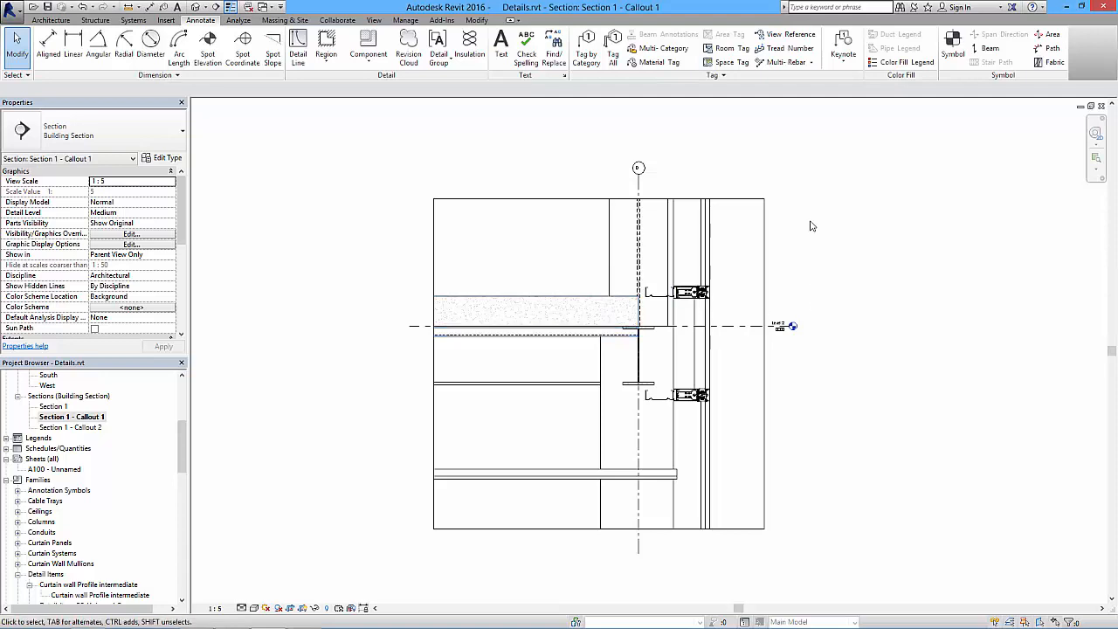
pyautogui.scroll(5, 689, 302)
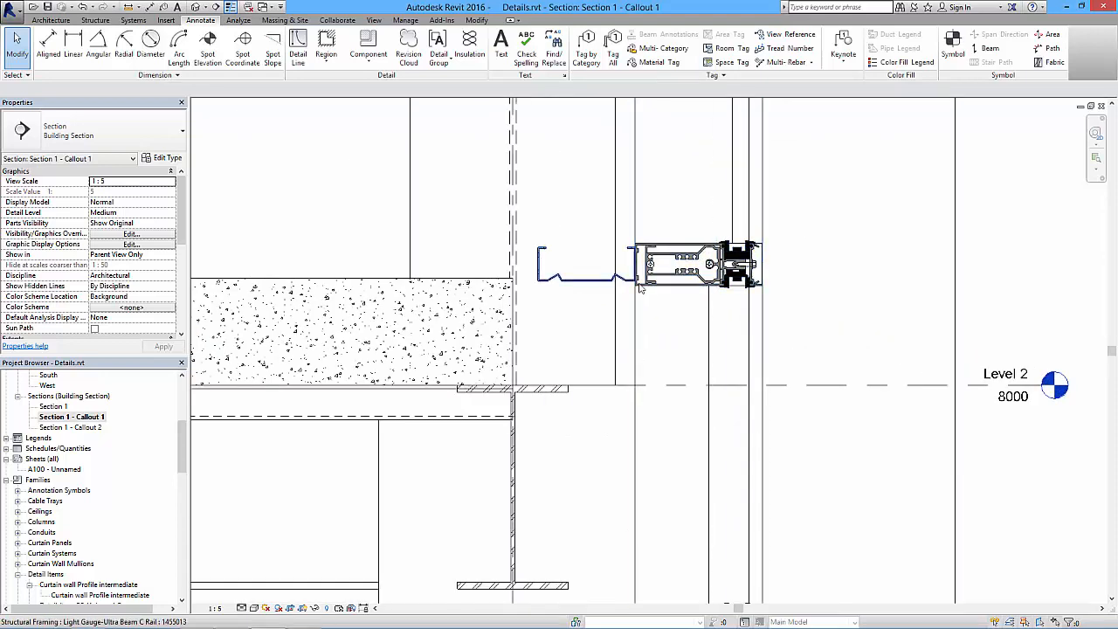
pyautogui.scroll(-4, 669, 292)
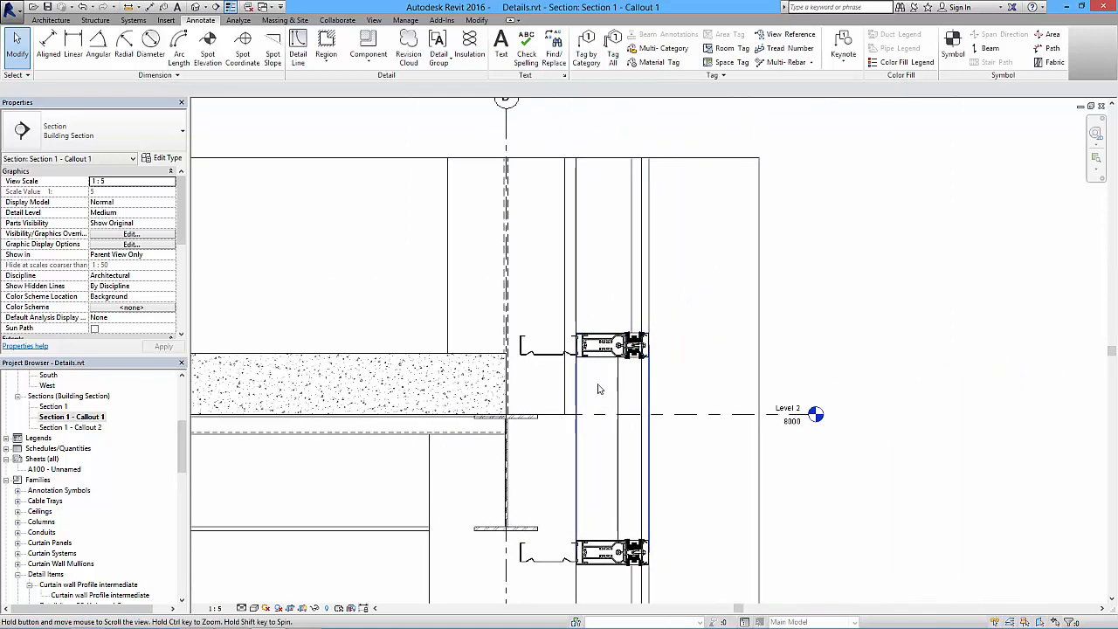
pyautogui.scroll(2, 623, 328)
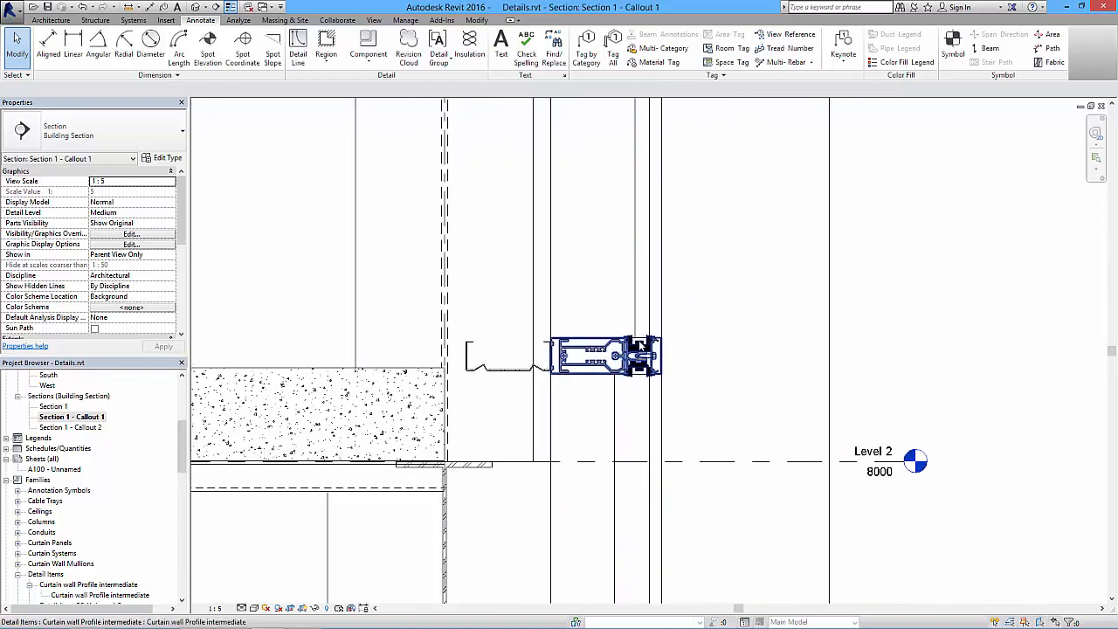
pyautogui.moveTo(651, 389); pyautogui.dragTo(633, 227, button='middle')
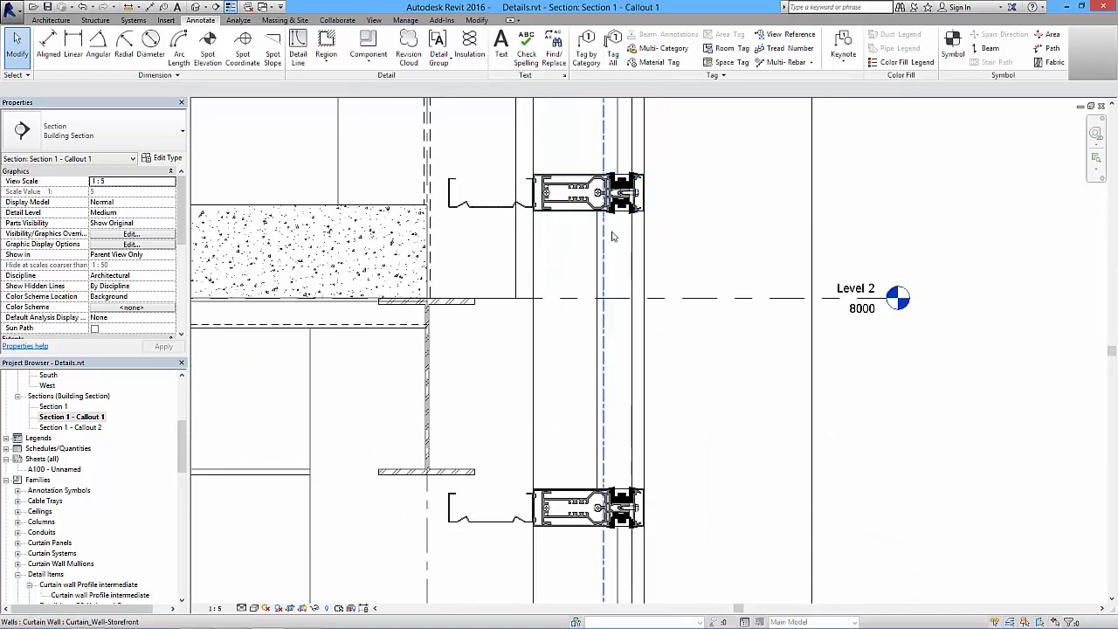
pyautogui.moveTo(637, 260); pyautogui.dragTo(587, 380, button='middle')
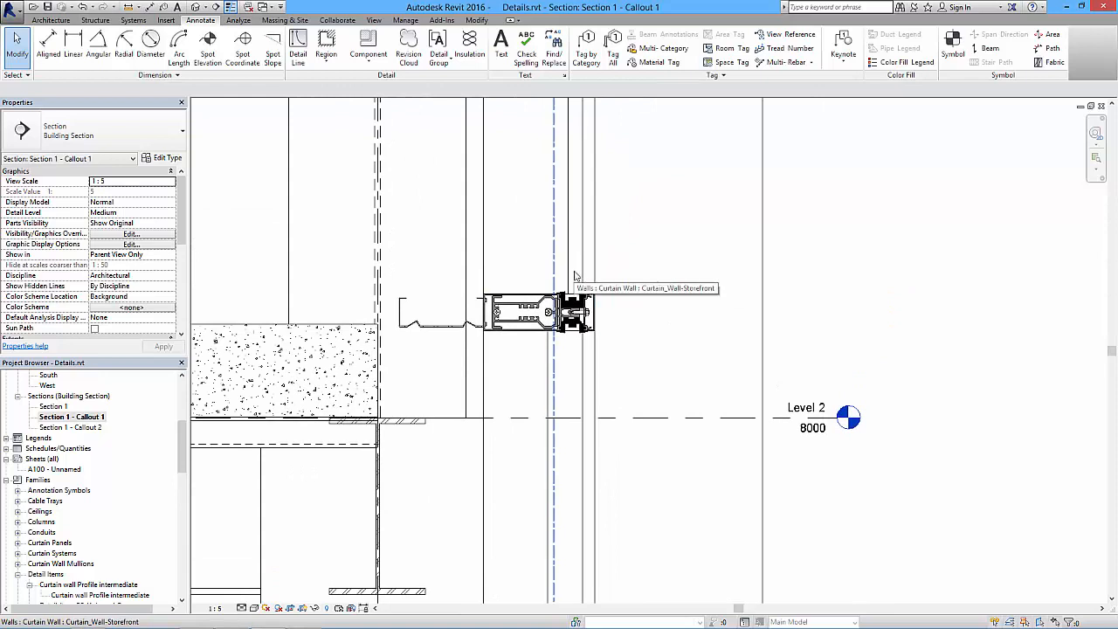
pyautogui.scroll(-3, 575, 276)
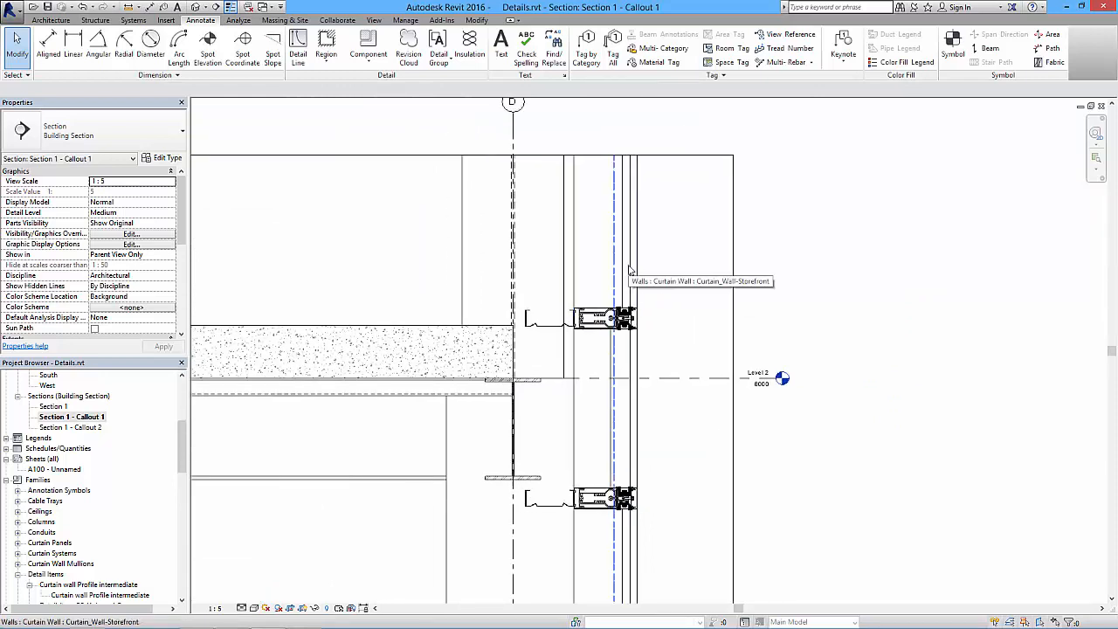
pyautogui.rightClick(629, 270)
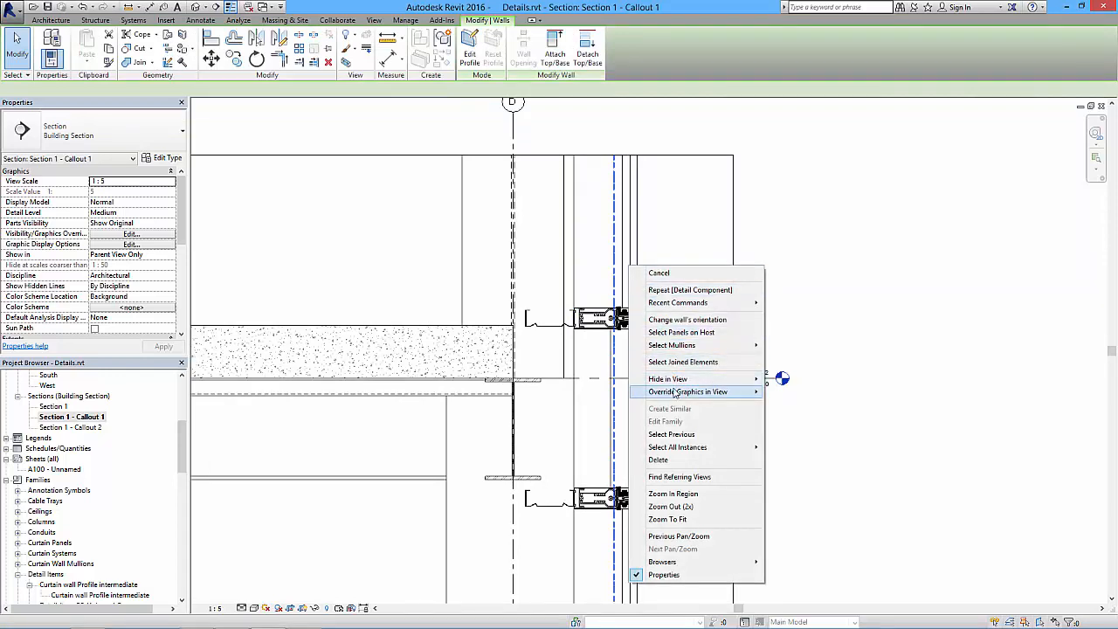
pyautogui.moveTo(680, 381)
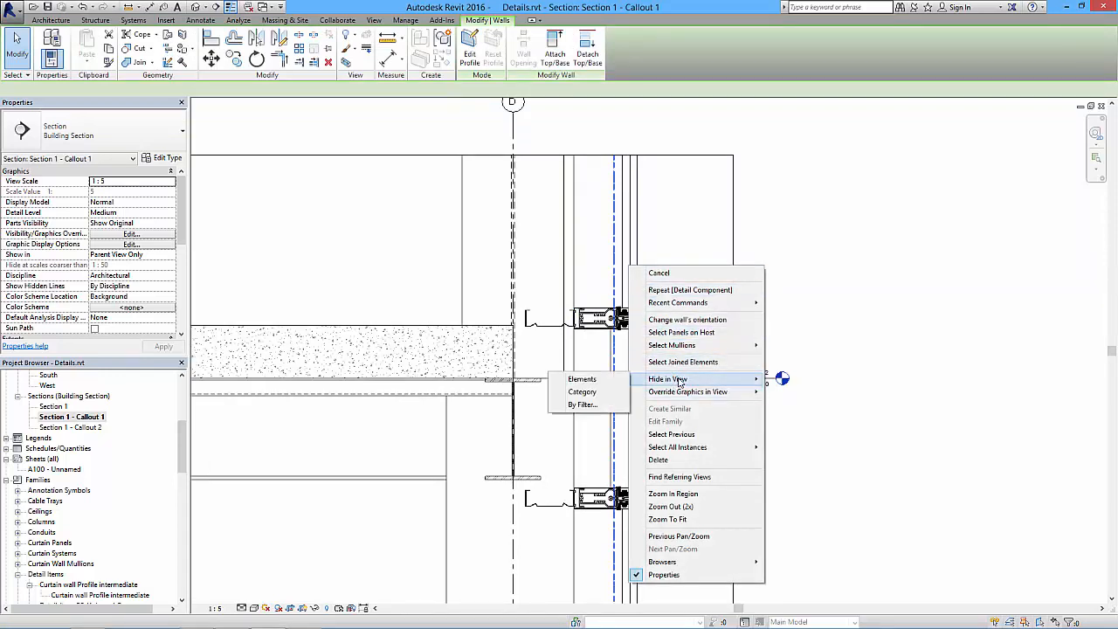
pyautogui.click(583, 392)
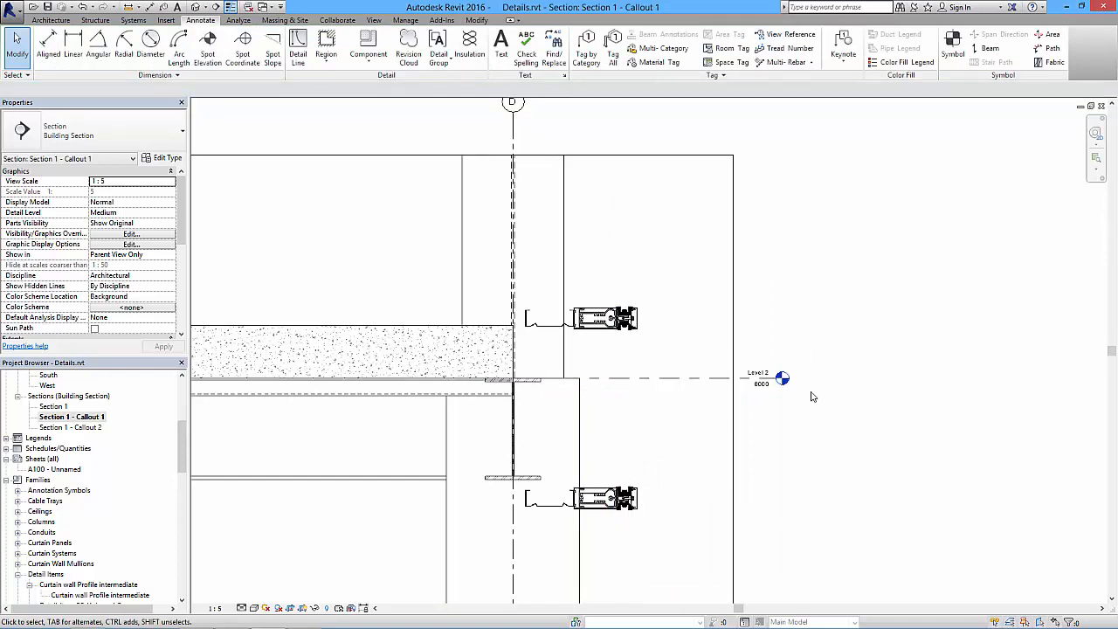
# - Examine the callout around both mullion profiles, the C rails and the slab edge with the curtain wall hidden
pyautogui.scroll(-2, 804, 376)
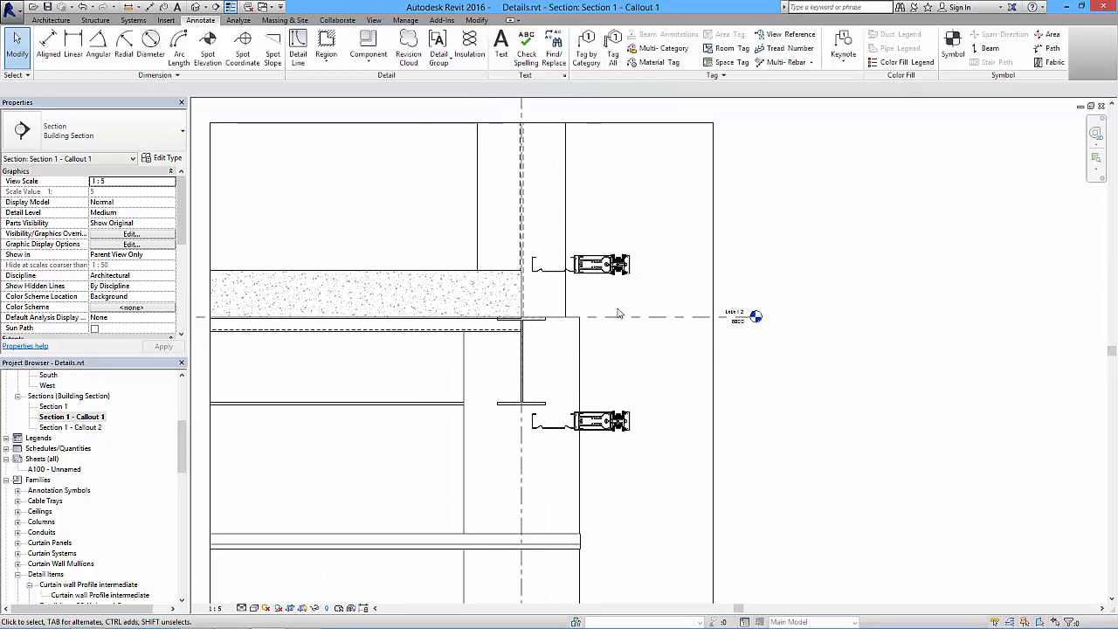
pyautogui.scroll(-1, 663, 404)
pyautogui.moveTo(660, 418); pyautogui.dragTo(655, 352, button='middle')
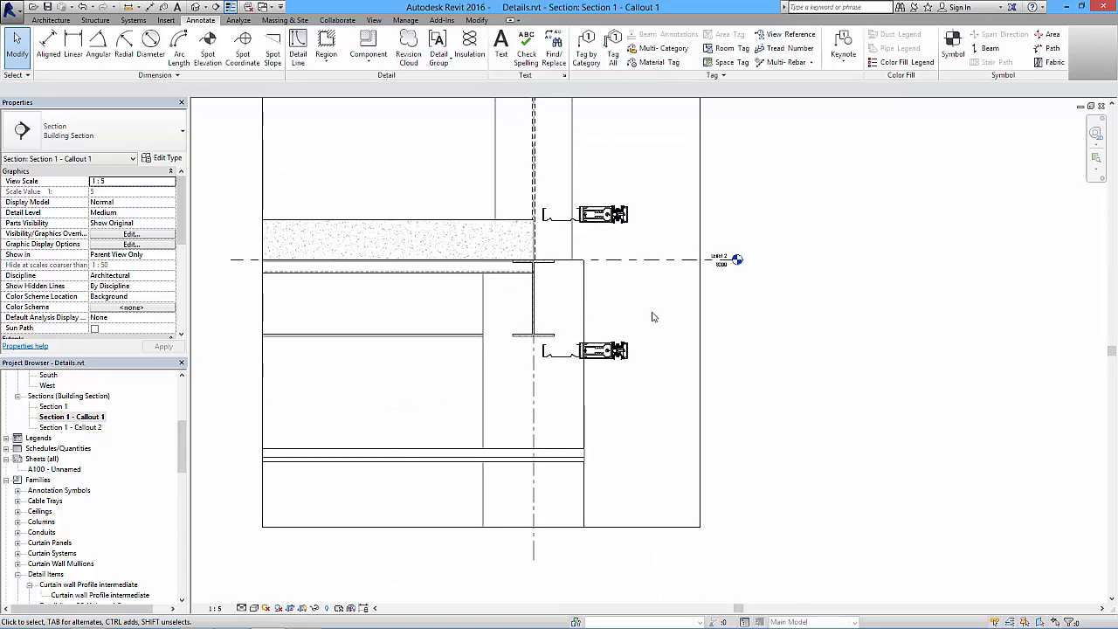
pyautogui.moveTo(668, 310); pyautogui.dragTo(661, 396, button='middle')
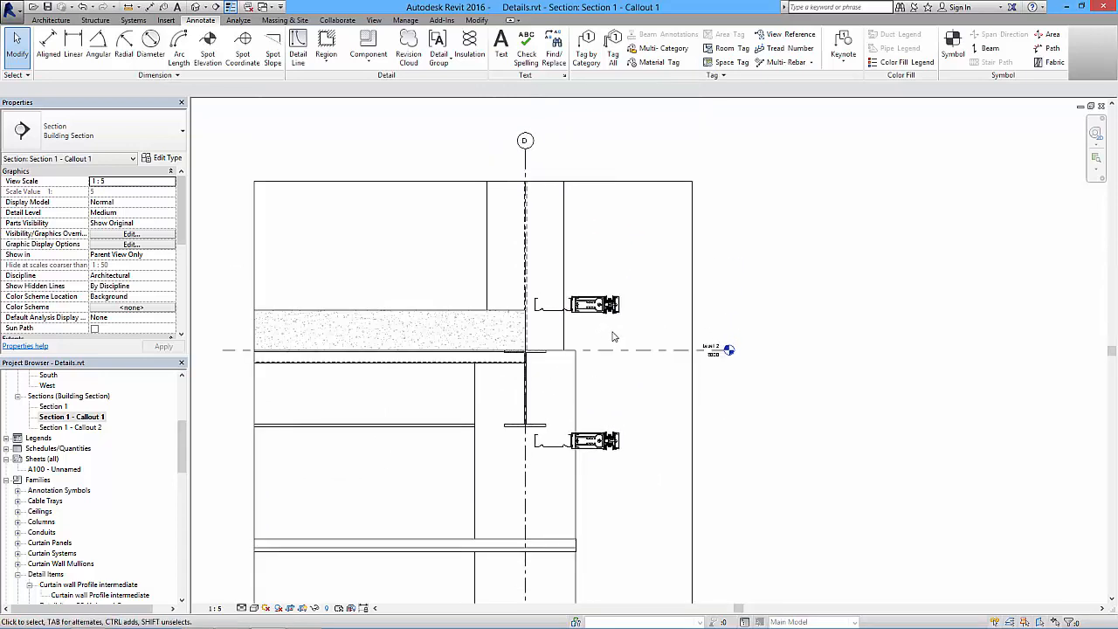
pyautogui.scroll(1, 609, 351)
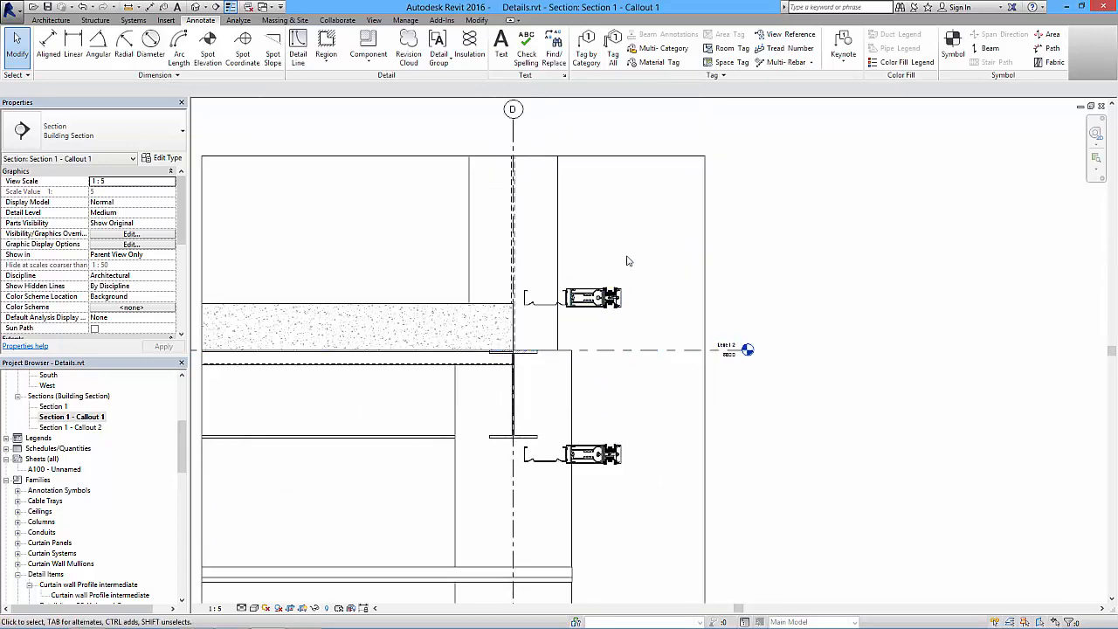
pyautogui.scroll(4, 617, 268)
pyautogui.moveTo(568, 375)
pyautogui.mouseDown(button='middle')
pyautogui.moveTo(549, 310)
pyautogui.moveTo(562, 457)
pyautogui.mouseUp(button='middle')
pyautogui.press('Escape')
pyautogui.moveTo(647, 332); pyautogui.dragTo(646, 407, button='middle')
# - Draw the inner glass pane as a Thin Lines detail rectangle about 10 mm wide, from the upper profile's gasket to the crop's upper edge
pyautogui.click(200, 21)
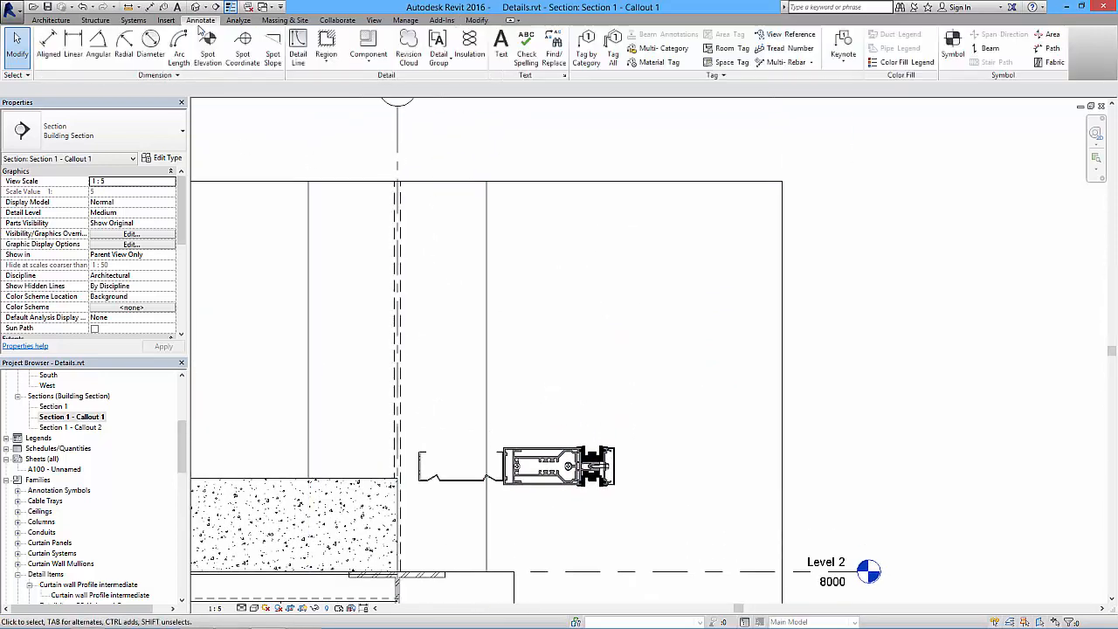
pyautogui.click(298, 43)
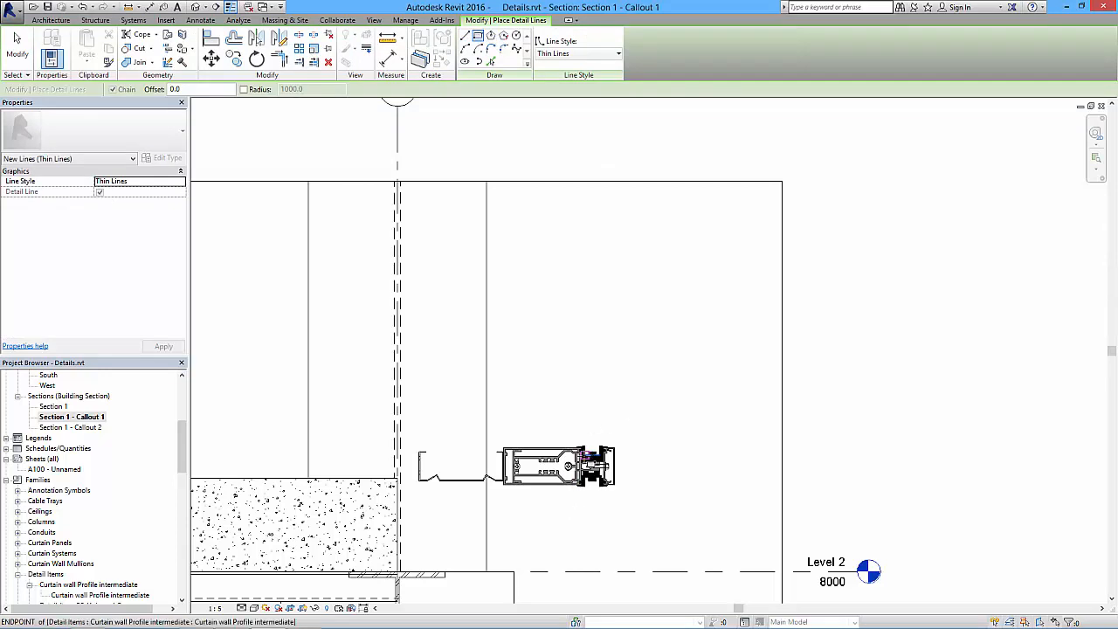
pyautogui.click(587, 455)
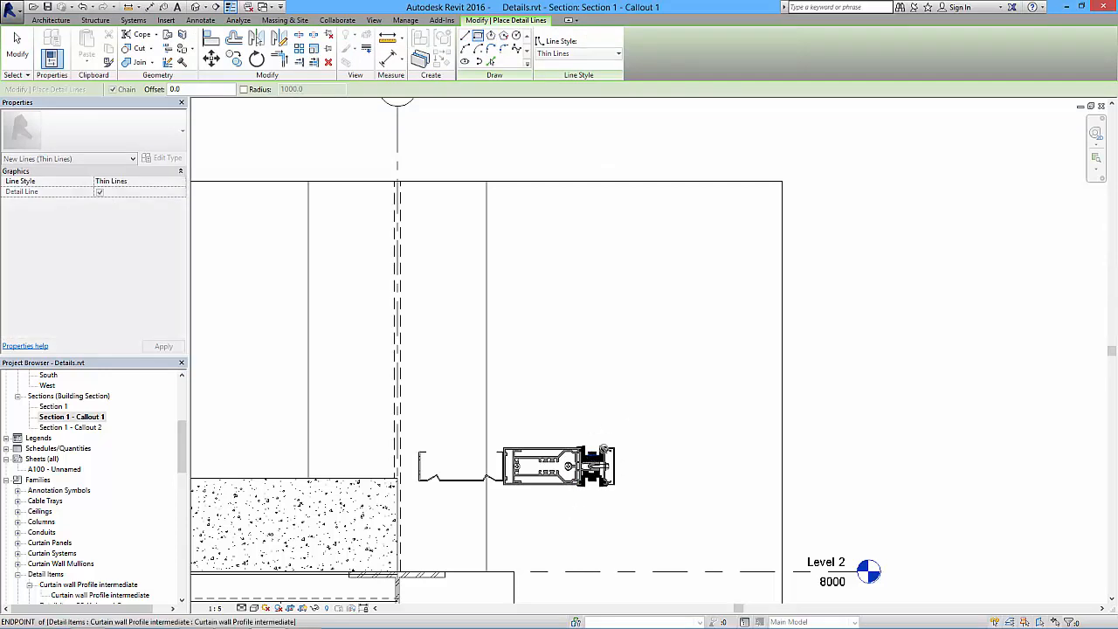
pyautogui.click(594, 181)
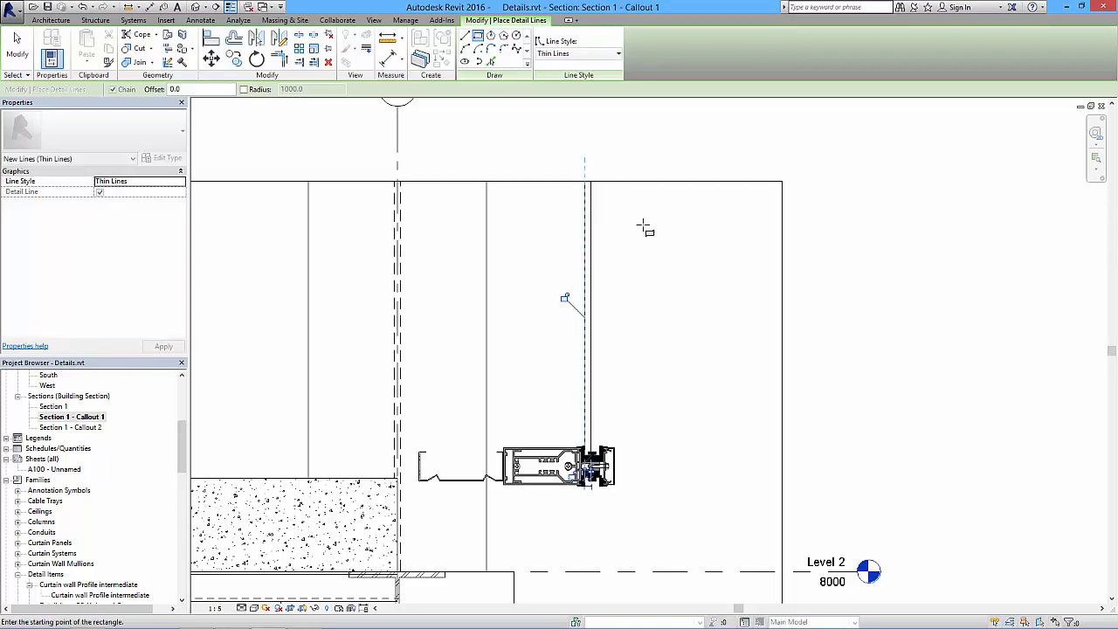
# - Draw the outer glass pane as a detail rectangle about 10 mm wide, from the upper profile's outer gasket to the crop's upper edge
pyautogui.click(600, 455)
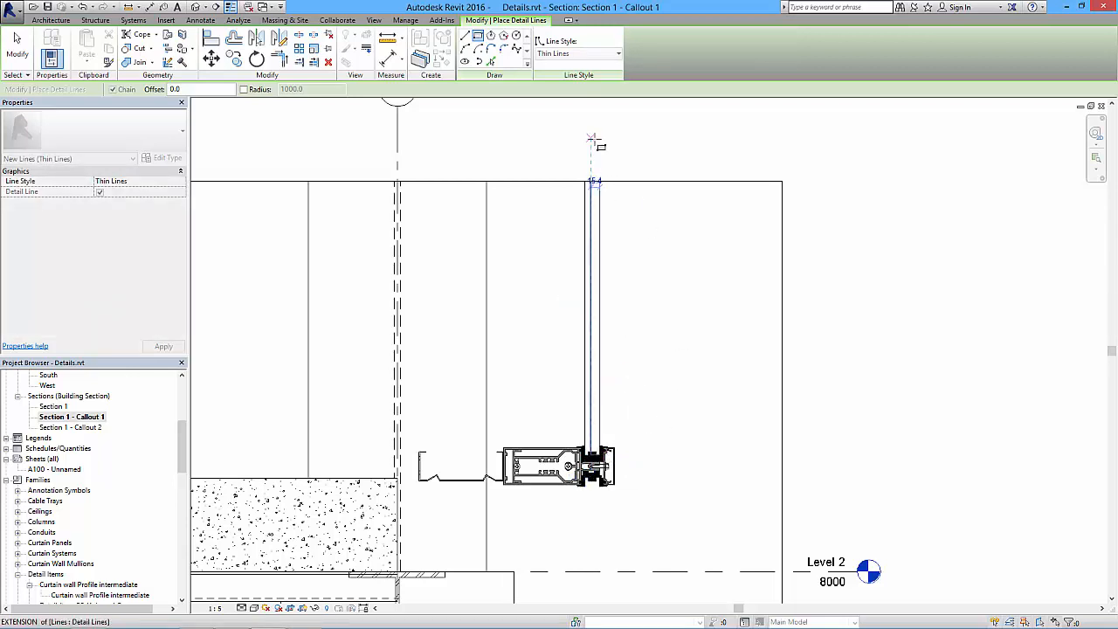
pyautogui.scroll(3, 598, 169)
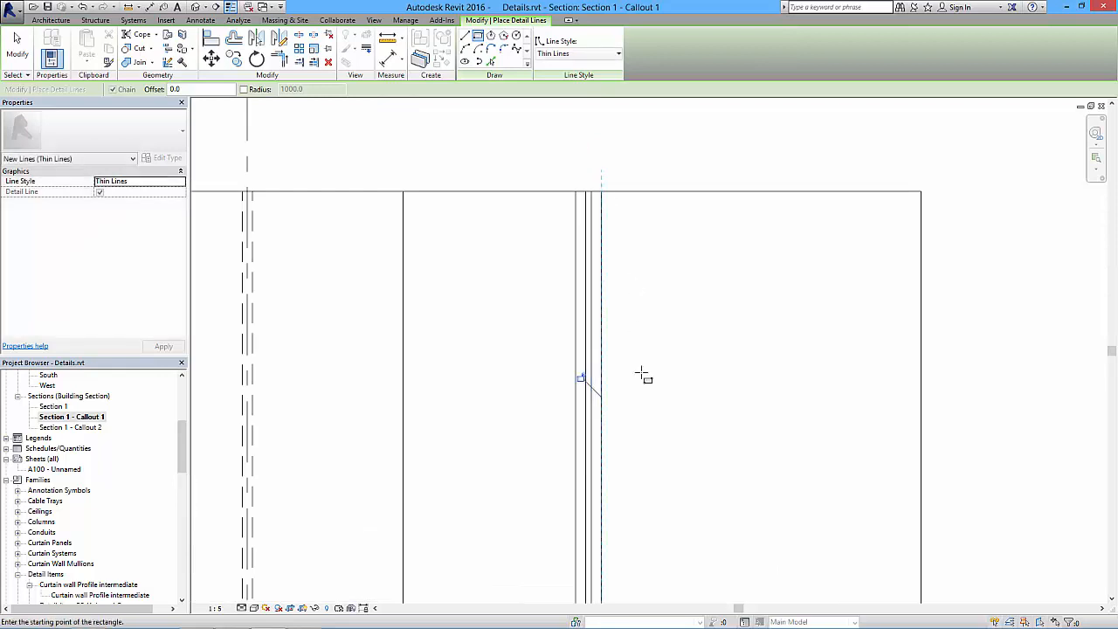
pyautogui.scroll(-2, 579, 375)
pyautogui.scroll(4, 586, 425)
pyautogui.click(557, 396)
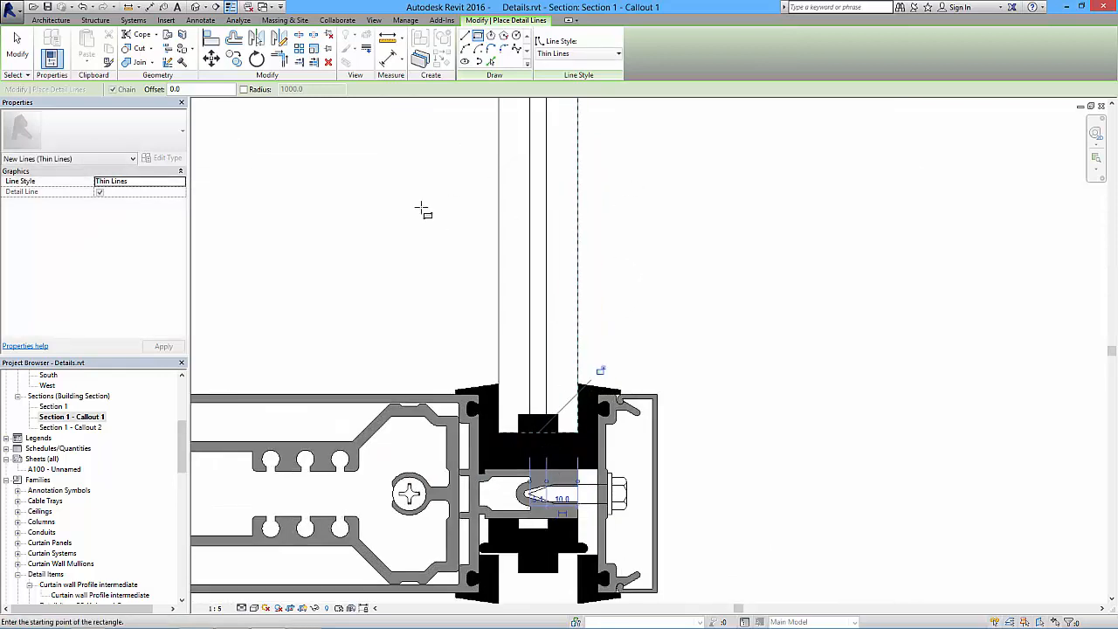
# - Align the facing edges of the two glass panes above the upper profile with the sides of the gasket's central block
pyautogui.press('Escape')
pyautogui.press('Escape')
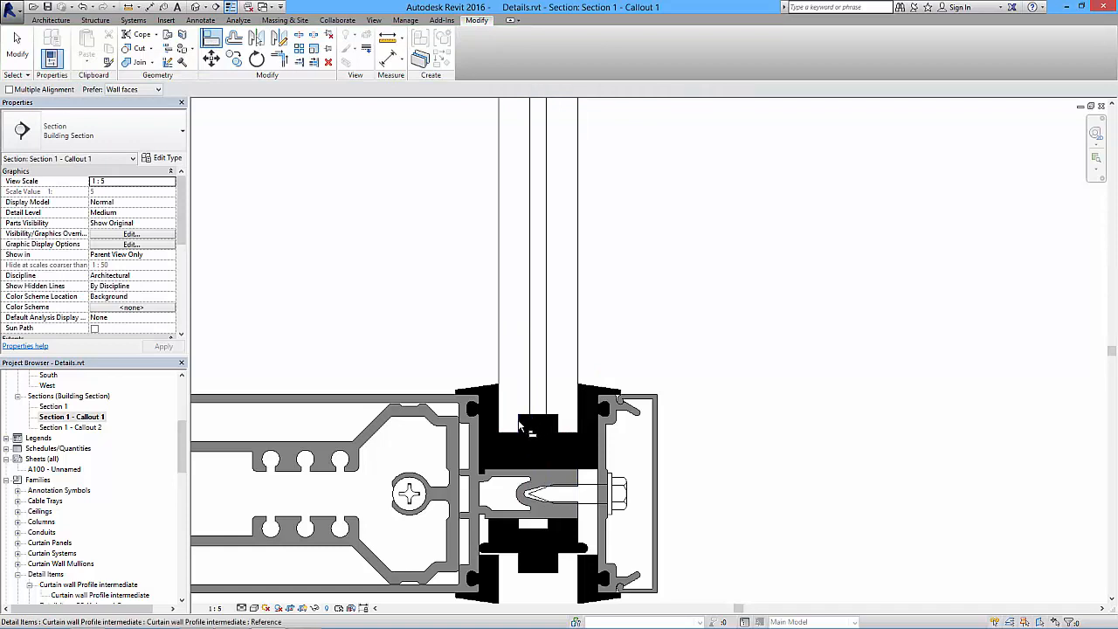
pyautogui.click(529, 407)
pyautogui.click(559, 427)
pyautogui.click(547, 399)
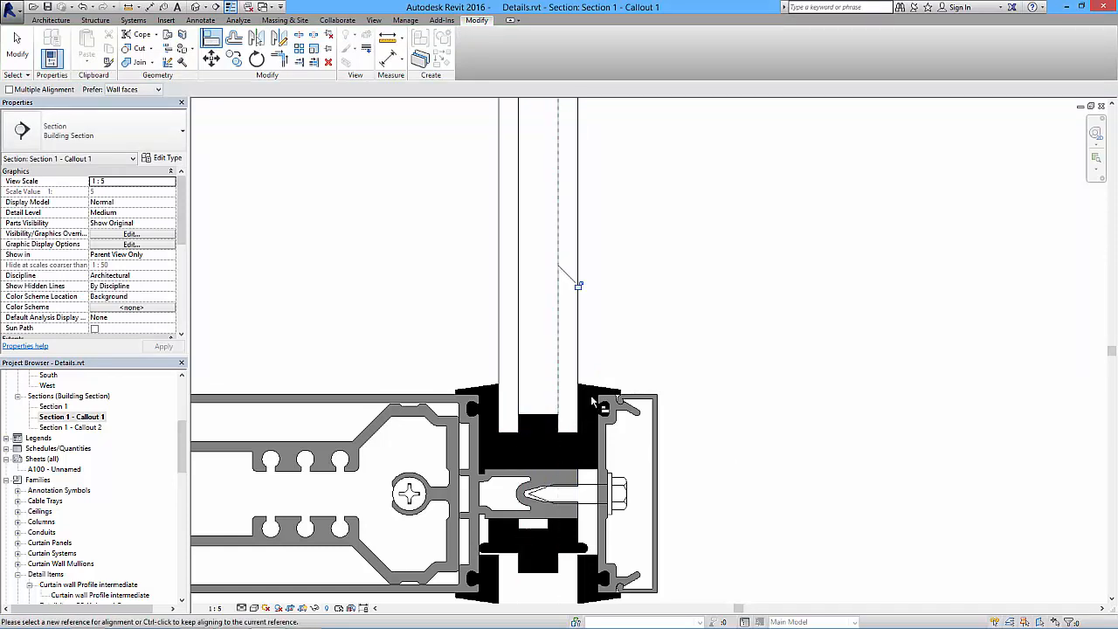
pyautogui.press('Escape')
pyautogui.scroll(-5, 590, 389)
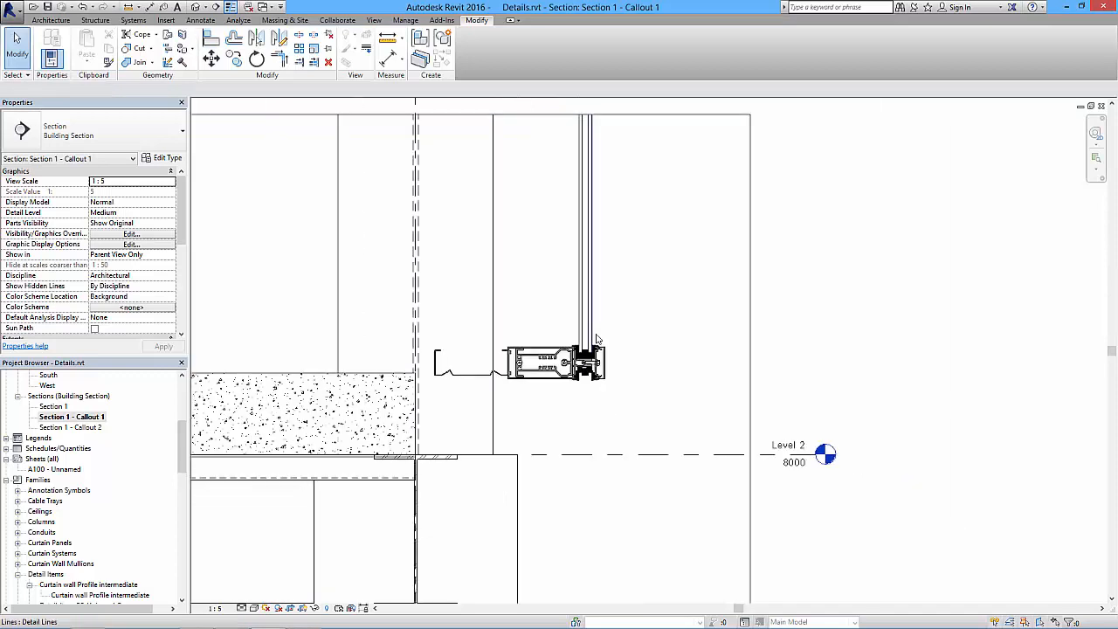
pyautogui.moveTo(655, 256); pyautogui.dragTo(648, 130, button='middle')
pyautogui.moveTo(638, 354); pyautogui.dragTo(641, 224, button='middle')
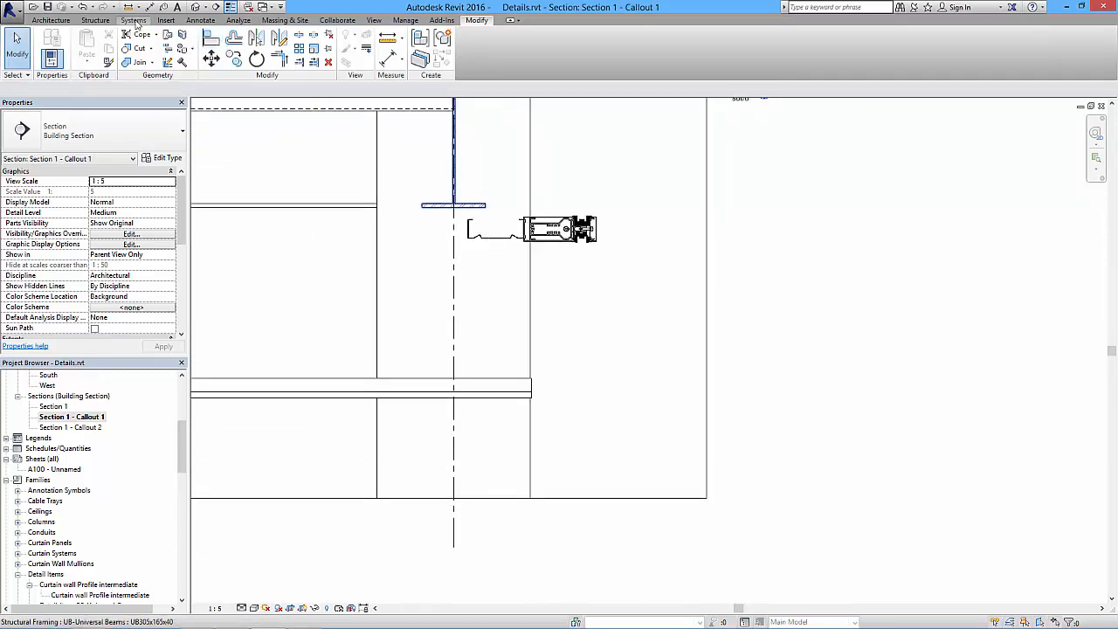
pyautogui.click(197, 21)
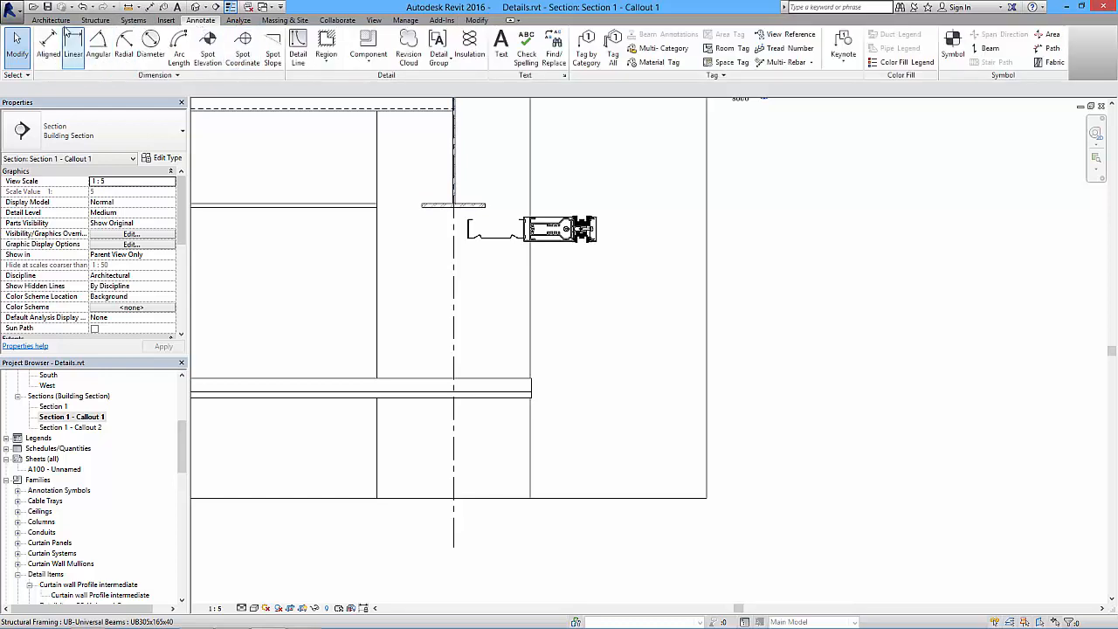
pyautogui.click(64, 21)
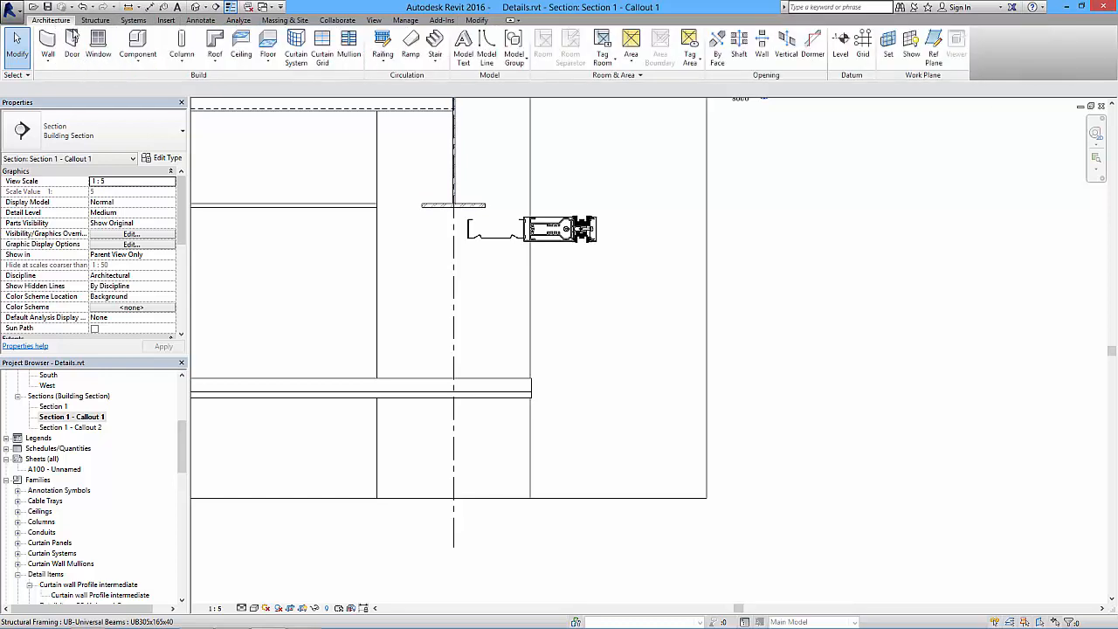
pyautogui.click(486, 48)
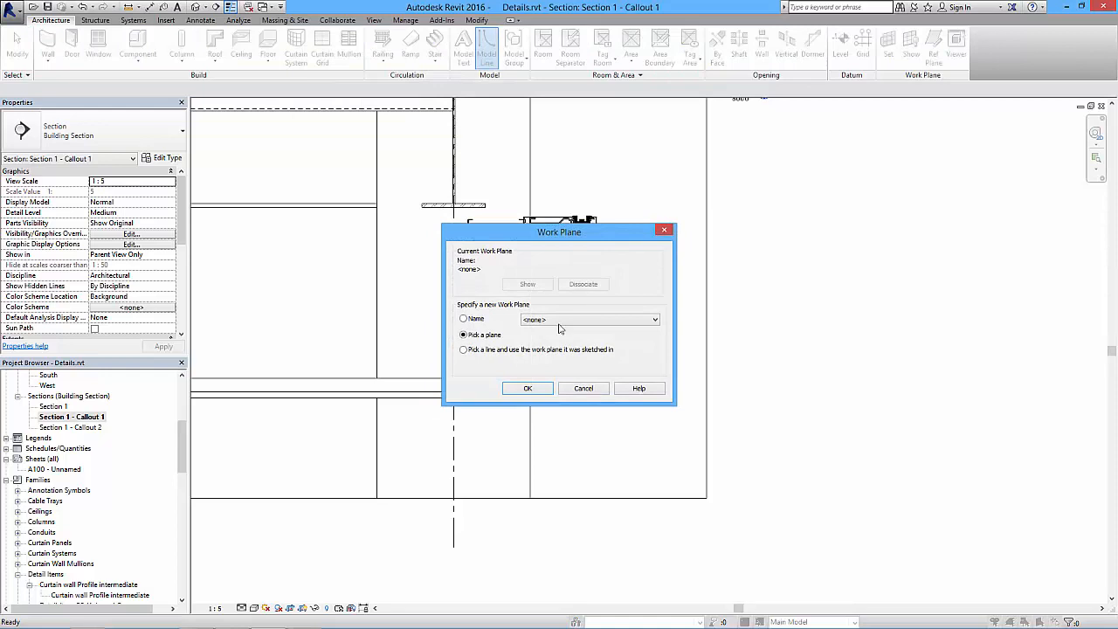
pyautogui.click(664, 232)
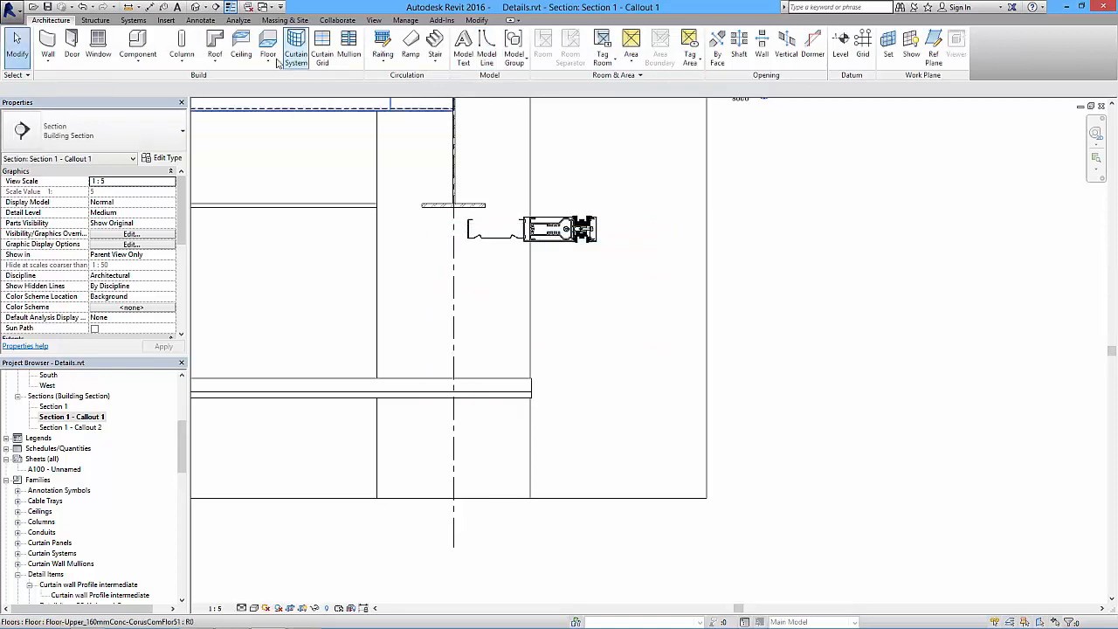
# - Draw the inner glass pane below the lower profile as a Thin Lines detail rectangle, from its gasket to the crop's lower edge
pyautogui.click(201, 20)
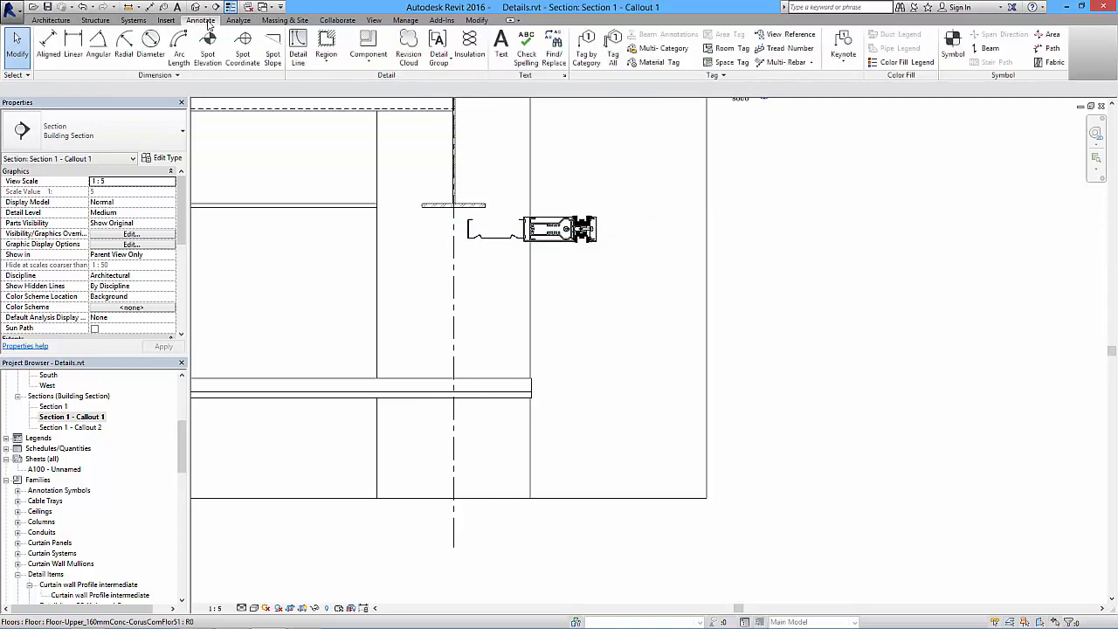
pyautogui.click(300, 49)
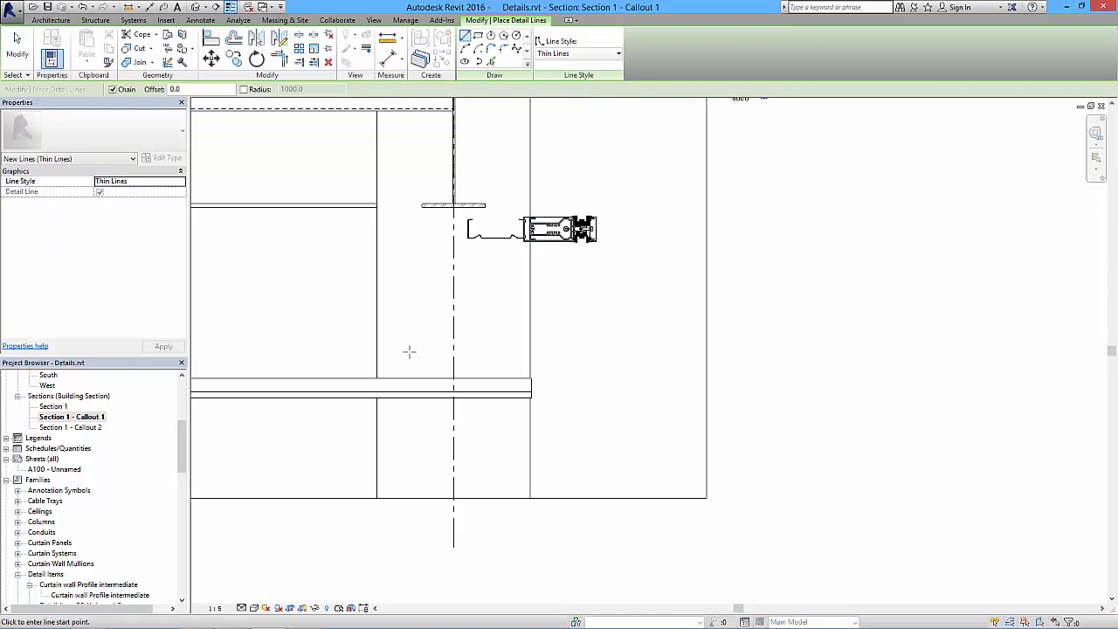
pyautogui.click(478, 37)
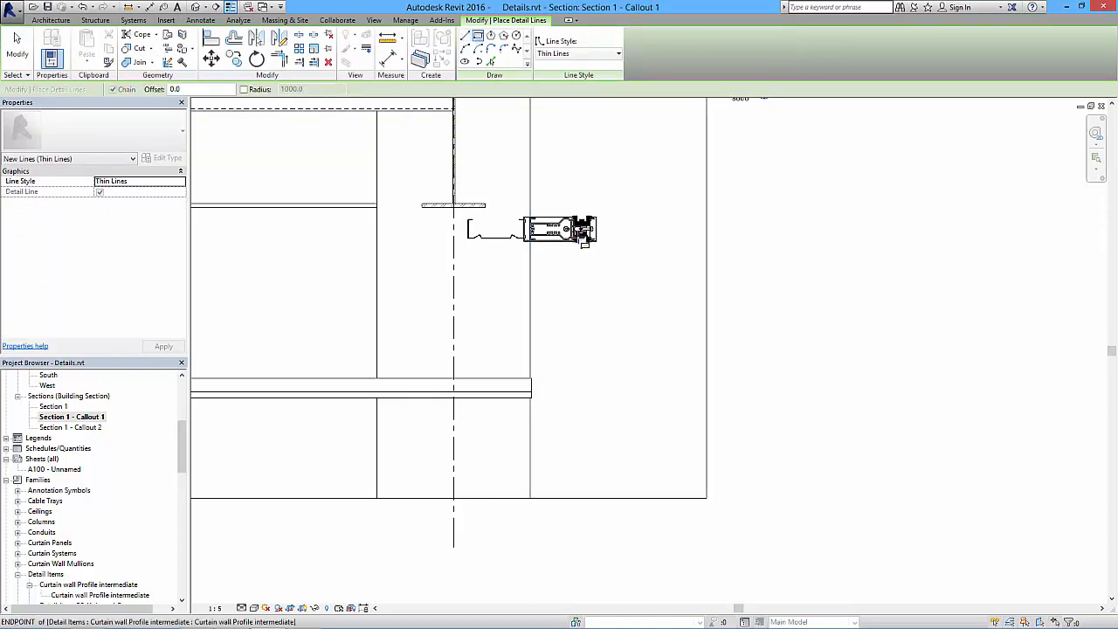
pyautogui.click(583, 239)
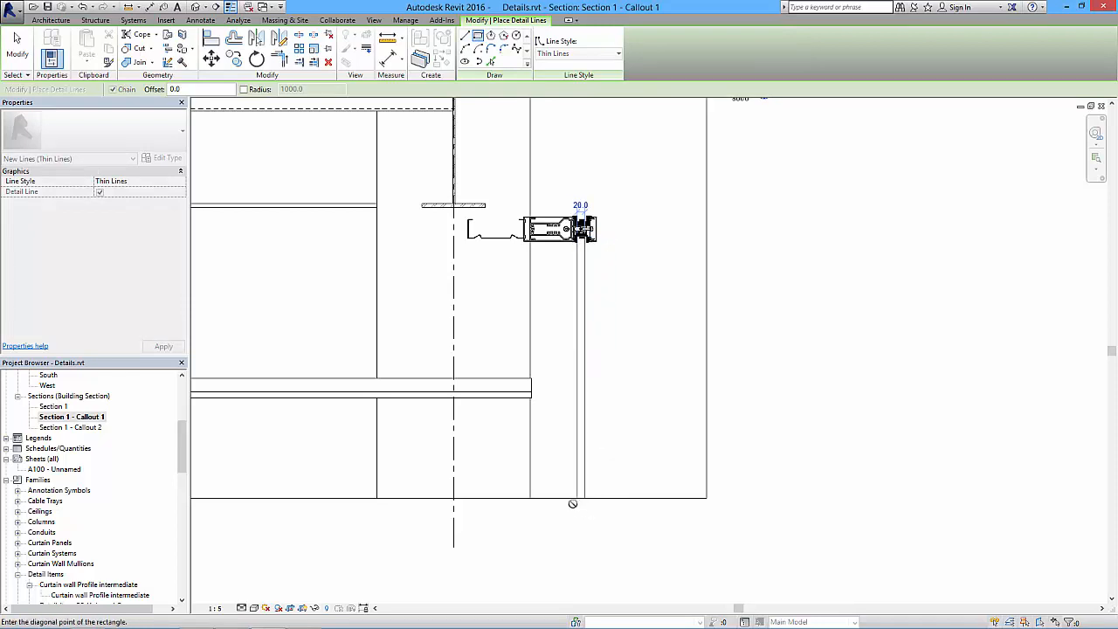
pyautogui.scroll(3, 573, 489)
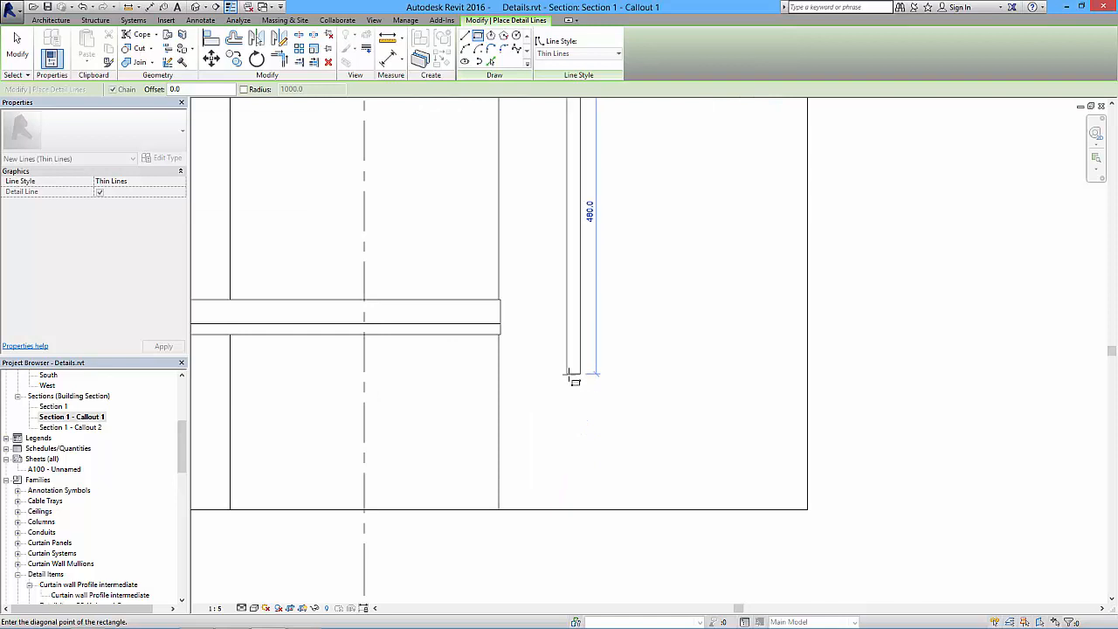
pyautogui.moveTo(596, 399); pyautogui.dragTo(594, 342, button='middle')
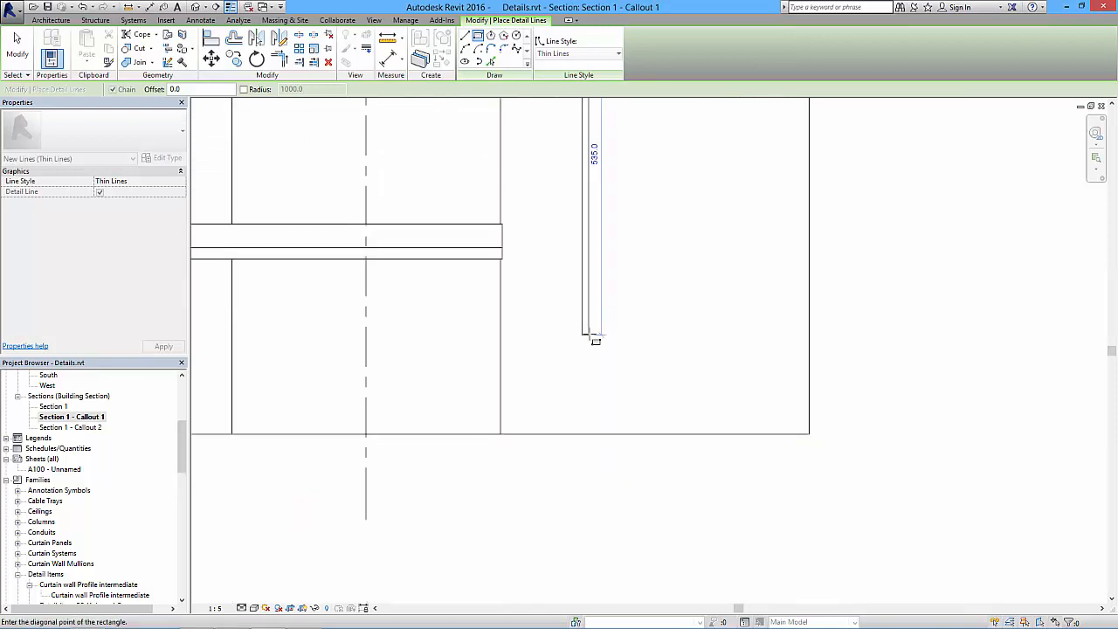
pyautogui.click(592, 435)
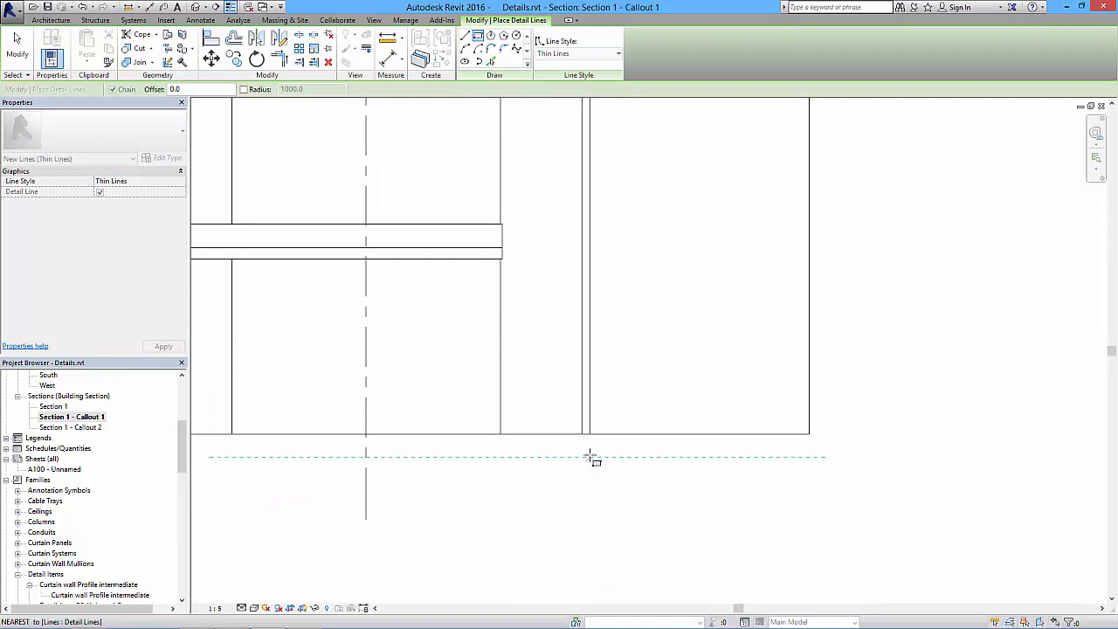
# - Draw the outer glass pane below the lower profile as a detail rectangle about 680 mm long, reaching the crop's lower edge
pyautogui.click(592, 456)
pyautogui.moveTo(608, 398); pyautogui.dragTo(595, 622, button='middle')
pyautogui.scroll(3, 580, 245)
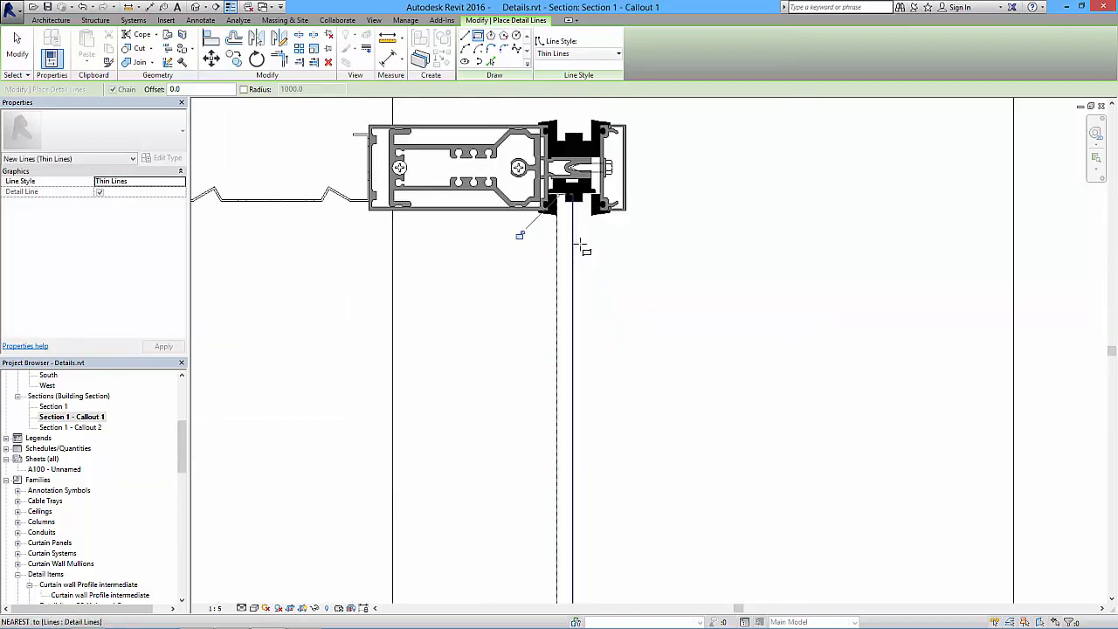
pyautogui.scroll(1, 581, 249)
pyautogui.click(584, 176)
pyautogui.scroll(-3, 591, 210)
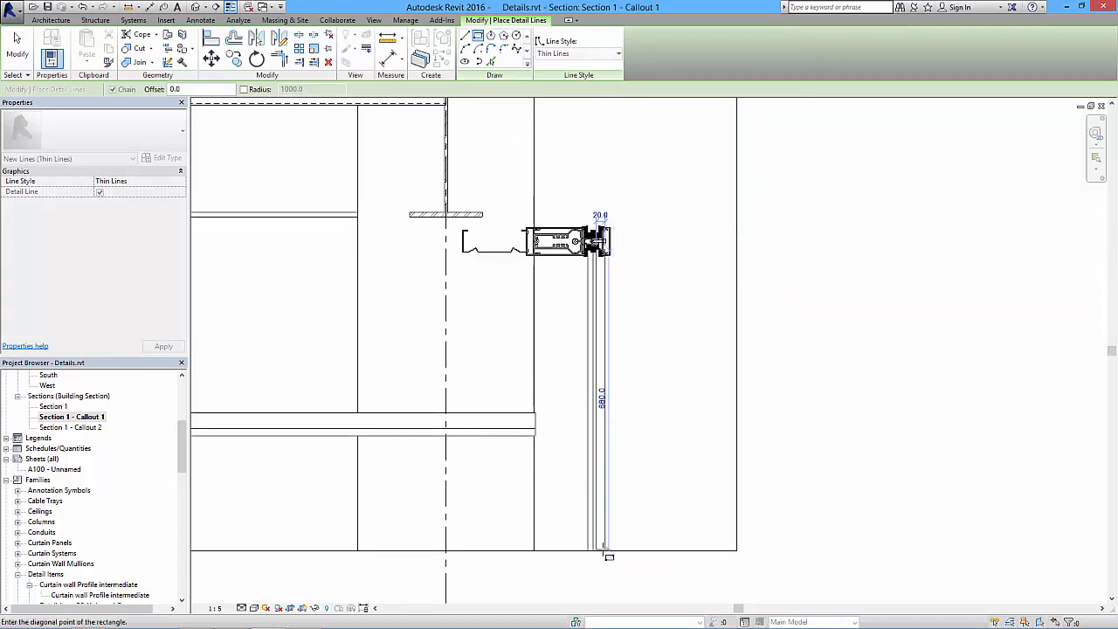
pyautogui.scroll(2, 601, 555)
pyautogui.moveTo(601, 556); pyautogui.dragTo(606, 439, button='middle')
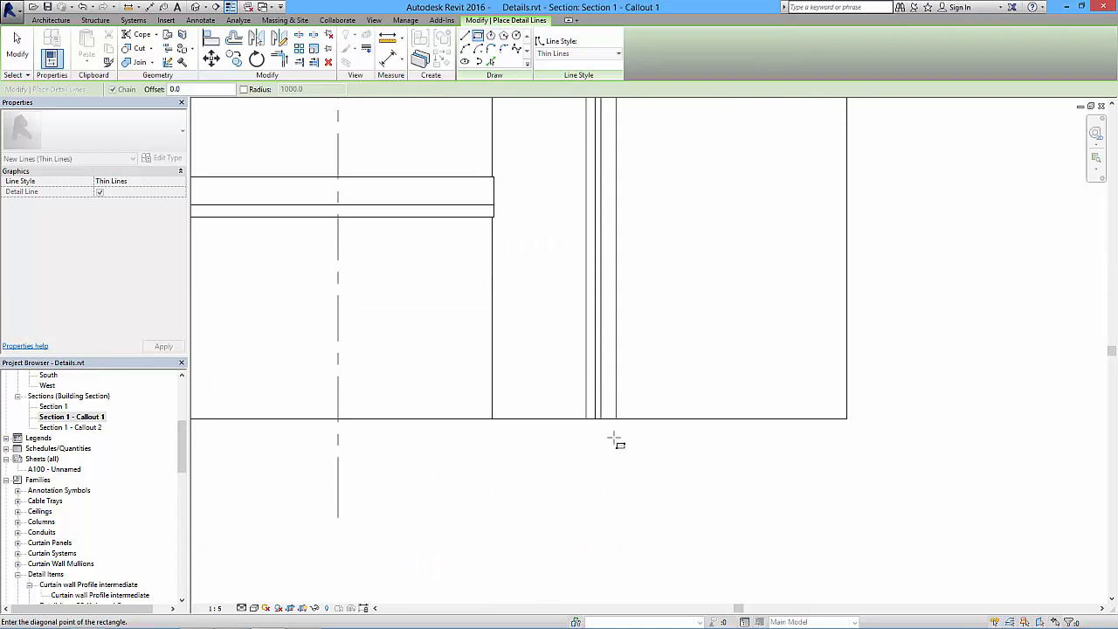
pyautogui.click(609, 419)
# - Below the lower profile, align the inner pane's cavity-side edge with the central gasket block and the outer pane's outer edge with the outer gasket
pyautogui.moveTo(609, 192); pyautogui.dragTo(599, 451, button='middle')
pyautogui.moveTo(603, 257); pyautogui.dragTo(604, 377, button='middle')
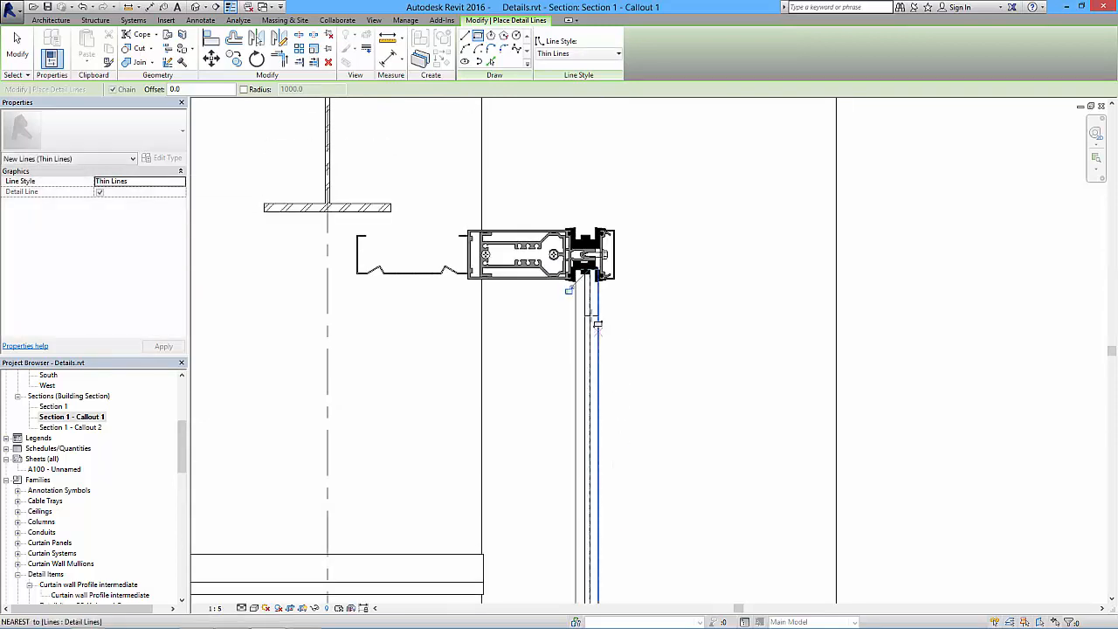
pyautogui.scroll(5, 591, 313)
pyautogui.moveTo(591, 316); pyautogui.dragTo(593, 402, button='middle')
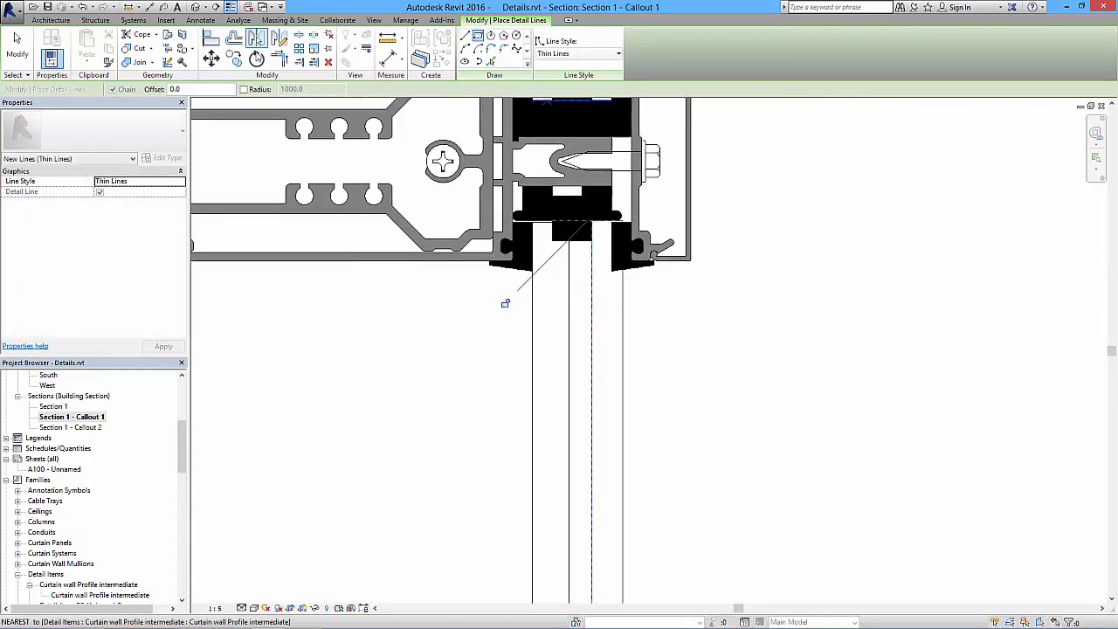
pyautogui.click(211, 39)
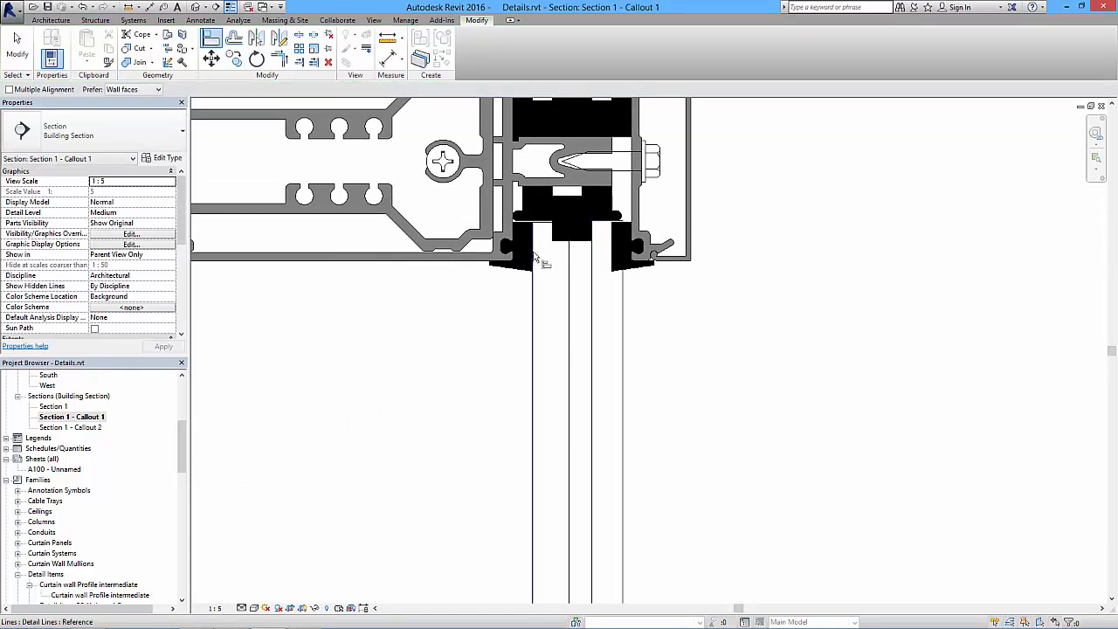
pyautogui.click(552, 234)
pyautogui.click(568, 249)
pyautogui.click(612, 238)
pyautogui.click(623, 291)
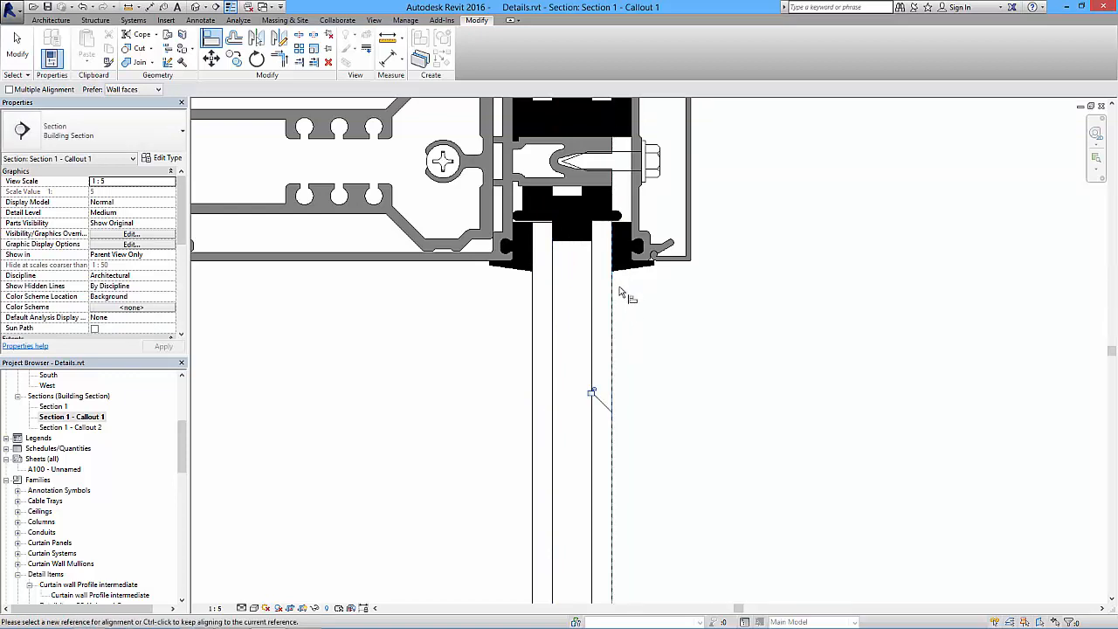
pyautogui.scroll(-6, 651, 302)
pyautogui.press('Escape')
pyautogui.press('Escape')
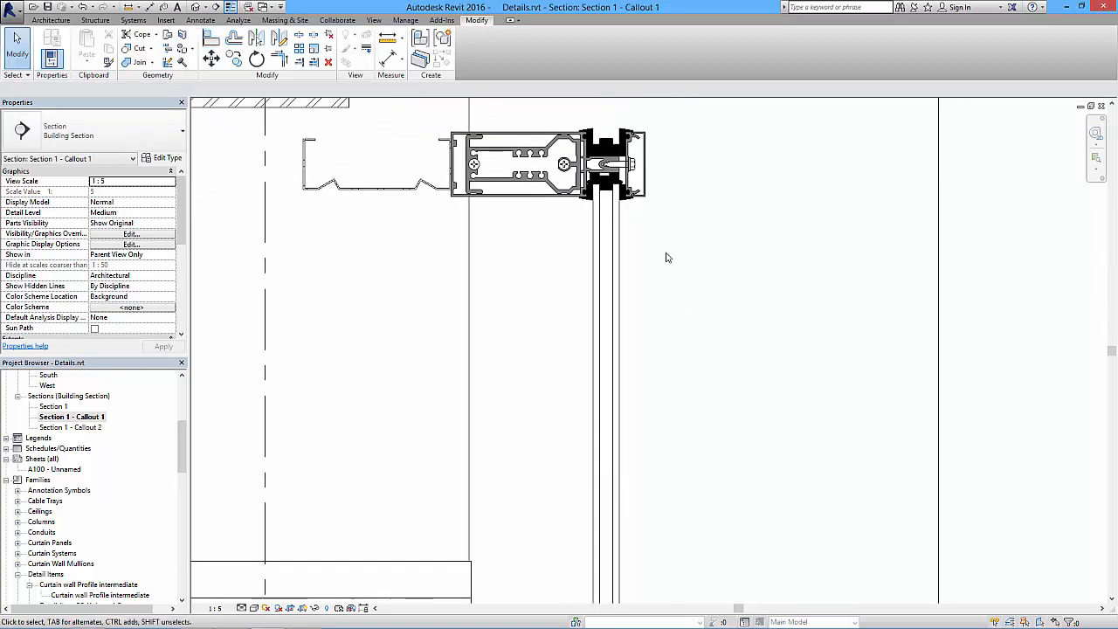
# - Sketch a Diagonal_cross-hatch filled region rectangle about 490 mm tall between the two mullion profiles, spanning the full glazing gap between the gaskets
pyautogui.moveTo(674, 261); pyautogui.dragTo(623, 394, button='middle')
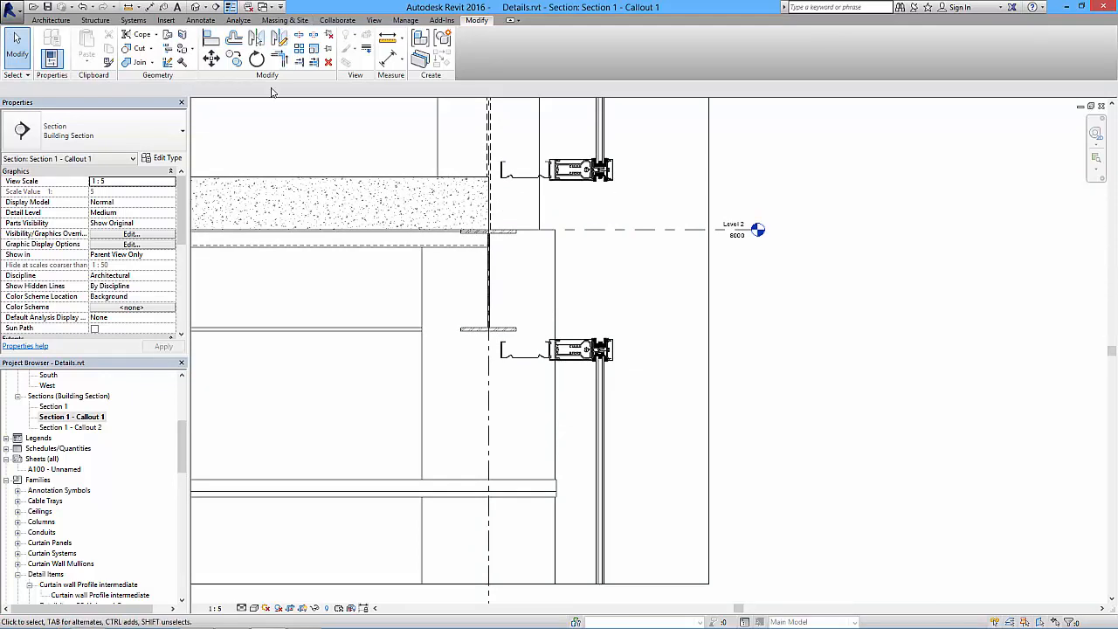
pyautogui.click(200, 20)
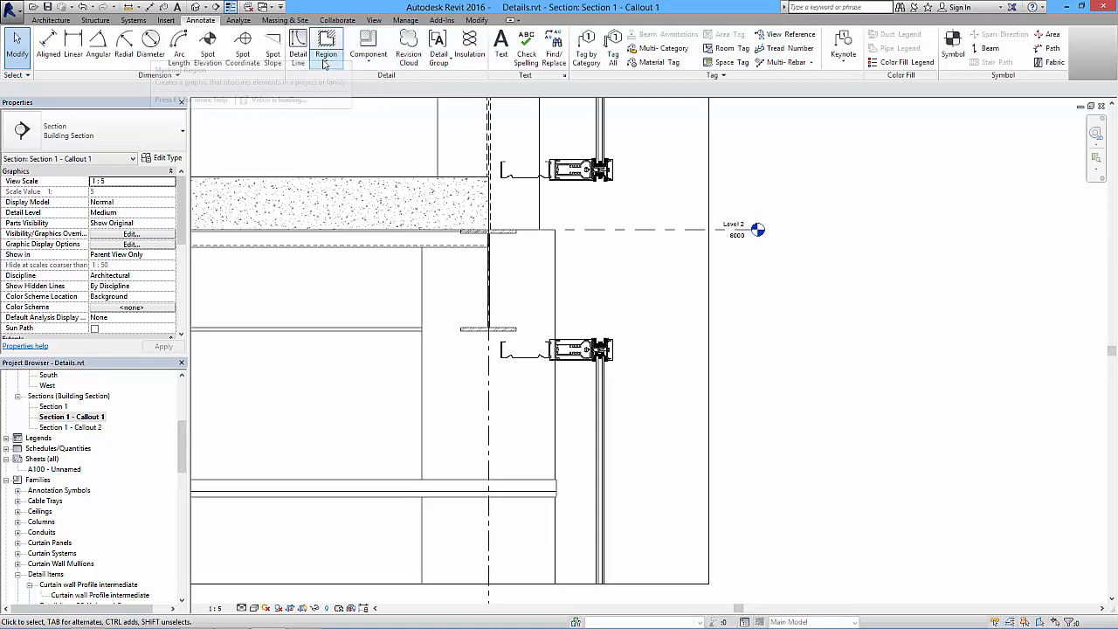
pyautogui.click(326, 67)
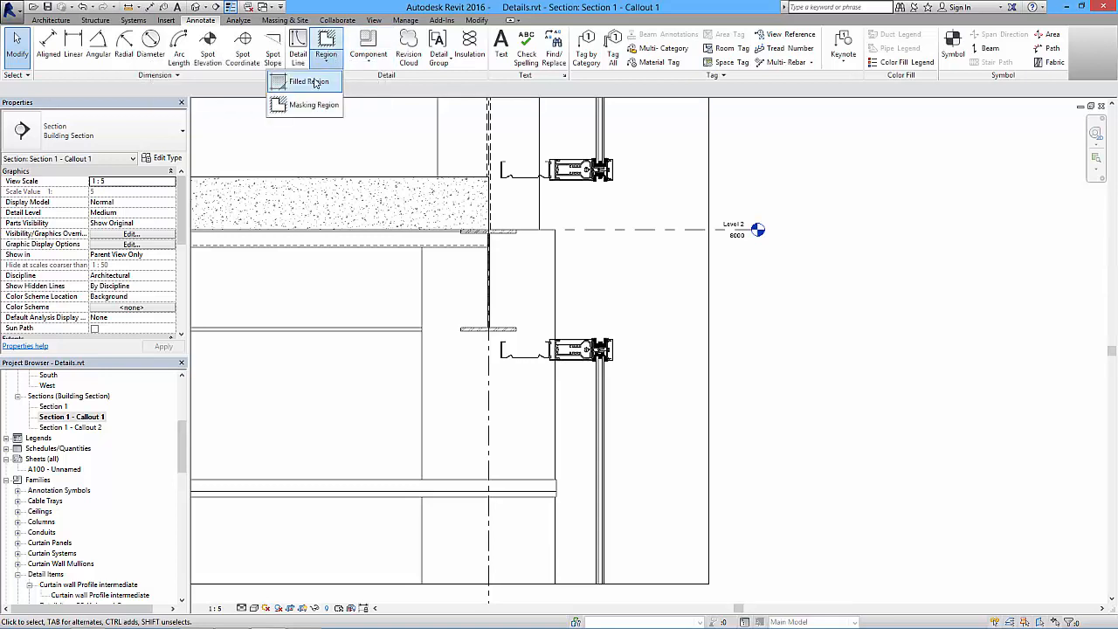
pyautogui.click(319, 86)
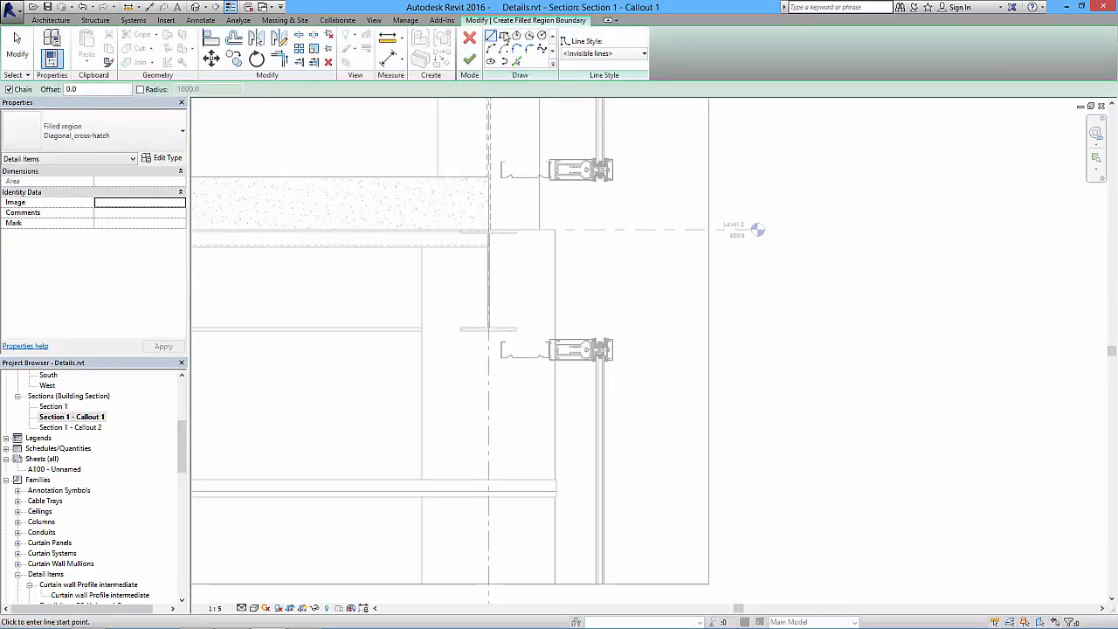
pyautogui.click(144, 138)
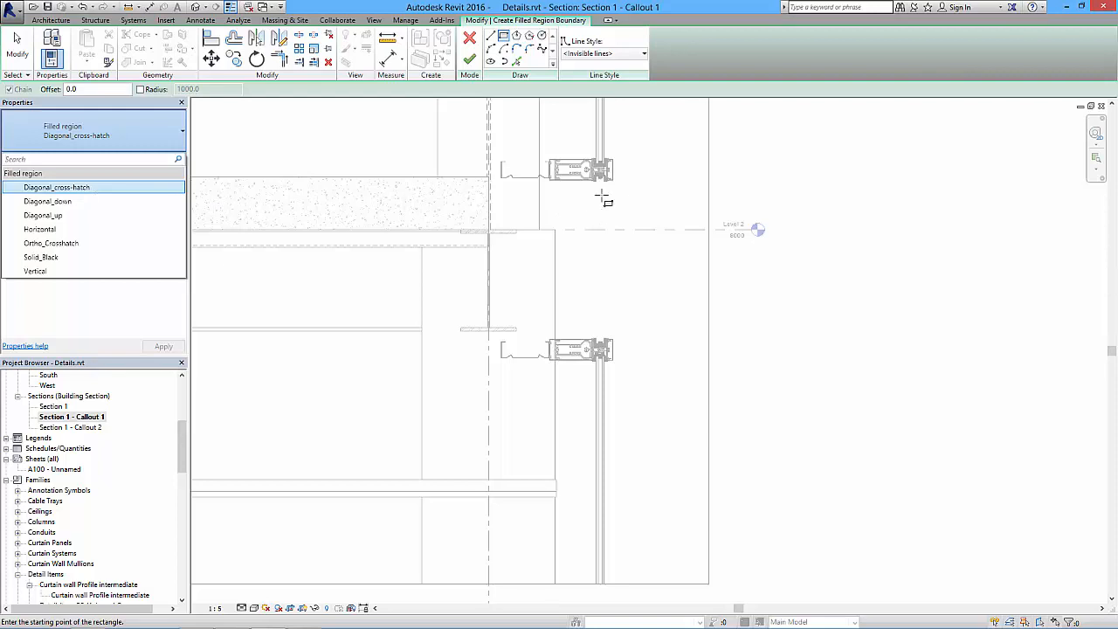
pyautogui.scroll(3, 600, 204)
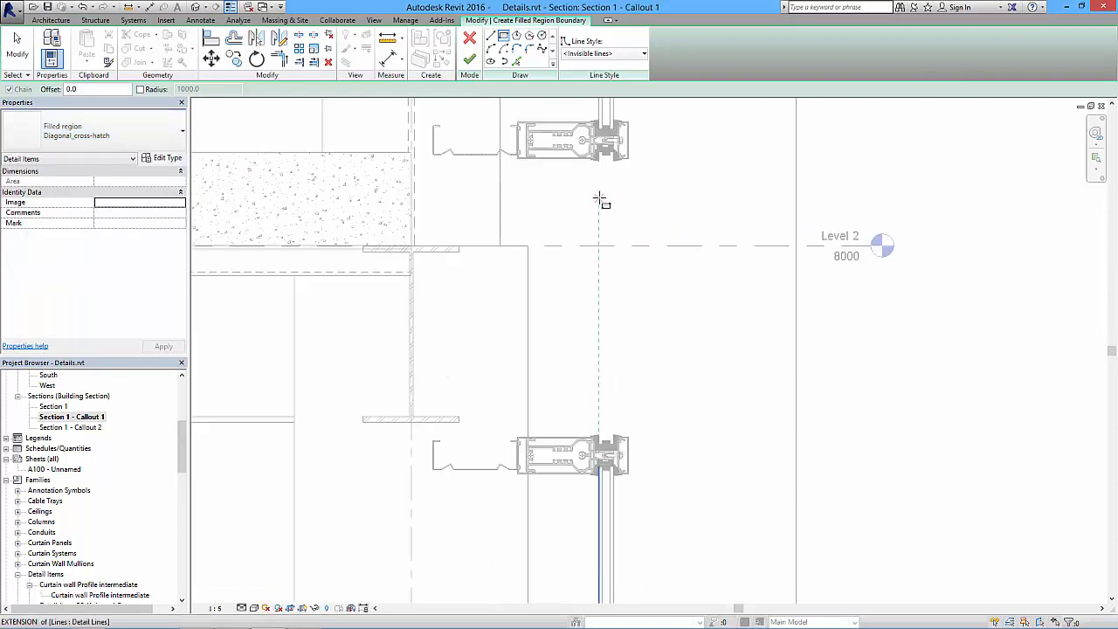
pyautogui.scroll(4, 607, 159)
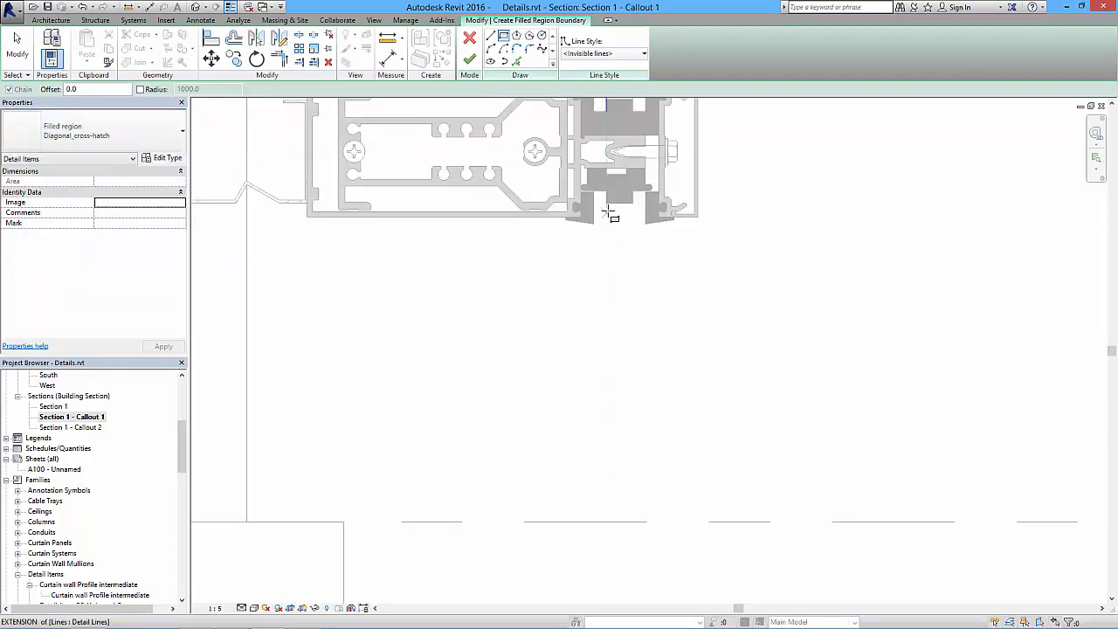
pyautogui.click(593, 201)
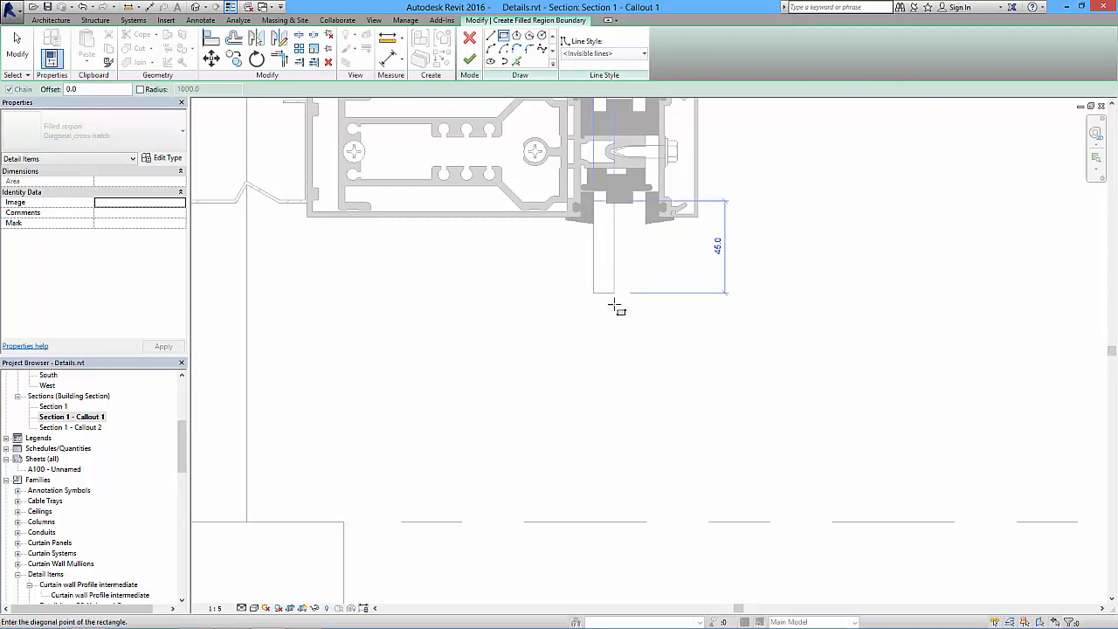
pyautogui.scroll(-2, 615, 302)
pyautogui.moveTo(624, 450); pyautogui.dragTo(606, 114, button='middle')
pyautogui.scroll(5, 607, 420)
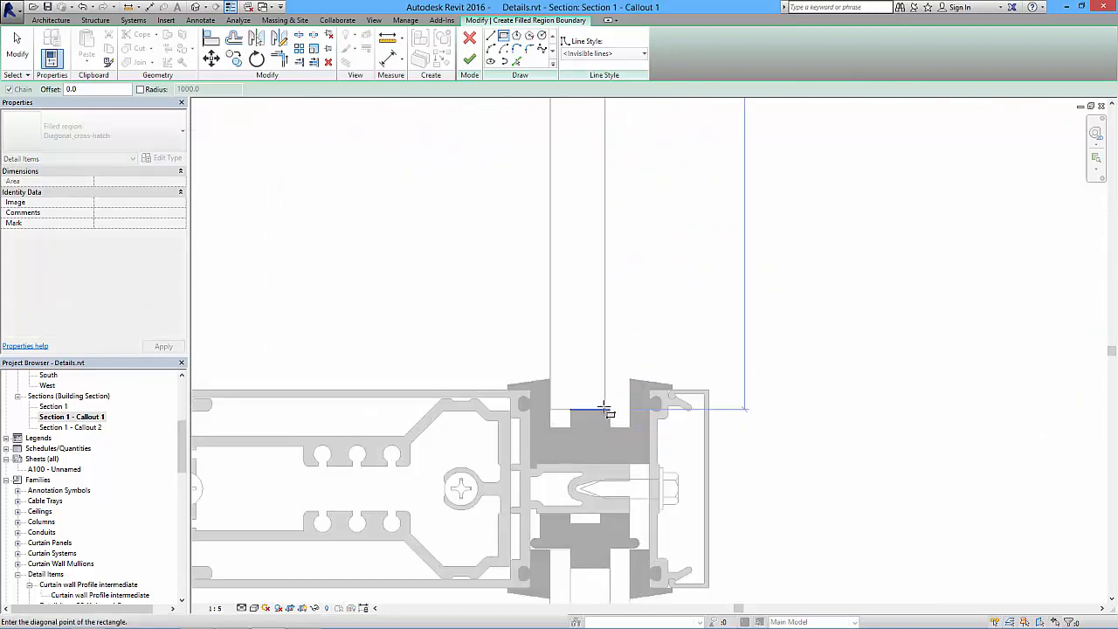
pyautogui.click(609, 409)
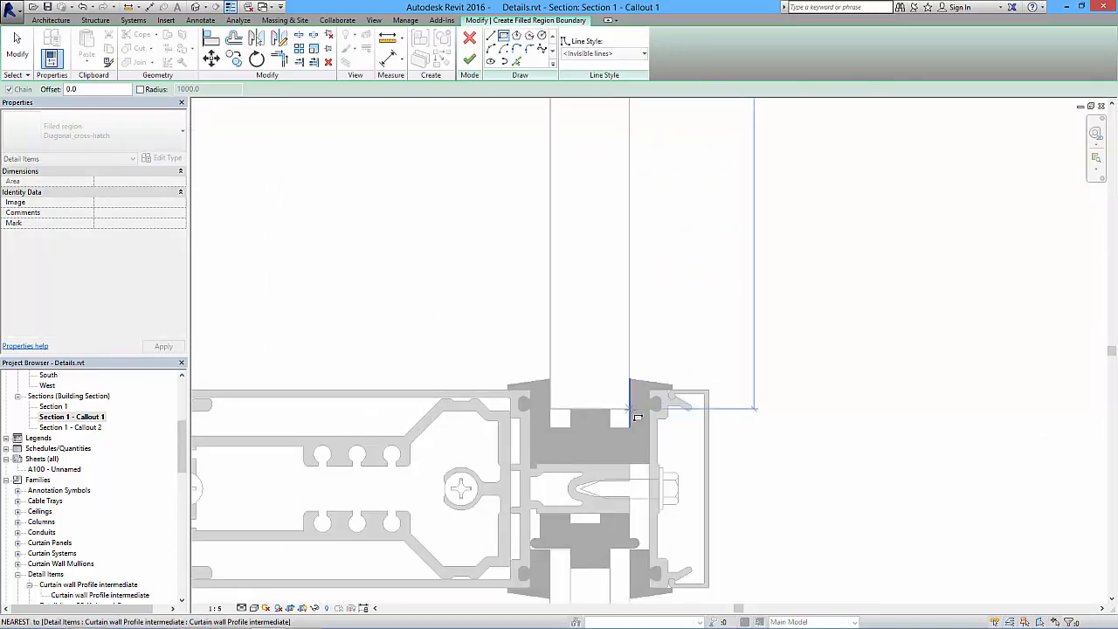
# - Choose the Medium Lines style and finish the cross-hatched filled region between the two mullion profiles
pyautogui.scroll(-3, 630, 350)
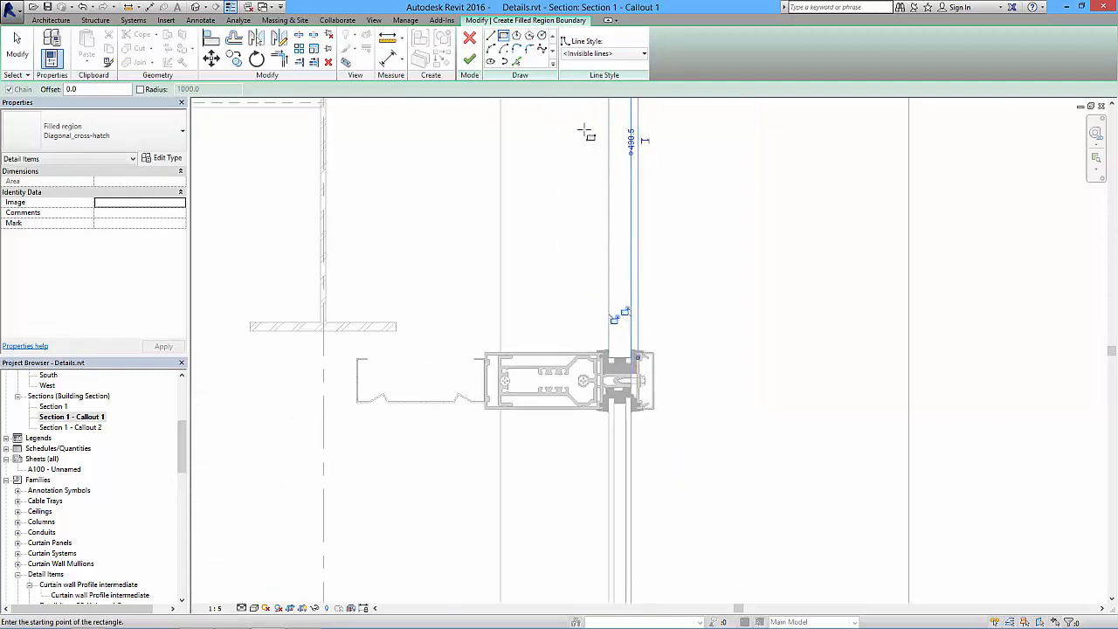
pyautogui.click(601, 54)
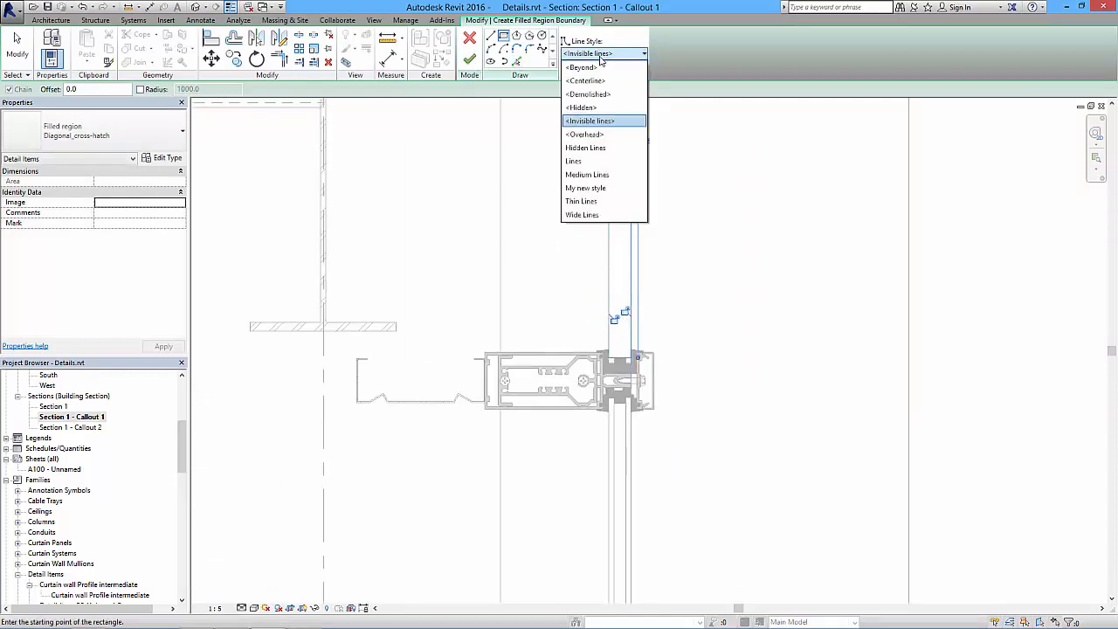
pyautogui.click(587, 174)
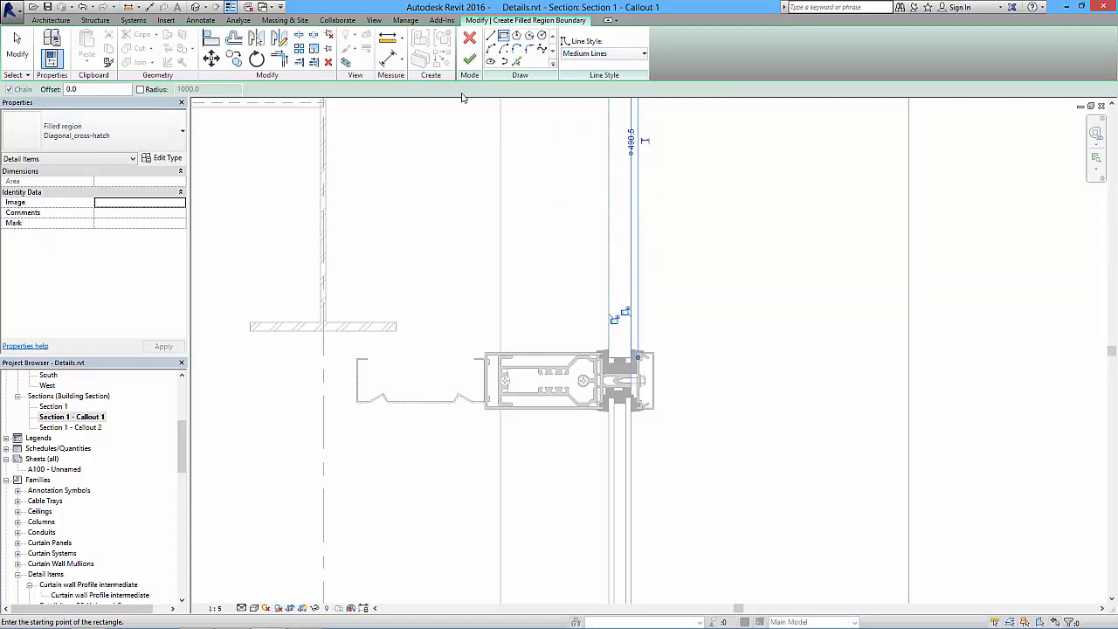
pyautogui.click(470, 59)
pyautogui.click(728, 341)
pyautogui.click(622, 262)
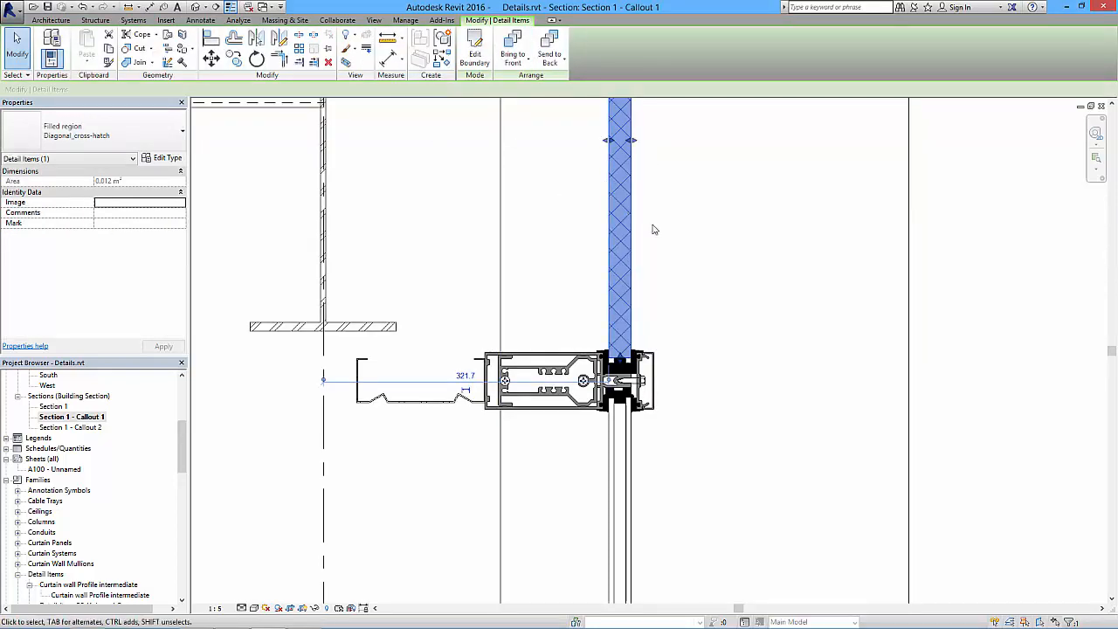
pyautogui.click(679, 318)
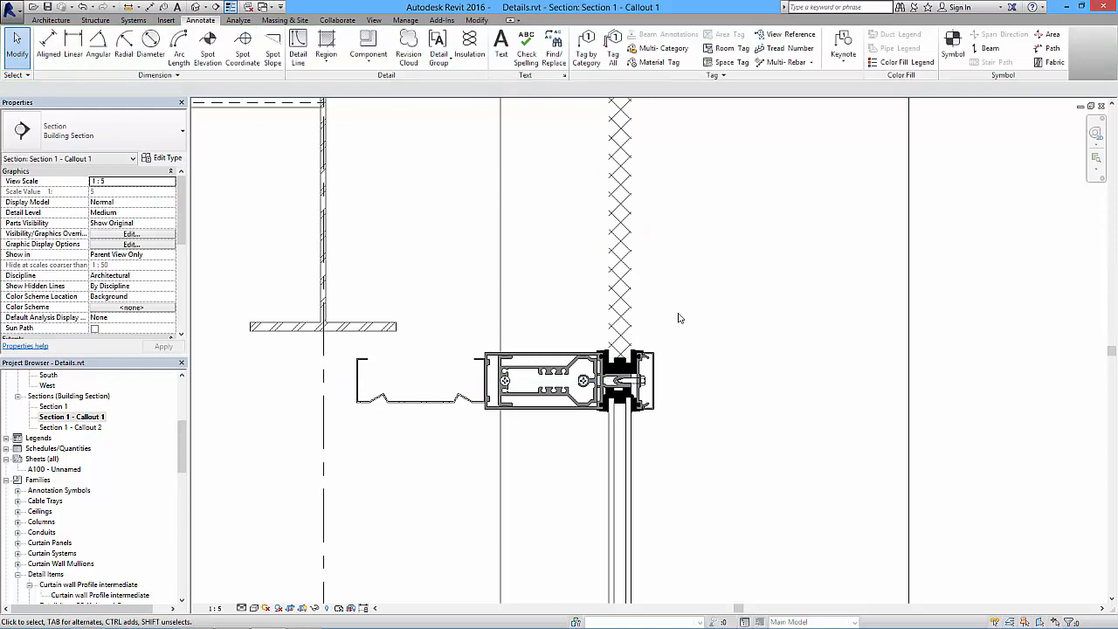
# - Edit the filled region's boundary so that all four edges use the Medium Lines style, and check it with thin-line display toggled
pyautogui.click(615, 311)
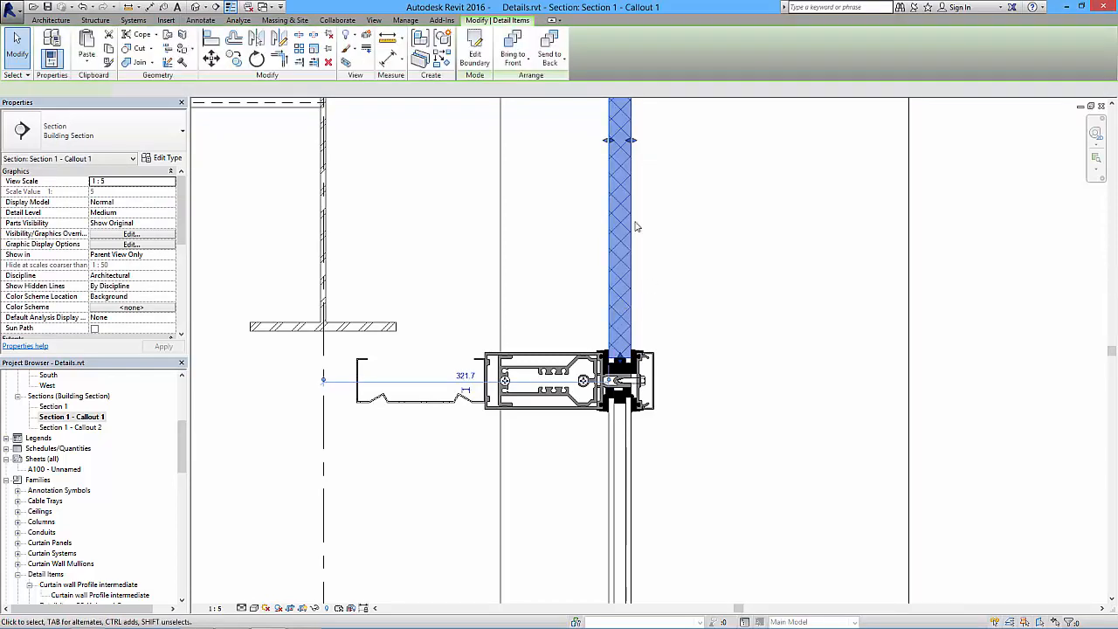
pyautogui.click(474, 51)
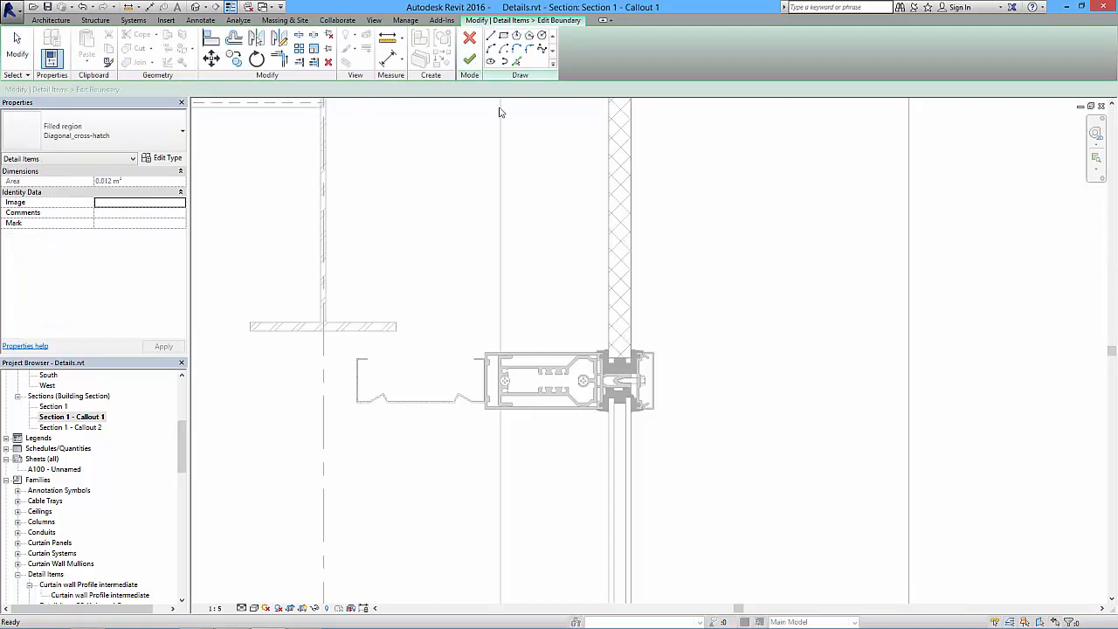
pyautogui.press('Tab')
pyautogui.click(633, 202)
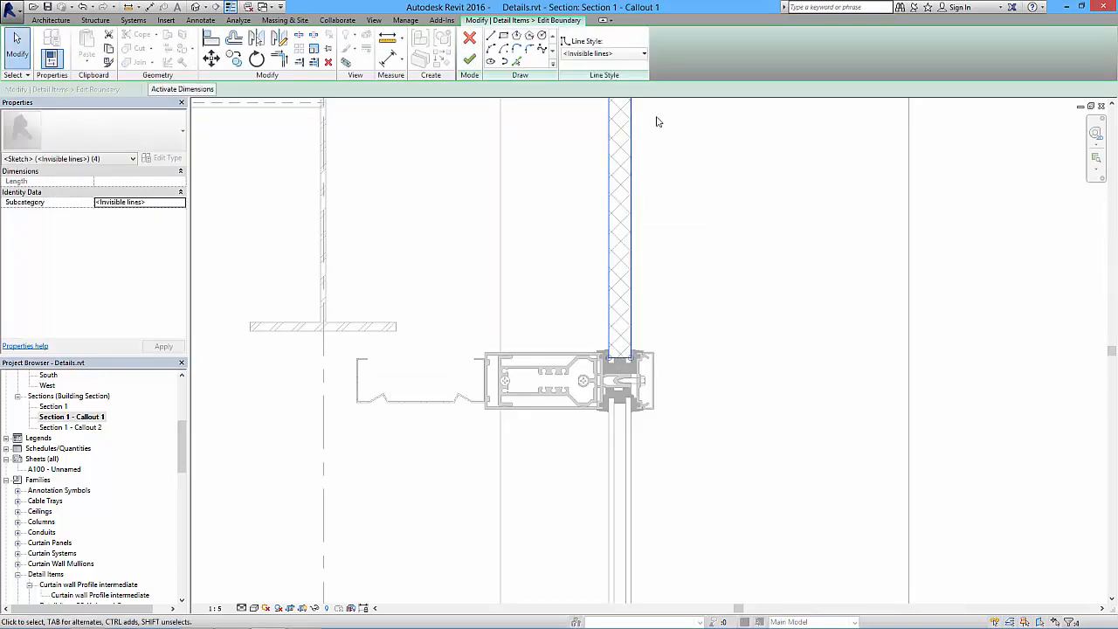
pyautogui.click(616, 54)
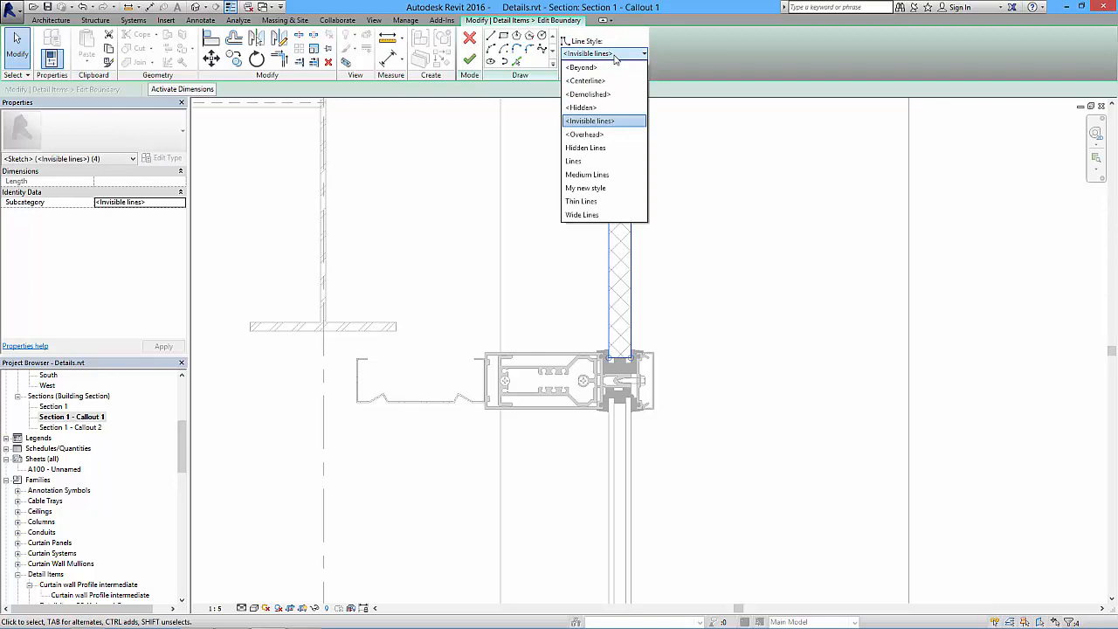
pyautogui.click(601, 175)
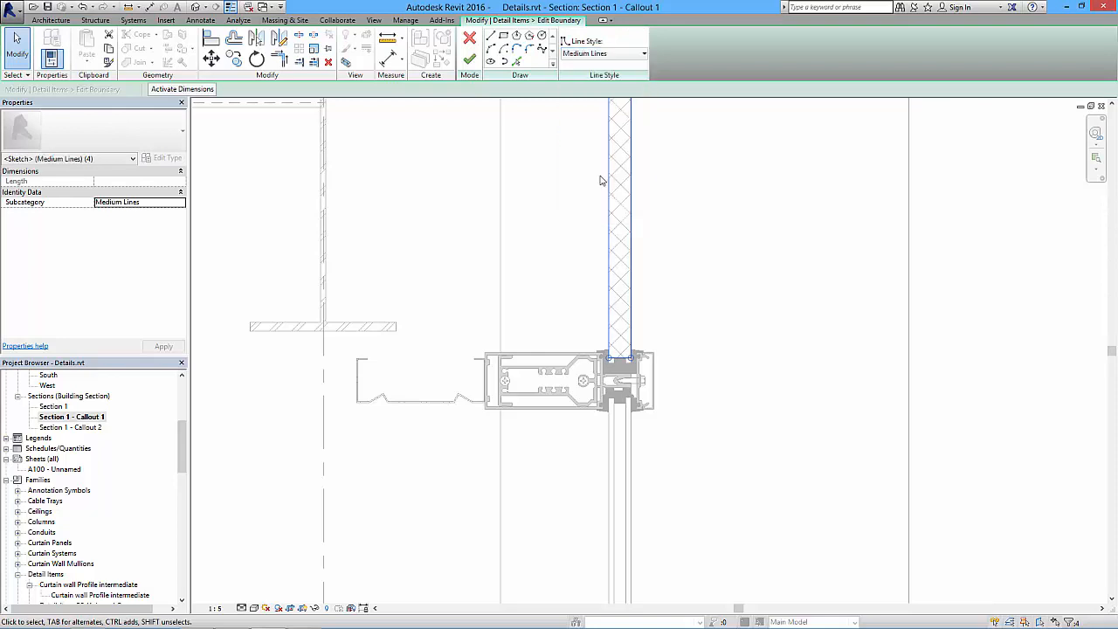
pyautogui.click(470, 60)
pyautogui.click(713, 253)
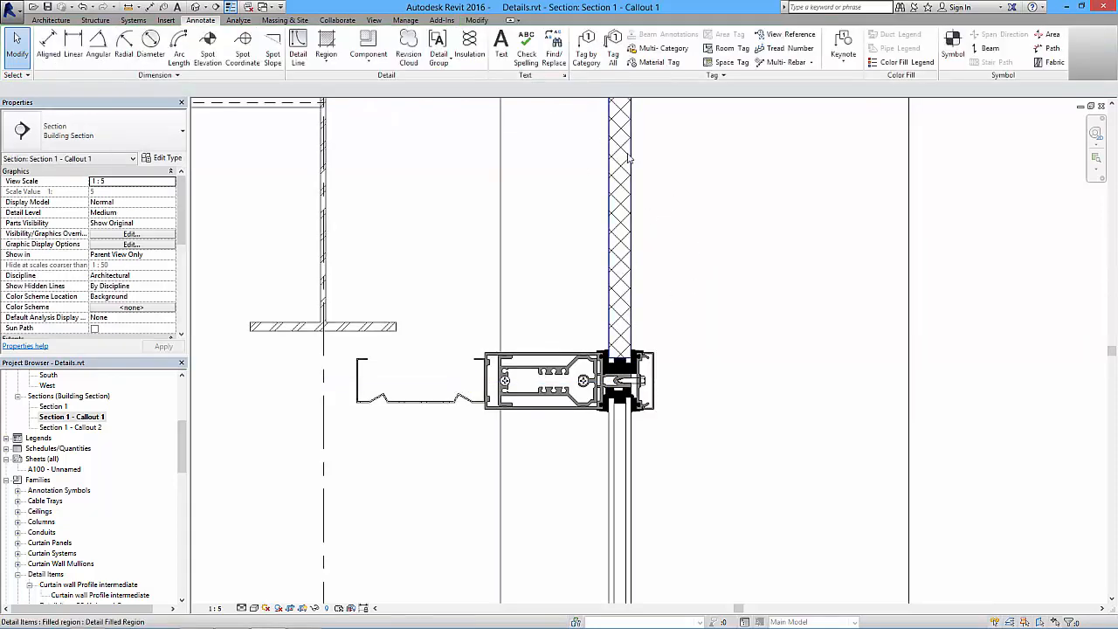
pyautogui.click(230, 7)
pyautogui.click(231, 7)
# - Change the spandrel filled region's type to Diagonal_up
pyautogui.scroll(-3, 513, 246)
pyautogui.scroll(2, 512, 245)
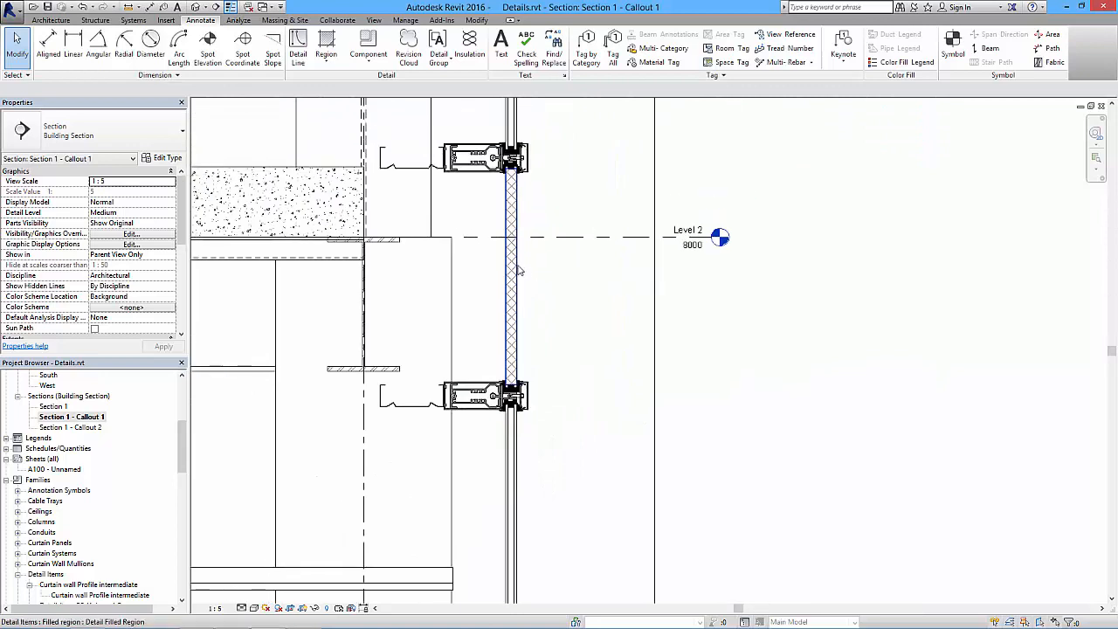
pyautogui.click(512, 163)
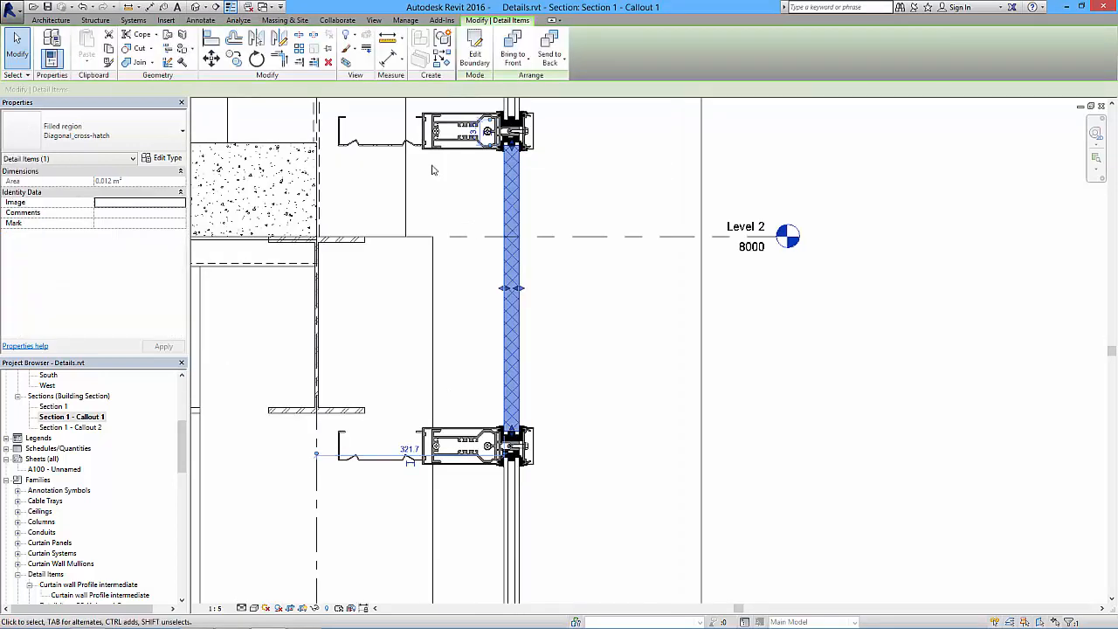
pyautogui.click(163, 141)
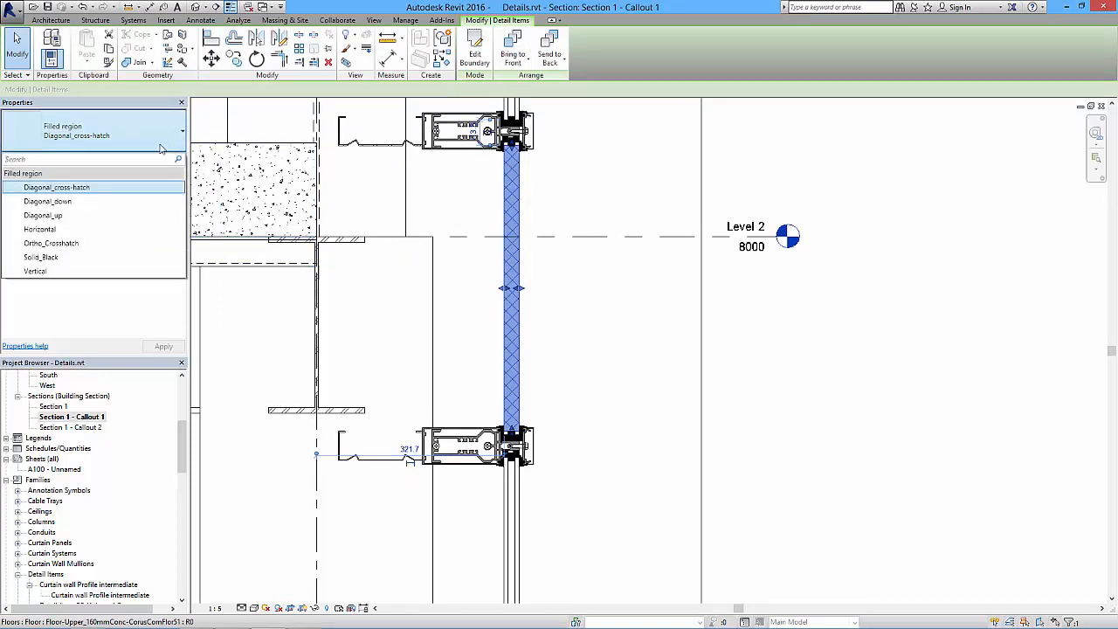
pyautogui.click(44, 215)
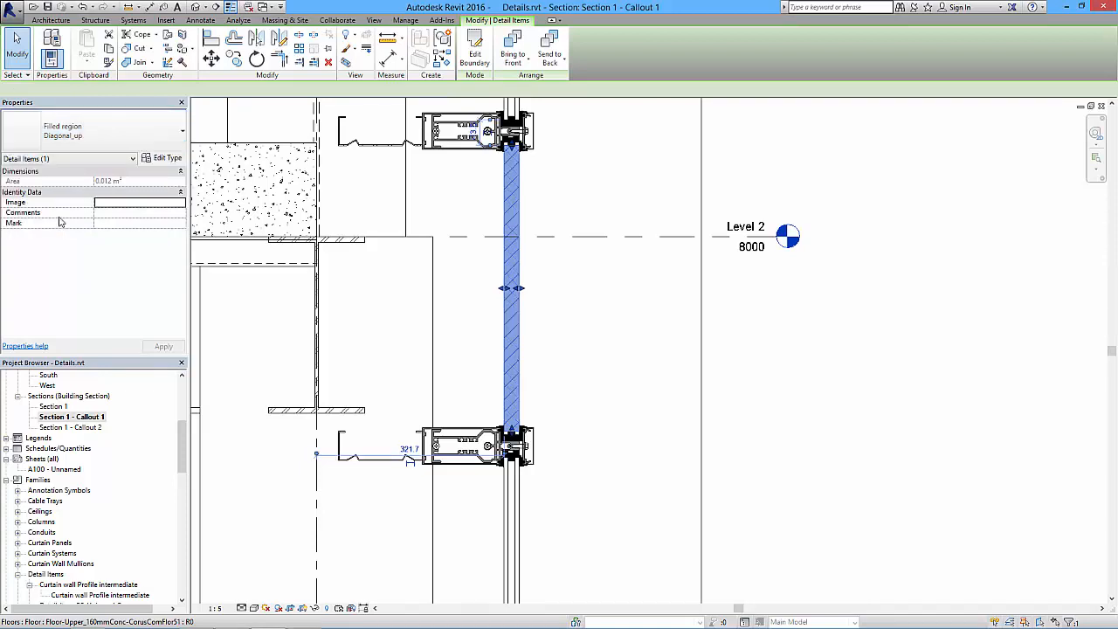
pyautogui.click(568, 216)
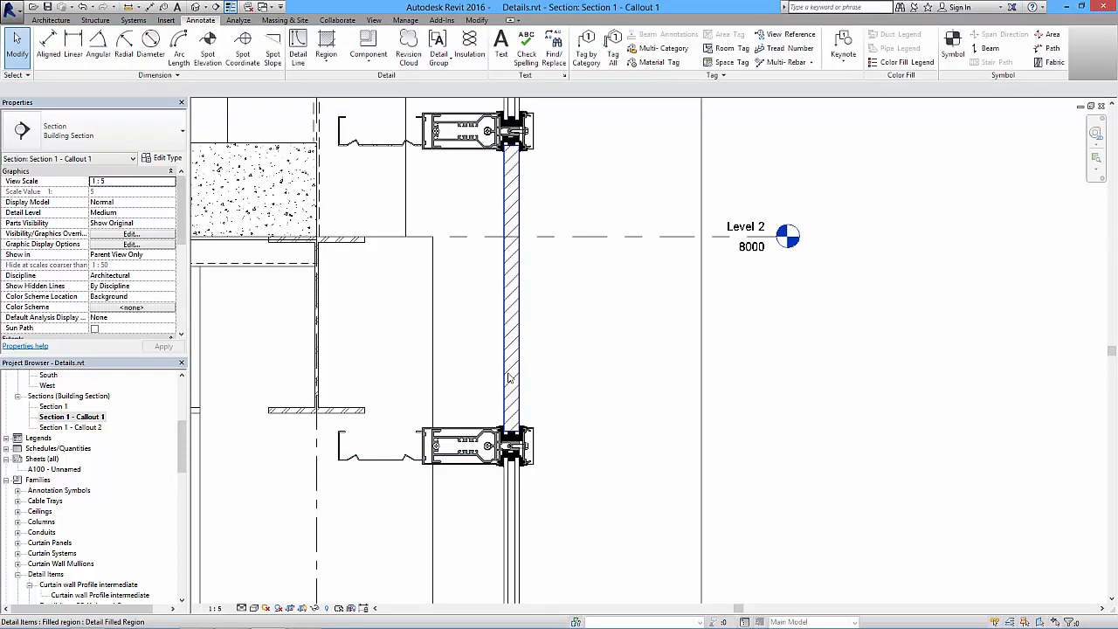
# - Duplicate the spandrel region's Diagonal_up type as Diagonal_up 2
pyautogui.click(514, 312)
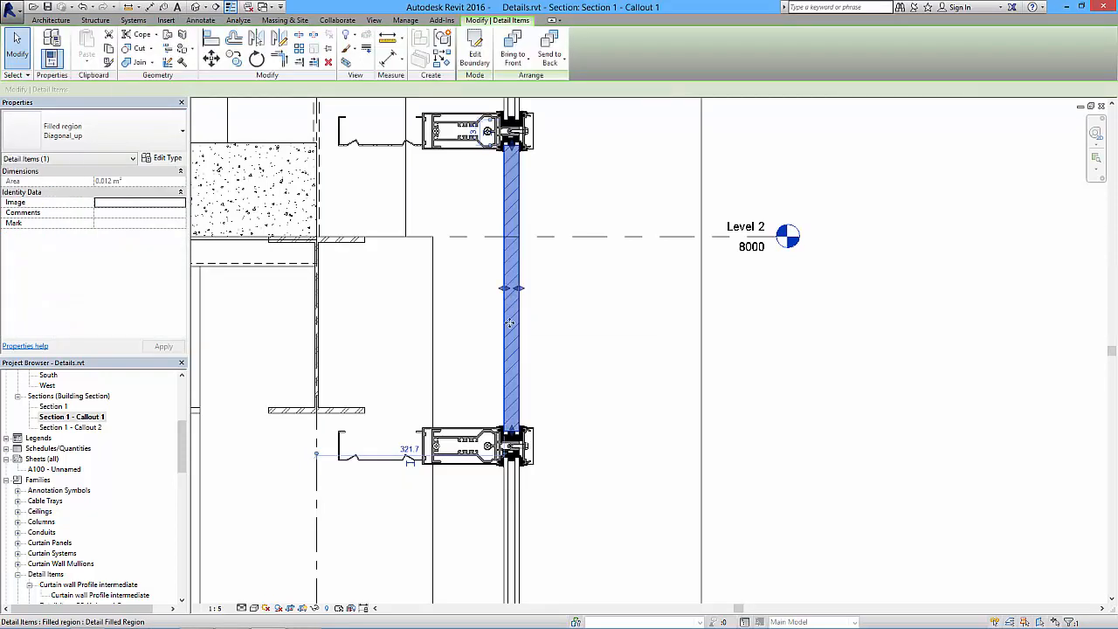
pyautogui.click(165, 158)
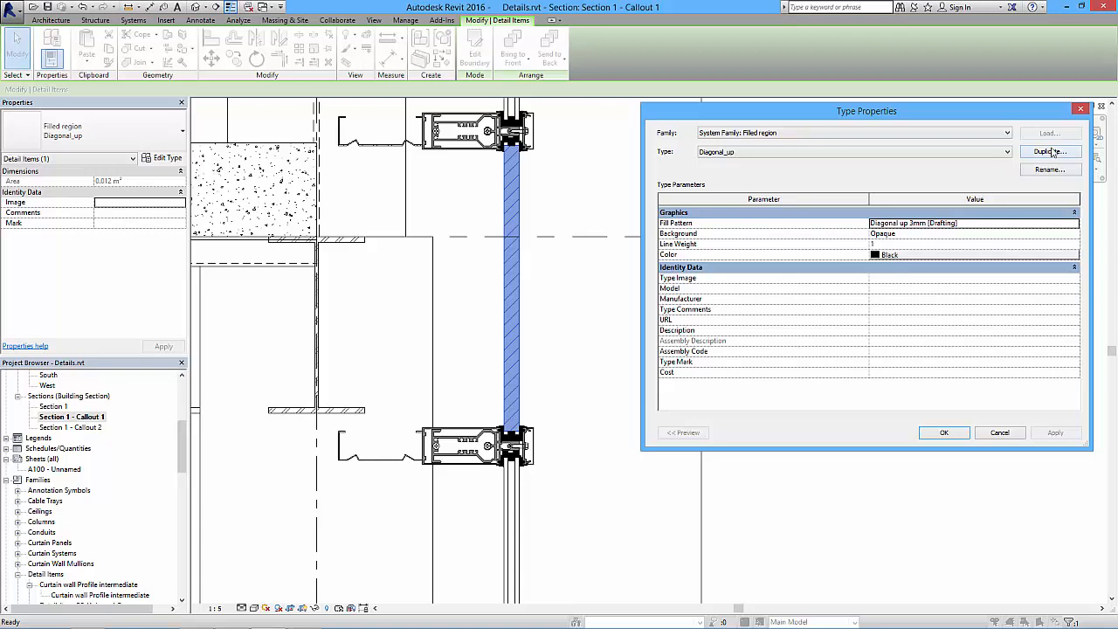
pyautogui.click(1051, 151)
pyautogui.click(867, 272)
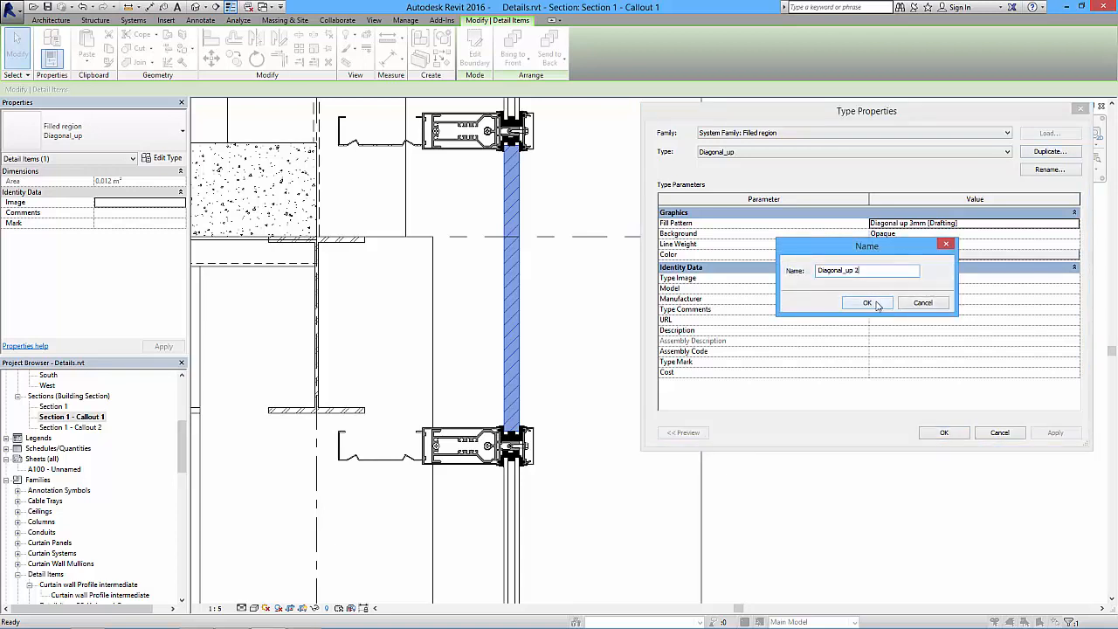
pyautogui.click(878, 304)
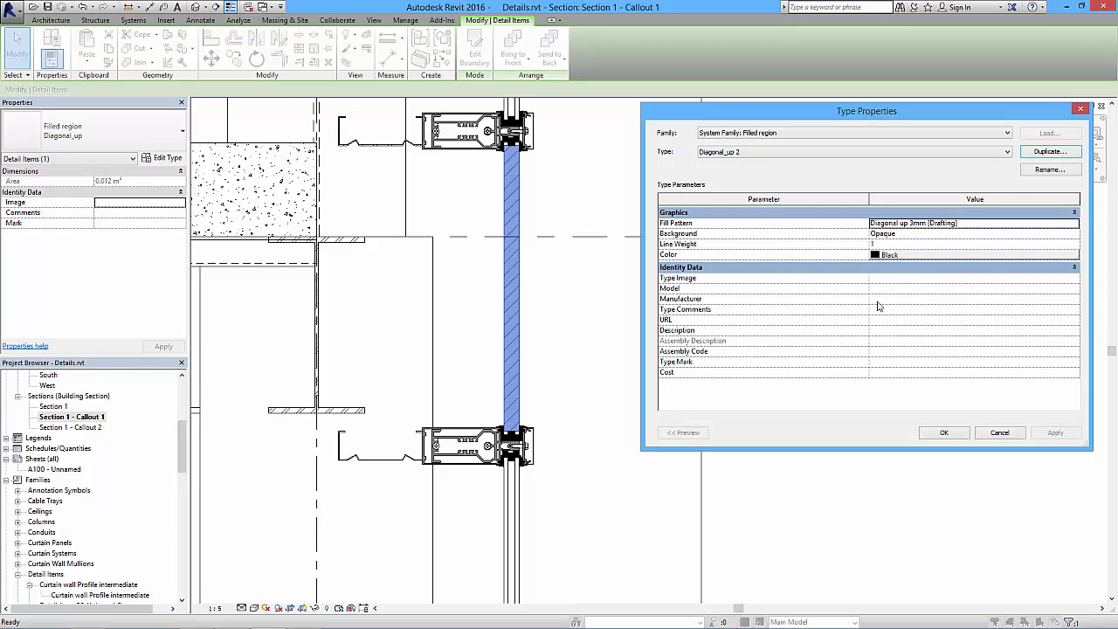
# - Set the duplicated region type's fill pattern to the Diagonal up 0.5mm drafting pattern and apply it to the spandrel
pyautogui.click(946, 227)
pyautogui.click(1075, 224)
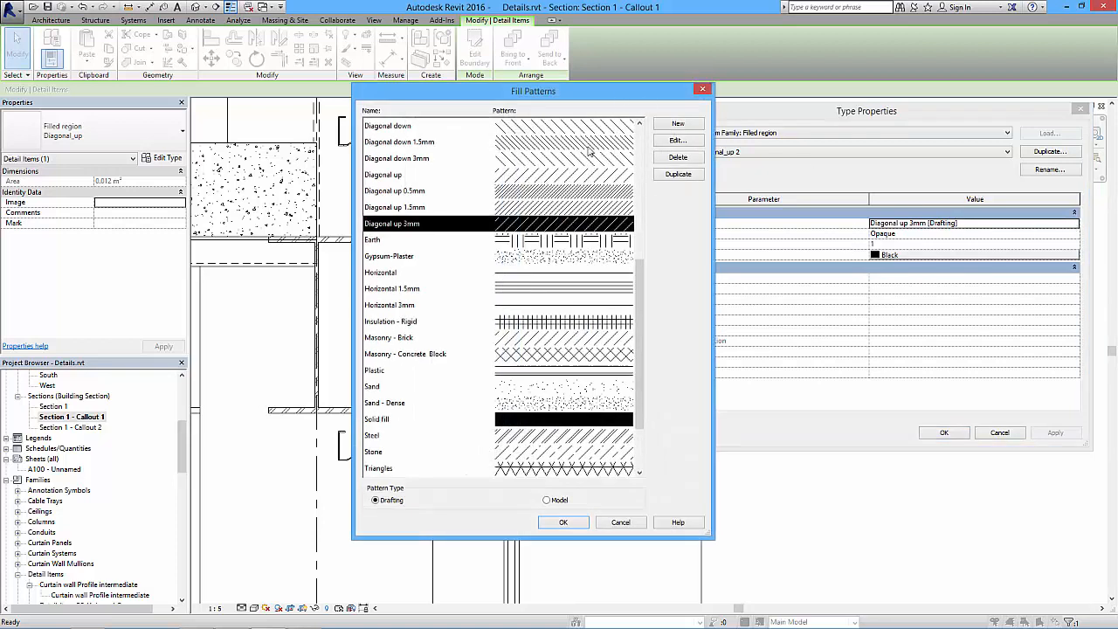
pyautogui.click(513, 210)
pyautogui.click(522, 196)
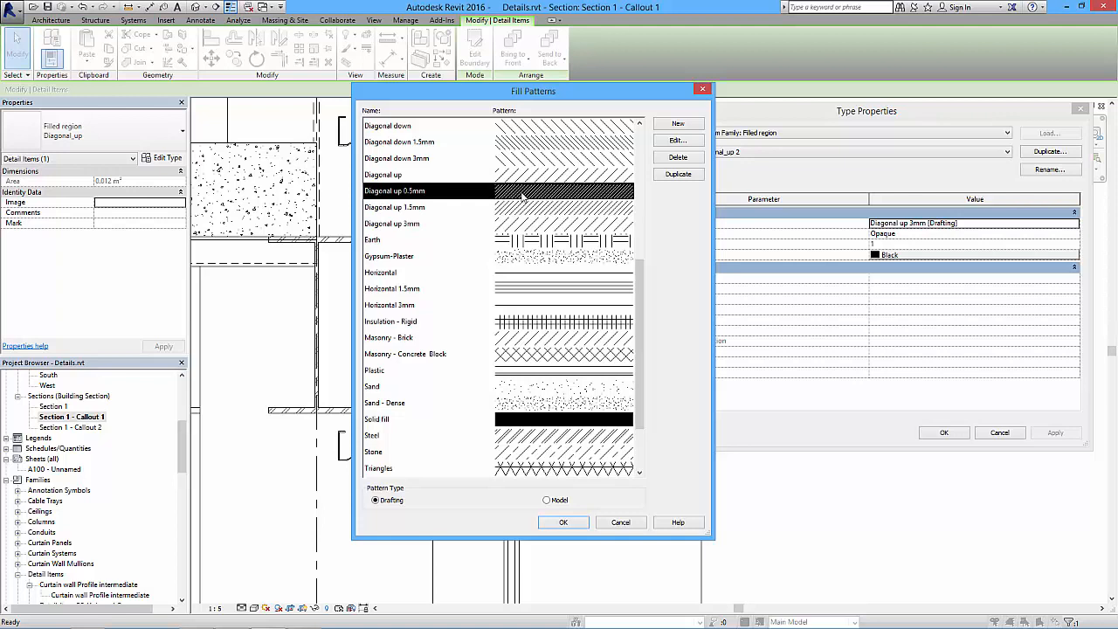
pyautogui.click(564, 522)
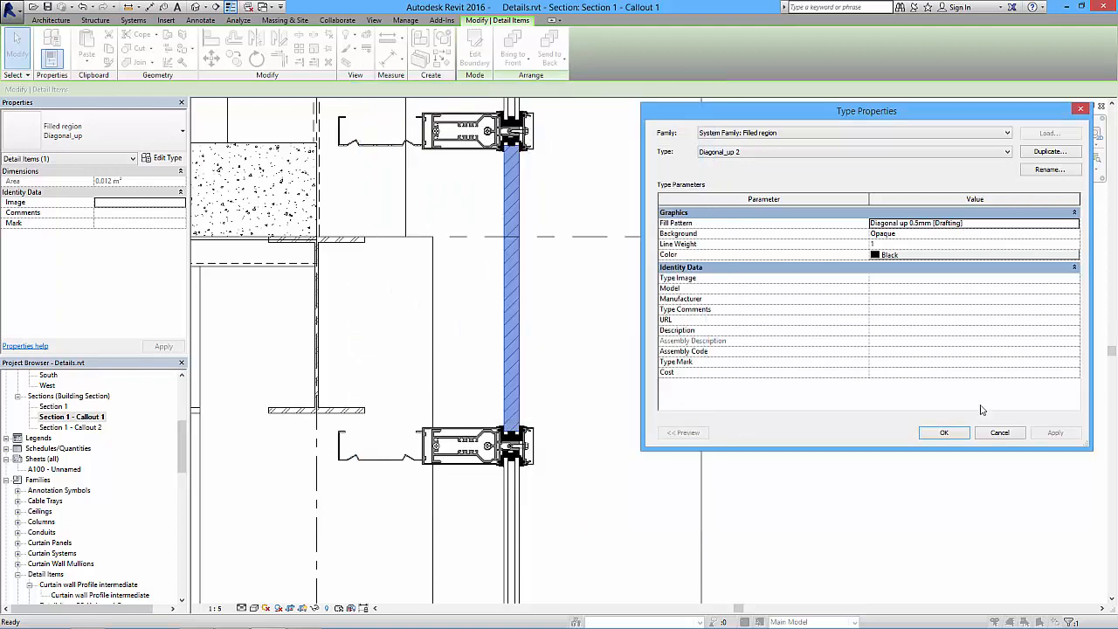
pyautogui.click(944, 433)
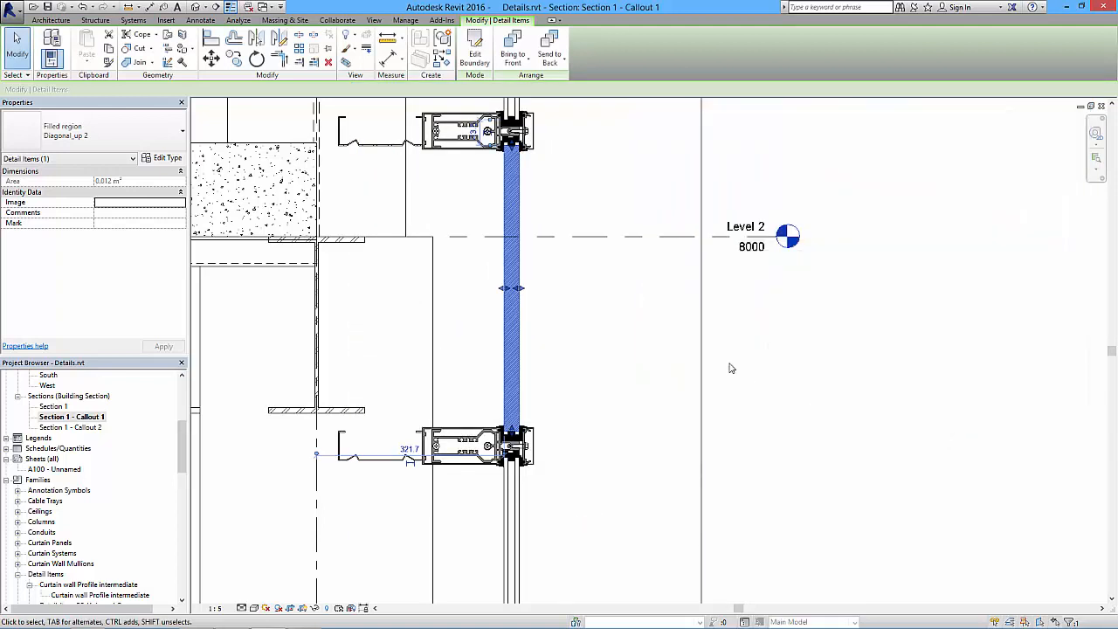
pyautogui.click(629, 431)
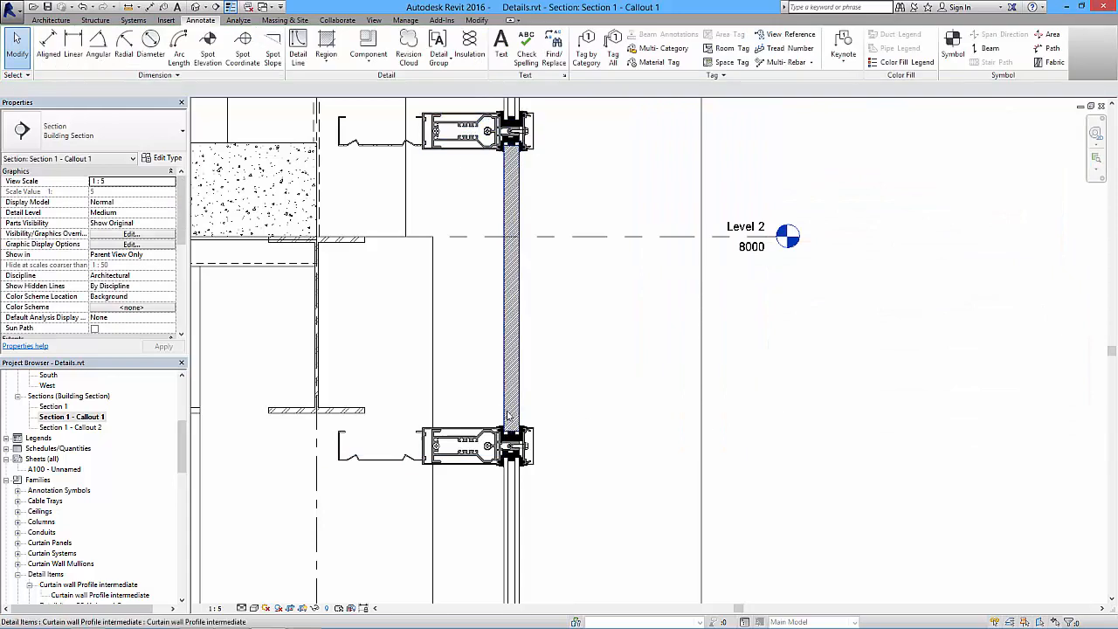
pyautogui.scroll(-1, 580, 355)
pyautogui.scroll(-1, 559, 294)
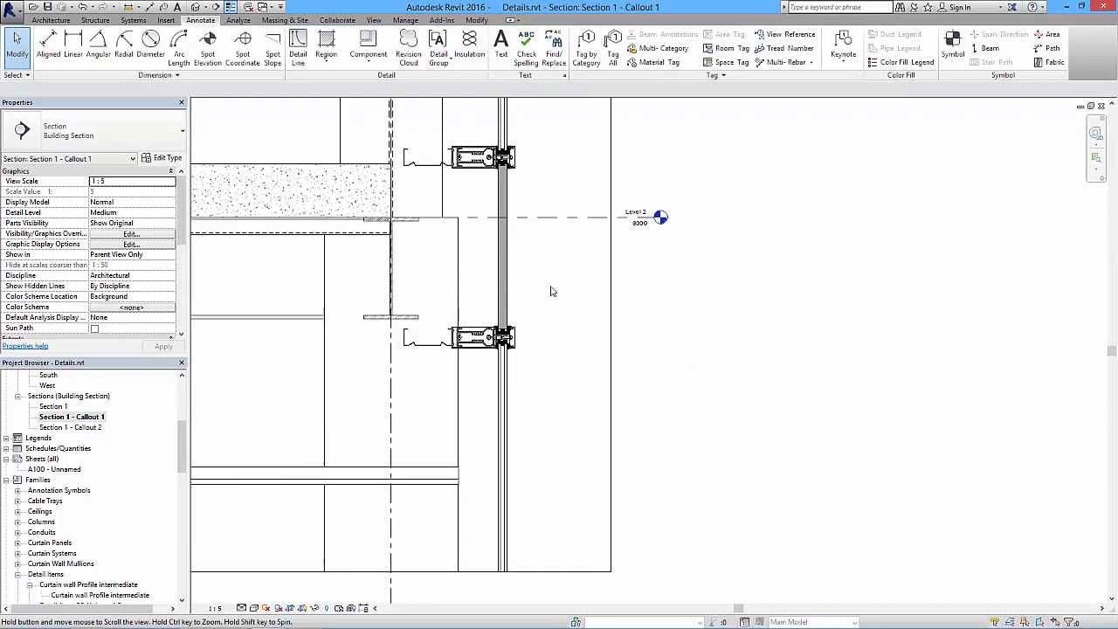
pyautogui.scroll(-1, 526, 304)
pyautogui.moveTo(546, 313); pyautogui.dragTo(631, 294, button='middle')
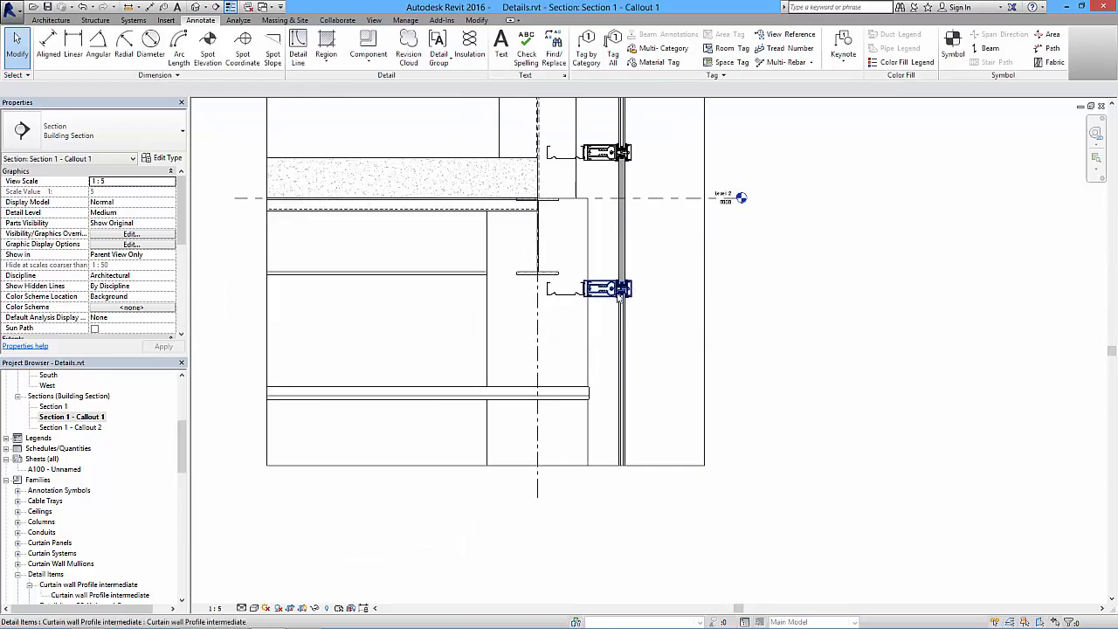
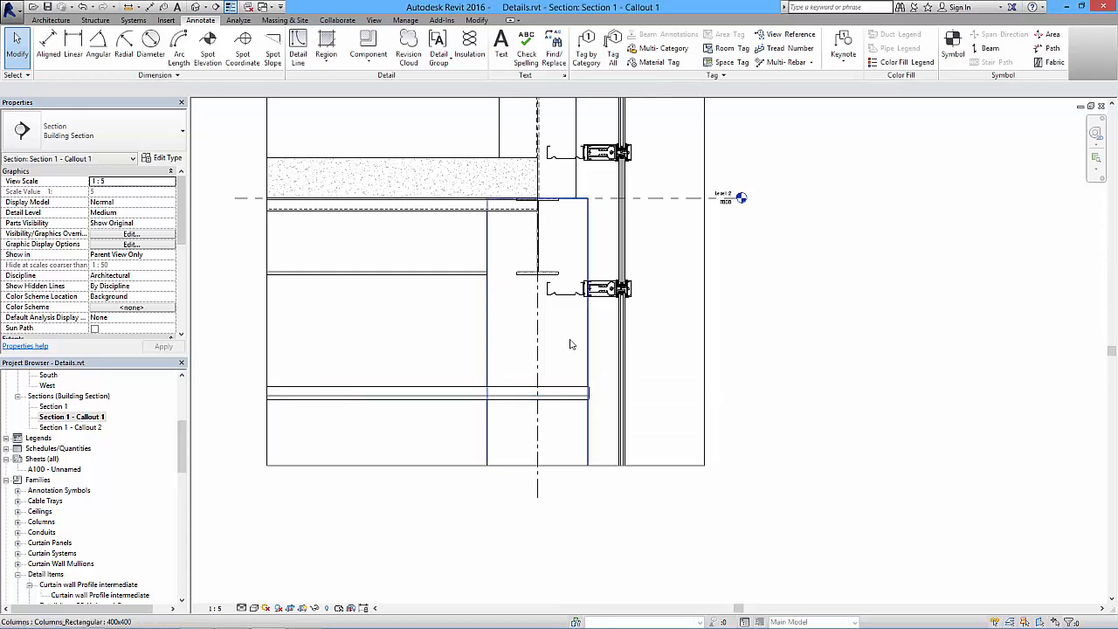
# - Load the Suspended ceiling bulkhead.rfa detail component family from the A202CAB Details folder
pyautogui.moveTo(495, 354); pyautogui.dragTo(627, 370, button='middle')
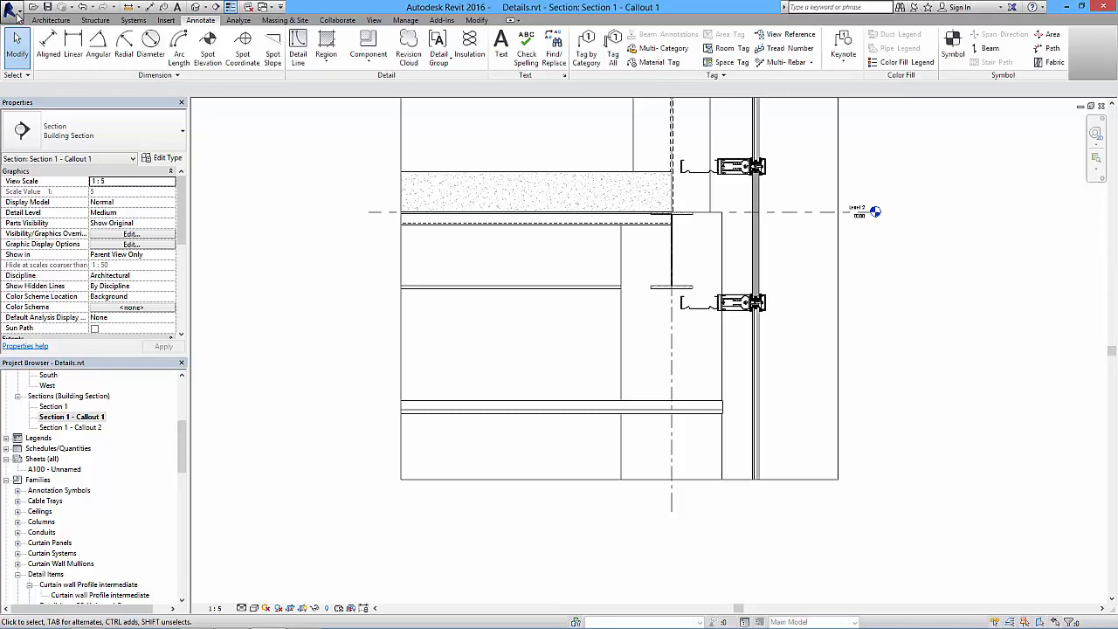
pyautogui.click(368, 44)
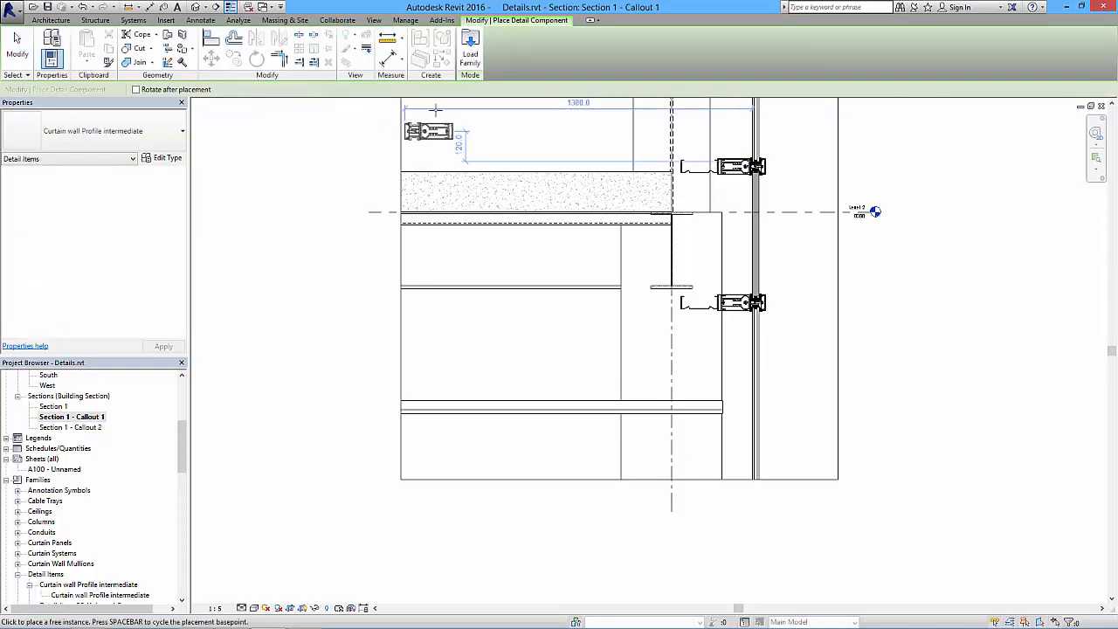
pyautogui.click(470, 48)
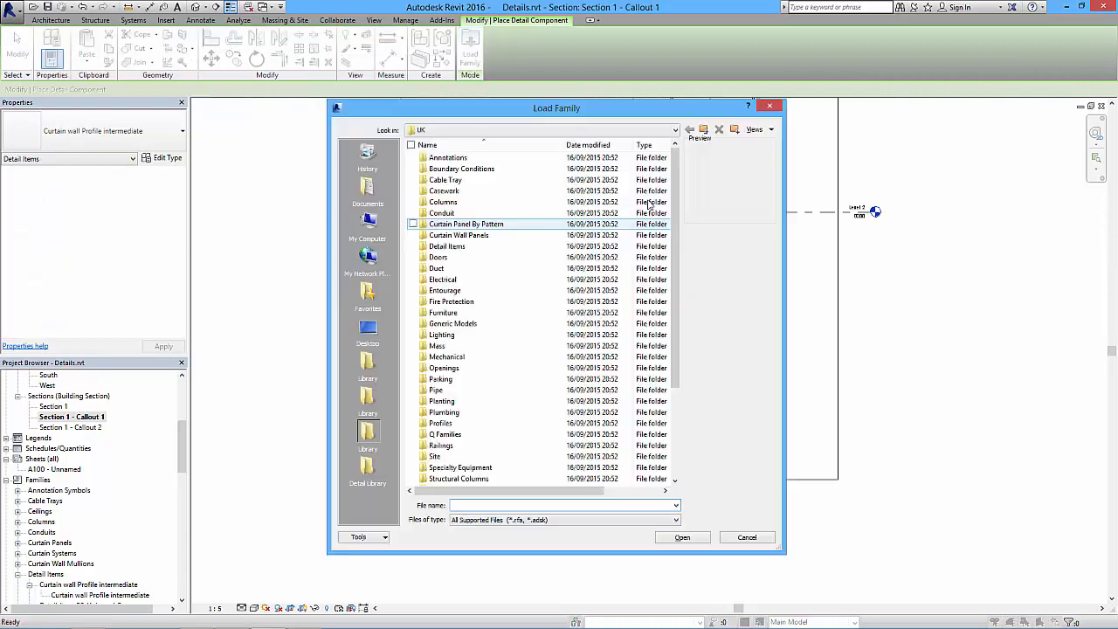
pyautogui.click(675, 130)
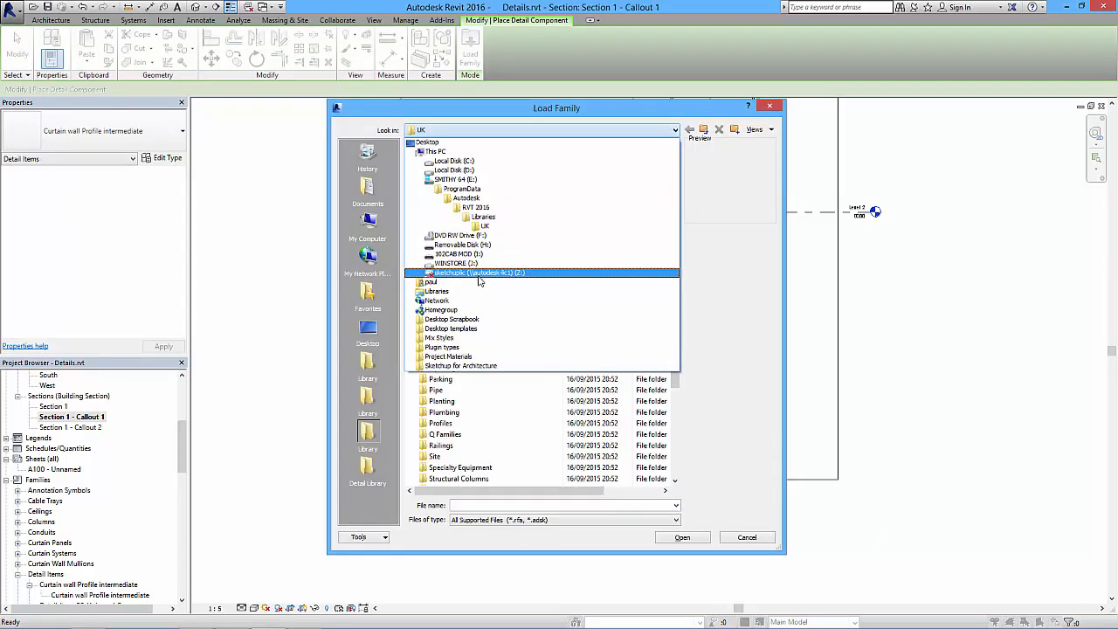
pyautogui.click(471, 254)
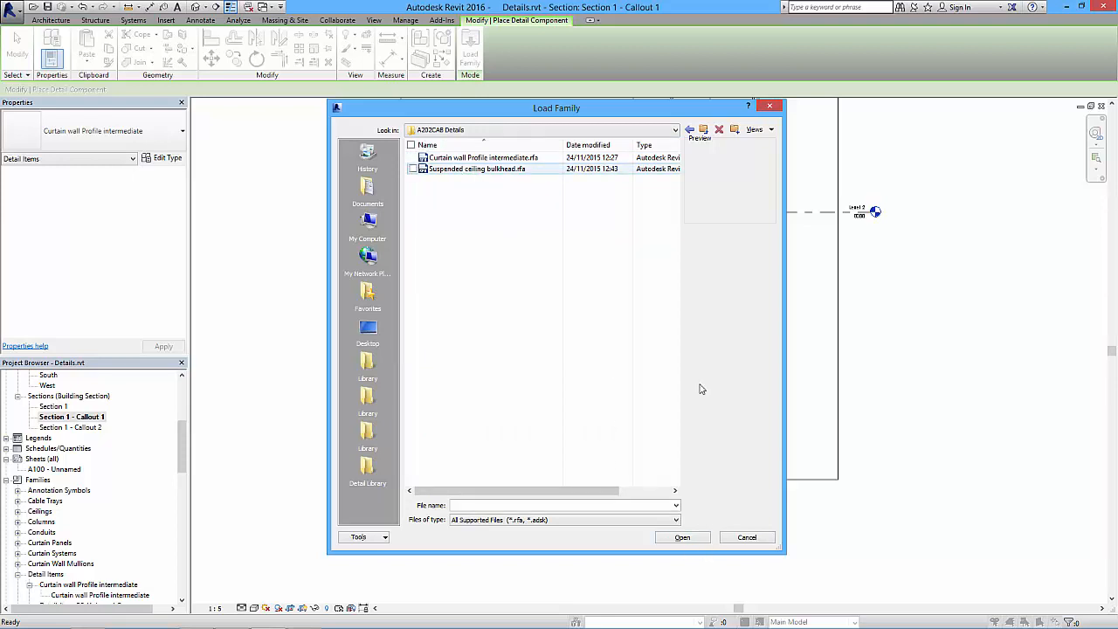
pyautogui.click(612, 169)
pyautogui.click(682, 538)
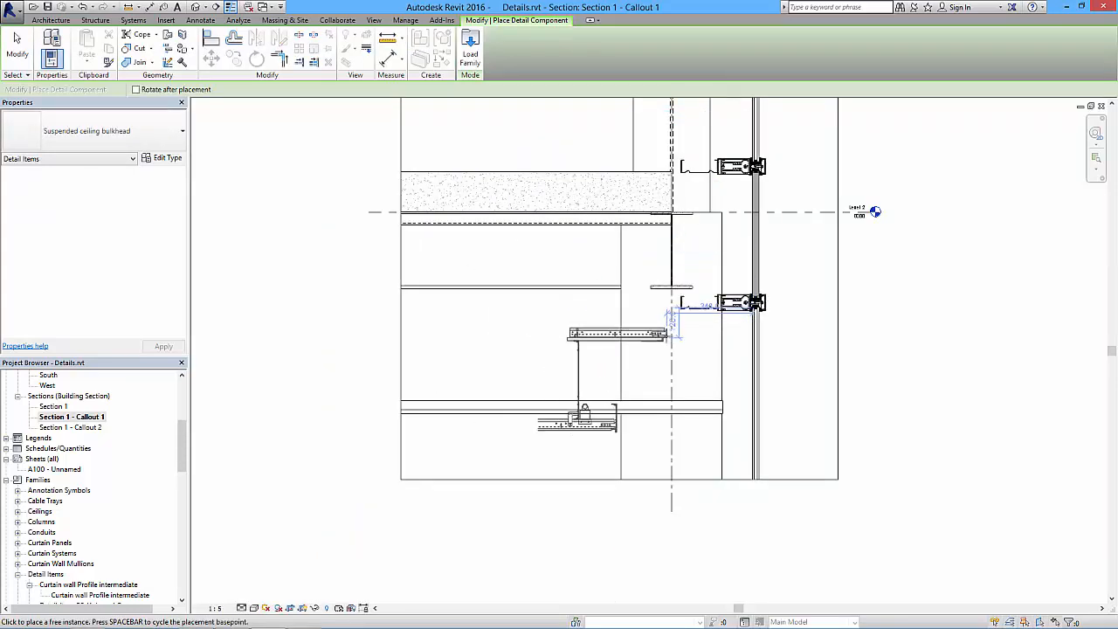
# - Place one suspended ceiling bulkhead component below the steel beam, about 355 mm inside the curtain wall glazing line
pyautogui.scroll(3, 668, 332)
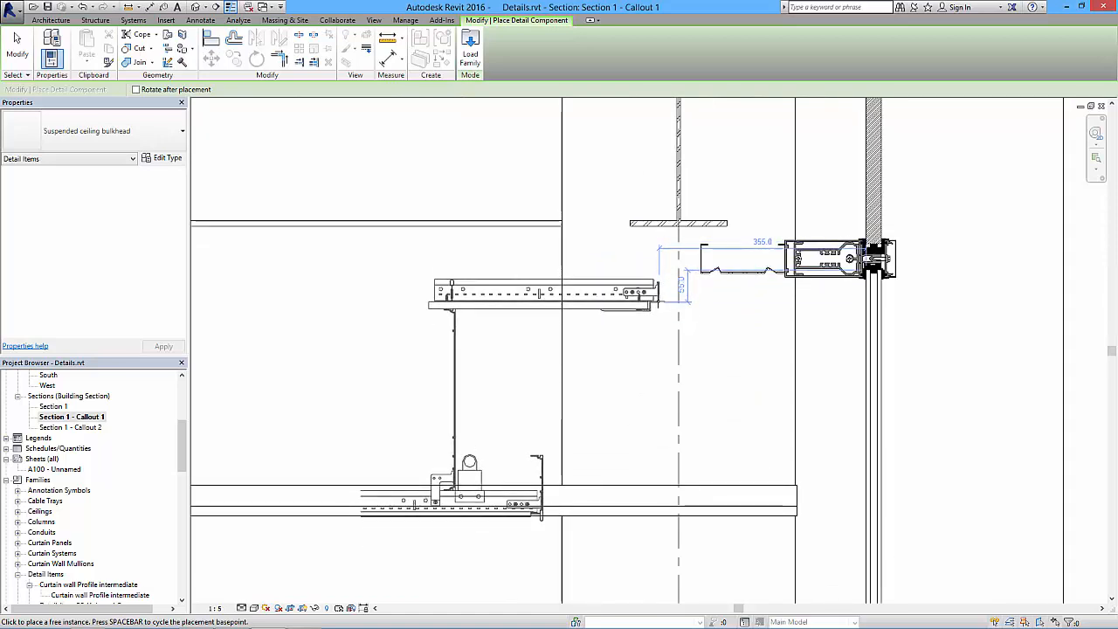
pyautogui.click(686, 302)
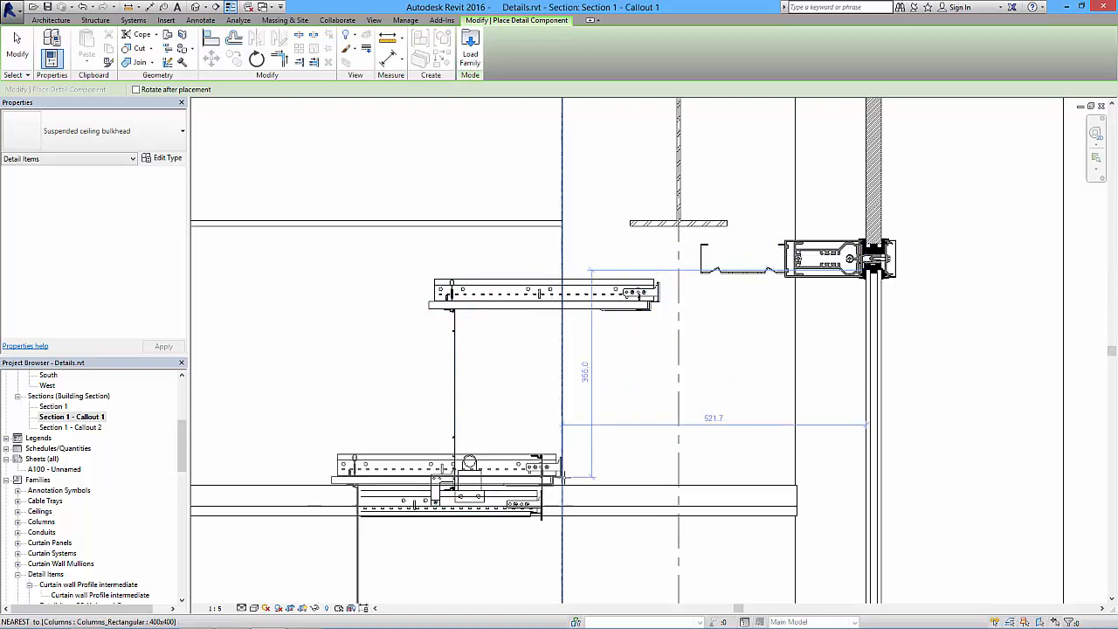
pyautogui.press('Escape')
pyautogui.press('Escape')
pyautogui.moveTo(634, 433); pyautogui.dragTo(673, 293, button='middle')
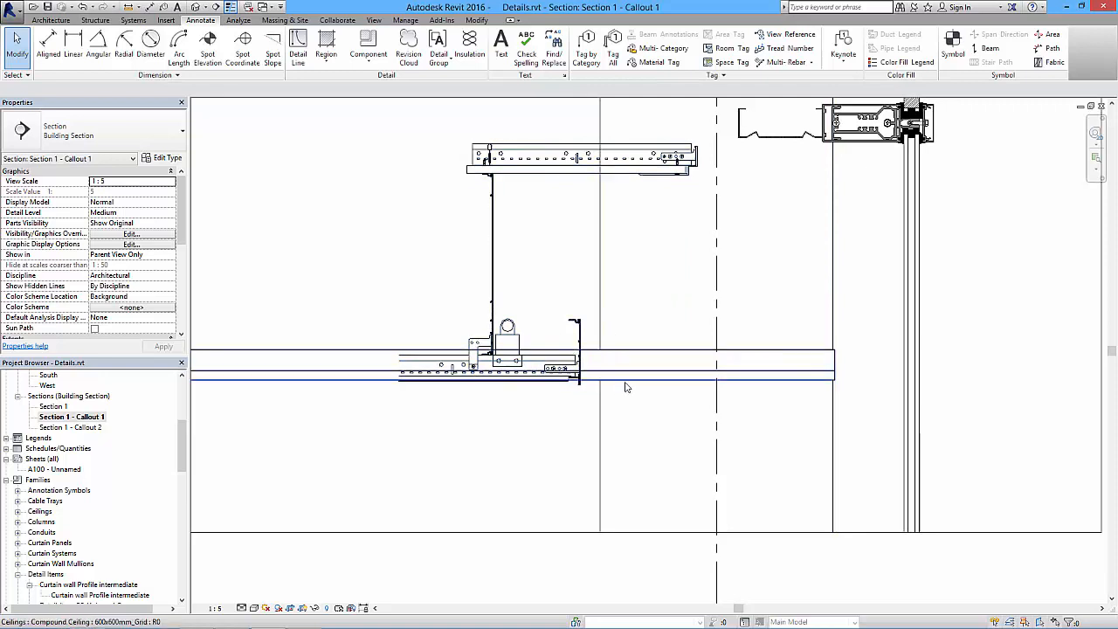
pyautogui.moveTo(647, 355); pyautogui.dragTo(581, 491, button='middle')
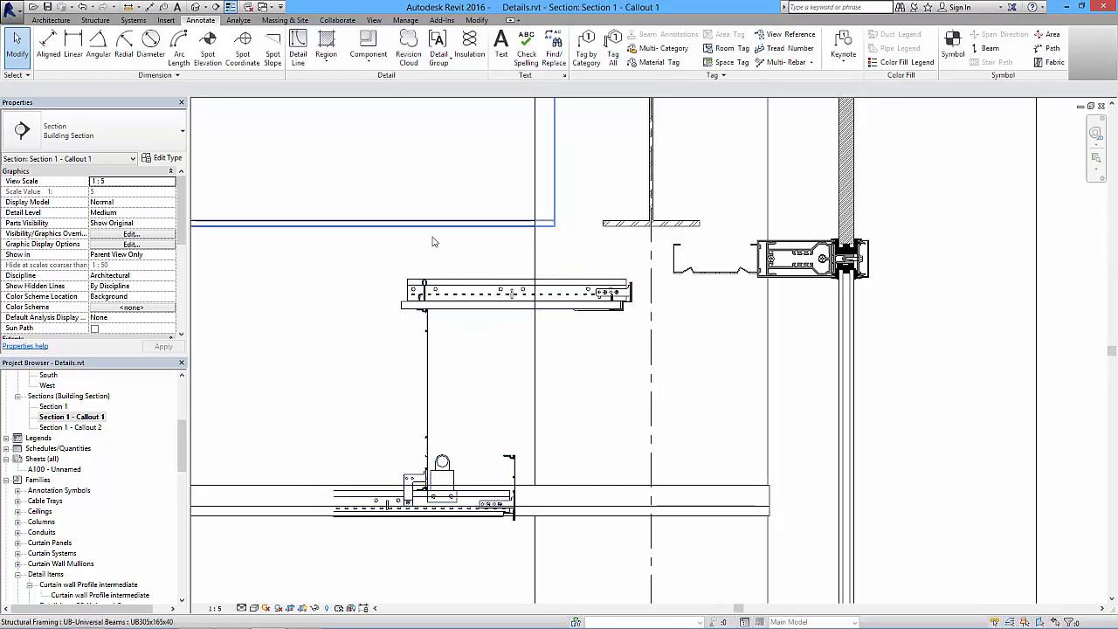
# - Align the top of the bulkhead component with the underside of the bracket attached to the lower mullion profile
pyautogui.click(483, 289)
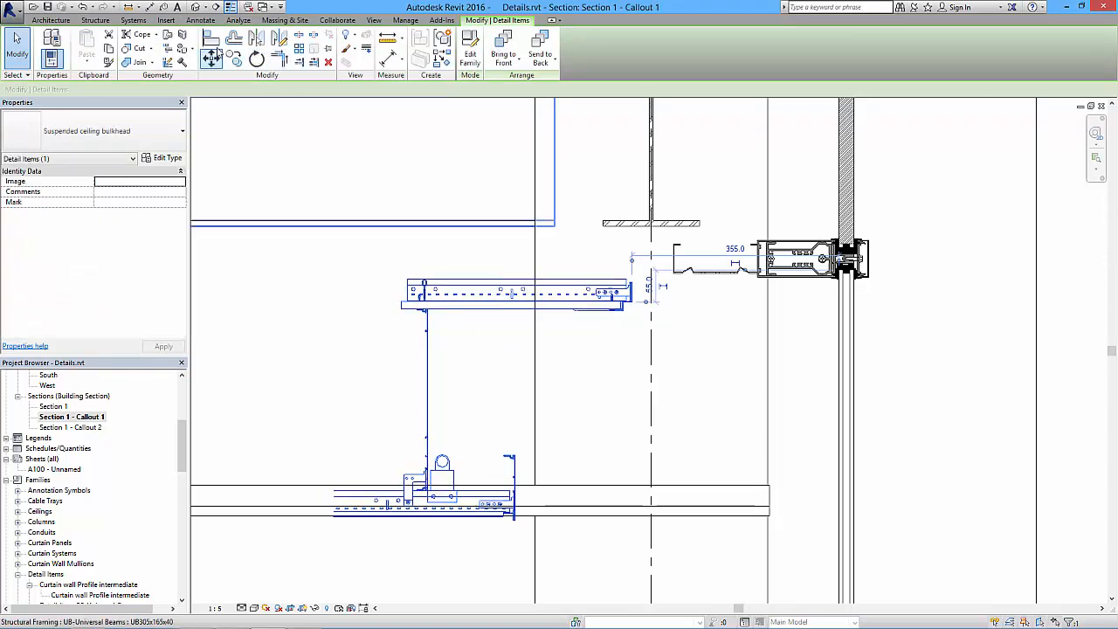
pyautogui.click(211, 38)
pyautogui.click(712, 273)
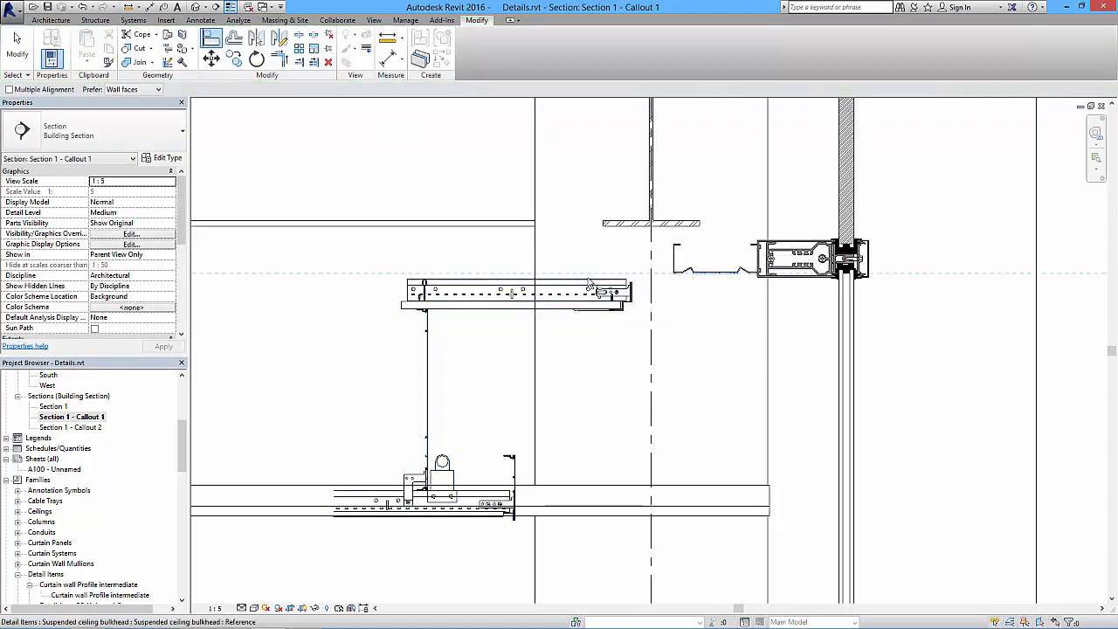
pyautogui.click(605, 283)
pyautogui.press('Escape')
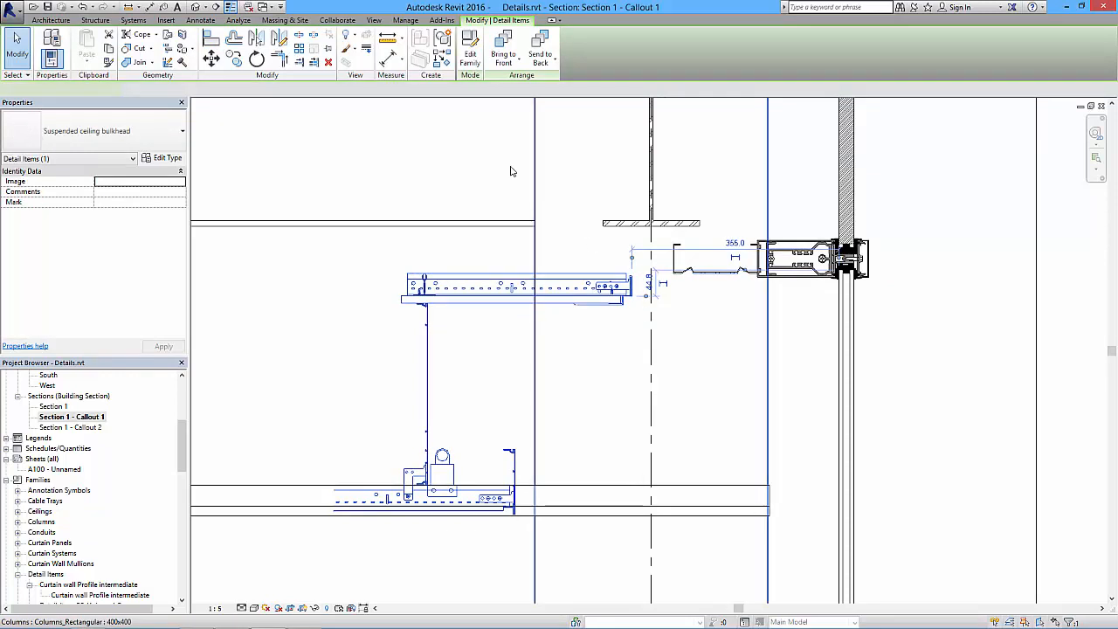
# - Move the bulkhead component horizontally with Constrain enabled so its end meets the inner face of the lower mullion profile
pyautogui.click(211, 56)
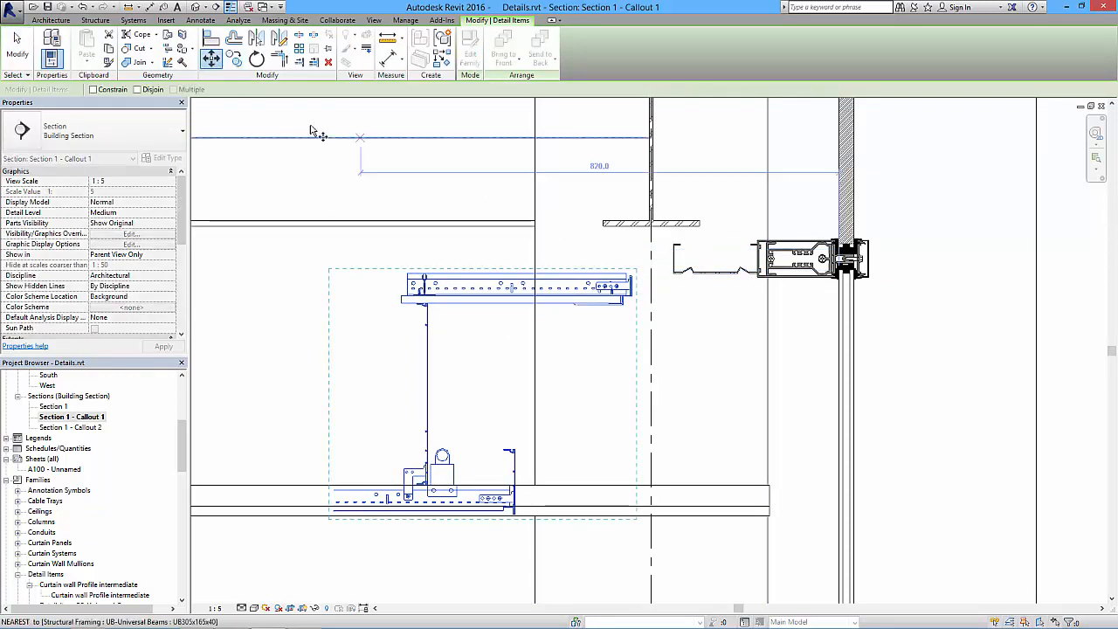
pyautogui.click(94, 90)
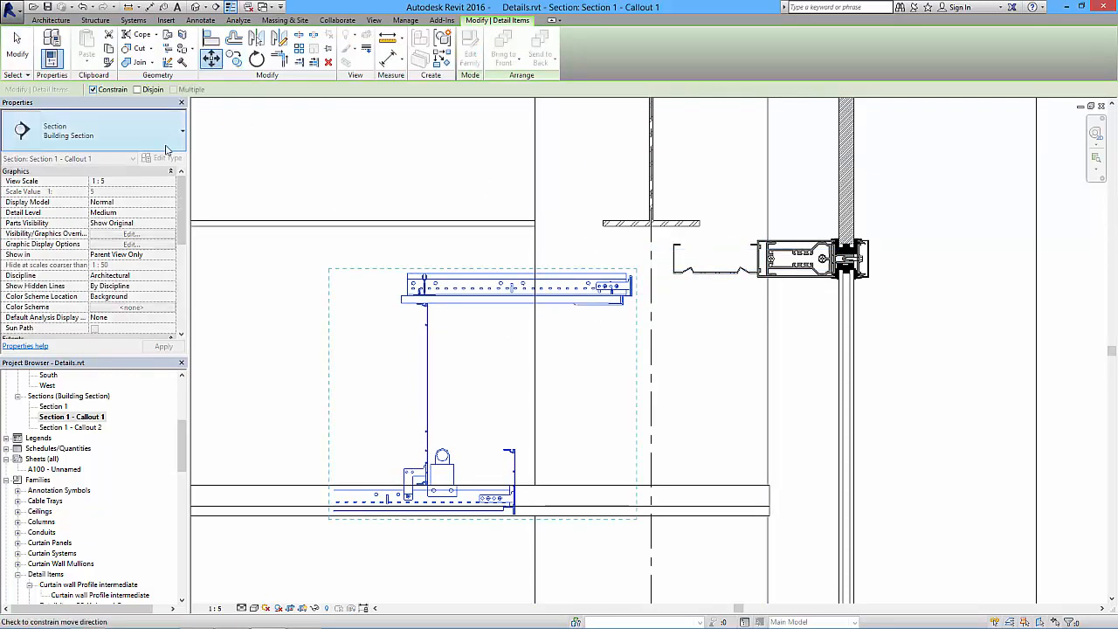
pyautogui.click(630, 285)
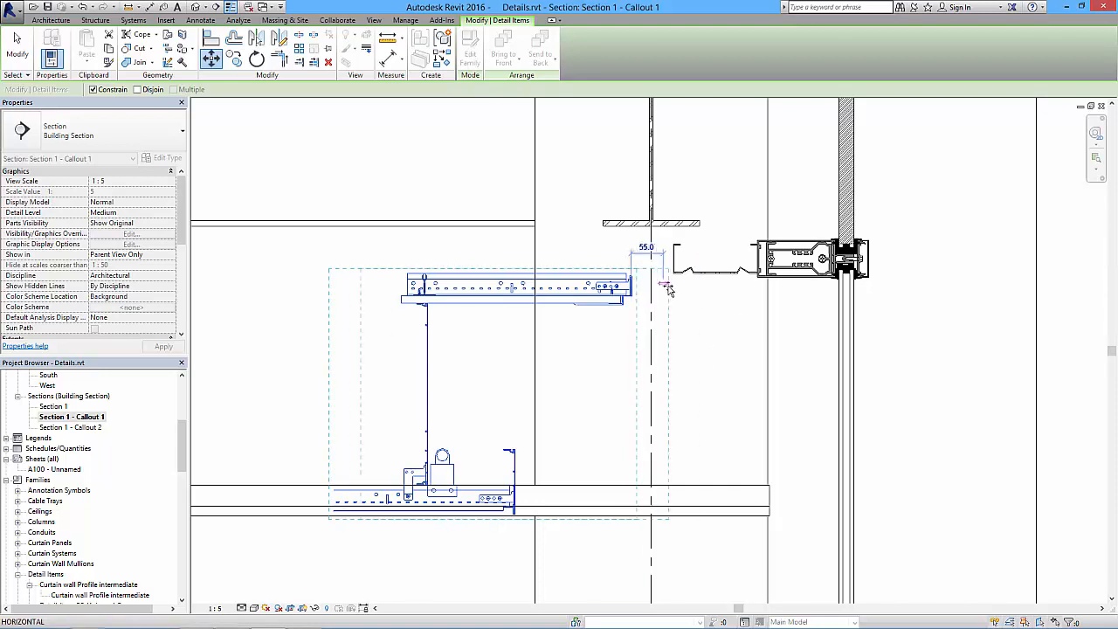
pyautogui.click(758, 284)
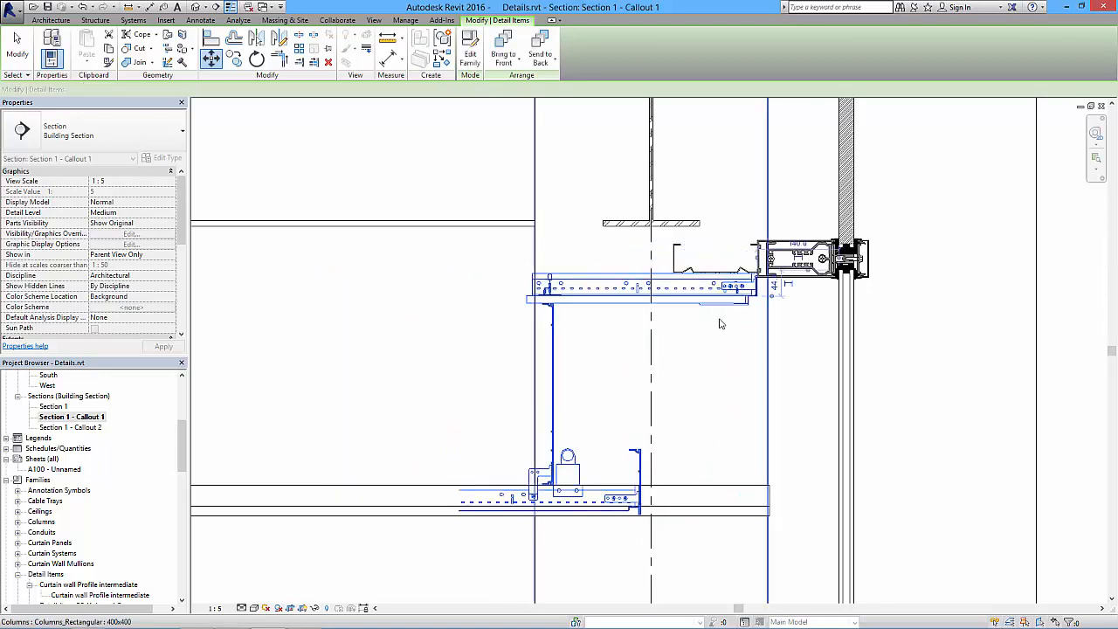
pyautogui.click(723, 330)
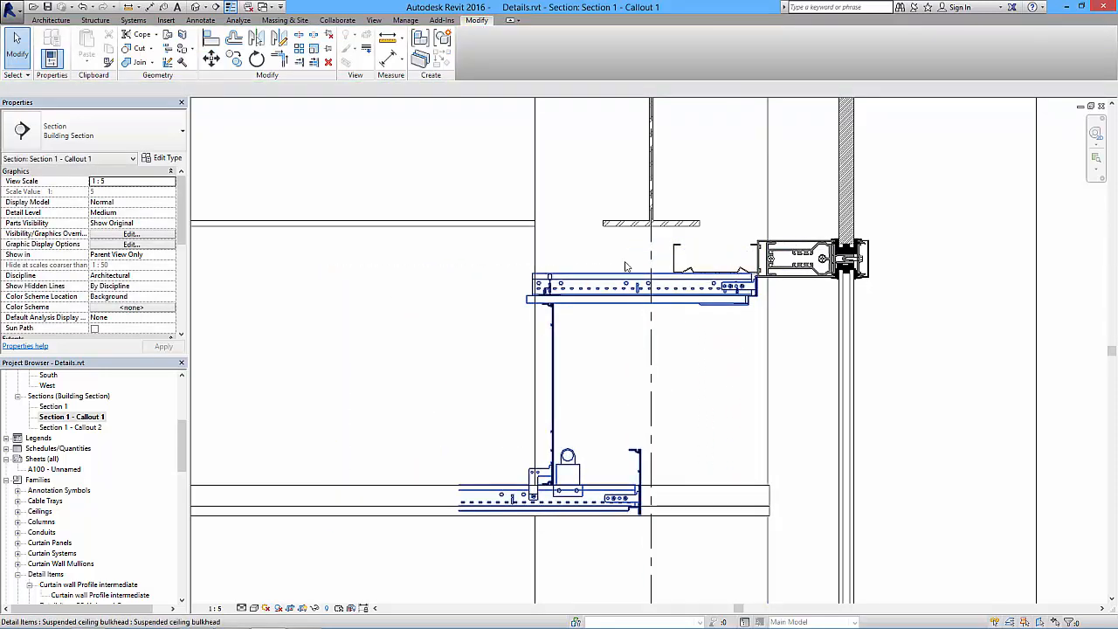
# - Measure the vertical gap between the bulkhead's lower ceiling line and the underside of the modelled compound ceiling
pyautogui.moveTo(570, 382); pyautogui.dragTo(579, 149, button='middle')
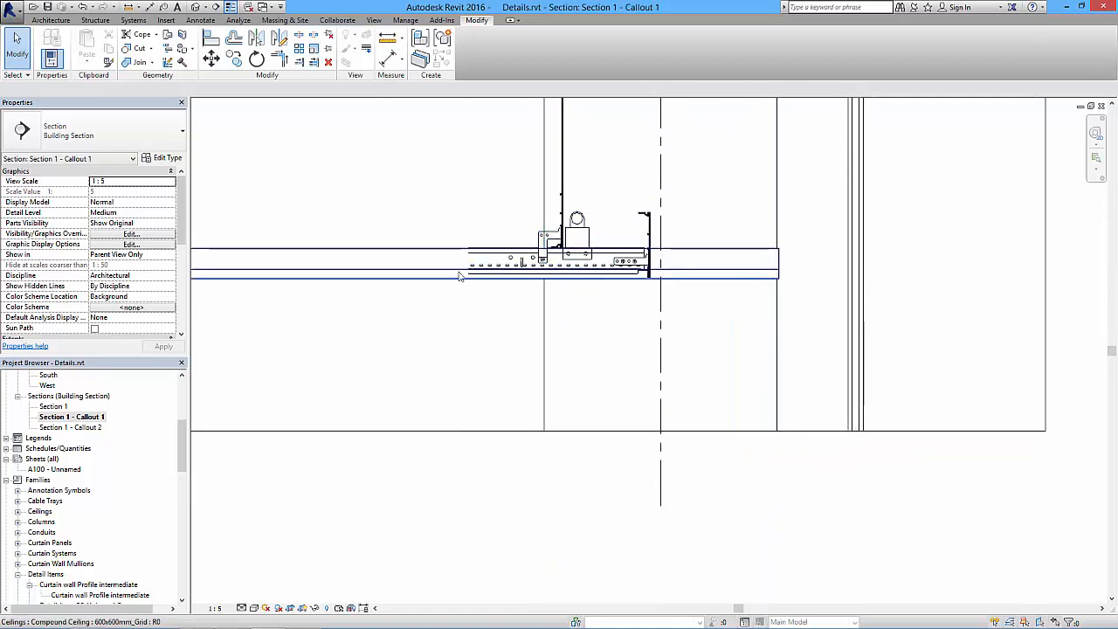
pyautogui.scroll(3, 734, 297)
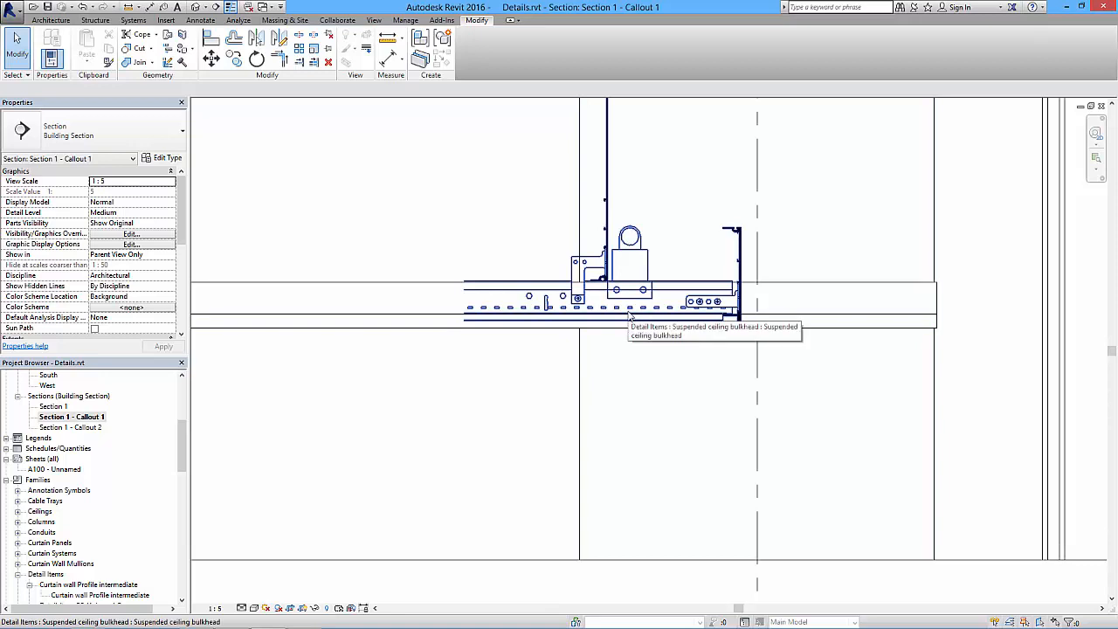
pyautogui.click(389, 40)
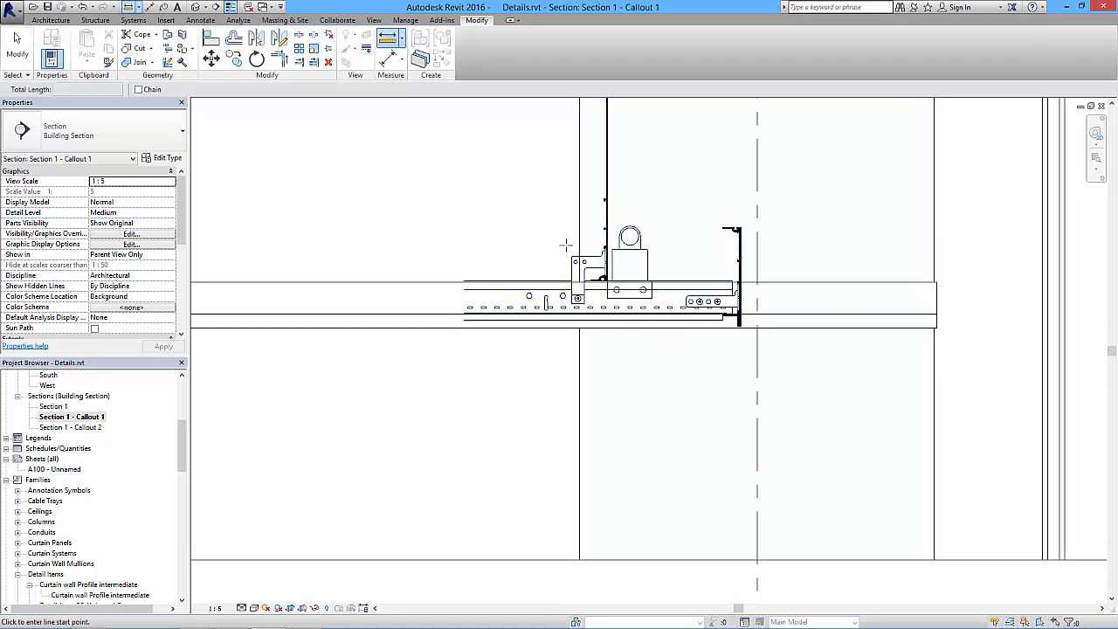
pyautogui.click(532, 328)
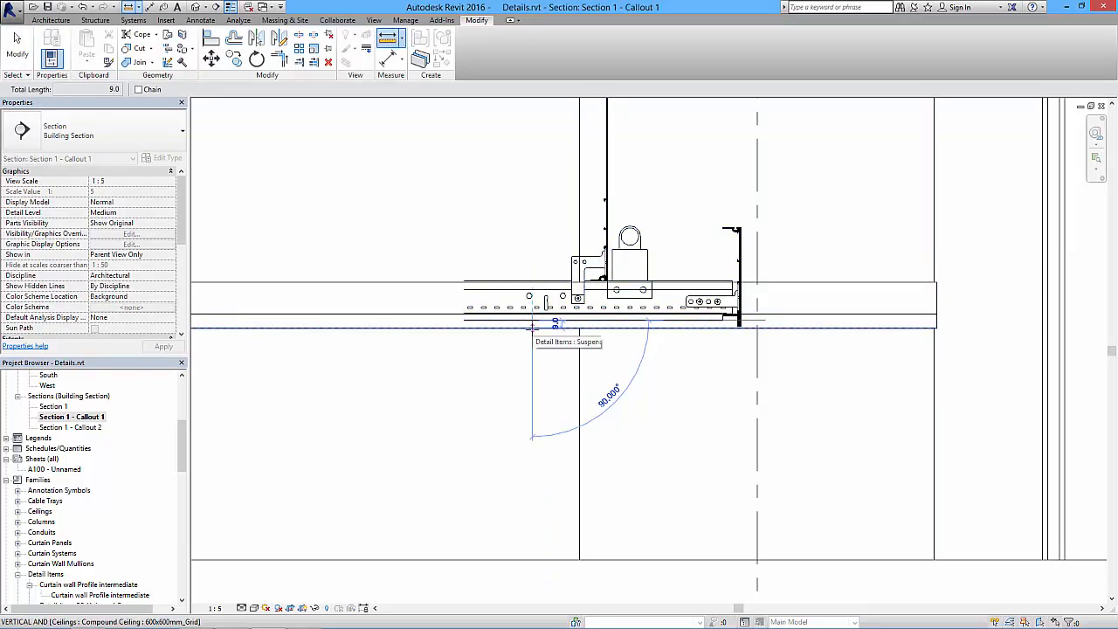
pyautogui.scroll(2, 532, 328)
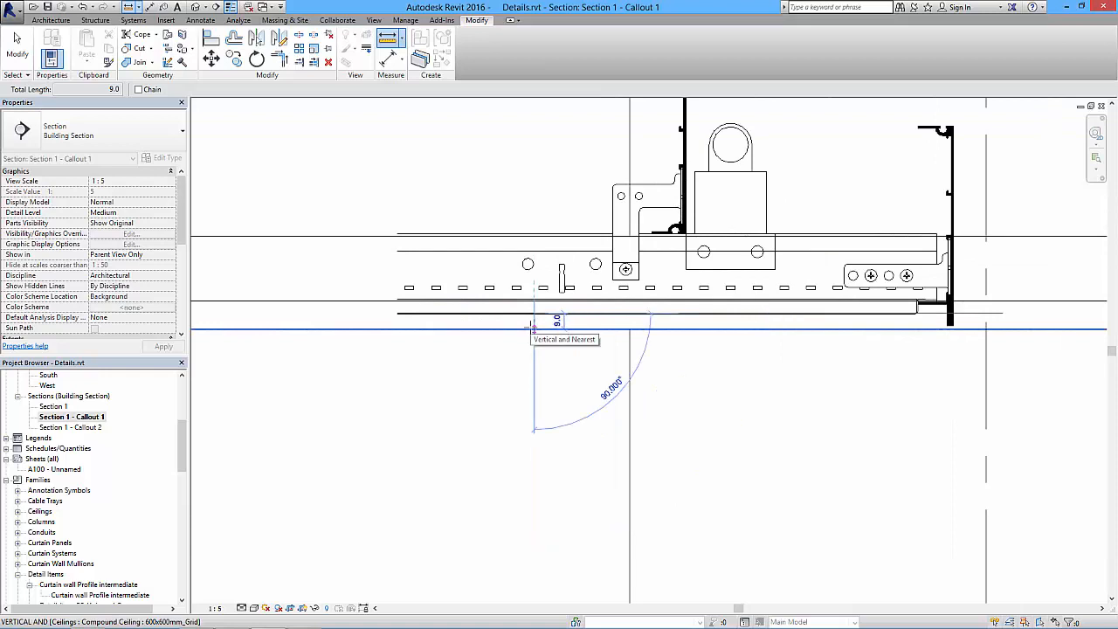
pyautogui.press('Escape')
pyautogui.press('Escape')
# - Set the compound ceiling's Height Offset From Level to 3209
pyautogui.click(482, 330)
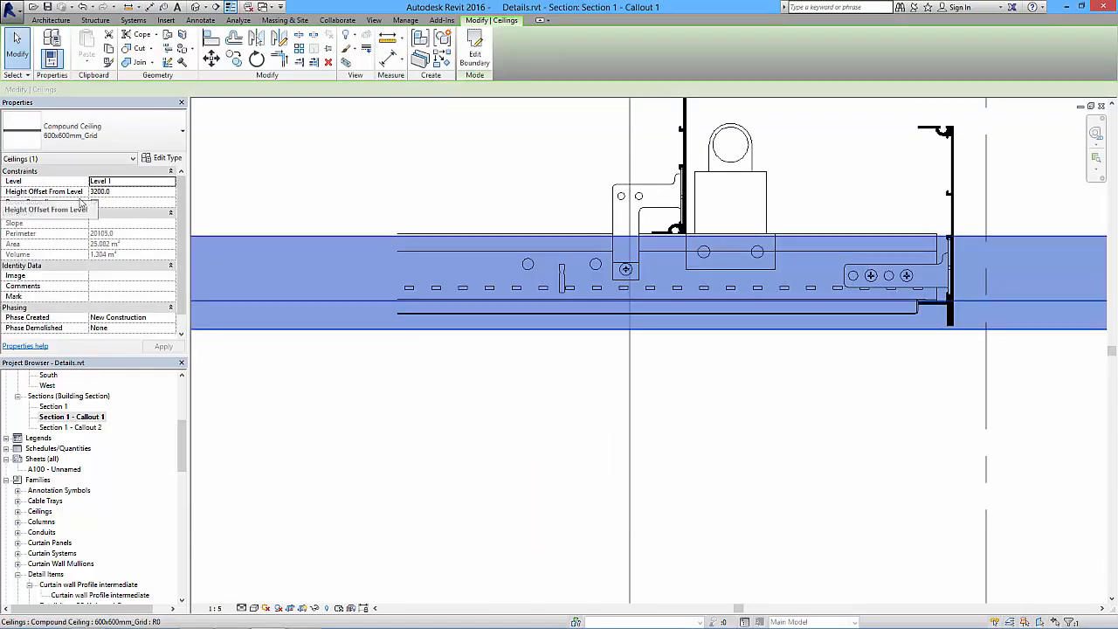
pyautogui.click(123, 191)
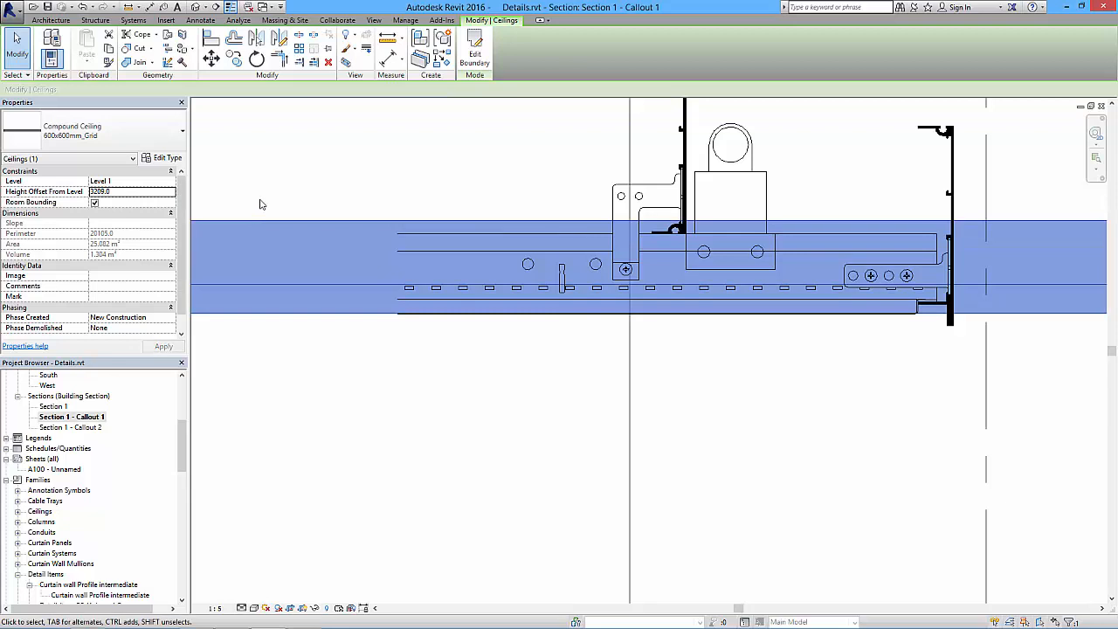
pyautogui.click(455, 362)
pyautogui.scroll(-2, 453, 343)
pyautogui.scroll(-3, 453, 344)
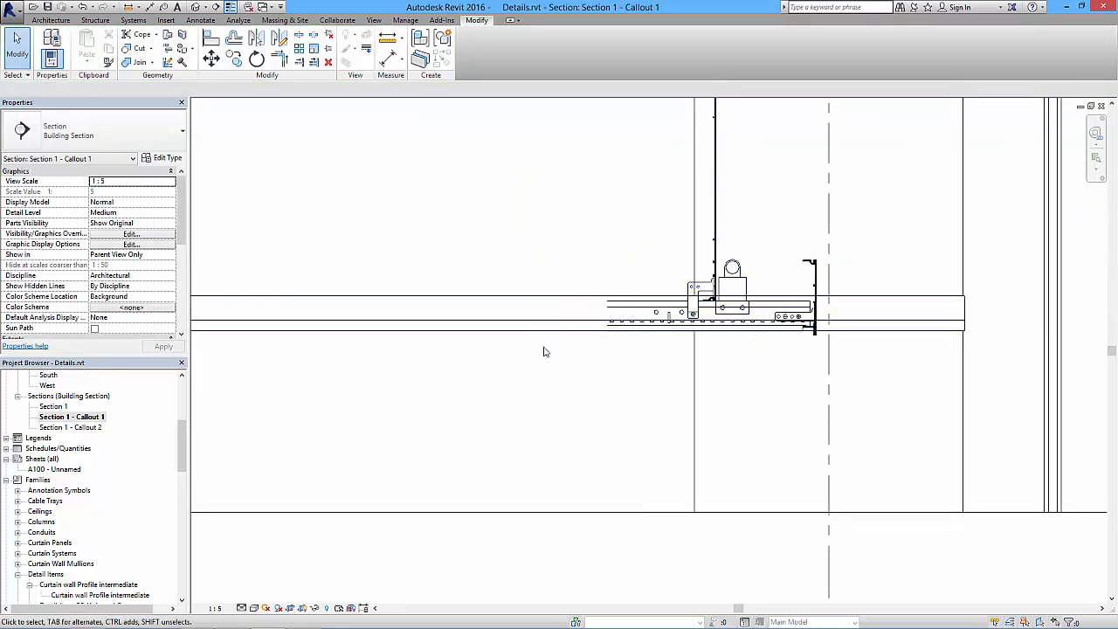
pyautogui.scroll(-2, 541, 341)
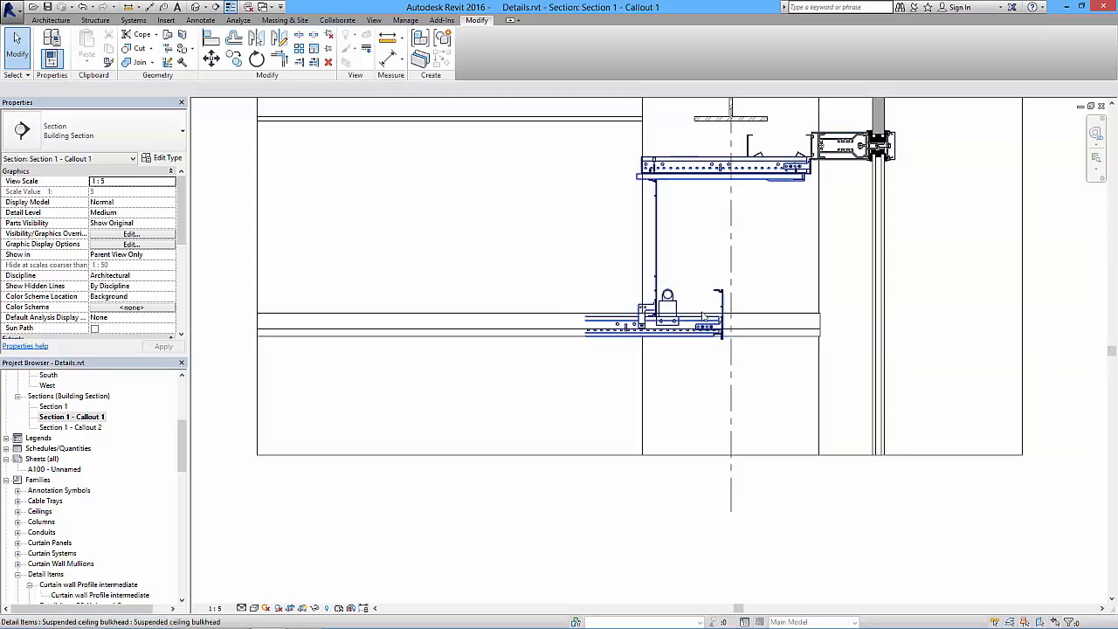
# - Hide the compound ceiling element in the callout view
pyautogui.moveTo(497, 361); pyautogui.dragTo(554, 444, button='middle')
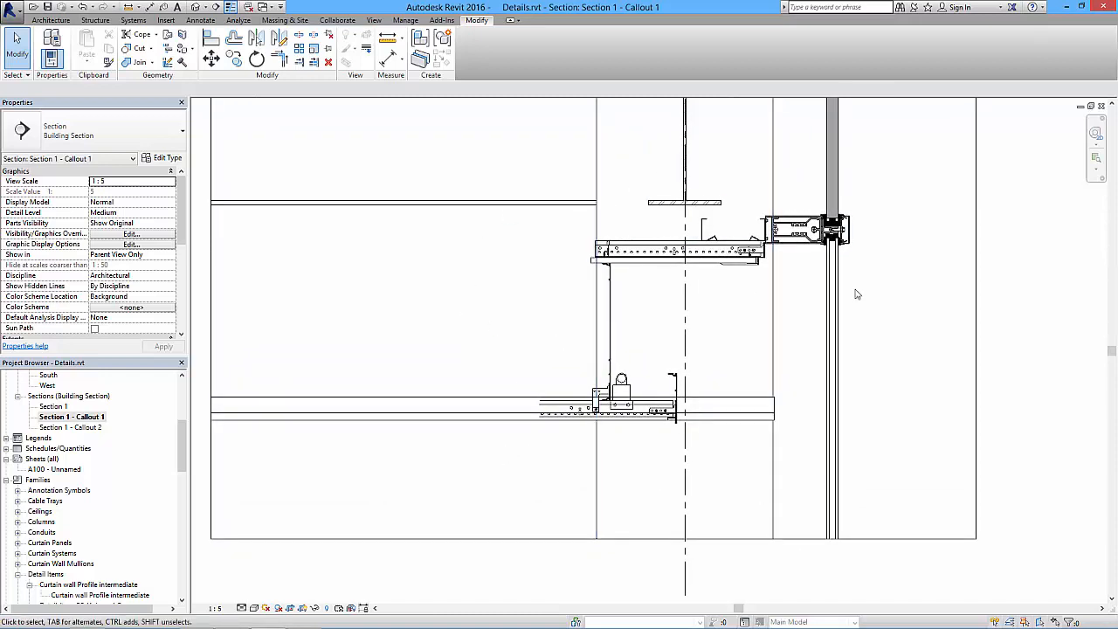
pyautogui.scroll(-2, 783, 294)
pyautogui.moveTo(795, 309); pyautogui.dragTo(750, 380, button='middle')
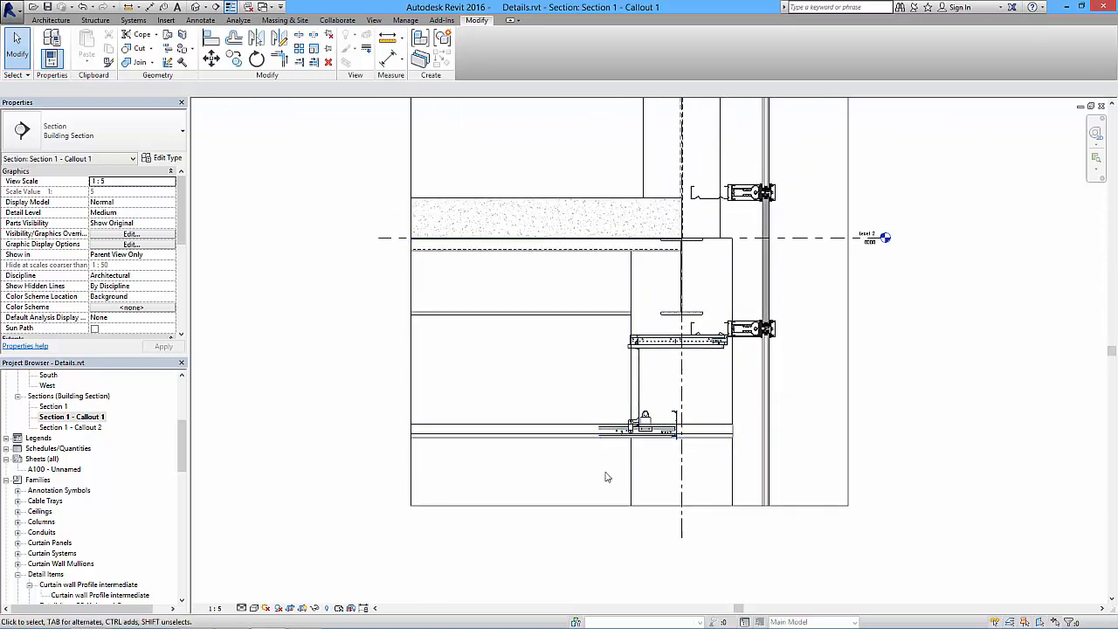
pyautogui.scroll(1, 589, 435)
pyautogui.click(572, 403)
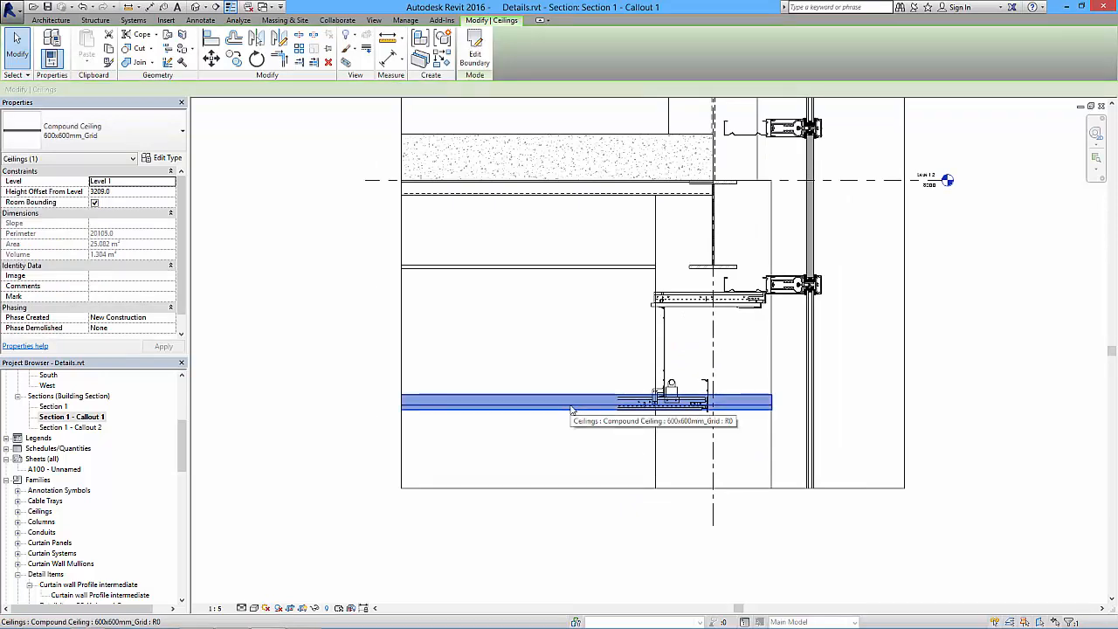
pyautogui.rightClick(572, 408)
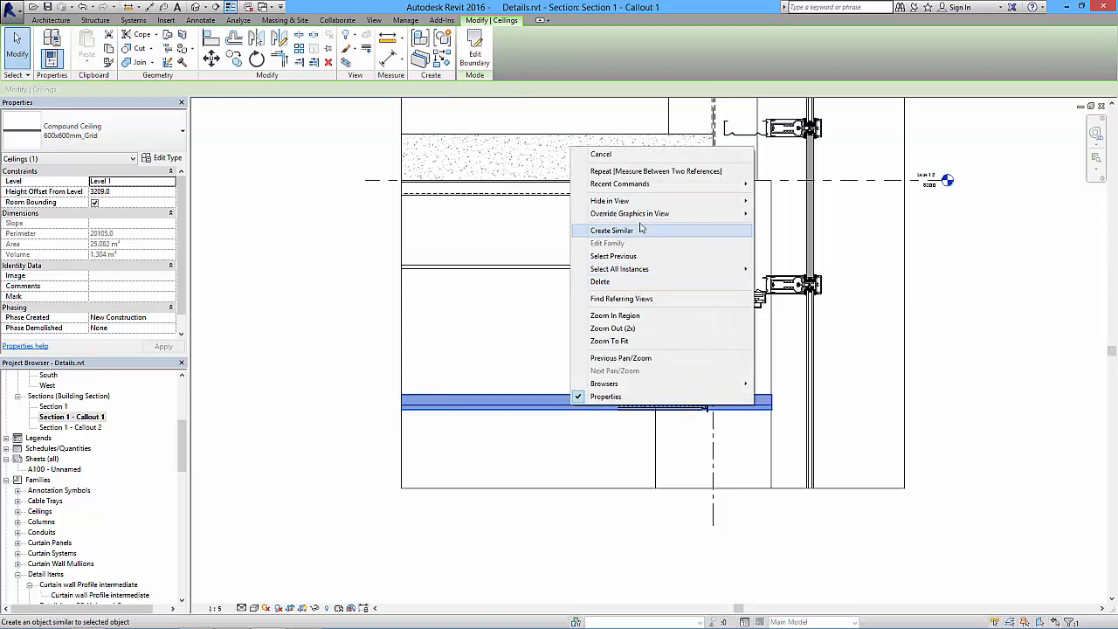
pyautogui.moveTo(635, 203)
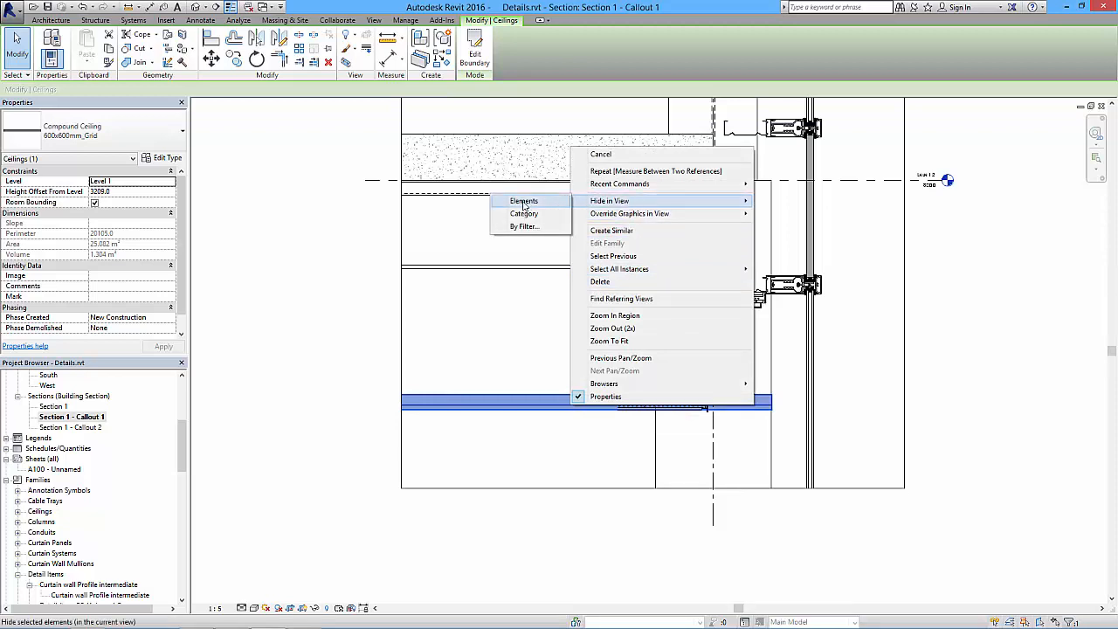
pyautogui.click(524, 203)
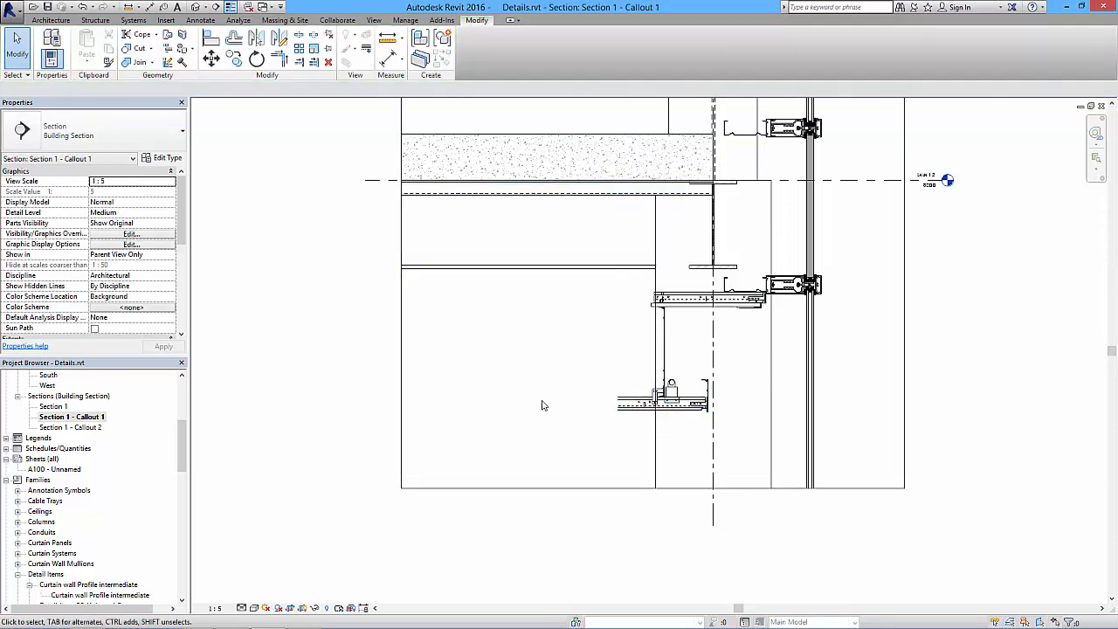
# - Tighten the callout's crop region by pulling in its left, top and bottom edges around the curtain wall and bulkhead
pyautogui.scroll(-2, 549, 339)
pyautogui.click(463, 295)
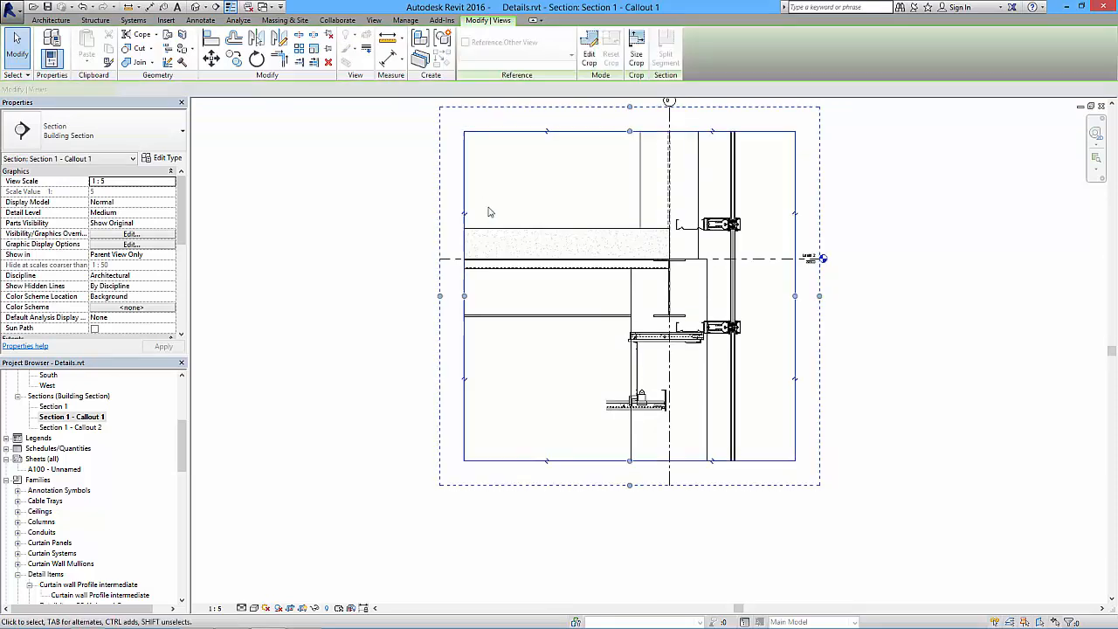
pyautogui.moveTo(464, 295); pyautogui.dragTo(567, 301)
pyautogui.moveTo(679, 130); pyautogui.dragTo(679, 169)
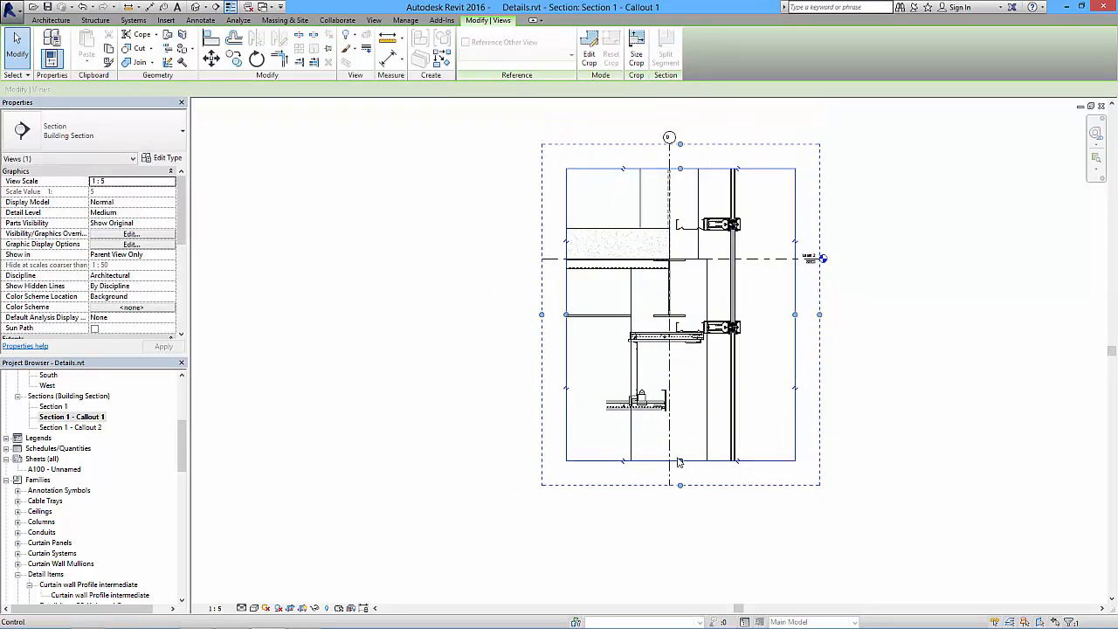
pyautogui.moveTo(680, 462); pyautogui.dragTo(680, 440)
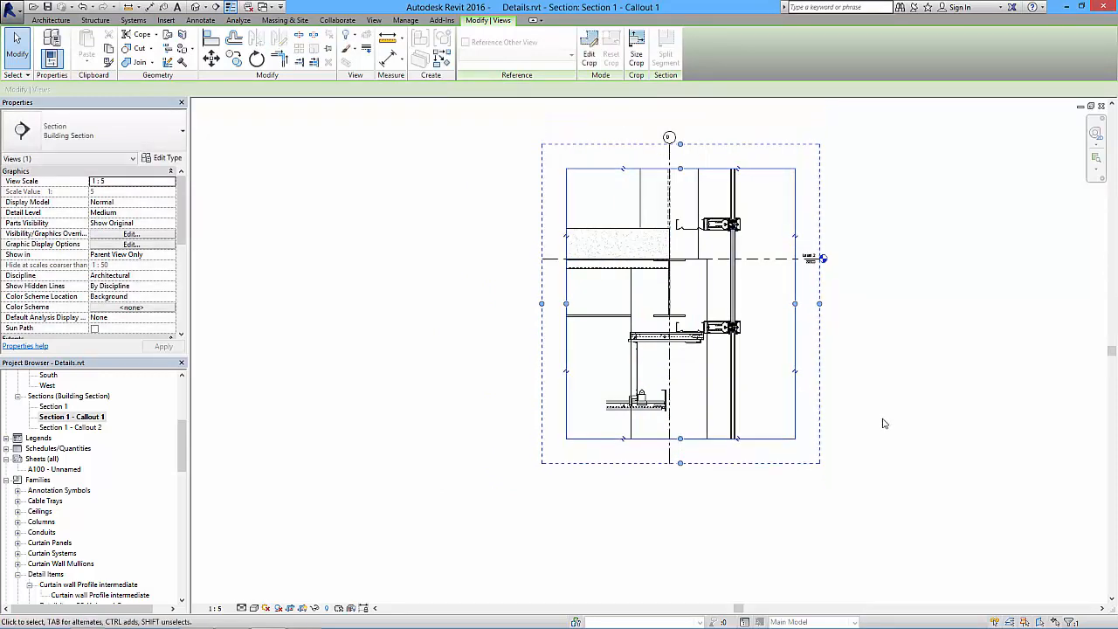
pyautogui.click(807, 381)
# - Draw two Thin Lines detail lines extending the bulkhead ceiling's upper two lines horizontally to the left crop edge
pyautogui.scroll(7, 637, 401)
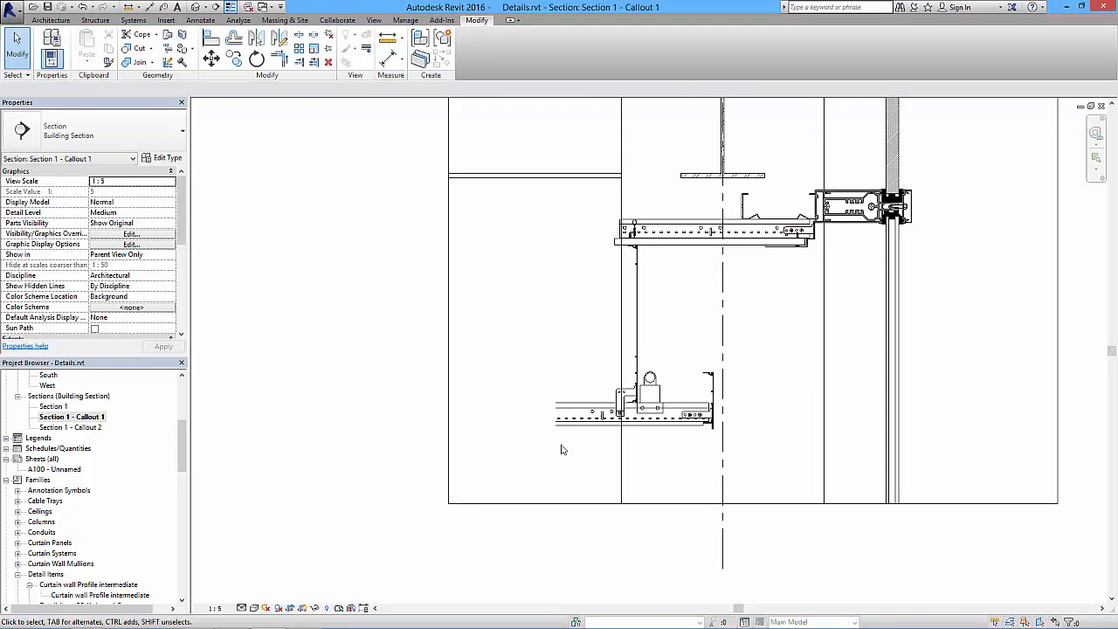
pyautogui.moveTo(573, 444); pyautogui.dragTo(576, 377, button='middle')
pyautogui.click(50, 20)
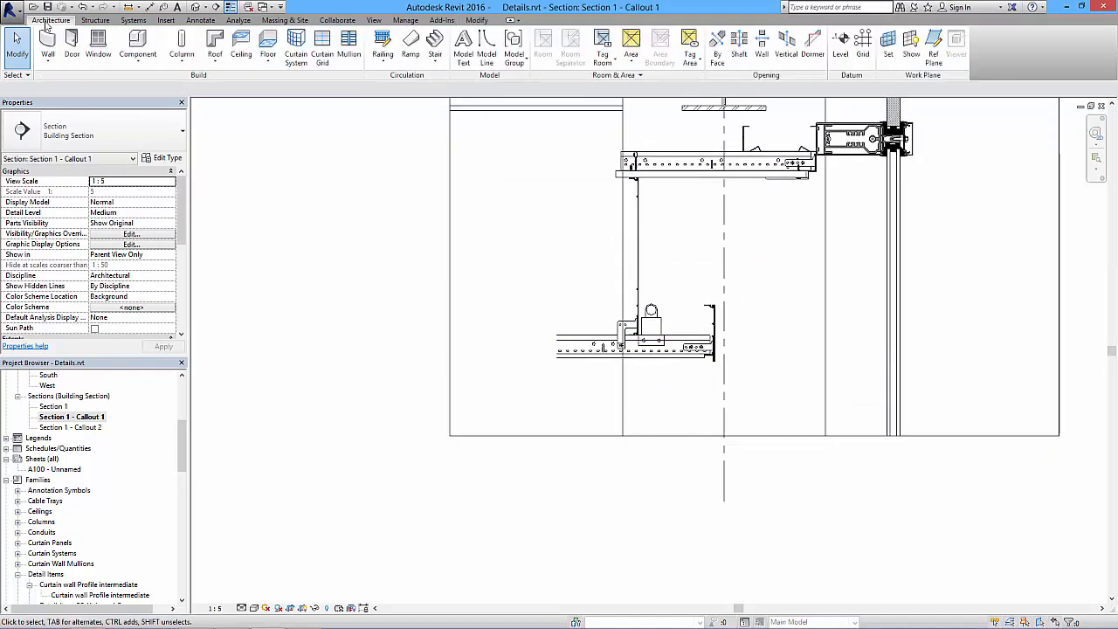
pyautogui.click(200, 20)
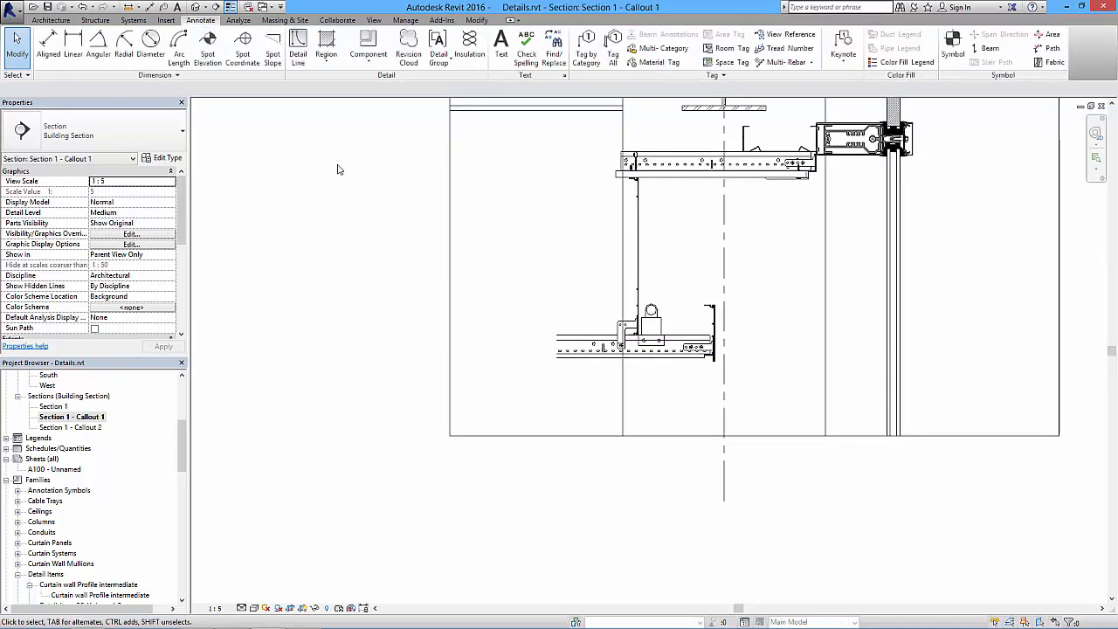
pyautogui.click(297, 43)
pyautogui.scroll(4, 476, 325)
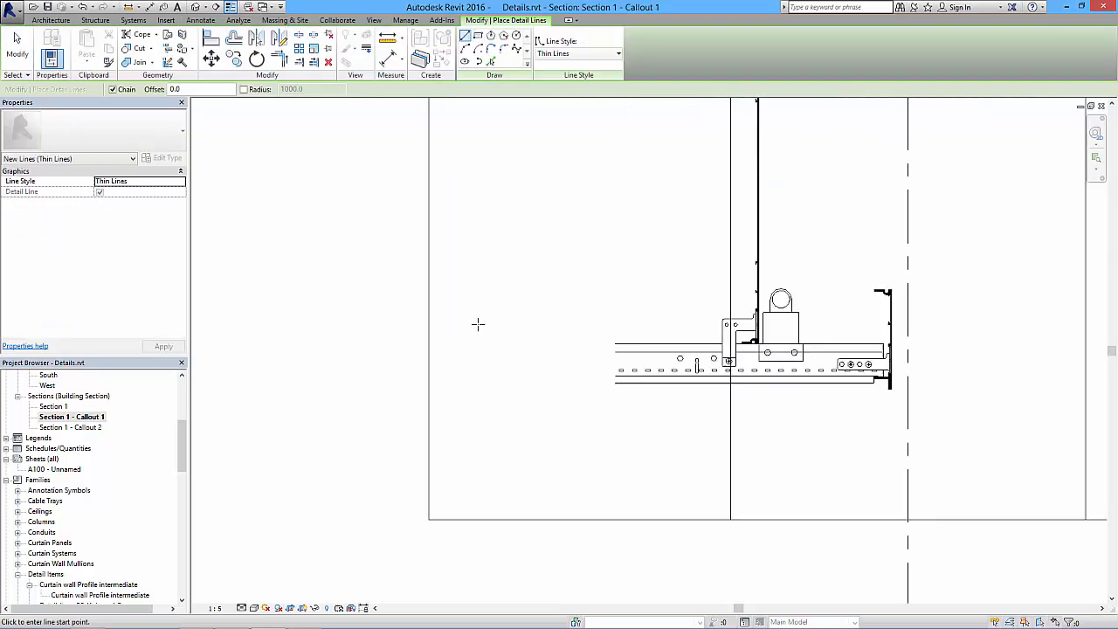
pyautogui.click(651, 352)
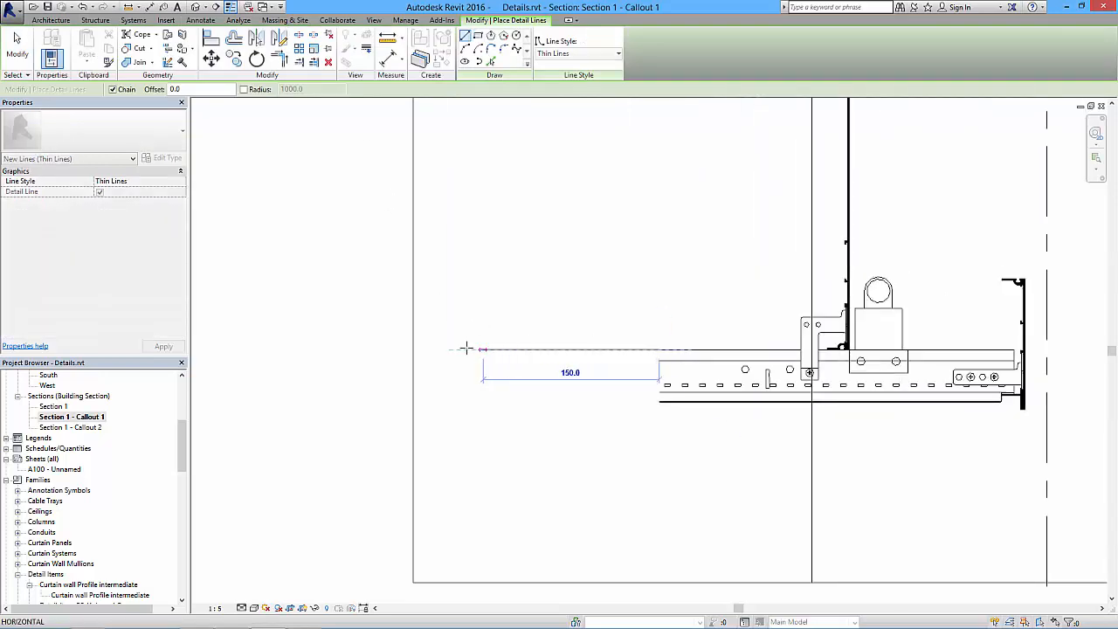
pyautogui.press('Escape')
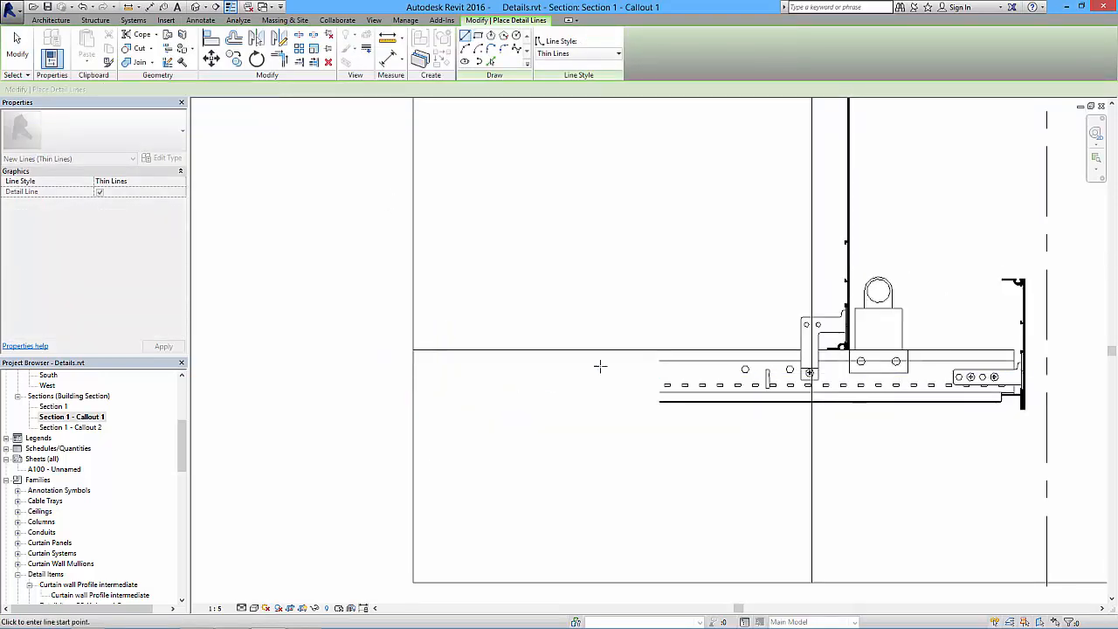
pyautogui.click(659, 360)
pyautogui.click(414, 359)
pyautogui.press('Escape')
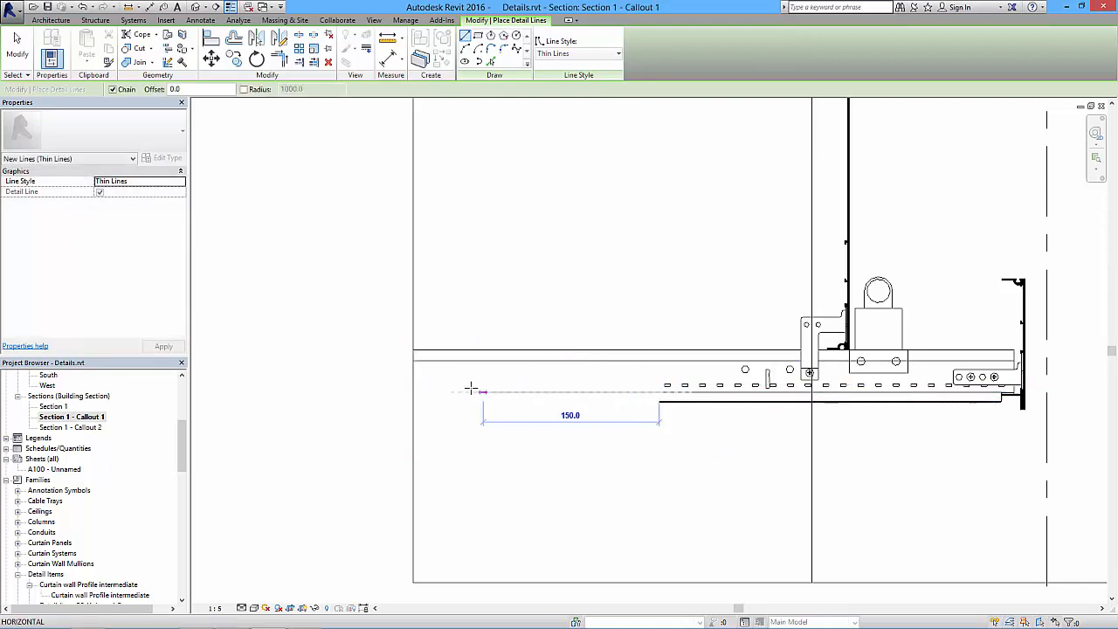
# - Extend the bulkhead ceiling's lower two lines to the left crop edge with horizontal detail lines
pyautogui.click(429, 392)
pyautogui.press('Escape')
pyautogui.click(659, 402)
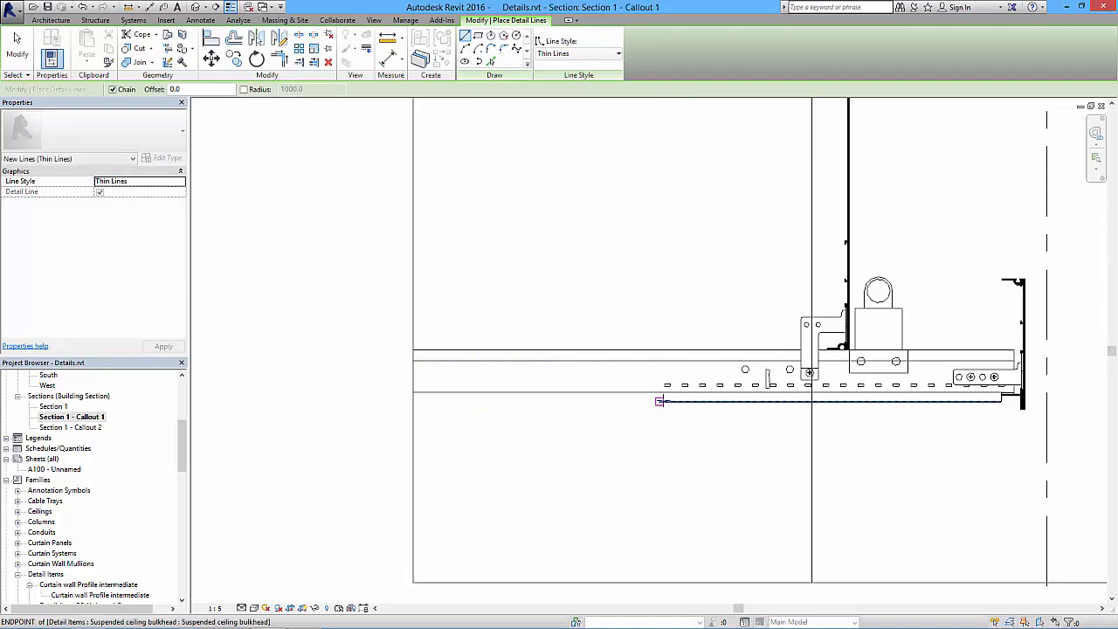
pyautogui.click(414, 401)
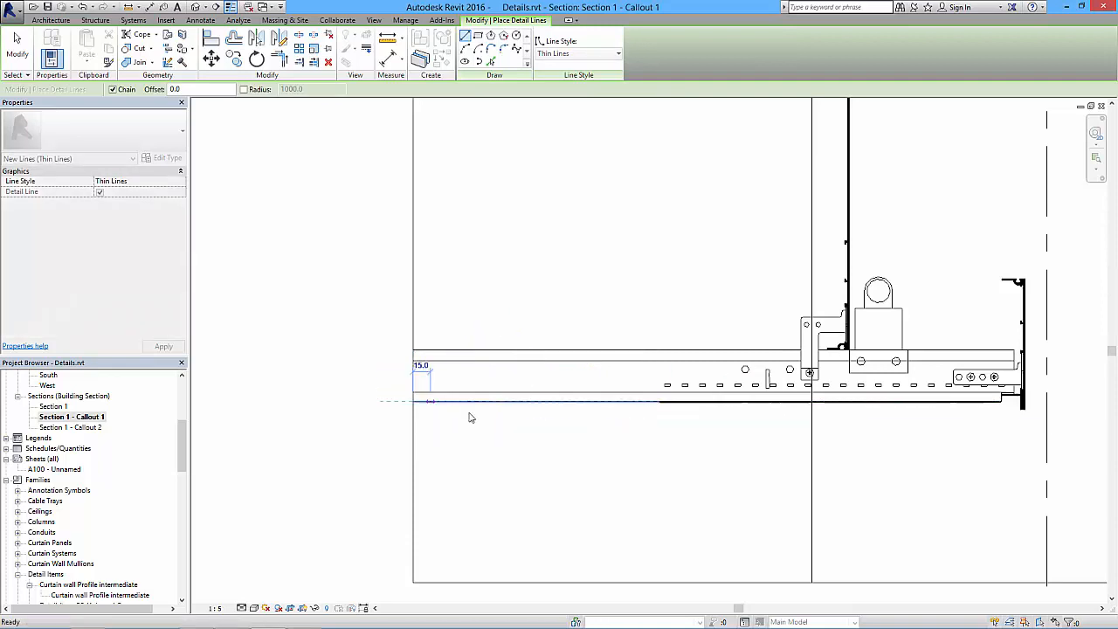
pyautogui.press('Escape')
# - Draw the second, closely spaced line along the ceiling's underside out to the left crop edge
pyautogui.scroll(3, 636, 414)
pyautogui.click(701, 382)
pyautogui.press('Escape')
pyautogui.click(701, 383)
pyautogui.scroll(-2, 487, 385)
pyautogui.moveTo(485, 389); pyautogui.dragTo(521, 414, button='middle')
pyautogui.press('Escape')
pyautogui.press('Escape')
# - Trace a 5 by 2 mm detail-line rectangle over the leftmost small slot in the bulkhead's ceiling channel
pyautogui.scroll(-3, 577, 408)
pyautogui.scroll(2, 574, 389)
pyautogui.moveTo(560, 369); pyautogui.dragTo(560, 370, button='middle')
pyautogui.scroll(1, 560, 369)
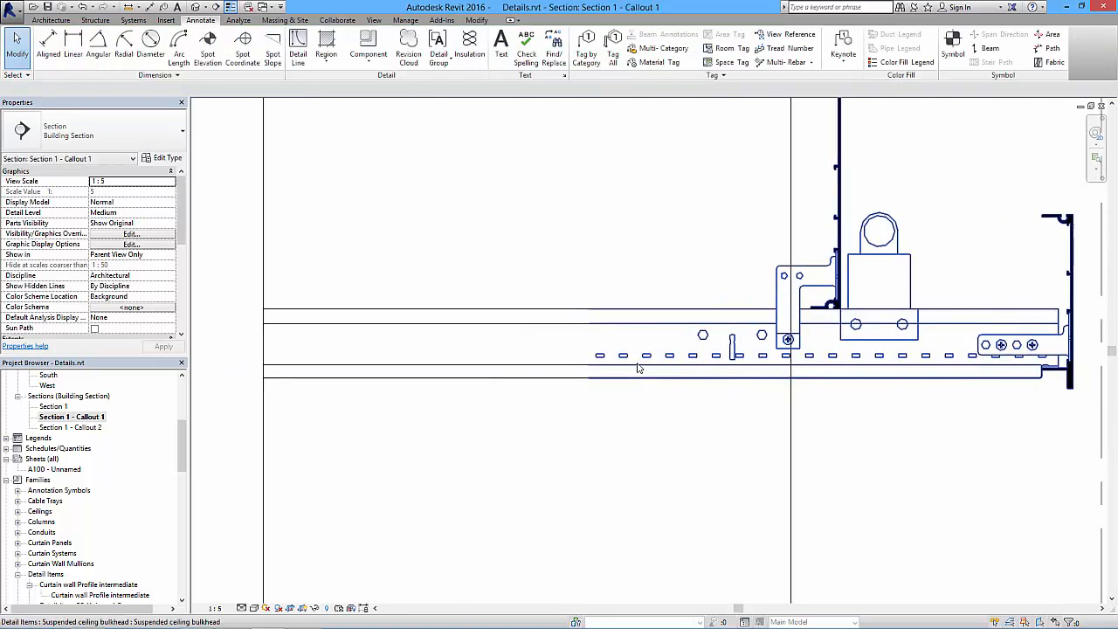
pyautogui.scroll(1, 614, 361)
pyautogui.scroll(1, 619, 369)
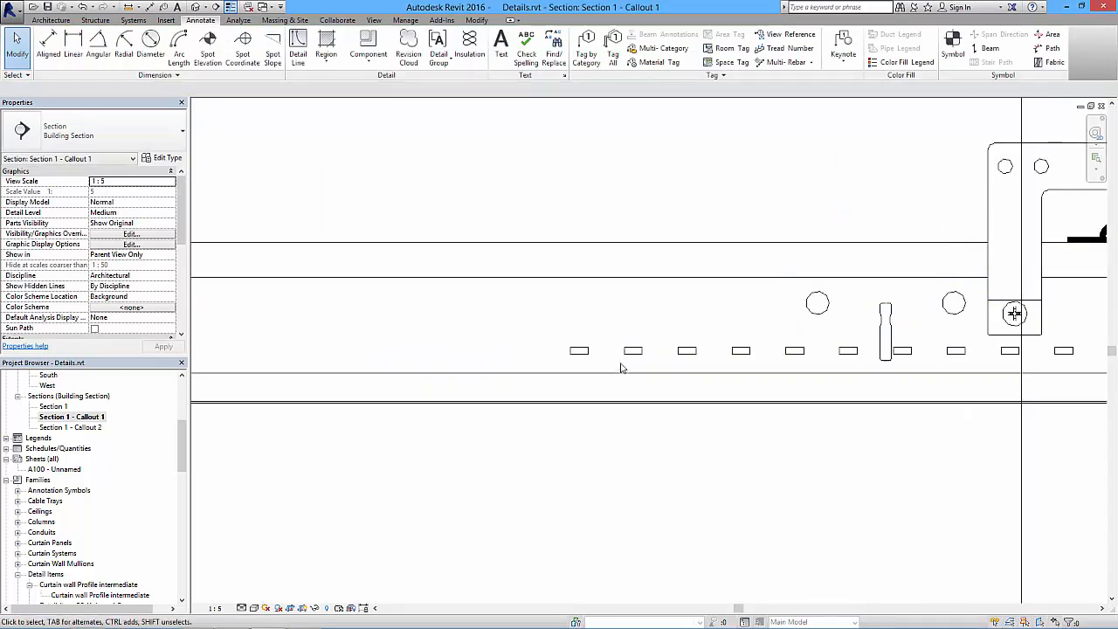
pyautogui.click(297, 49)
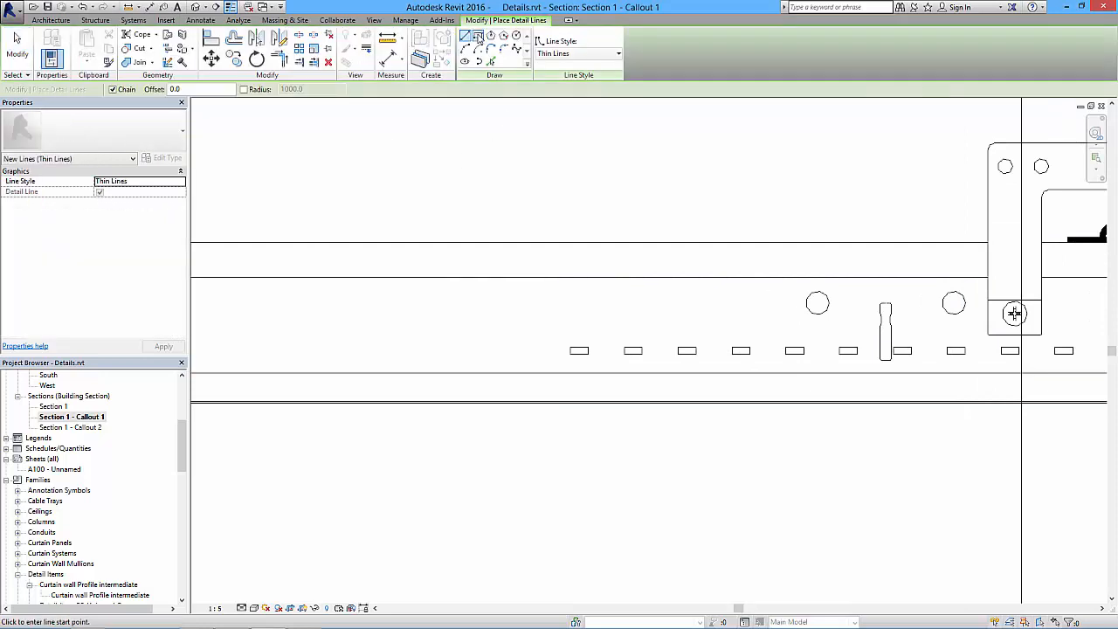
pyautogui.click(478, 36)
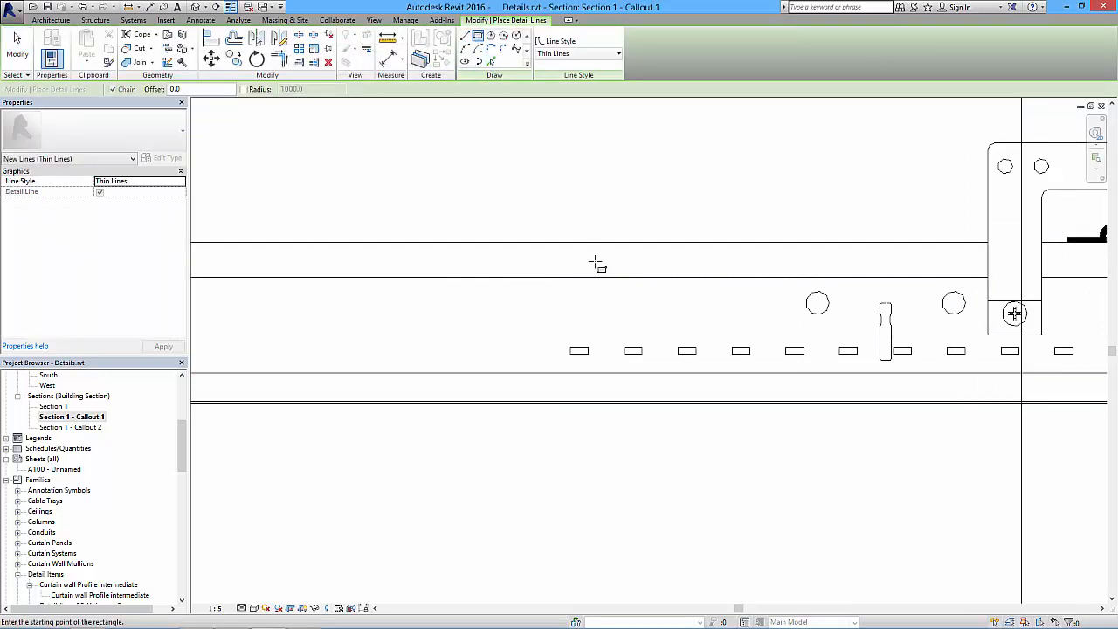
pyautogui.click(570, 348)
pyautogui.click(588, 357)
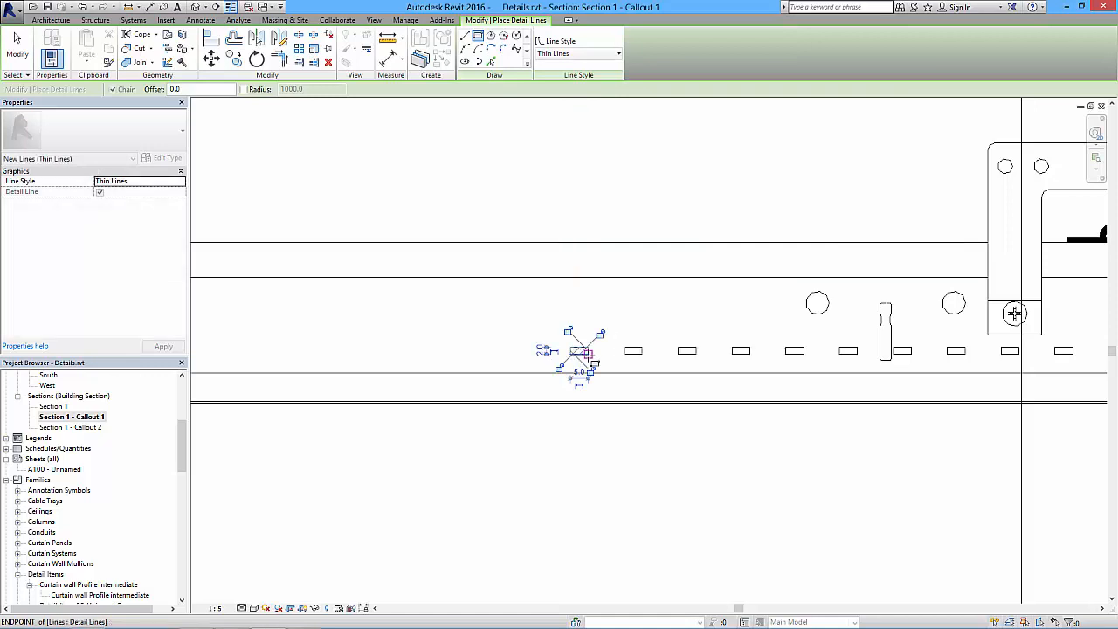
pyautogui.press('Escape')
pyautogui.press('Escape')
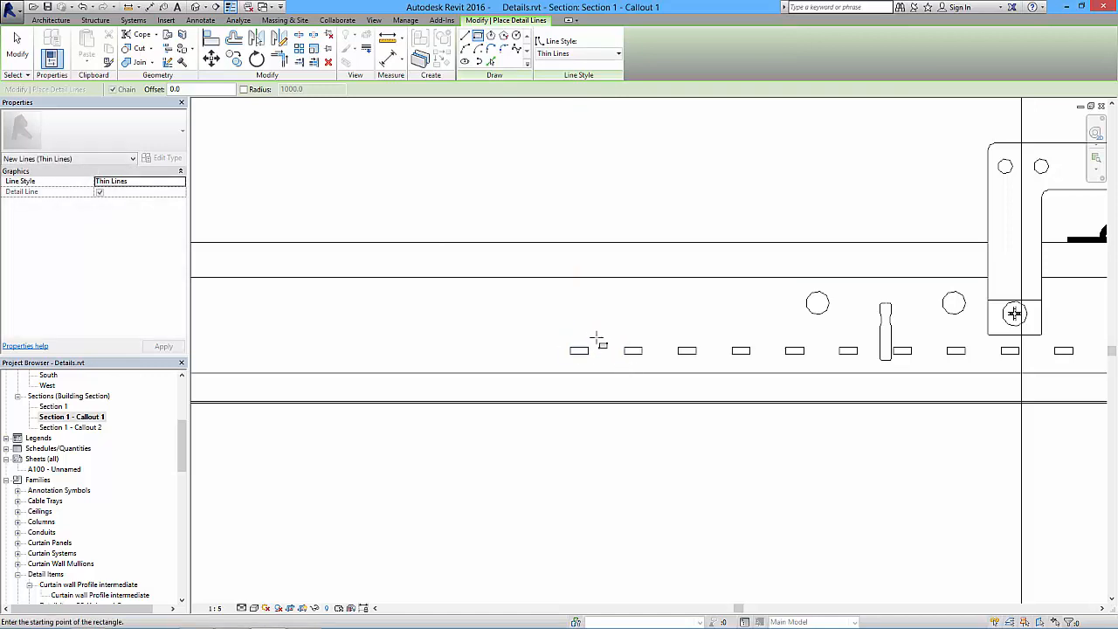
# - Array the traced slot rectangle leftward as 20 grouped, constrained items, spacing it 15 mm with Move To 2nd
pyautogui.moveTo(562, 339); pyautogui.dragTo(611, 373)
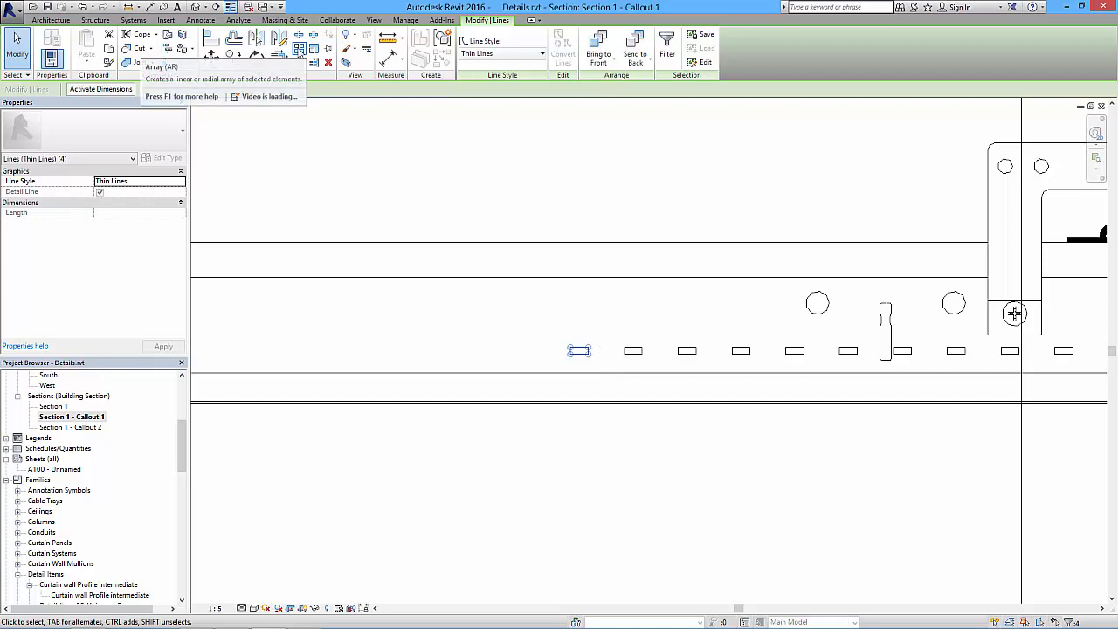
pyautogui.click(300, 51)
pyautogui.scroll(-2, 599, 398)
pyautogui.moveTo(600, 399); pyautogui.dragTo(634, 380, button='middle')
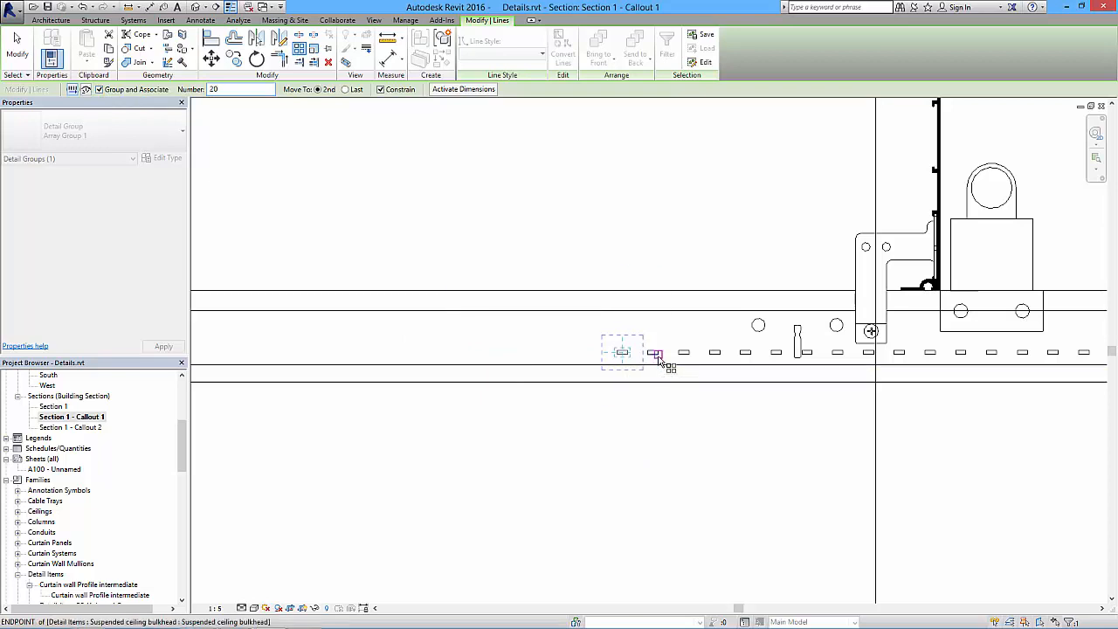
pyautogui.moveTo(673, 341); pyautogui.dragTo(701, 326, button='middle')
pyautogui.scroll(4, 701, 326)
pyautogui.click(715, 333)
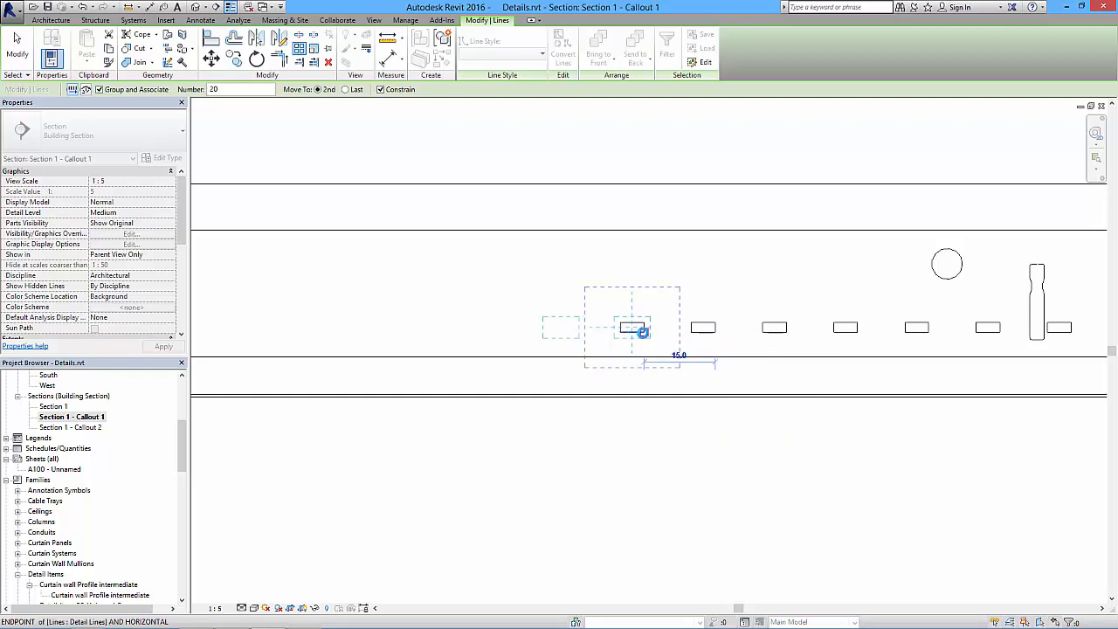
pyautogui.click(643, 333)
# - Set the slot array's count to 15 so the slots end at the left crop edge
pyautogui.scroll(-3, 624, 339)
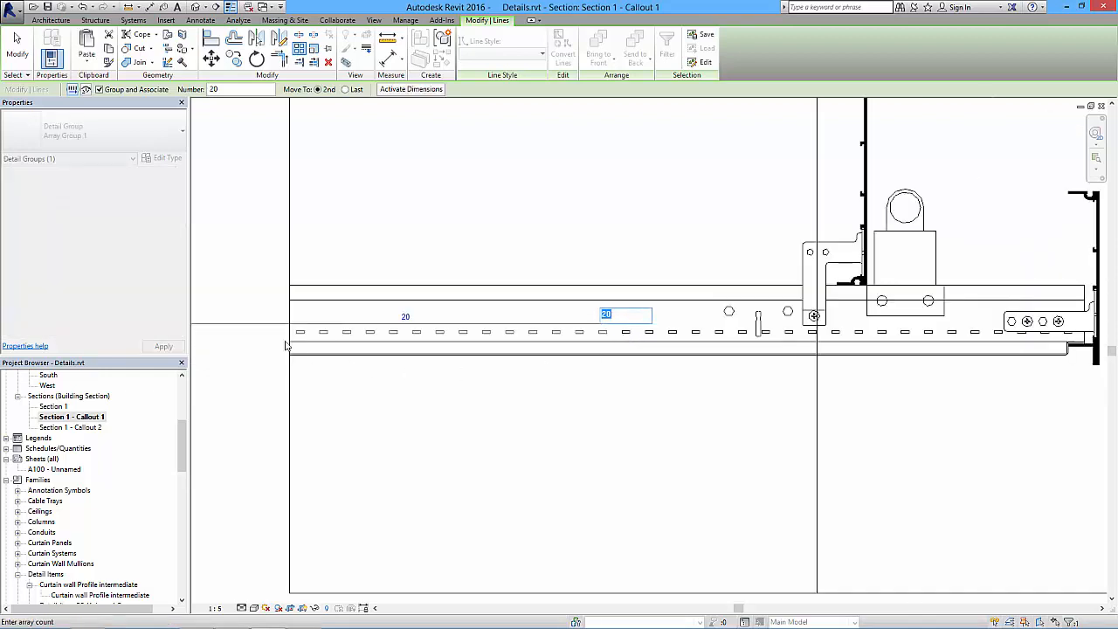
pyautogui.moveTo(502, 344)
pyautogui.mouseDown(button='middle')
pyautogui.moveTo(580, 366)
pyautogui.moveTo(589, 343)
pyautogui.mouseUp(button='middle')
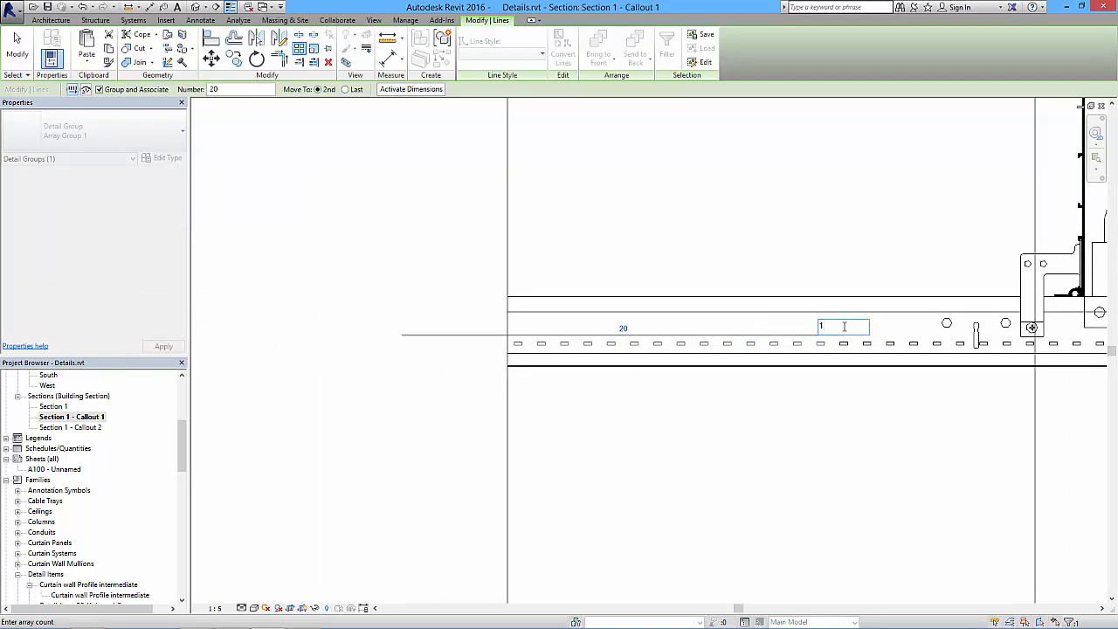
pyautogui.write('15')
pyautogui.press('Return')
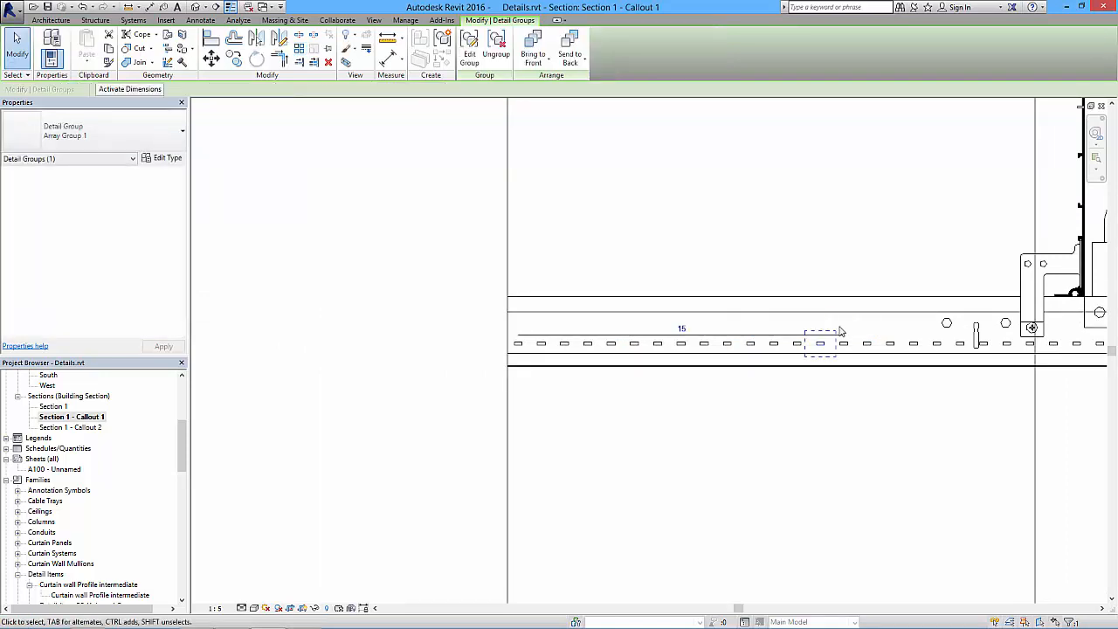
pyautogui.press('Escape')
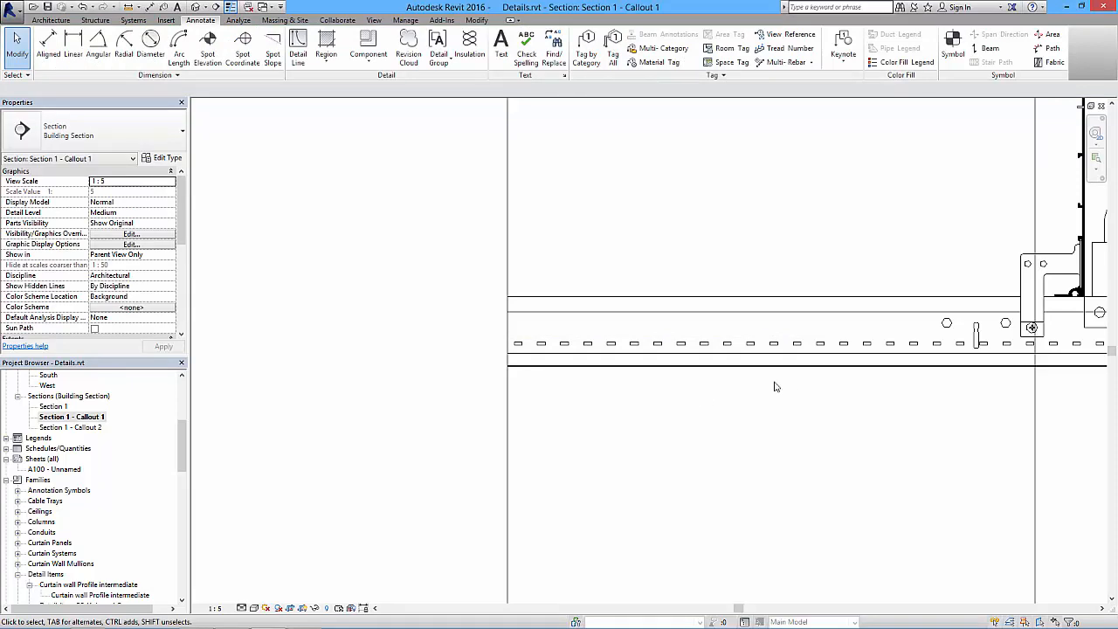
# - Trace a detail-line circle over the leftmost round hole in the bulkhead's ceiling channel
pyautogui.moveTo(786, 384); pyautogui.dragTo(667, 379, button='middle')
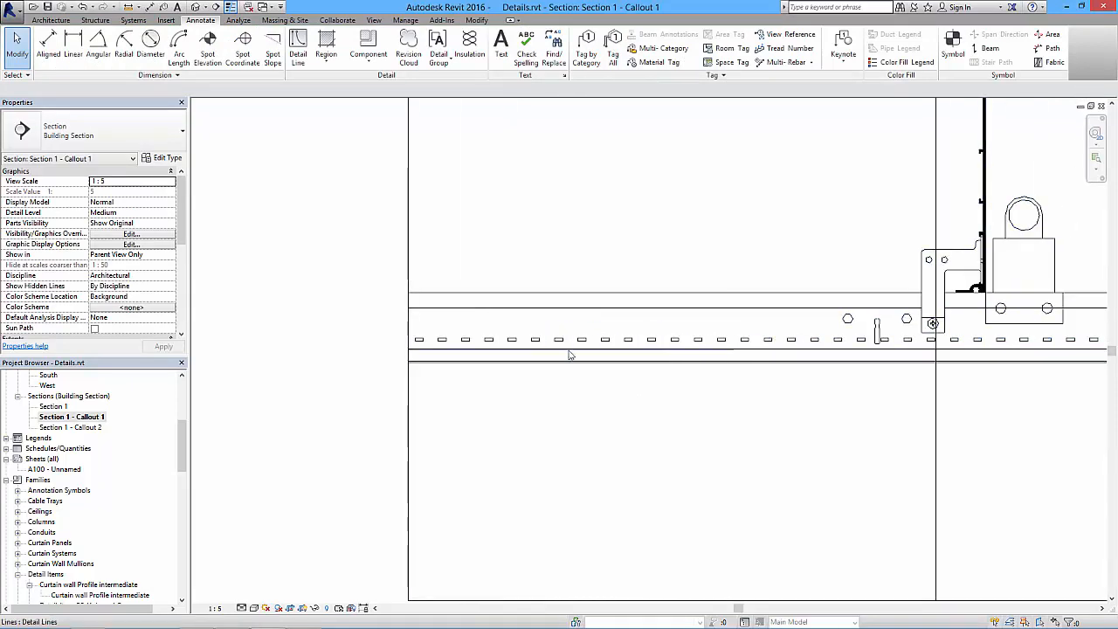
pyautogui.moveTo(603, 417); pyautogui.dragTo(443, 430, button='middle')
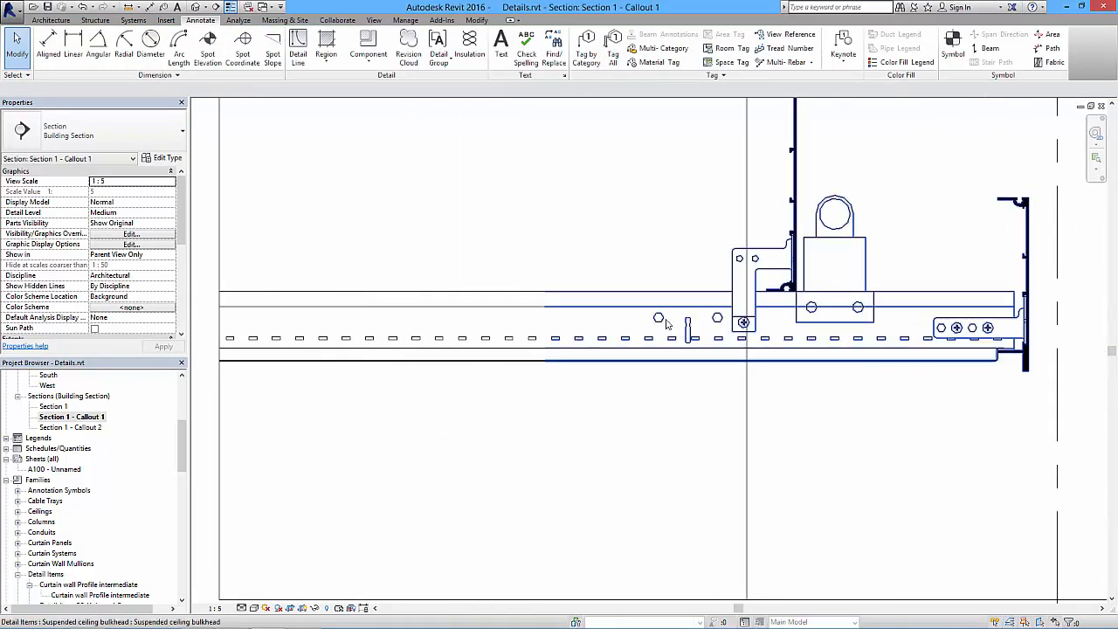
pyautogui.scroll(6, 685, 319)
pyautogui.moveTo(694, 324); pyautogui.dragTo(670, 366, button='middle')
pyautogui.scroll(-2, 670, 366)
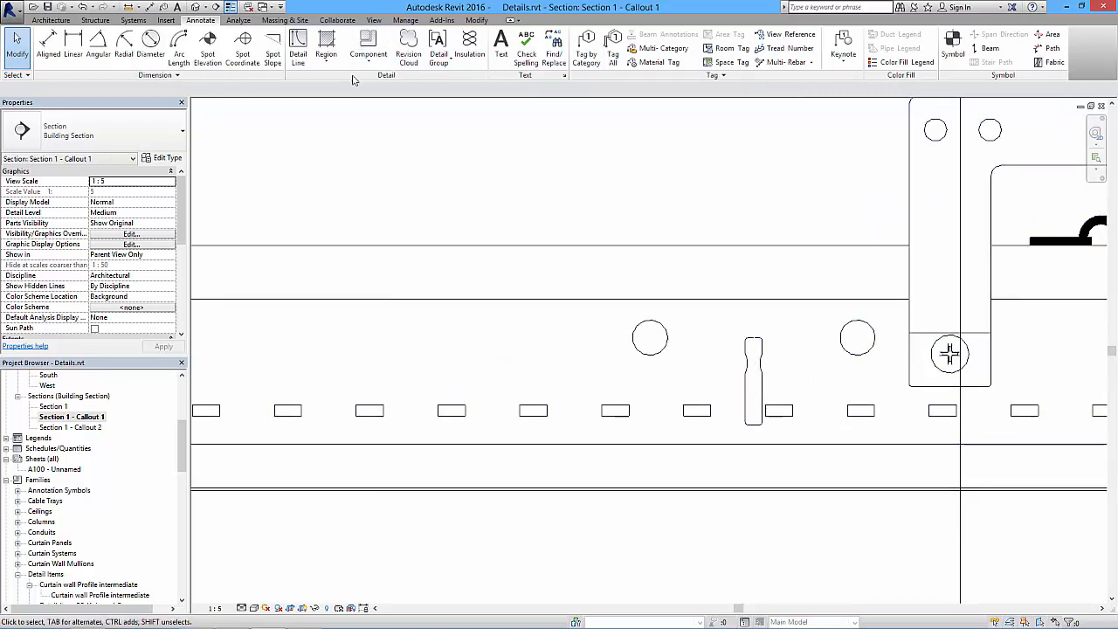
pyautogui.click(298, 42)
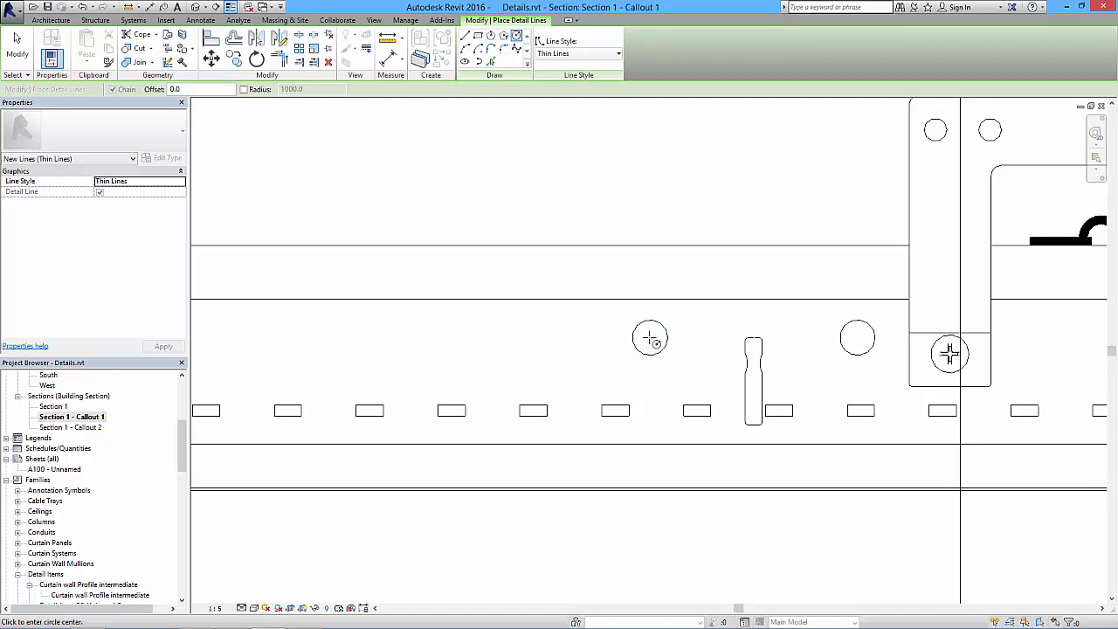
pyautogui.click(659, 340)
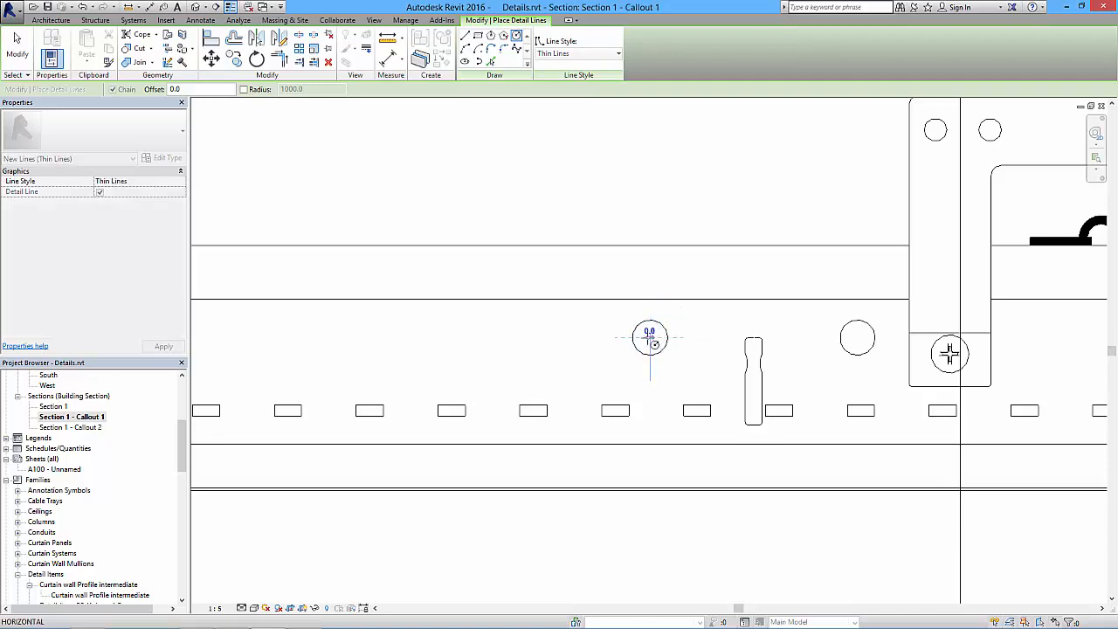
pyautogui.click(664, 329)
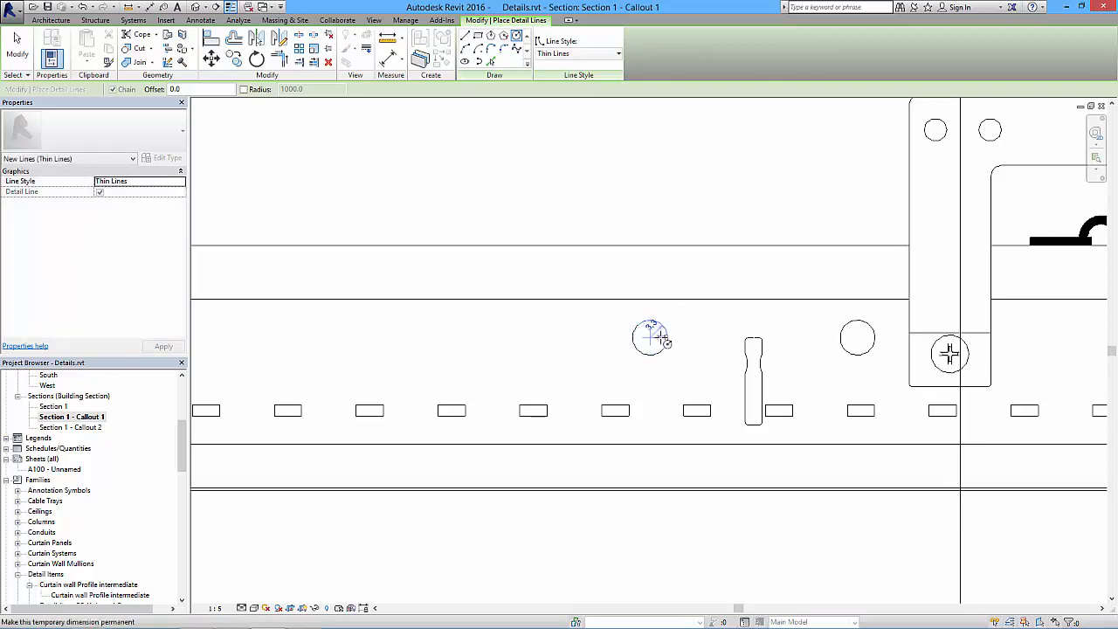
pyautogui.scroll(-3, 657, 339)
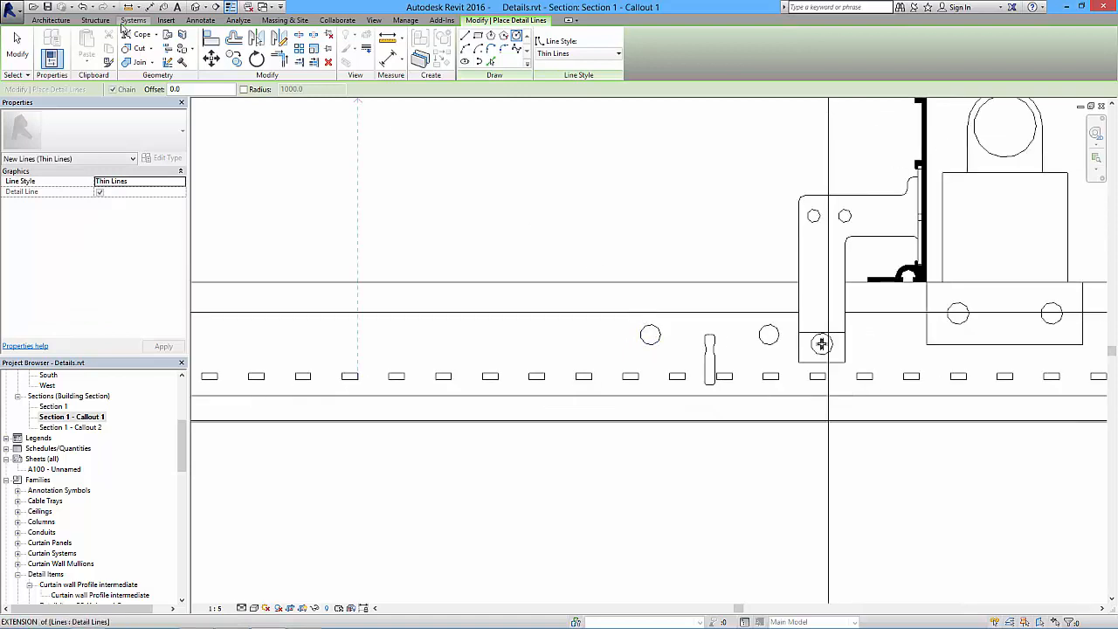
# - Array the traced circle leftward along the bulkhead channel as 10 grouped, constrained items, using the spacing between the existing holes with Move To 2nd
pyautogui.click(17, 54)
pyautogui.click(641, 333)
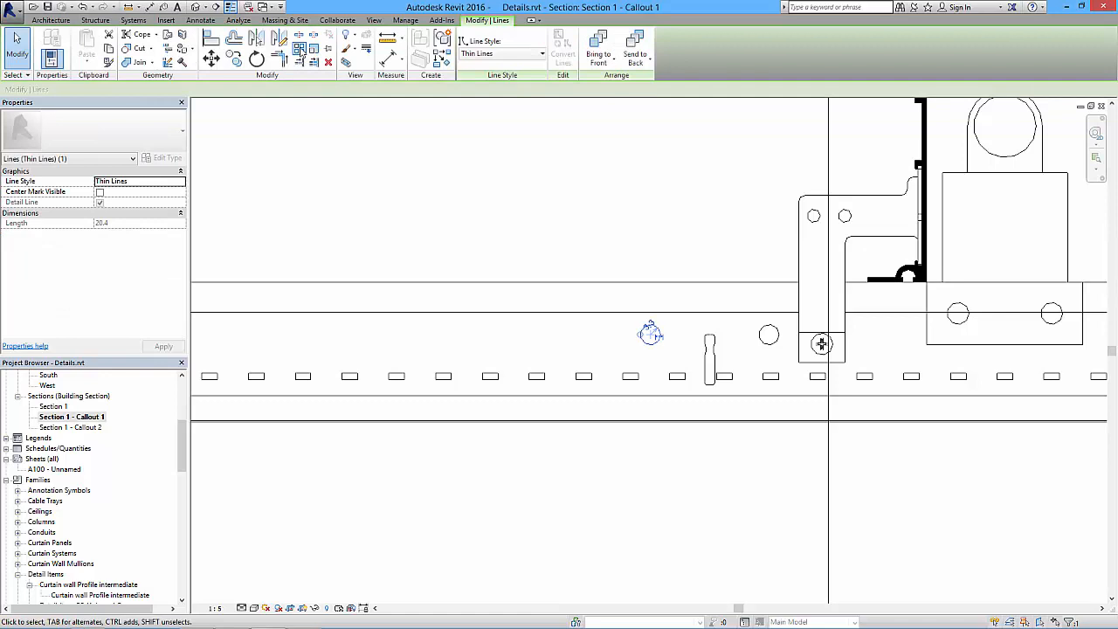
pyautogui.press('a')
pyautogui.press('r')
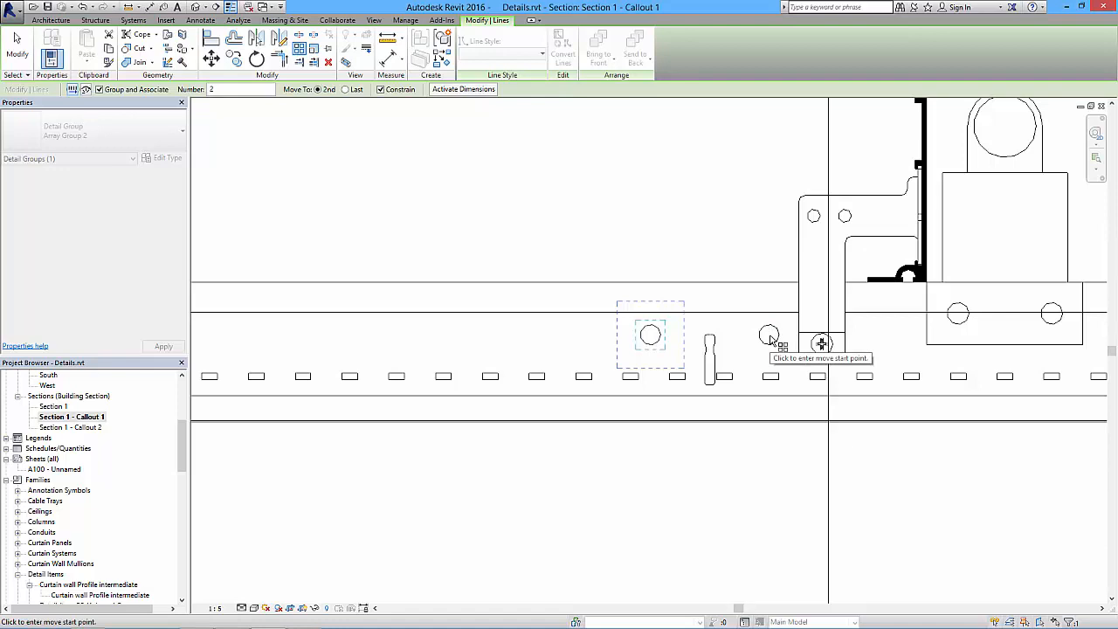
pyautogui.click(768, 336)
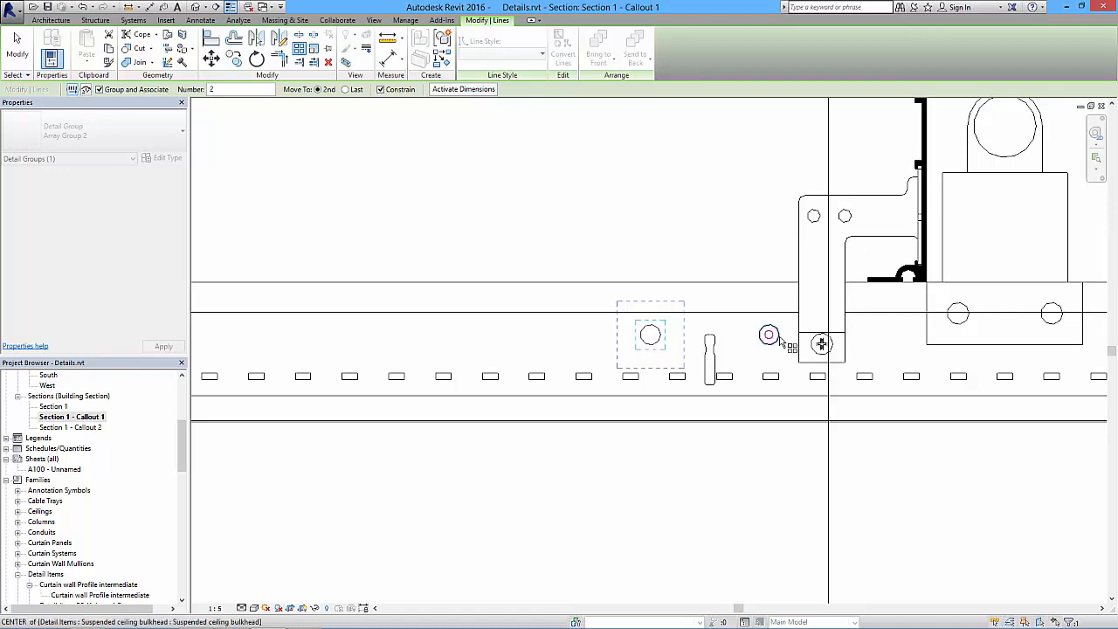
pyautogui.click(650, 335)
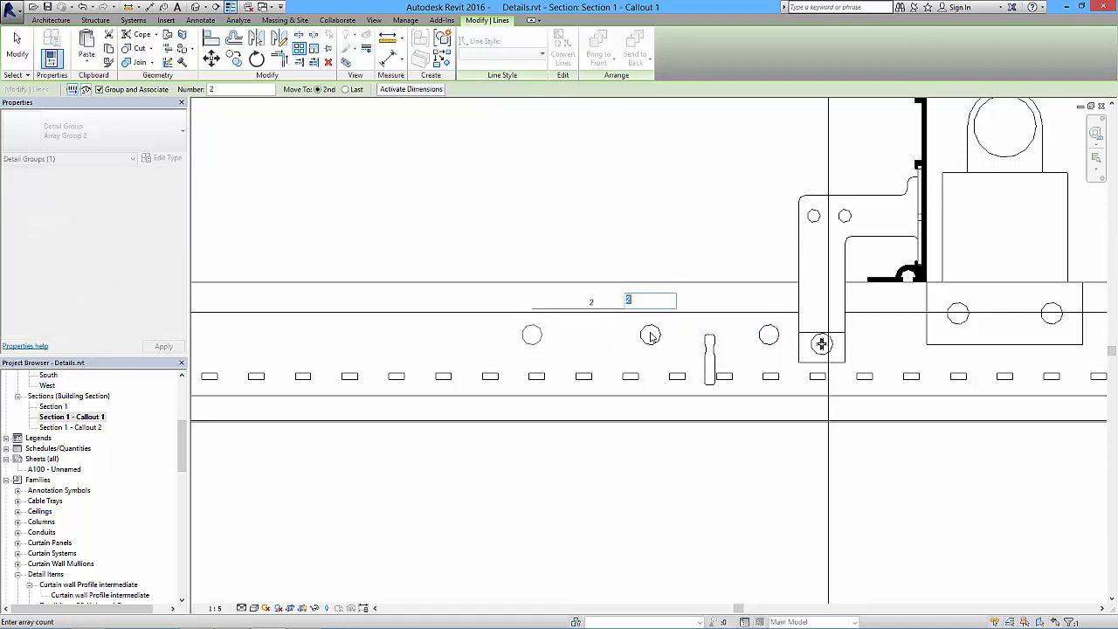
pyautogui.scroll(-3, 647, 322)
pyautogui.scroll(-3, 645, 315)
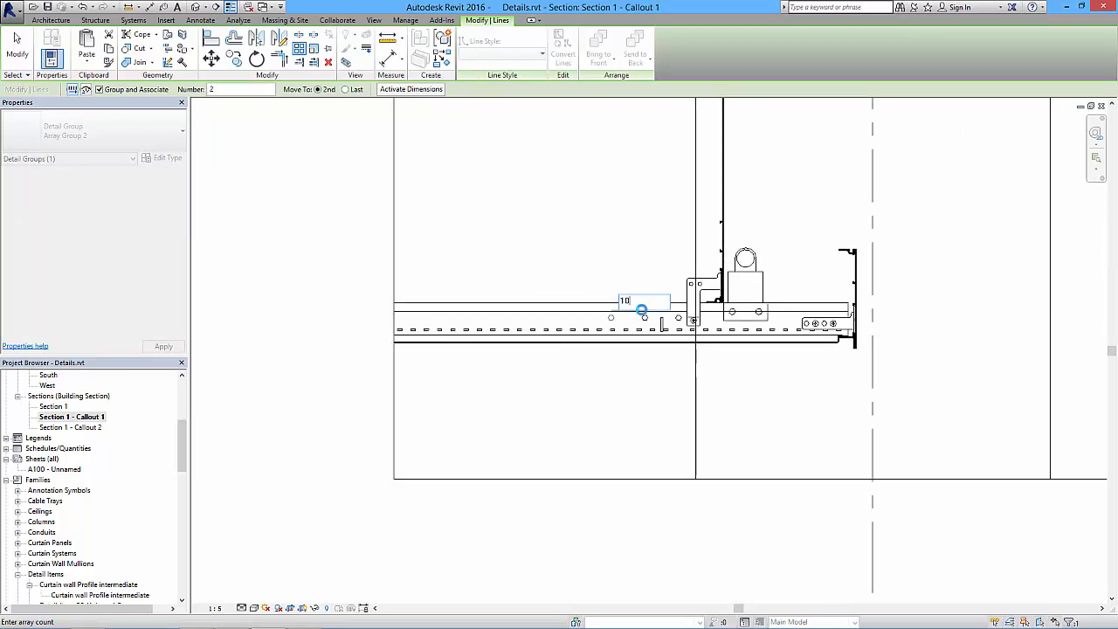
pyautogui.press('Return')
pyautogui.click(350, 300)
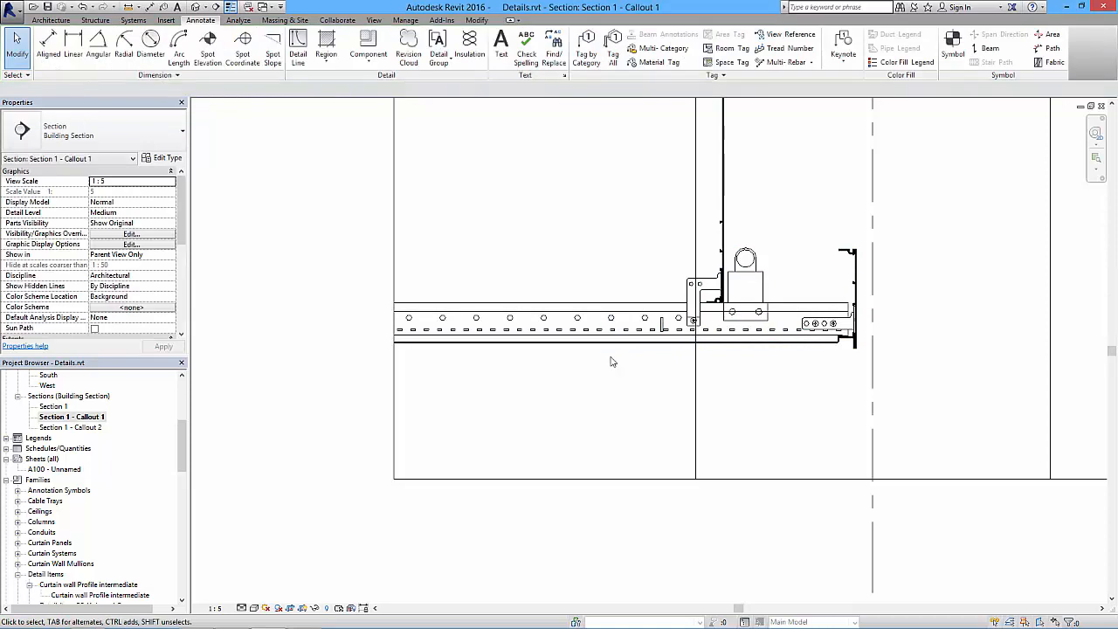
# - Turn off Thin Lines so the callout displays its actual line weights
pyautogui.scroll(-1, 520, 374)
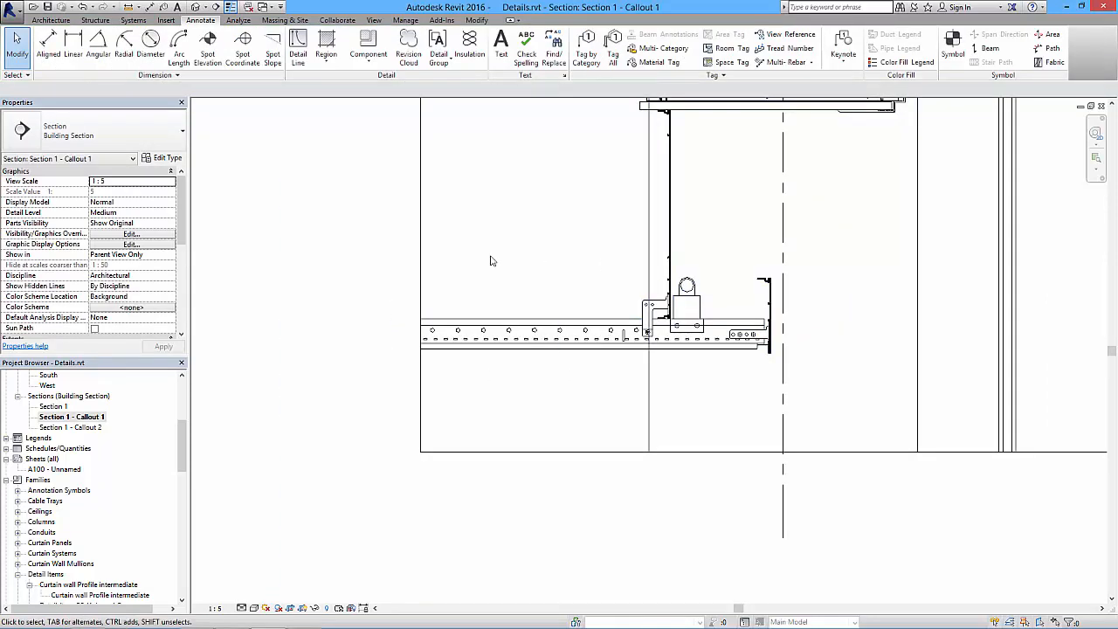
pyautogui.moveTo(735, 368); pyautogui.dragTo(707, 447, button='middle')
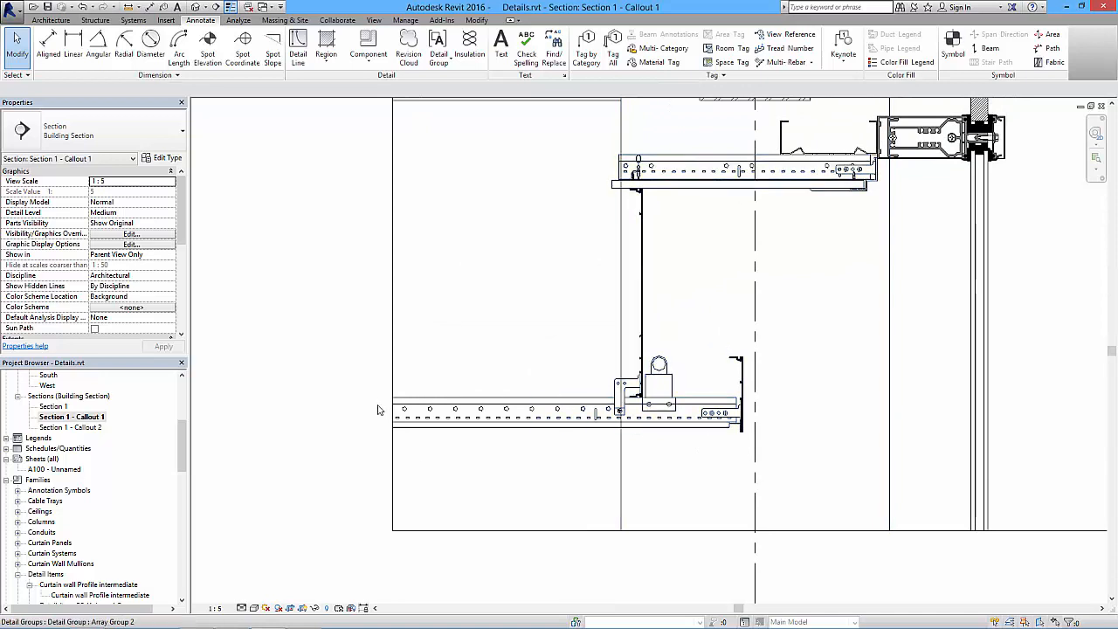
pyautogui.click(229, 10)
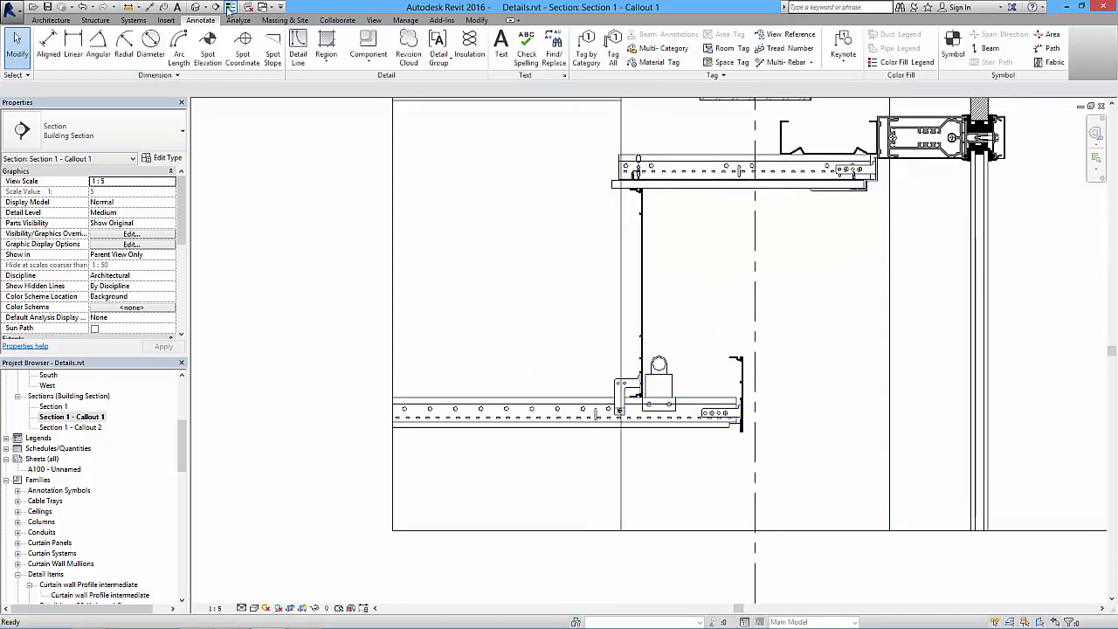
pyautogui.scroll(5, 517, 411)
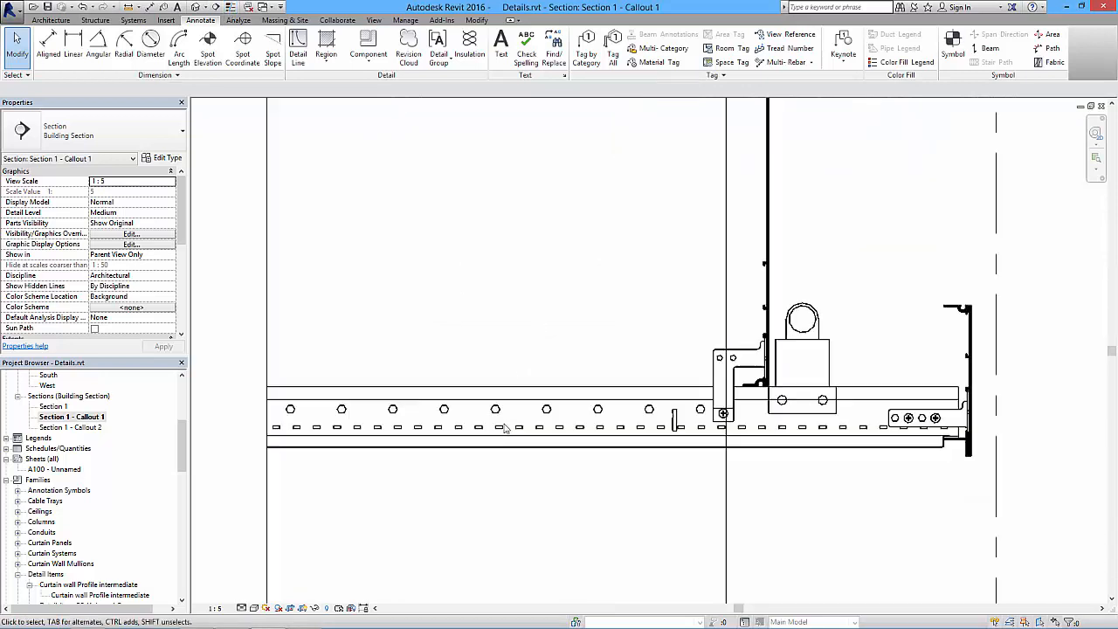
pyautogui.click(232, 7)
# - Examine the line weights of the extended bulkhead, the ceiling, slab and curtain wall connections, and the whole cropped callout
pyautogui.moveTo(746, 357)
pyautogui.mouseDown(button='middle')
pyautogui.moveTo(766, 323)
pyautogui.moveTo(664, 307)
pyautogui.mouseUp(button='middle')
pyautogui.scroll(2, 587, 407)
pyautogui.scroll(-3, 586, 410)
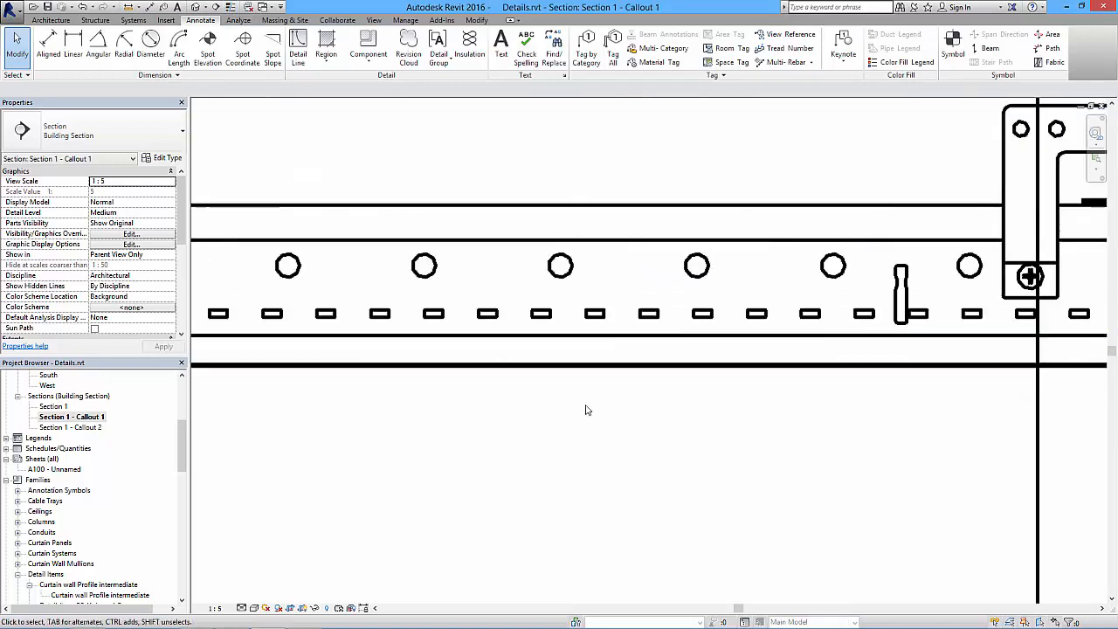
pyautogui.scroll(-2, 587, 409)
pyautogui.moveTo(764, 382); pyautogui.dragTo(577, 454, button='middle')
pyautogui.moveTo(669, 324); pyautogui.dragTo(690, 424, button='middle')
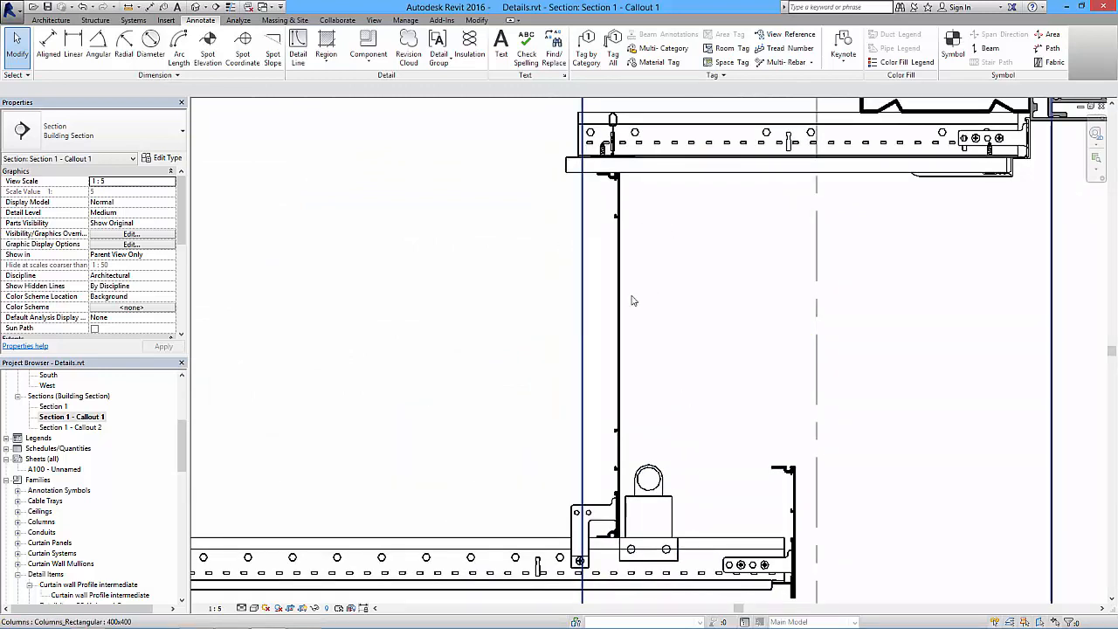
pyautogui.scroll(-3, 607, 415)
pyautogui.moveTo(649, 324); pyautogui.dragTo(587, 480, button='middle')
pyautogui.moveTo(675, 386); pyautogui.dragTo(698, 315, button='middle')
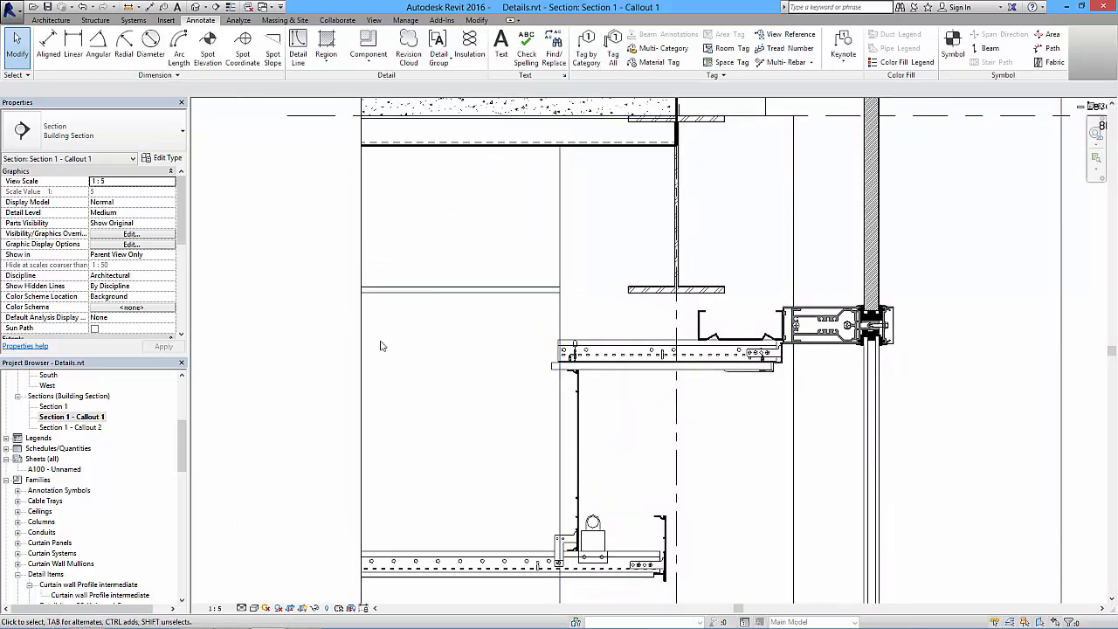
pyautogui.scroll(-2, 594, 442)
pyautogui.moveTo(641, 428); pyautogui.dragTo(569, 395, button='middle')
pyautogui.moveTo(790, 372); pyautogui.dragTo(761, 448, button='middle')
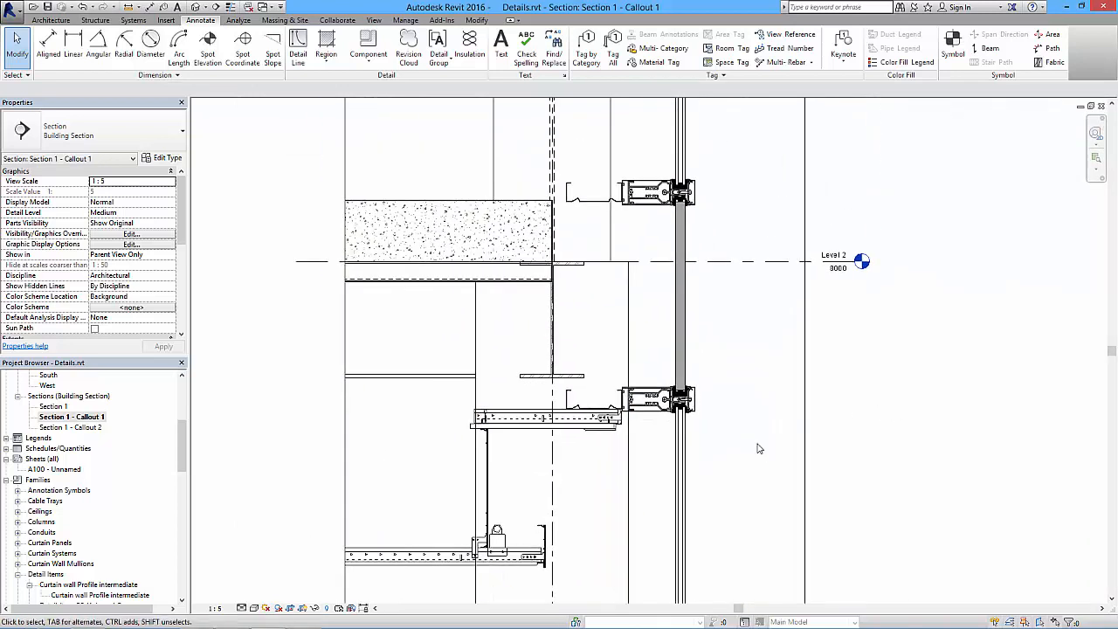
pyautogui.scroll(-1, 761, 447)
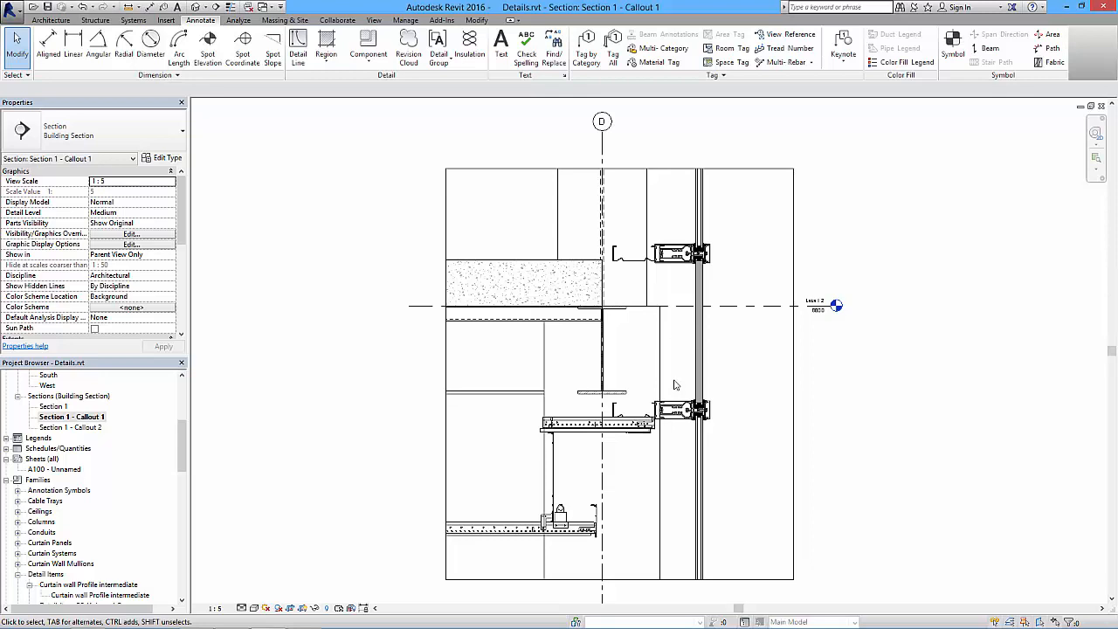
pyautogui.moveTo(772, 416); pyautogui.dragTo(705, 417, button='middle')
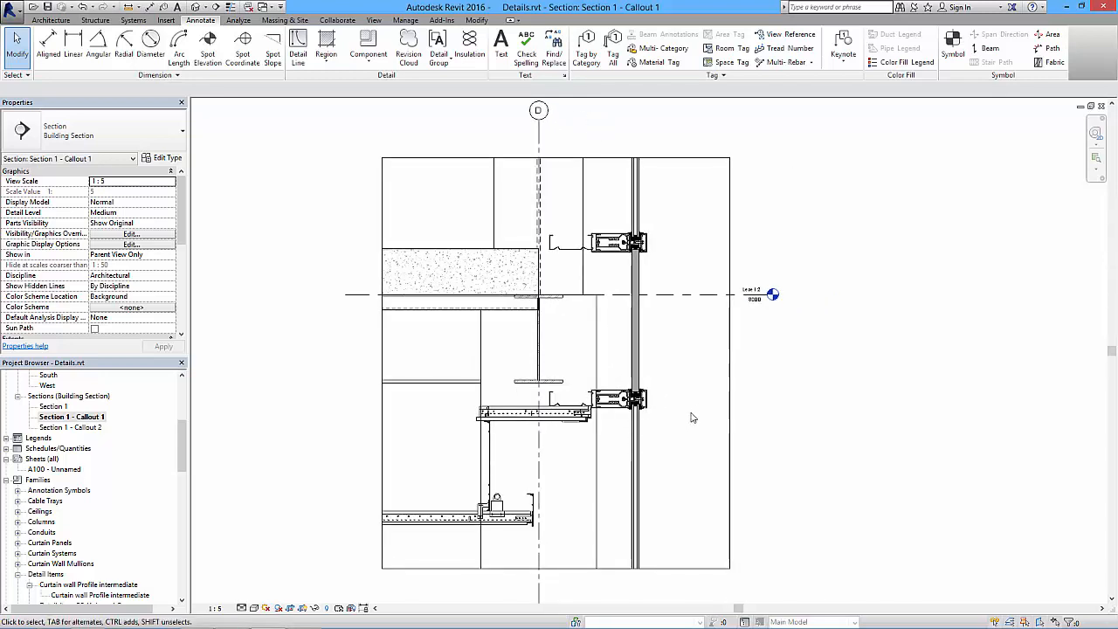